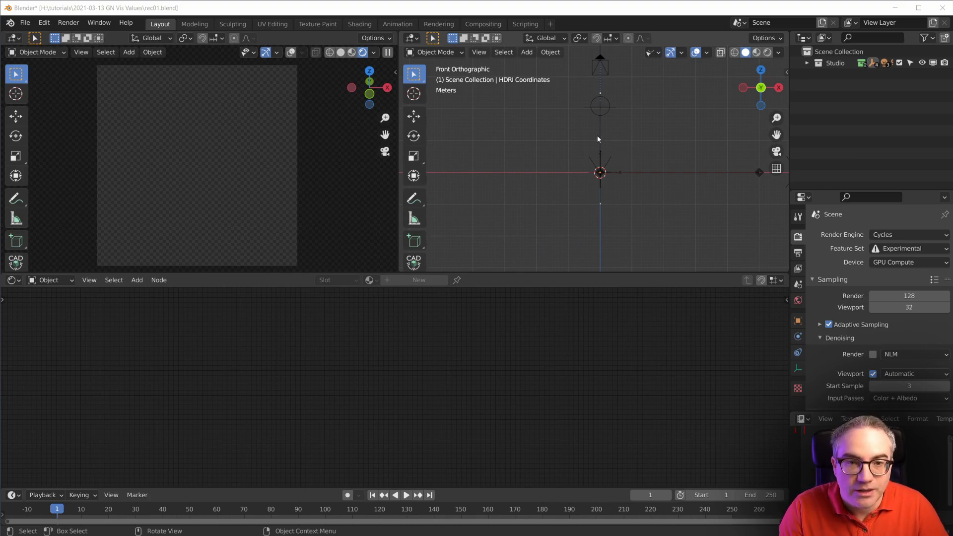
Add an ico sphere mesh at the scene origin and scale it up slightly
key("shift+a")
mouse_move(557, 137)
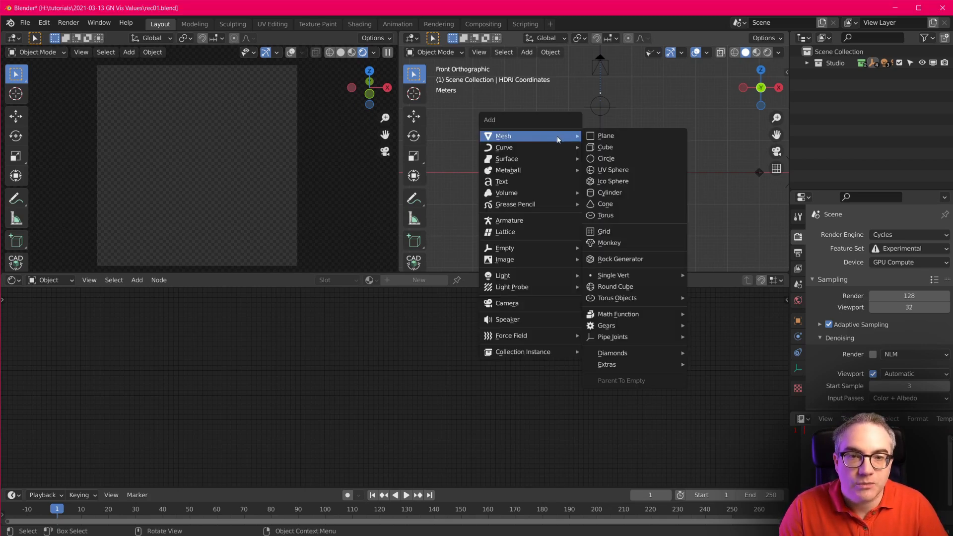
left_click(633, 182)
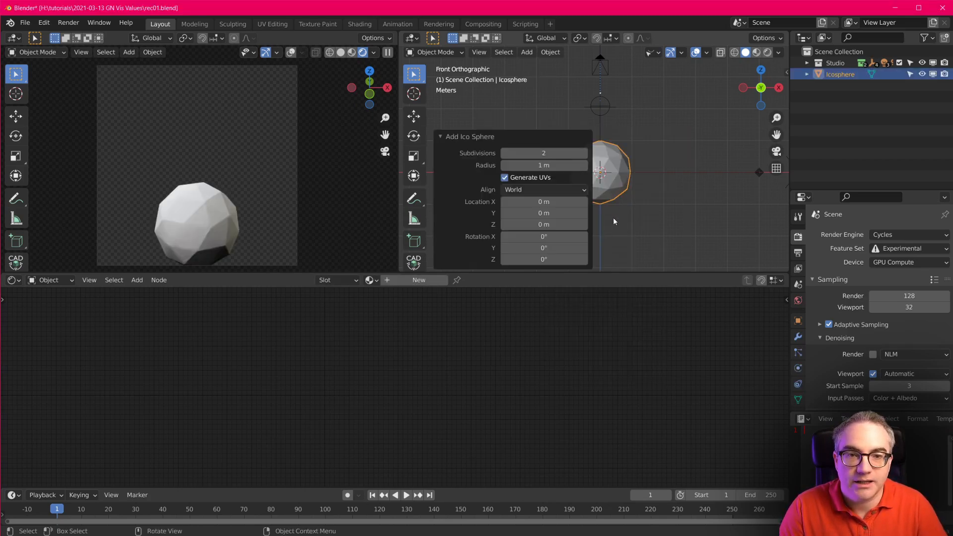
left_click(439, 138)
key("s")
left_click(681, 264)
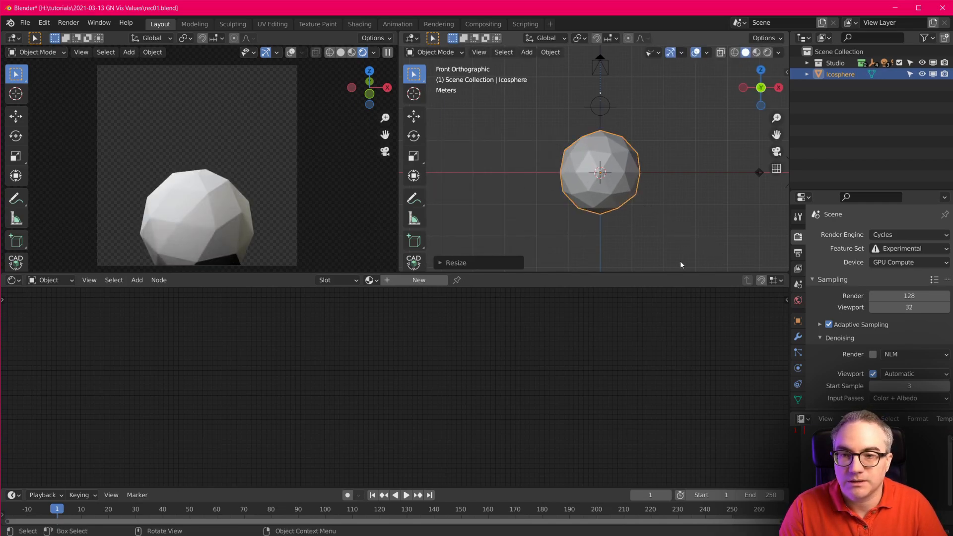
Switch the render engine from Cycles to Eevee
left_click(893, 237)
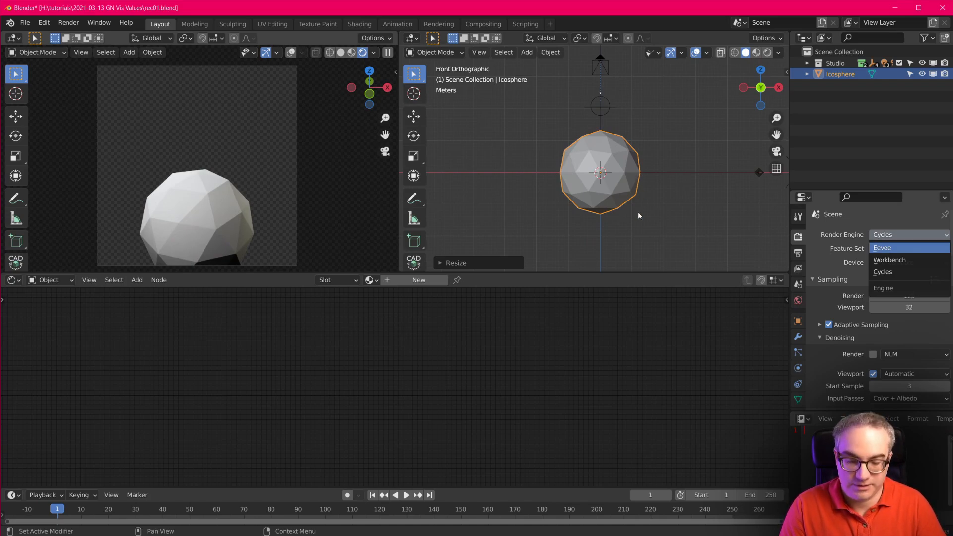
key("z")
key("Escape")
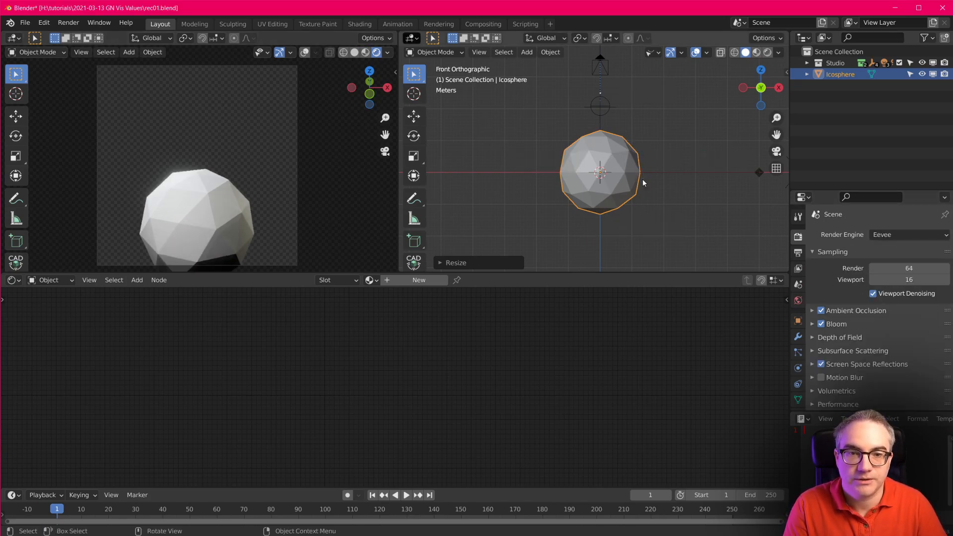
Move the icosphere straight up along Z so that it sits just above the origin
key("g")
key("z")
left_click(645, 149)
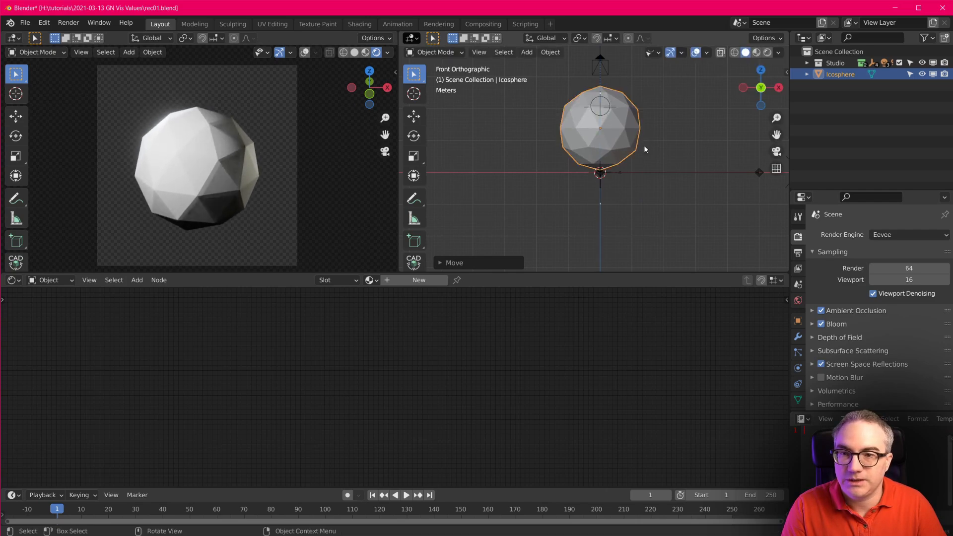
Enable the Screencast Keys display in the 3D viewport
key("n")
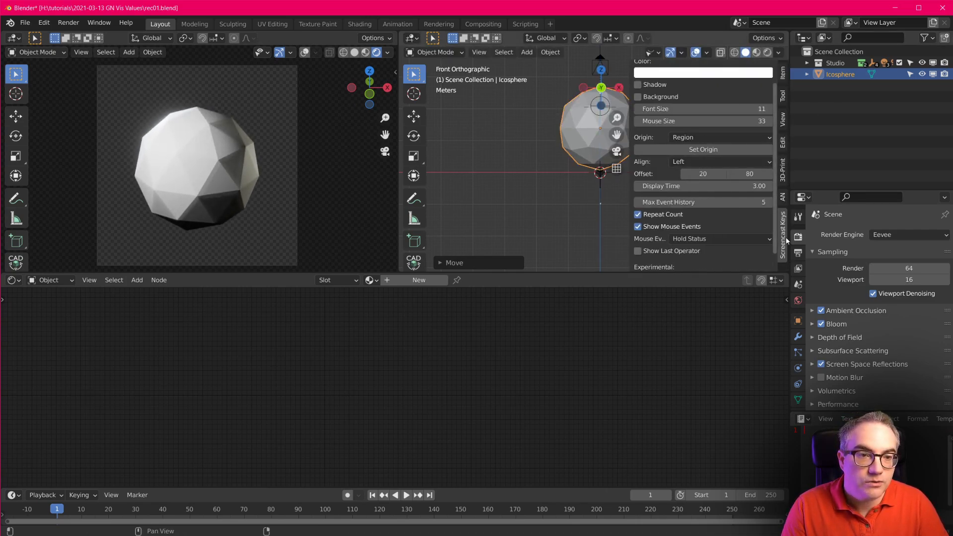
scroll(719, 158, "up", 2)
key("n")
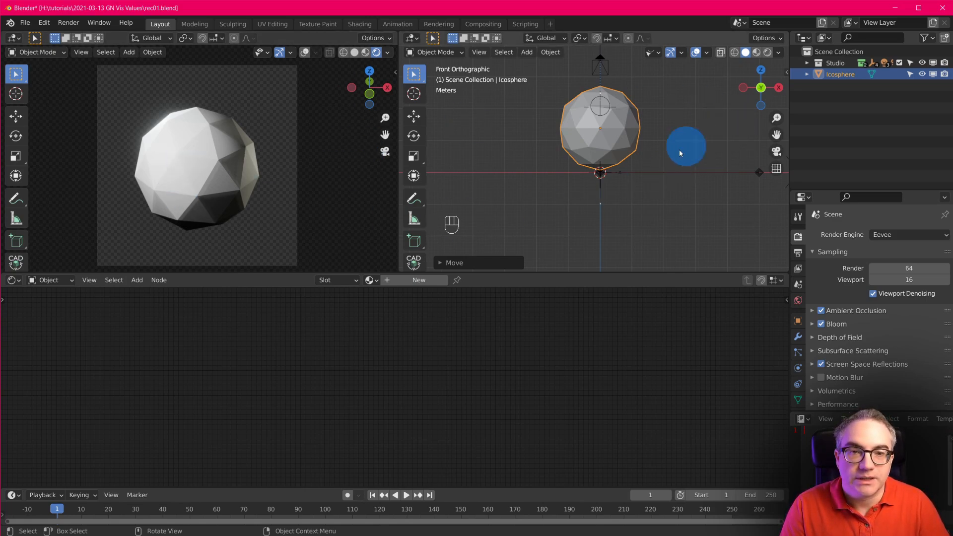
Change the shader editor area to the Geometry Node Editor and create a new node tree for the icosphere
scroll(654, 141, "up", 3)
middle_click_drag(671, 144, 674, 188, "shift")
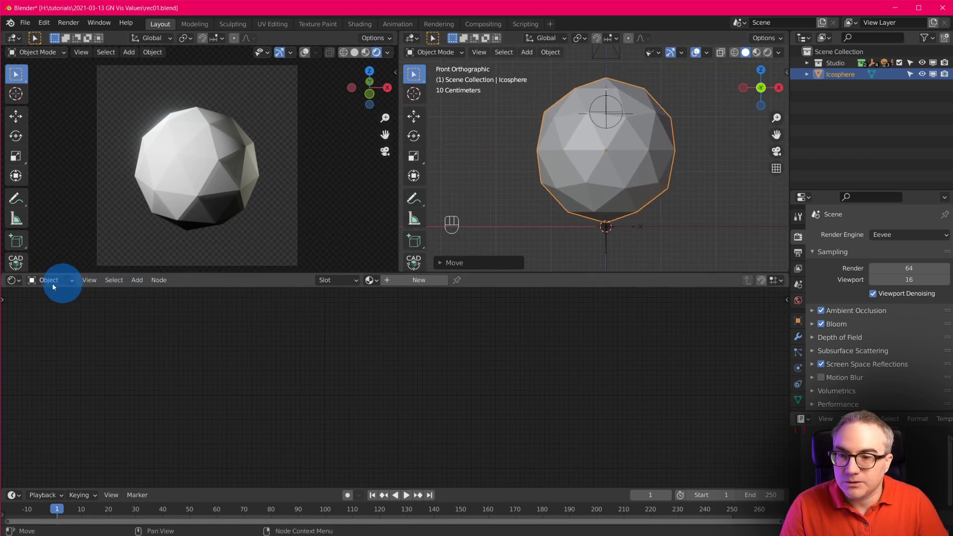
left_click(15, 281)
left_click(78, 385)
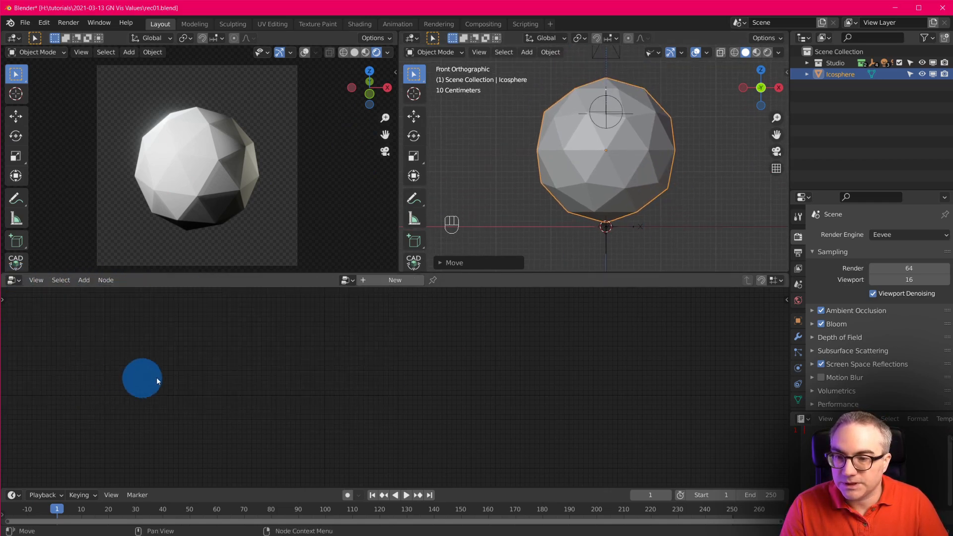
left_click(396, 280)
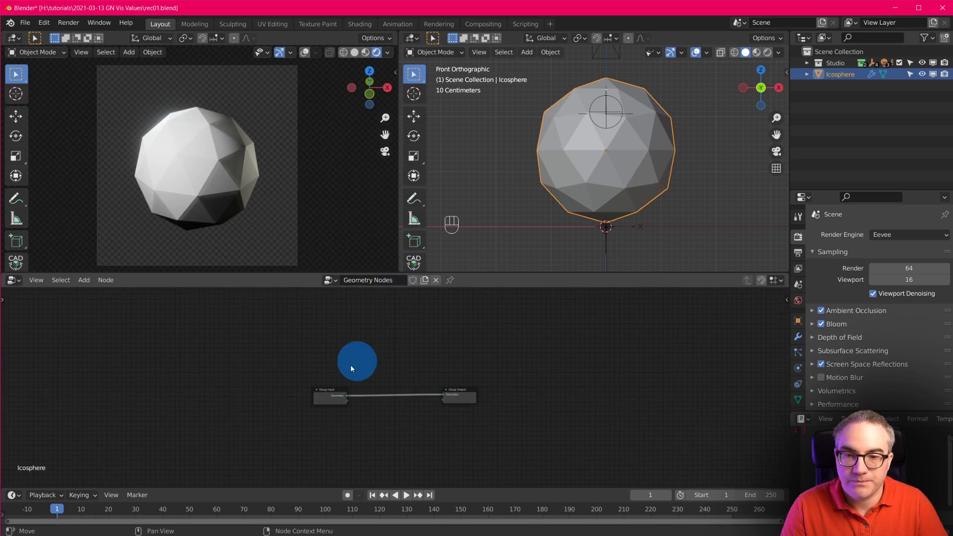
Move the Group Input and Group Output nodes far apart to make room for more nodes
left_click_drag(328, 393, 135, 384)
scroll(278, 400, "up", 6)
middle_click_drag(298, 401, 432, 403)
left_click_drag(648, 392, 702, 380)
scroll(569, 379, "up", 1)
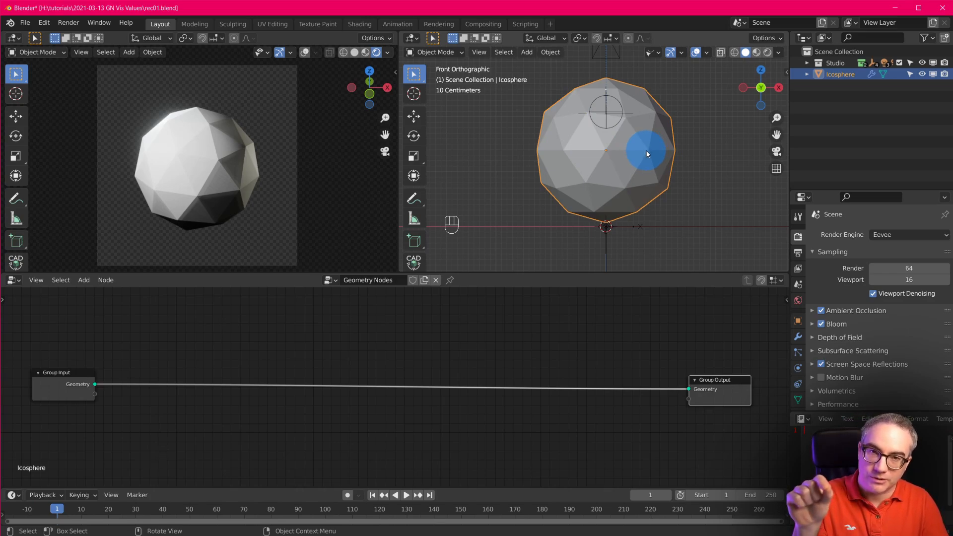
Add a mesh circle at the origin with 6 vertices
scroll(650, 159, "down", 4)
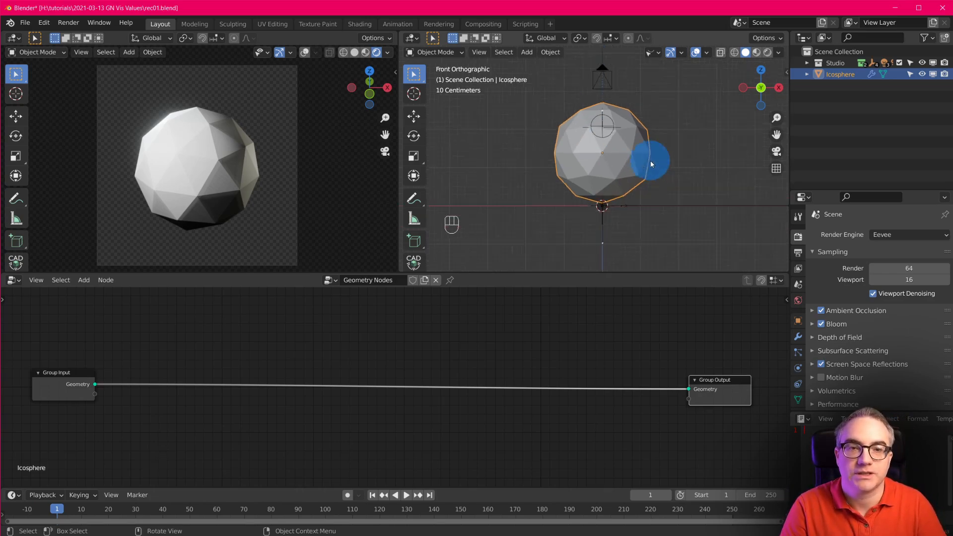
middle_click_drag(679, 198, 609, 188, "shift")
key("shift+a")
mouse_move(630, 142)
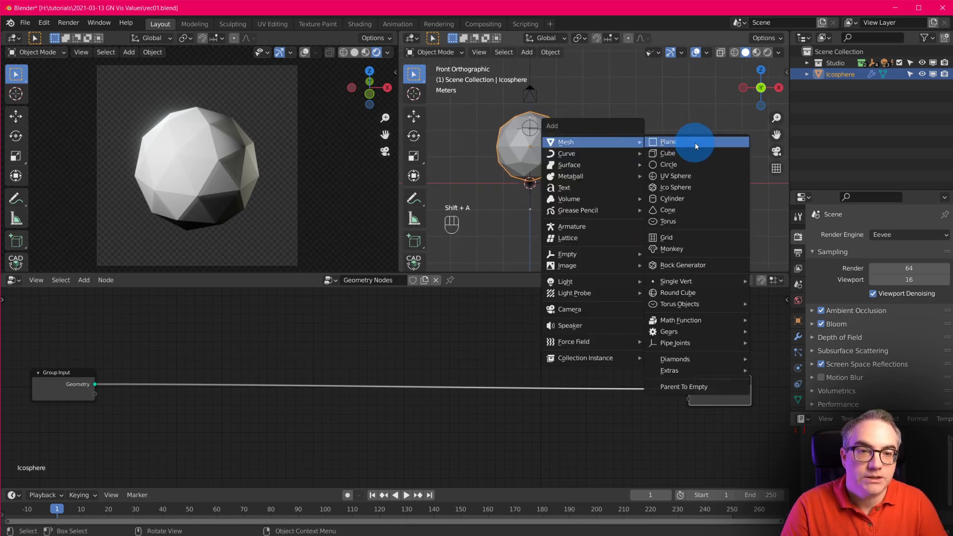
left_click(699, 166)
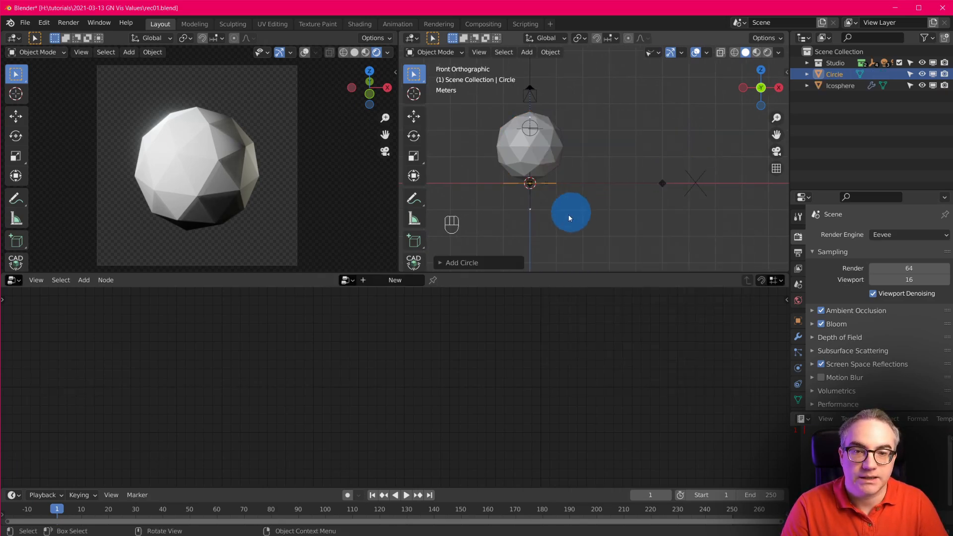
left_click(440, 262)
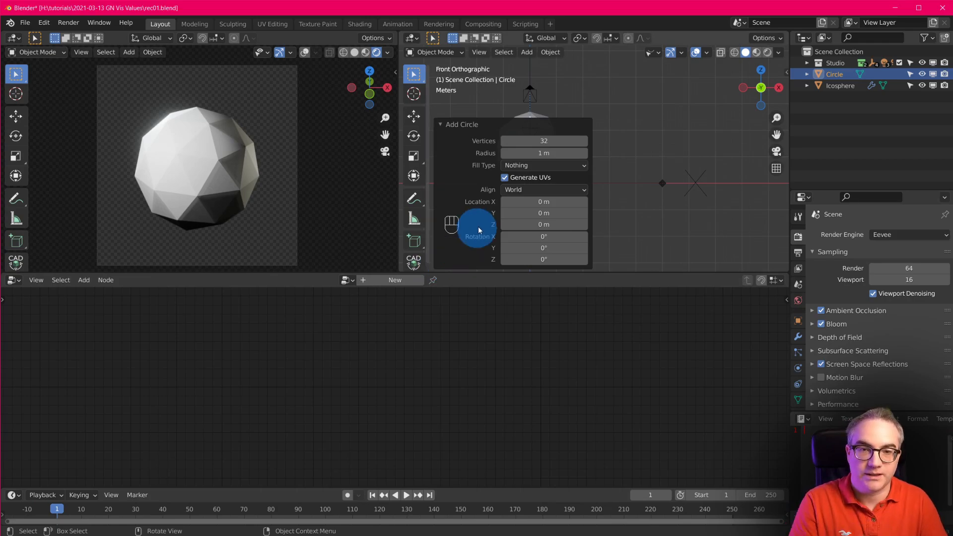
left_click(558, 141)
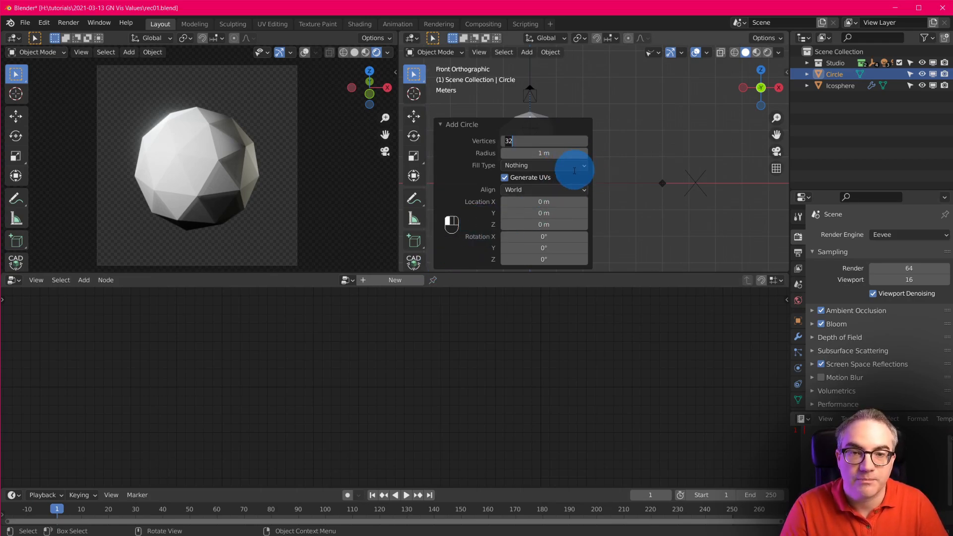
type("6")
key("Return")
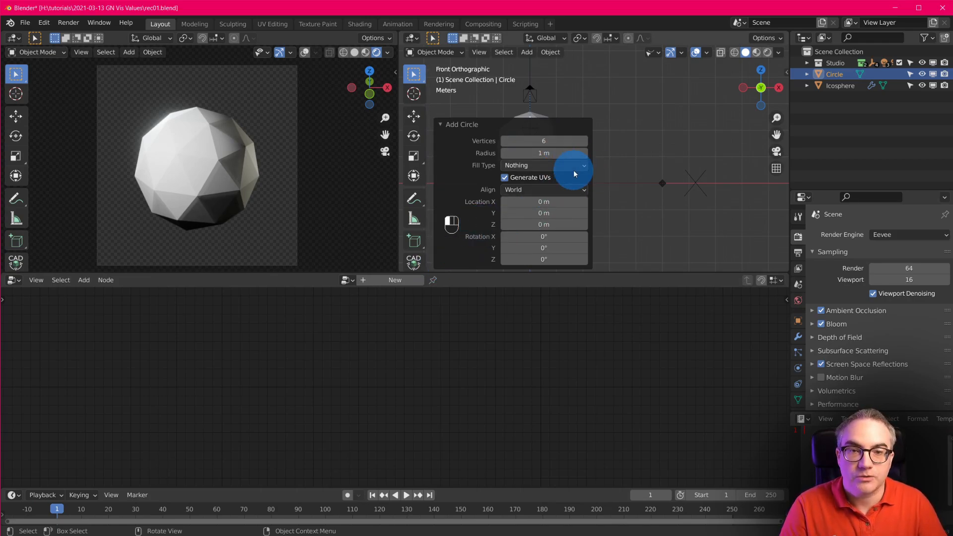
left_click(441, 126)
left_click(528, 194)
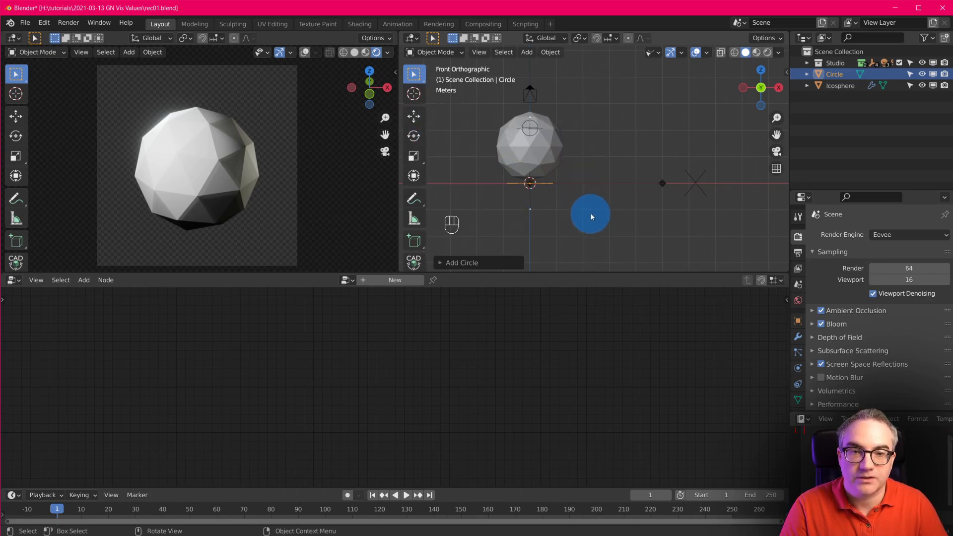
Move the six-sided circle away from the icosphere, out along the positive X side
middle_click_drag(591, 216, 565, 207)
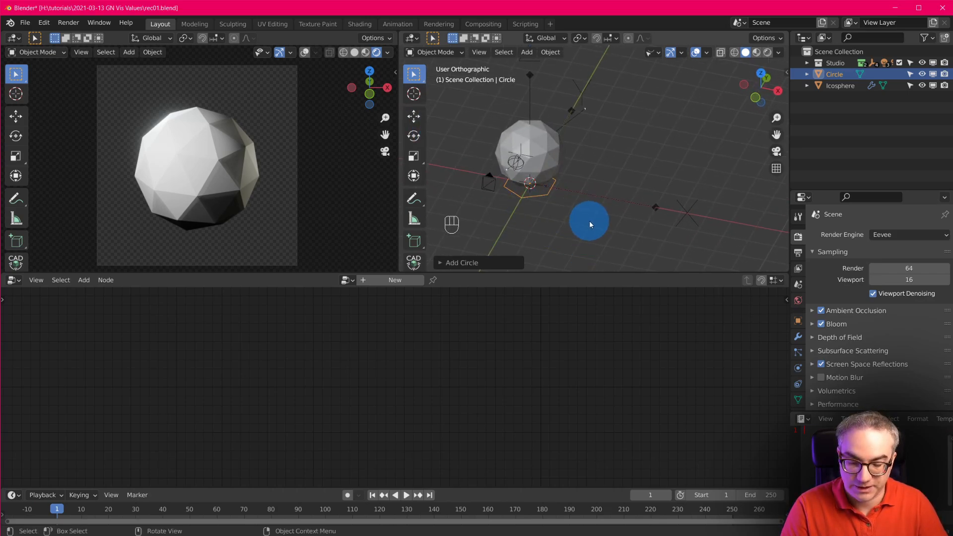
key("g")
left_click(725, 236)
scroll(722, 238, "up", 2)
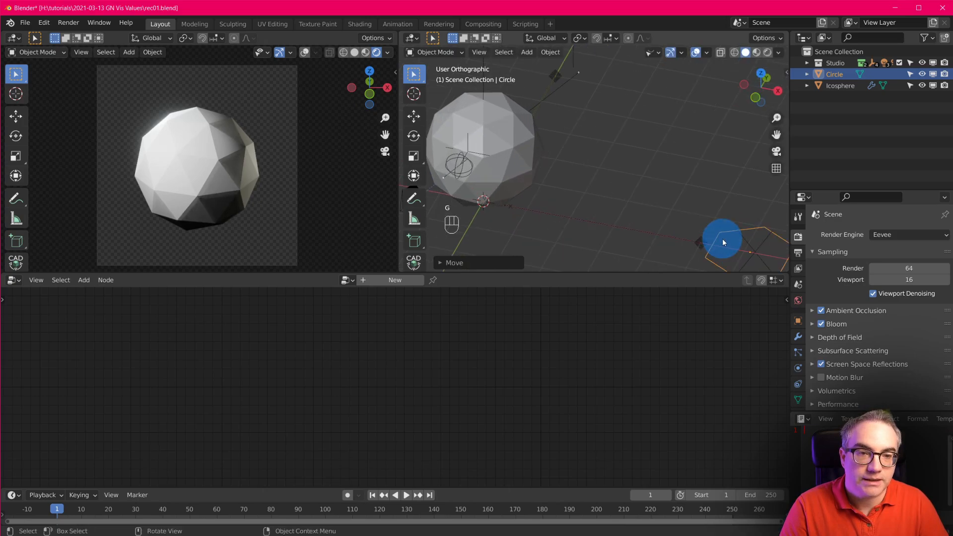
Fill the six-sided circle with a face in Edit Mode and return to Object Mode
mouse_move(723, 239)
middle_mouse_down("shift")
mouse_move(681, 183)
mouse_move(735, 228)
middle_mouse_up("shift")
key("Tab")
key("f")
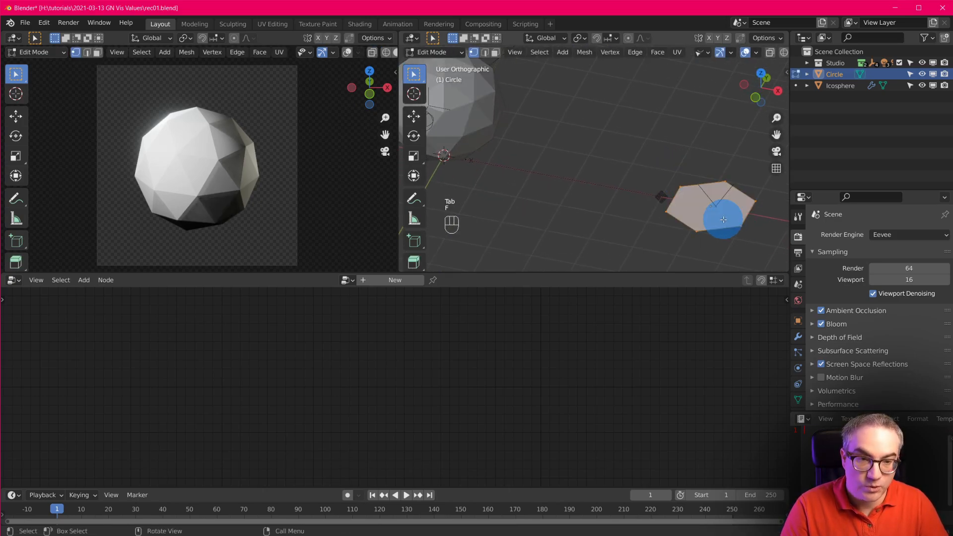
key("Tab")
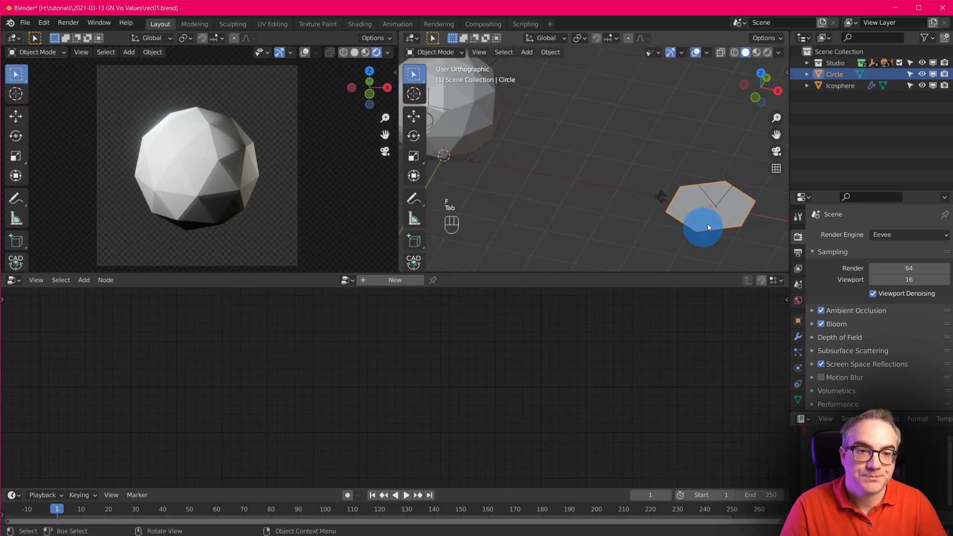
Select the icosphere and insert a Point Instance node on the link just before Group Output
middle_click_drag(665, 194, 684, 162, "shift")
scroll(645, 166, "up", 3)
scroll(681, 166, "down", 2)
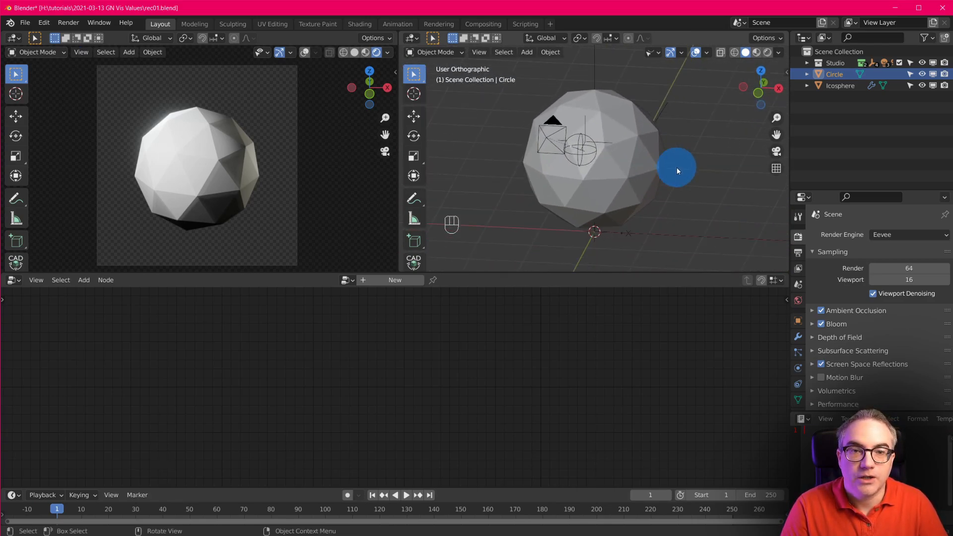
left_click(615, 169)
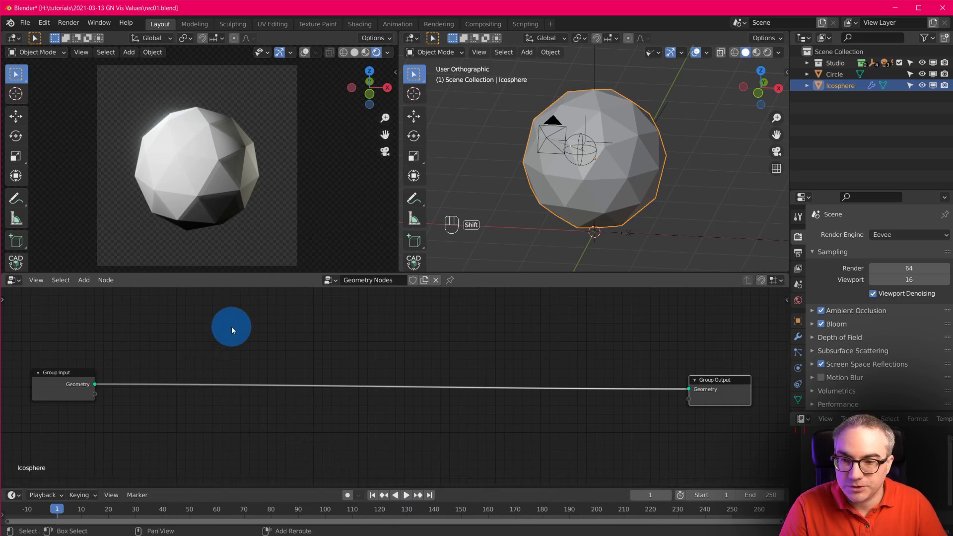
key("shift+a")
mouse_move(212, 339)
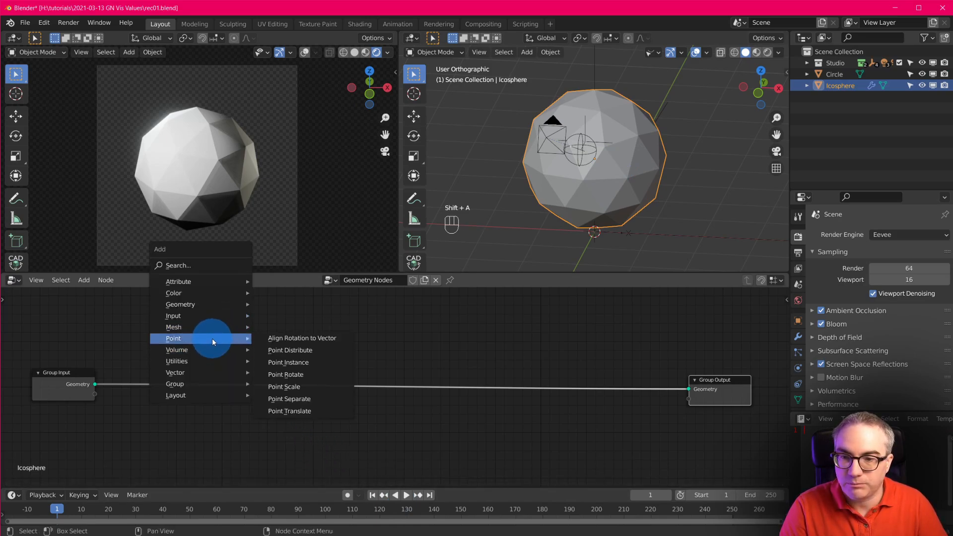
left_click(297, 363)
left_click(607, 415)
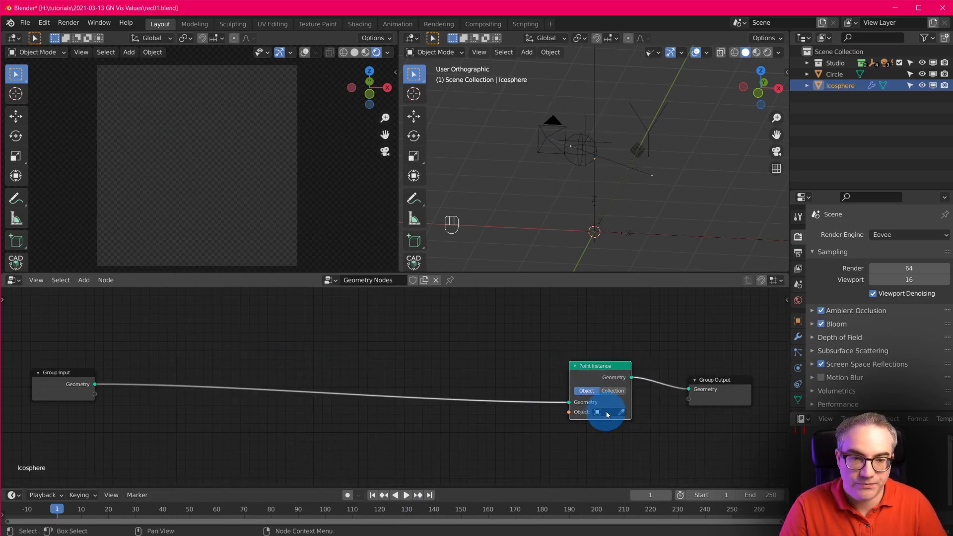
Set the Point Instance node's object to Circle
left_click(610, 413)
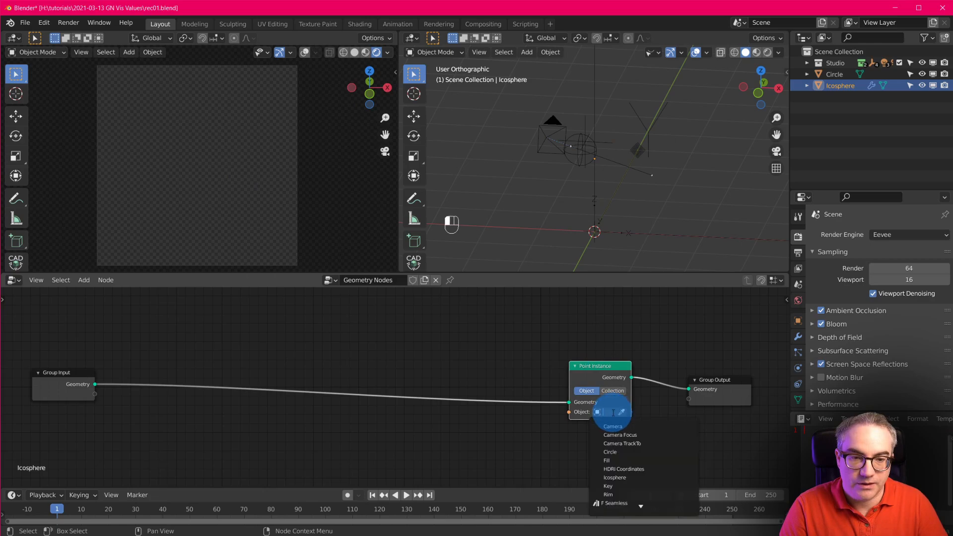
left_click(633, 451)
middle_click_drag(638, 188, 638, 209, "shift")
scroll(630, 181, "up", 3)
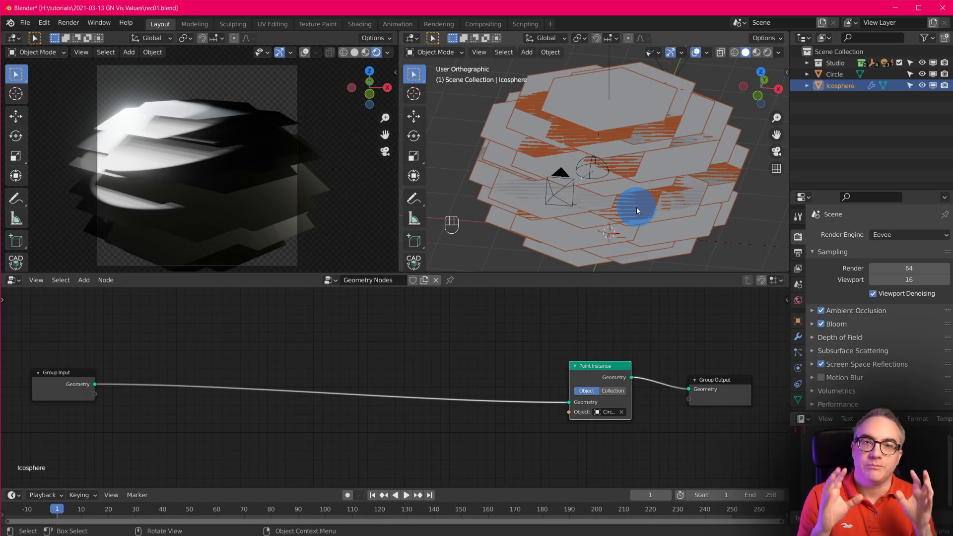
Insert an Align Rotation to Vector node on the link between Group Input and Point Instance
key("shift+a")
mouse_move(411, 341)
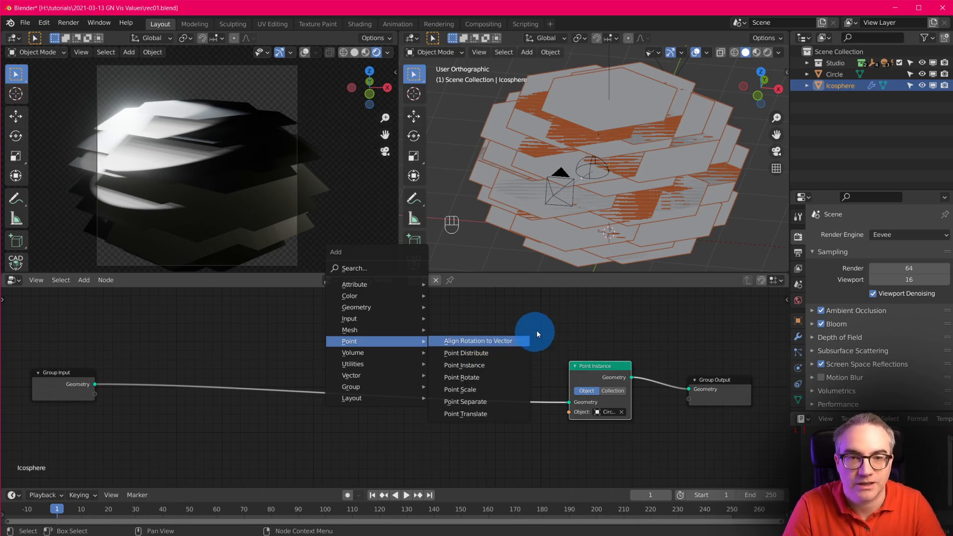
left_click(388, 325)
key("shift+a")
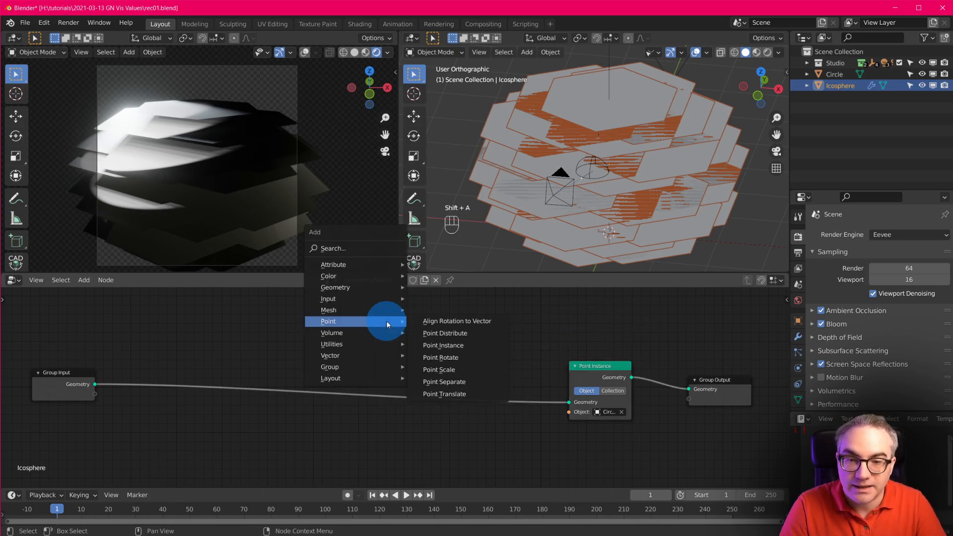
left_click(472, 320)
left_click(422, 379)
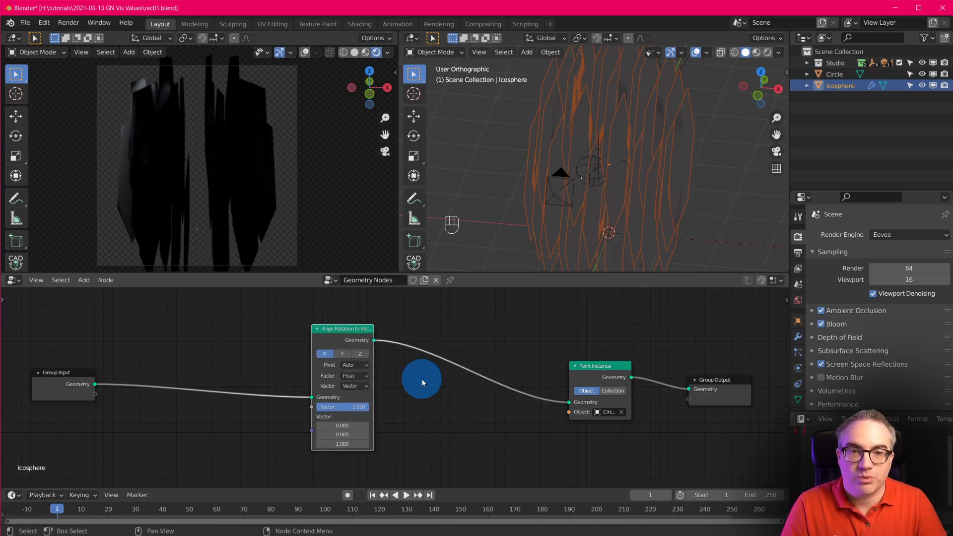
Set the Align Rotation to Vector node to the Z axis, with Vector as an Attribute using normal
scroll(422, 380, "up", 2)
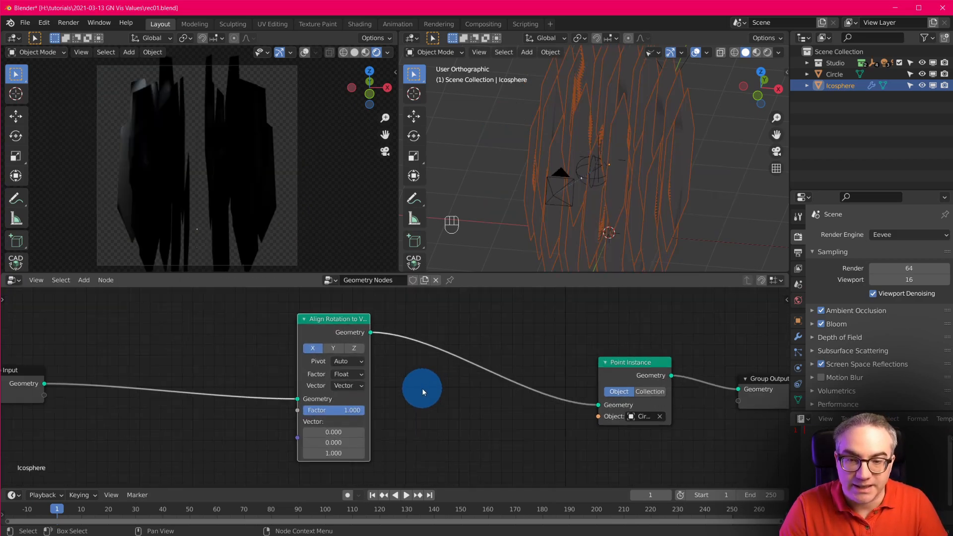
left_click(357, 352)
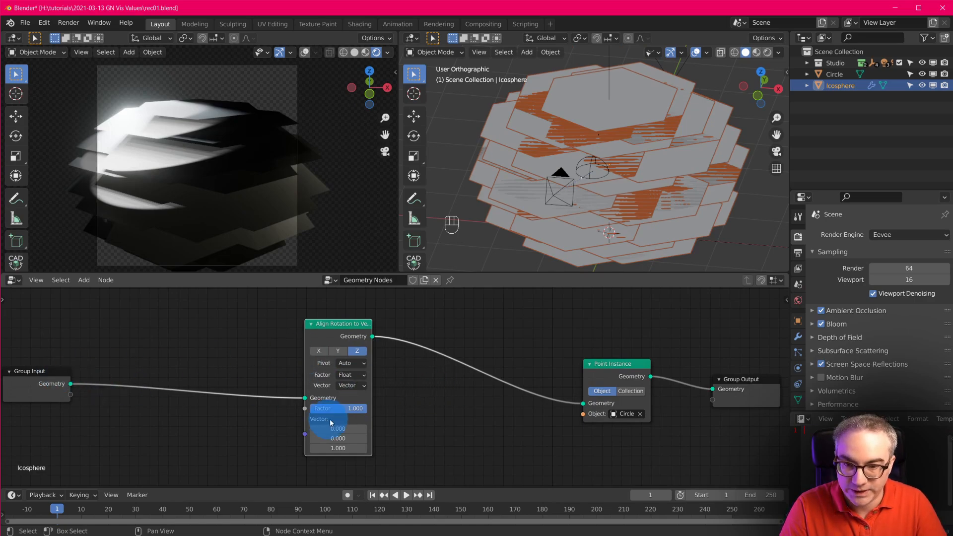
left_click(354, 390)
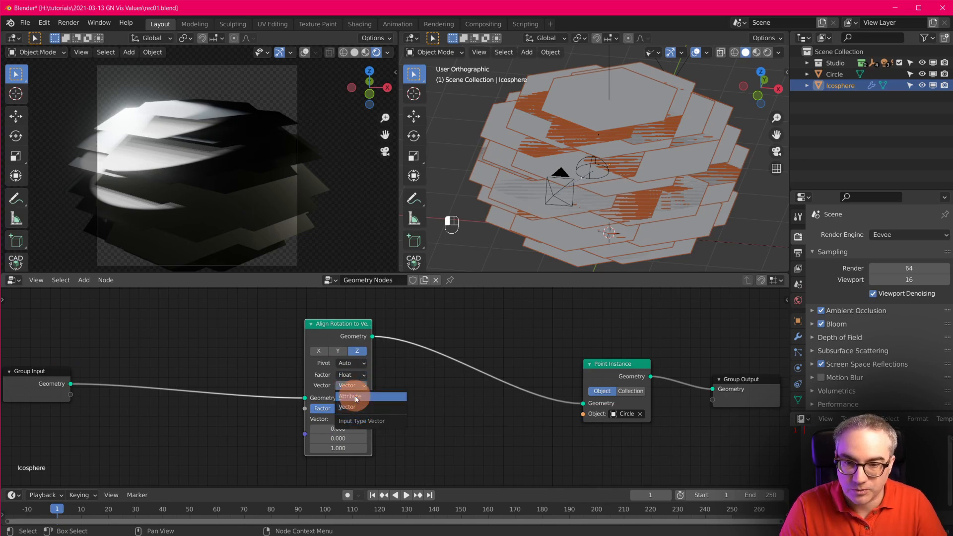
left_click(355, 395)
left_click(360, 421)
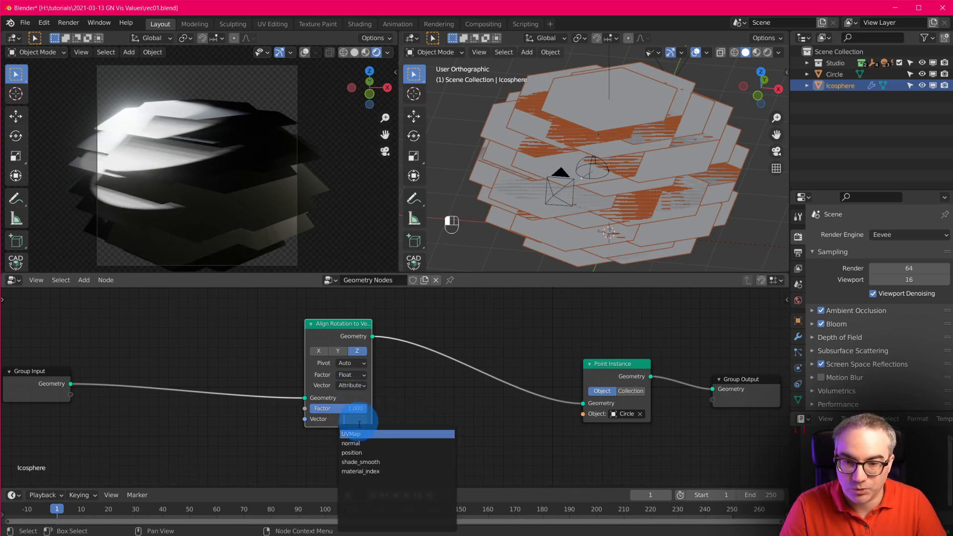
left_click(381, 443)
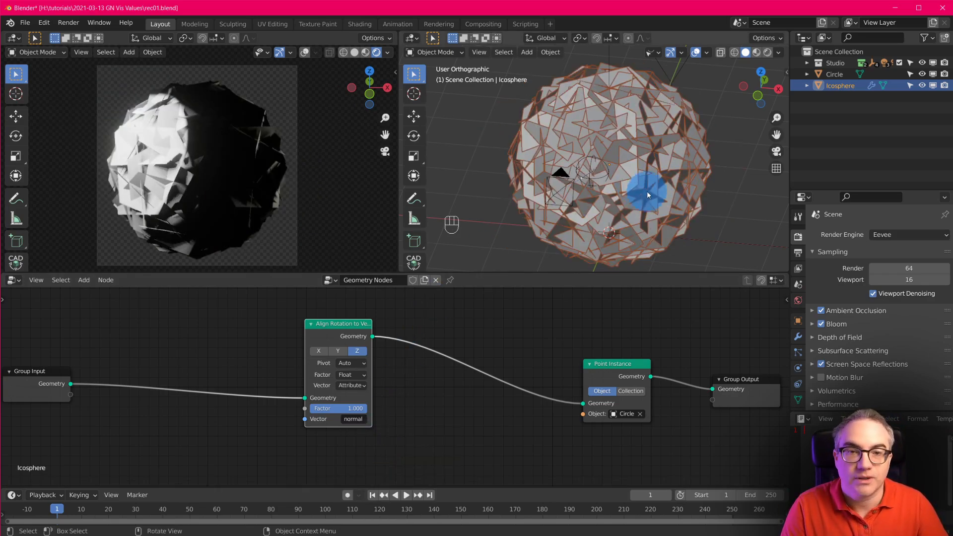
middle_click_drag(638, 202, 764, 163)
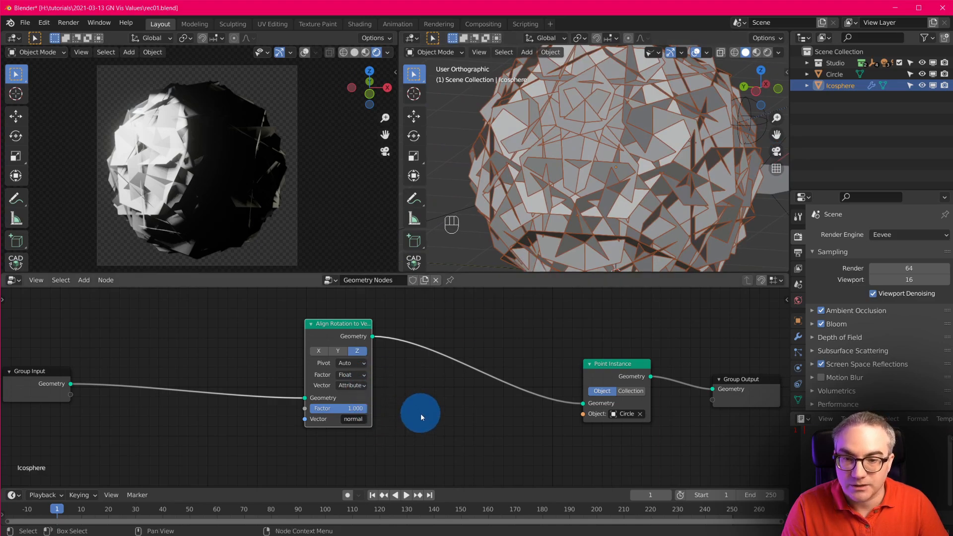
Make room before the Align Rotation to Vector node and insert a Point Scale node on the link from Group Input
scroll(421, 415, "down", 1)
scroll(397, 392, "up", 1)
left_click_drag(347, 334, 400, 337)
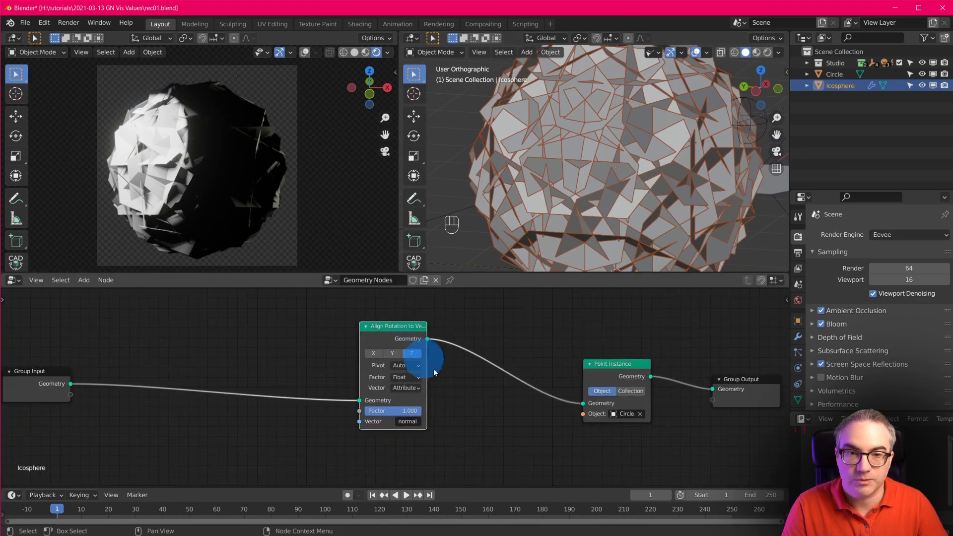
key("shift+a")
mouse_move(188, 321)
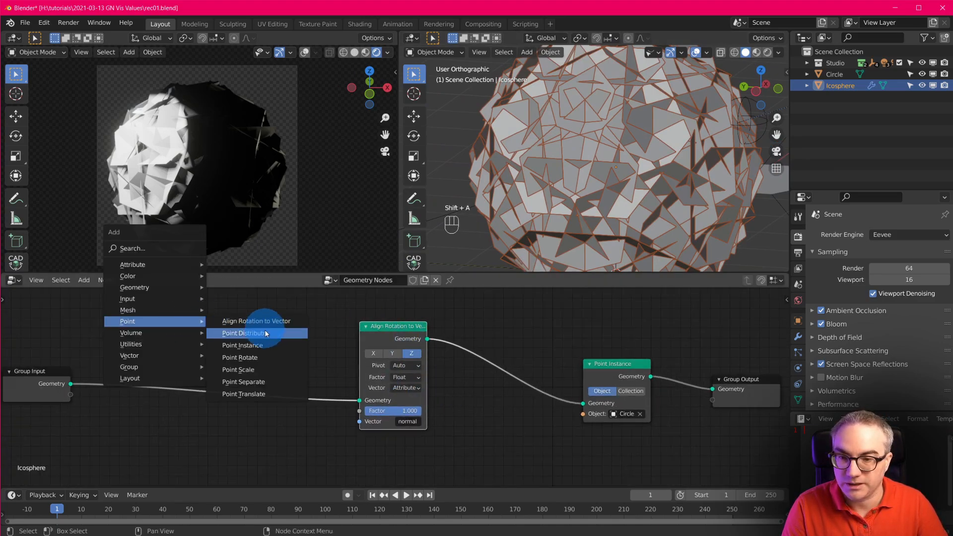
left_click(271, 371)
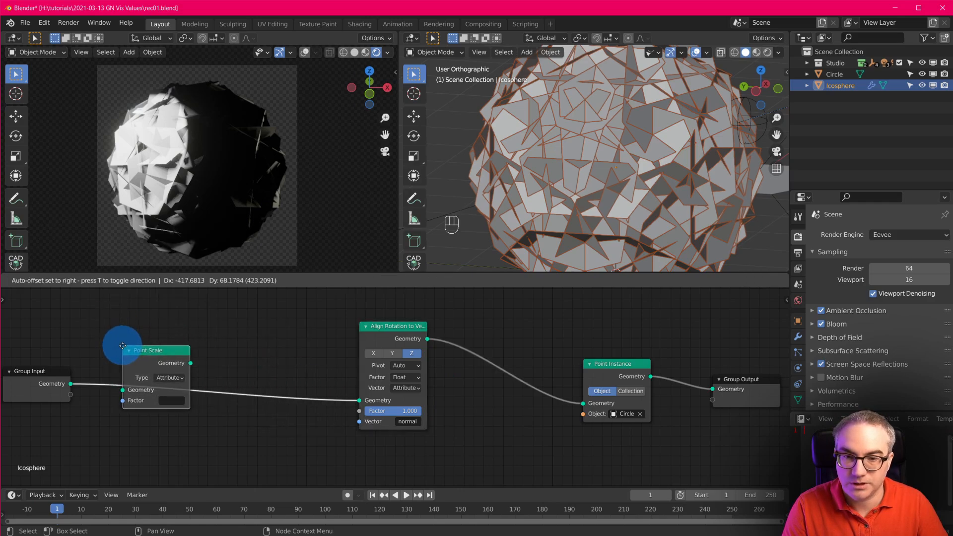
left_click(114, 347)
Set the Point Scale node's type to Vector with a factor of 0.1 on X, Y and Z
left_click(172, 407)
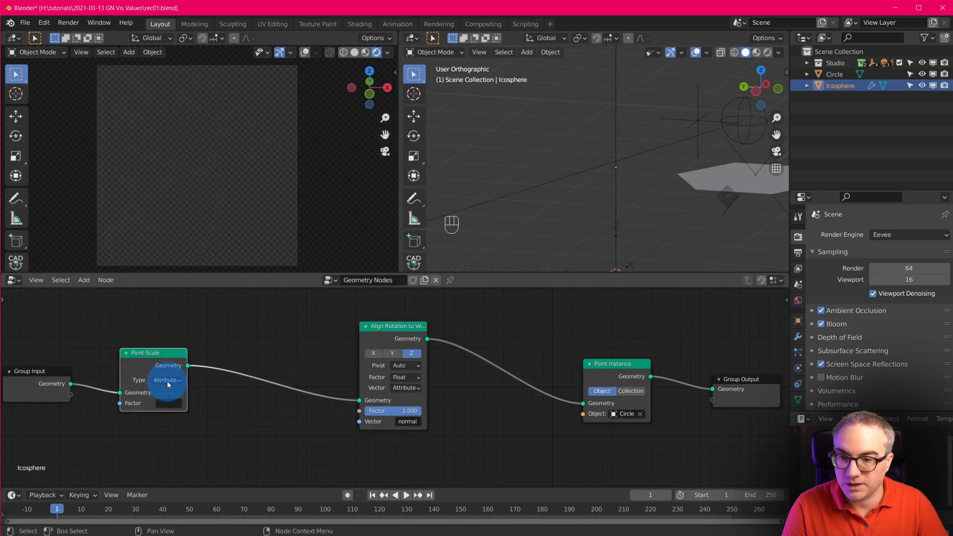
left_click(167, 380)
left_click_drag(169, 412, 163, 431)
type(".1")
key("Return")
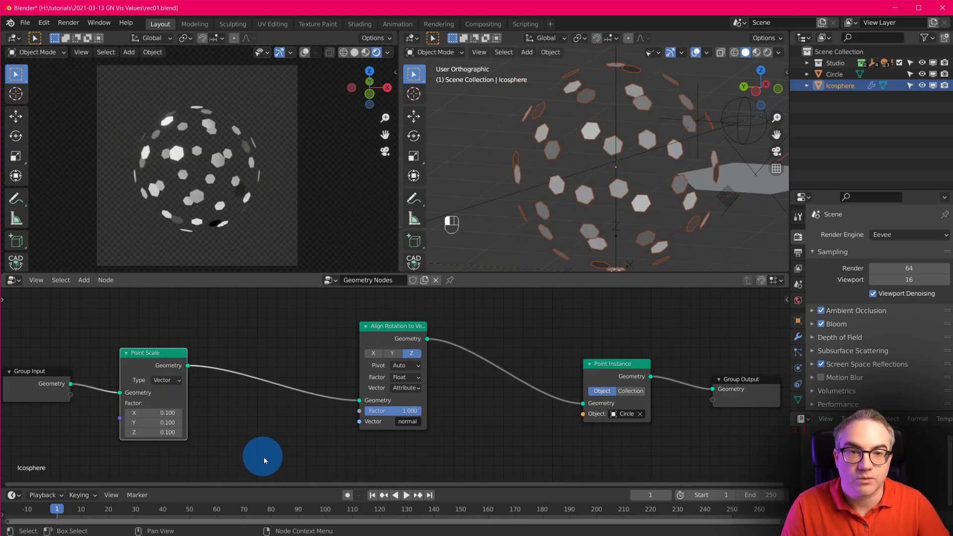
middle_click_drag(631, 122, 652, 185)
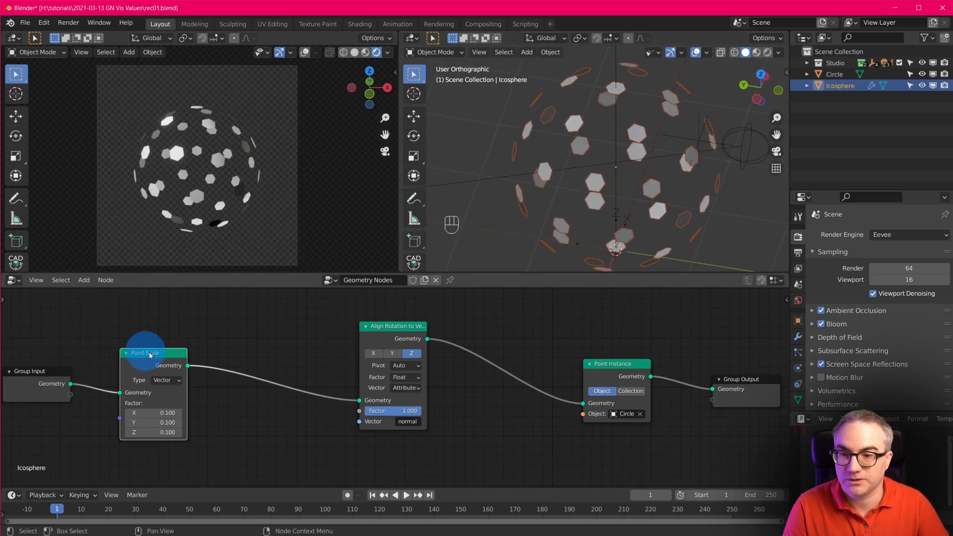
Move Point Scale closer to Align Rotation to Vector and insert an Attribute Randomize node between Group Input and Point Scale
left_click_drag(145, 353, 175, 341)
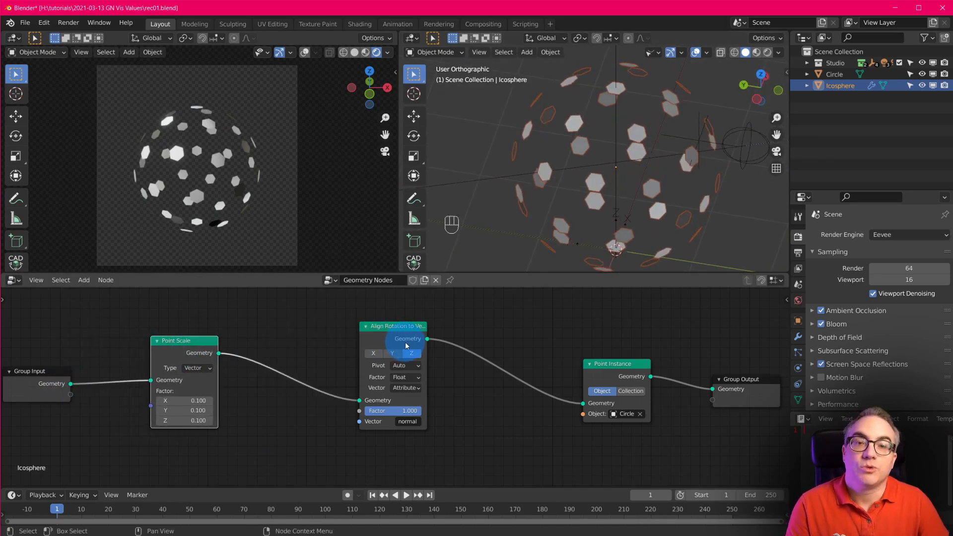
left_click(193, 346)
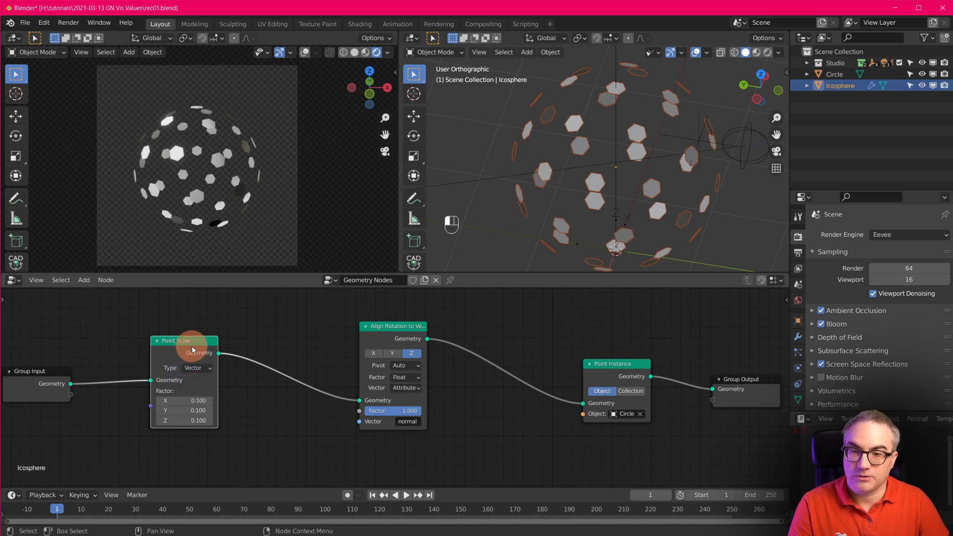
left_click_drag(193, 349, 297, 347)
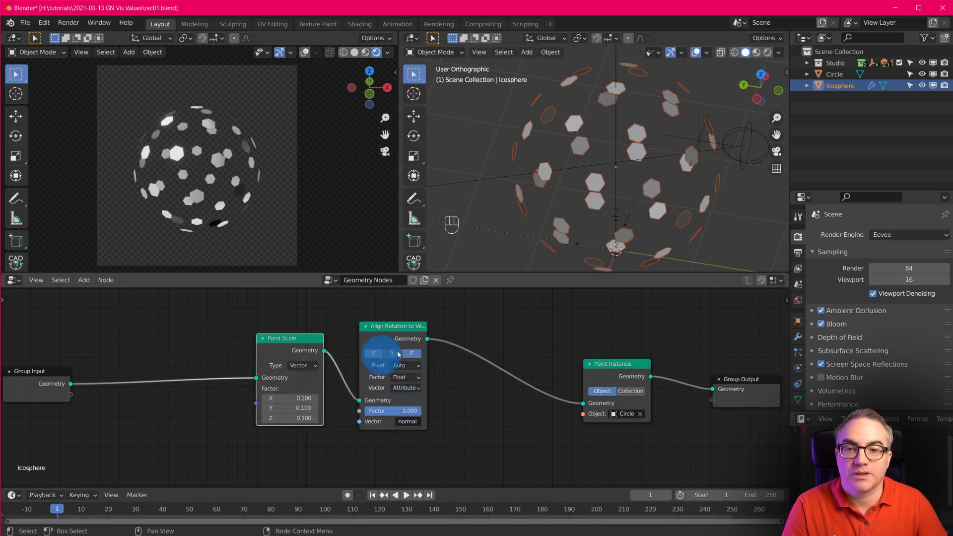
key("shift+a")
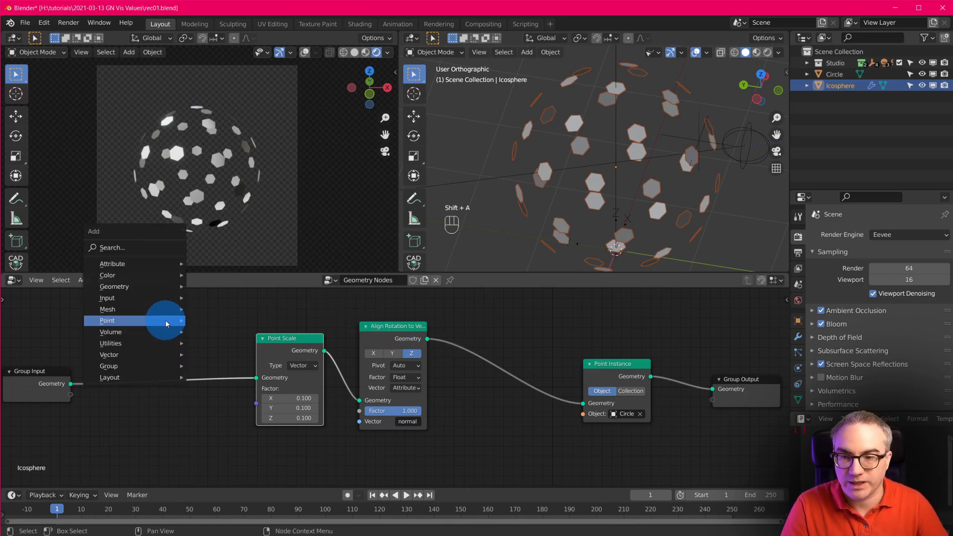
mouse_move(151, 288)
mouse_move(149, 264)
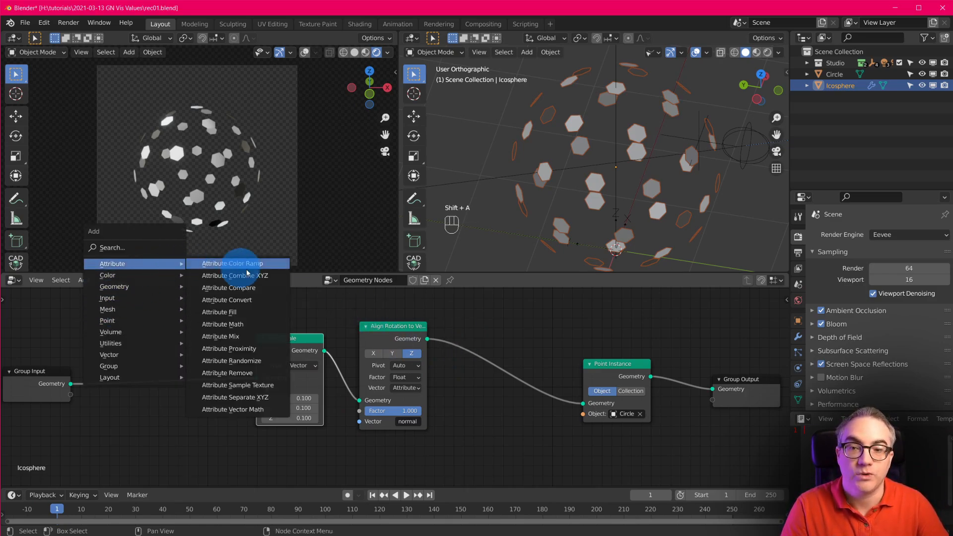
left_click(272, 361)
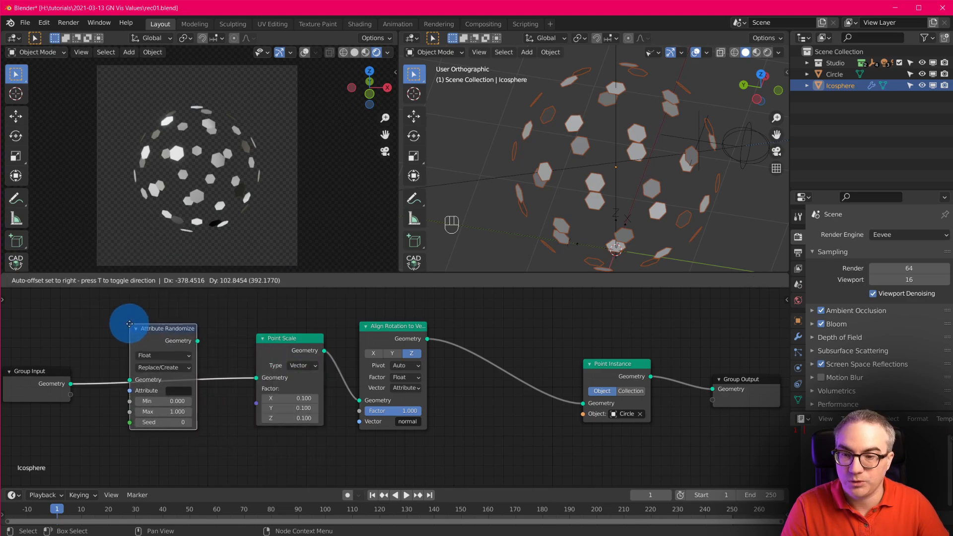
left_click(128, 320)
middle_click_drag(237, 400, 262, 395)
scroll(241, 424, "up", 1)
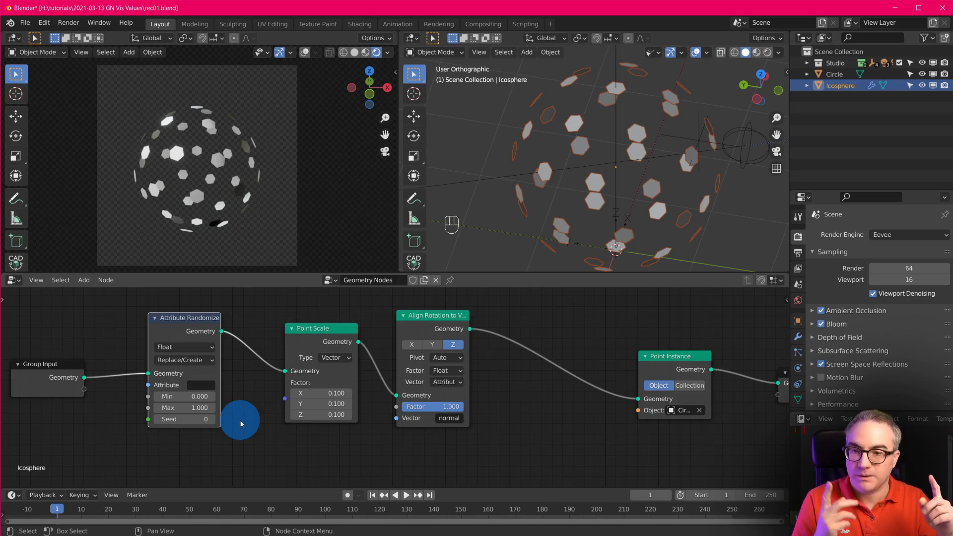
Set the Attribute Randomize node's Min to 0.1 and Max to 0.3, and name its attribute rand
left_click(186, 396)
type("0.0")
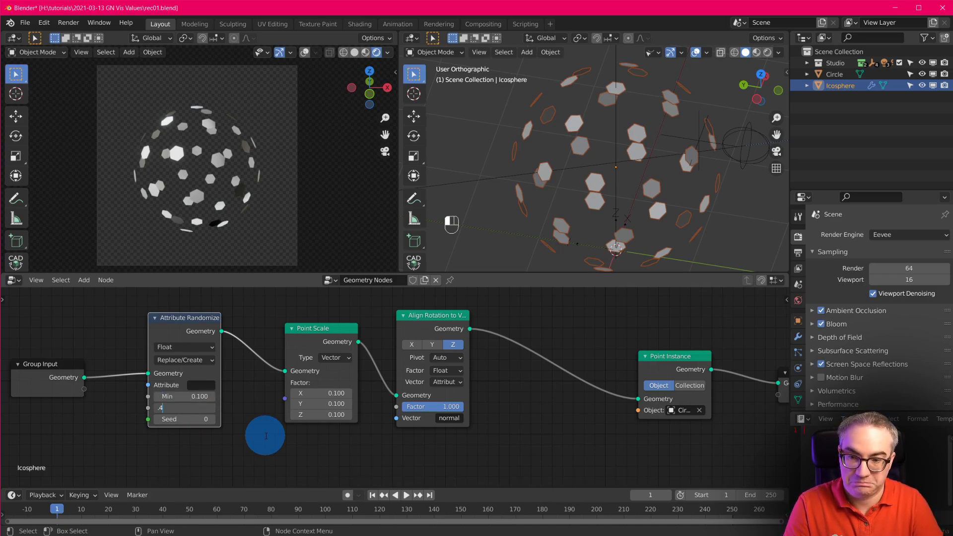
key("Return")
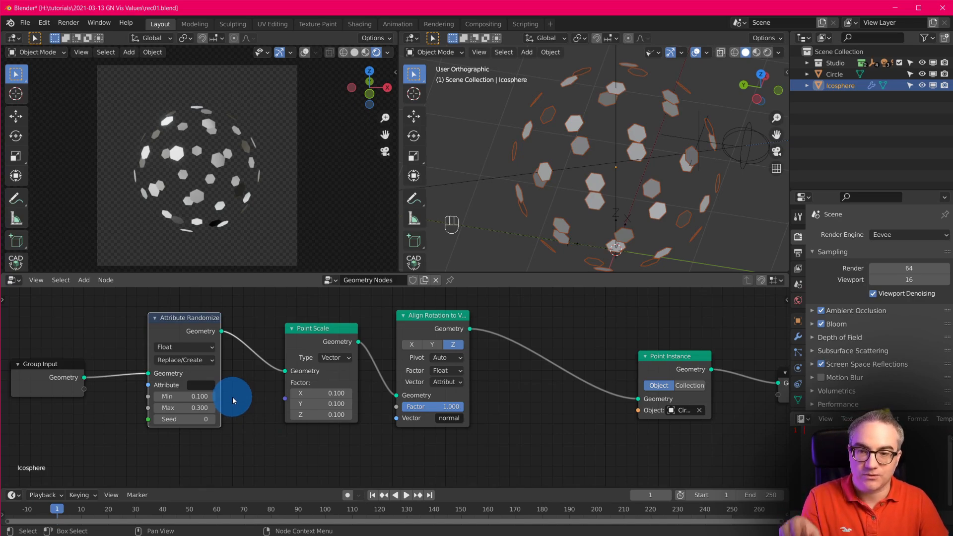
left_click(203, 386)
type("ran")
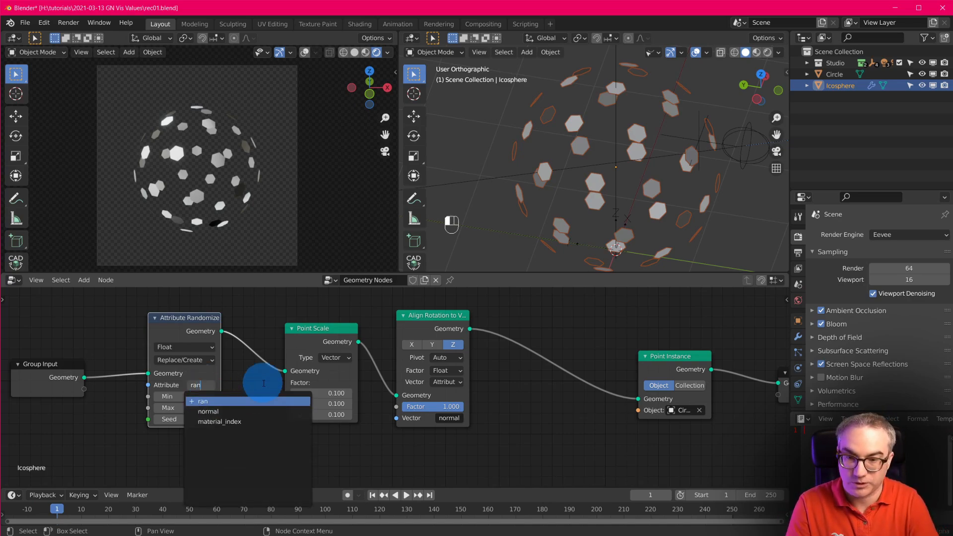
type("d")
left_click(218, 401)
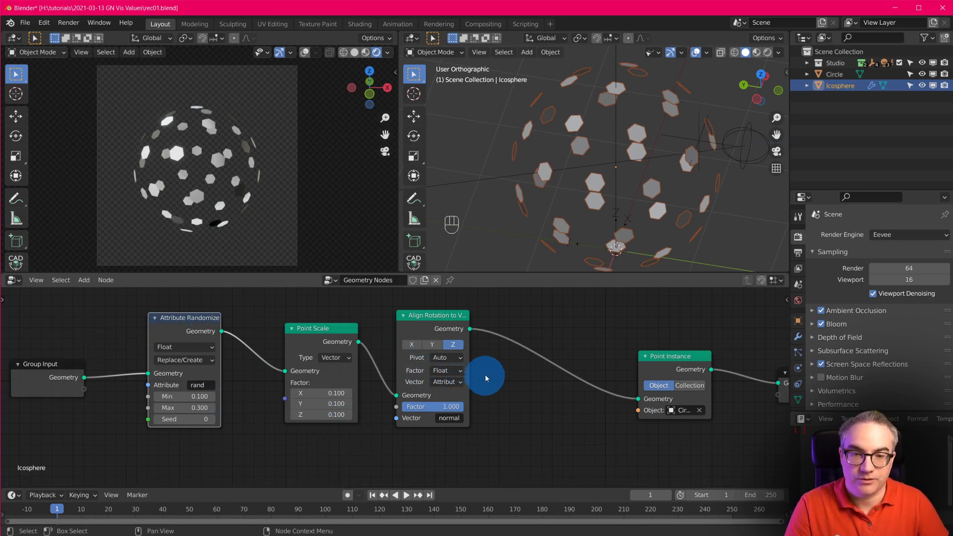
Switch the Point Scale node's type to Attribute and use rand as its factor
mouse_move(319, 332)
left_mouse_down()
mouse_move(300, 331)
mouse_move(338, 328)
mouse_move(325, 335)
left_mouse_up()
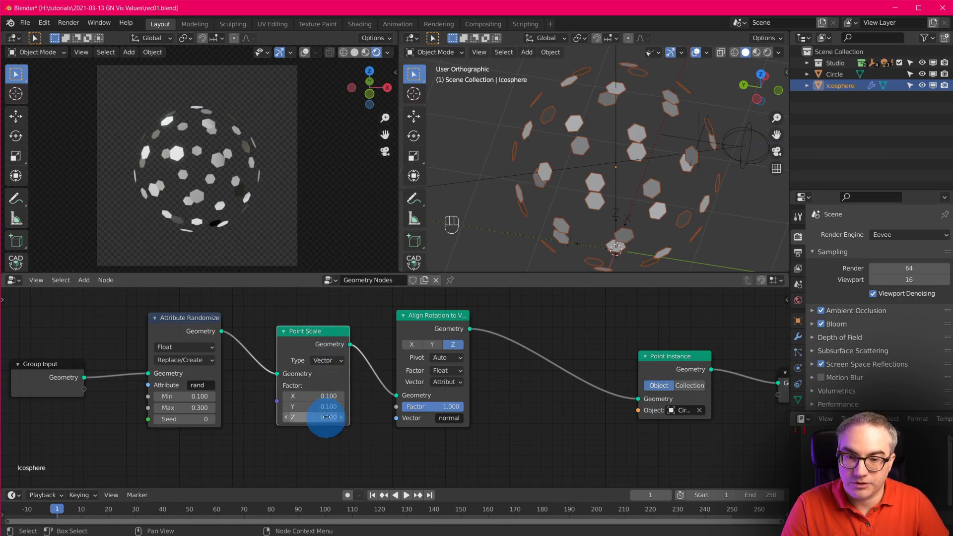
left_click(335, 364)
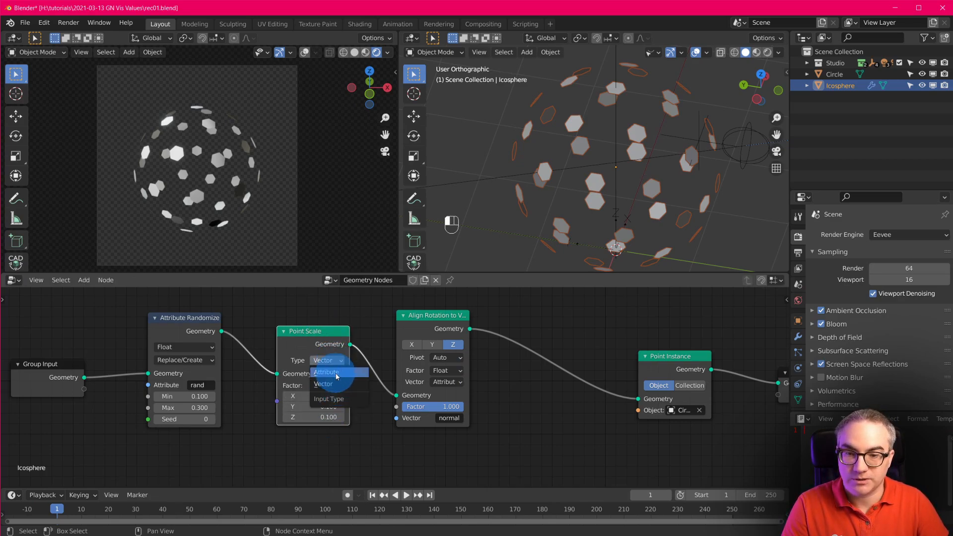
left_click(336, 373)
left_click(331, 386)
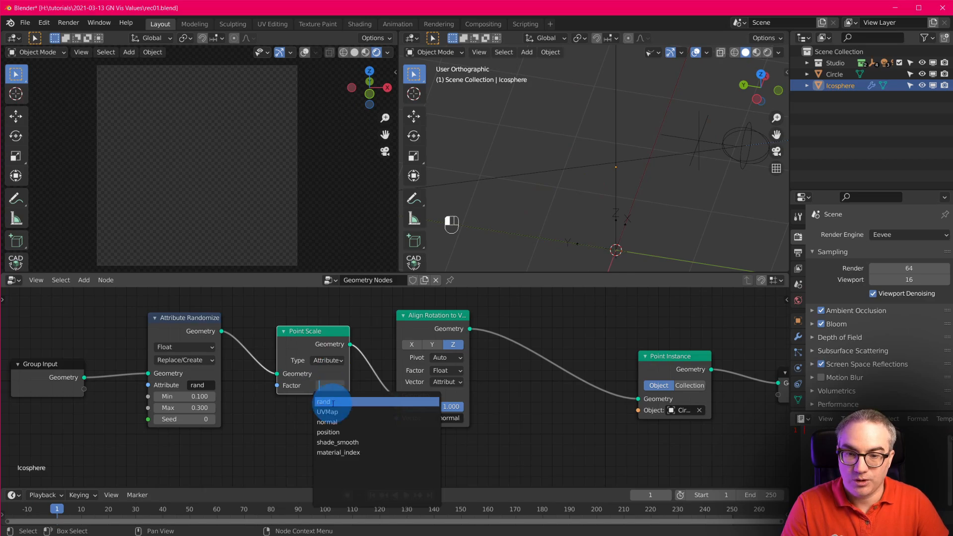
left_click(328, 400)
left_click_drag(315, 332, 310, 352)
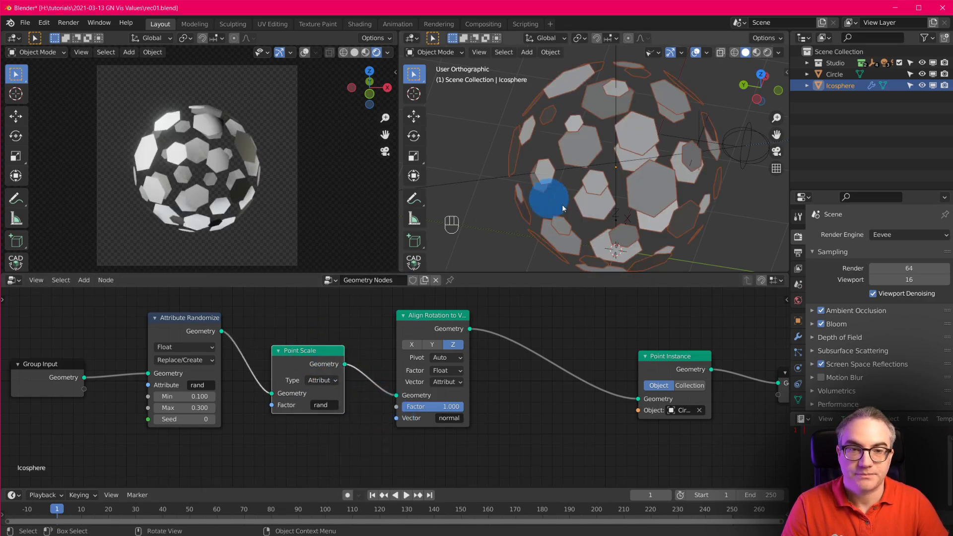
Examine the sizes of the hexagon instances around the sphere and review the node chain
mouse_move(562, 205)
middle_mouse_down()
mouse_move(702, 166)
mouse_move(627, 191)
mouse_move(619, 107)
mouse_move(743, 96)
mouse_move(660, 138)
mouse_move(695, 205)
mouse_move(680, 260)
mouse_move(616, 222)
mouse_move(571, 133)
mouse_move(639, 141)
mouse_move(639, 201)
mouse_move(583, 162)
mouse_move(539, 187)
mouse_move(606, 207)
mouse_move(579, 205)
mouse_move(567, 220)
middle_mouse_up()
scroll(606, 207, "up", 3)
scroll(579, 213, "down", 2)
scroll(581, 214, "up", 2)
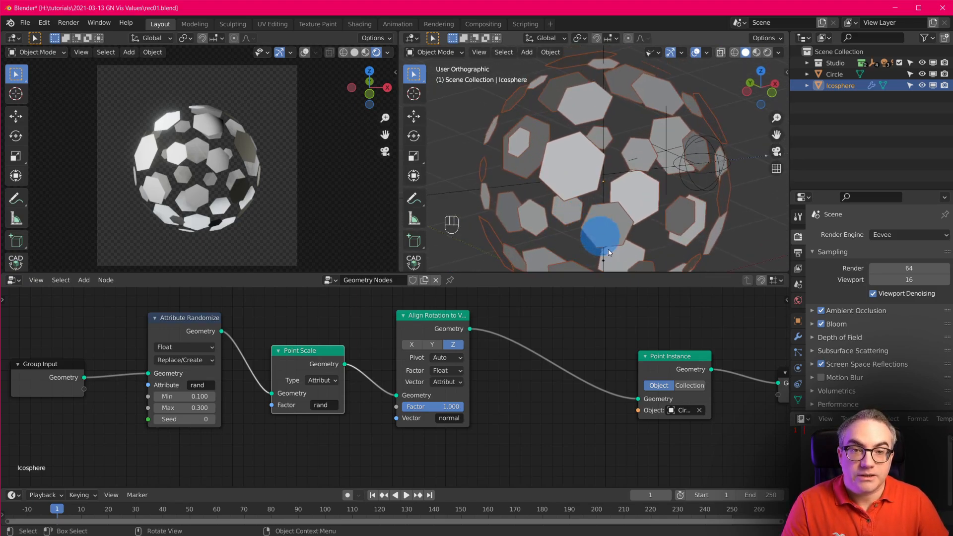
scroll(569, 403, "down", 2)
scroll(615, 145, "down", 2)
scroll(614, 144, "up", 3)
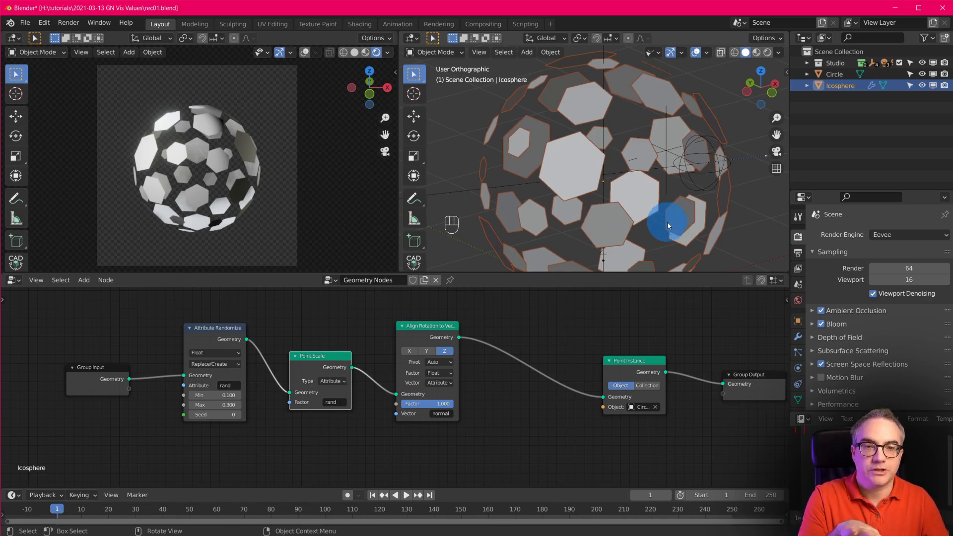
Rearrange the Align Rotation to Vector and Point Instance nodes and insert a Join Geometry node before Group Output
mouse_move(431, 337)
left_mouse_down()
mouse_move(457, 343)
mouse_move(437, 341)
left_mouse_up()
left_click_drag(634, 373, 586, 408)
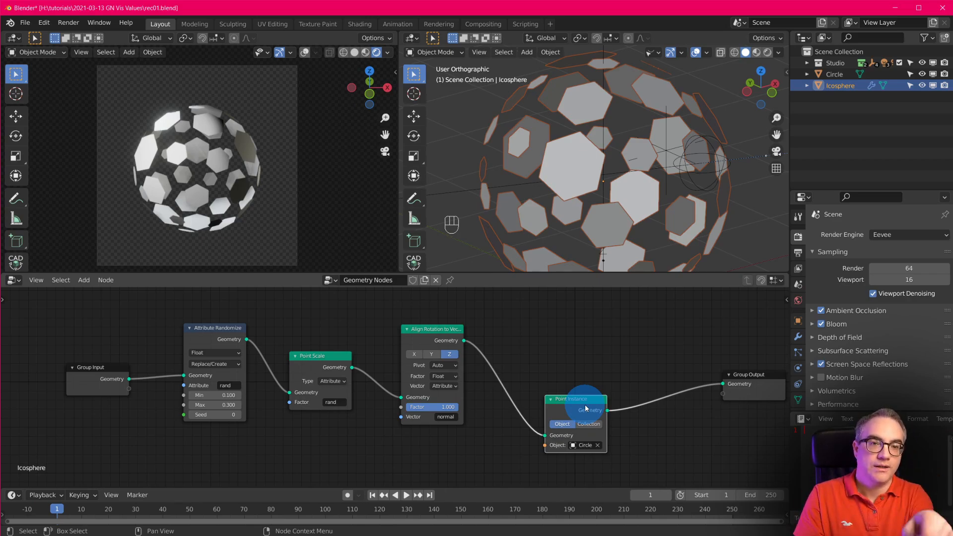
key("shift+a")
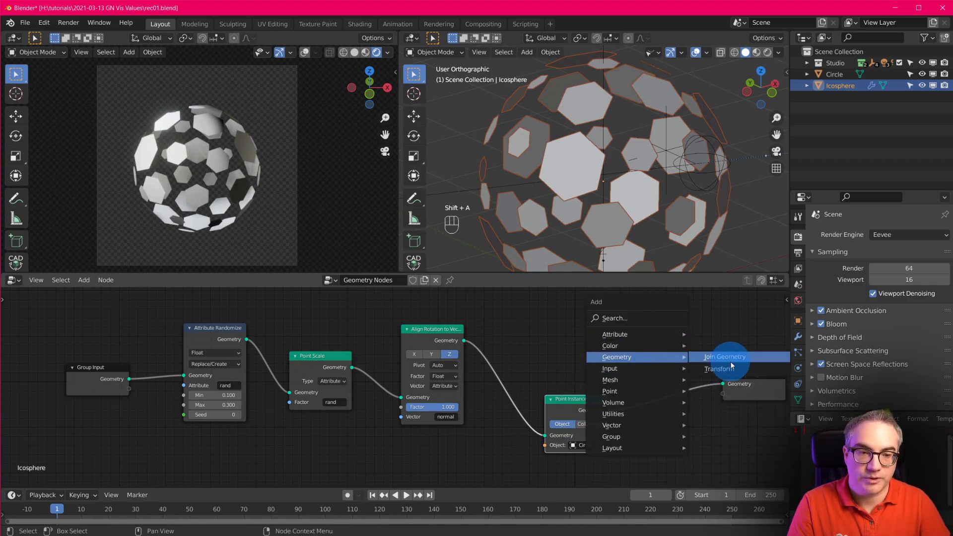
left_click(717, 359)
left_click(625, 373)
Link the Align Rotation to Vector node's geometry output to Join Geometry as well, and tidy the nodes around it
left_click_drag(463, 341, 644, 396)
left_click_drag(577, 400, 578, 409)
mouse_move(677, 390)
left_mouse_down()
mouse_move(681, 372)
mouse_move(680, 386)
left_mouse_up()
middle_click_drag(583, 162, 610, 114)
middle_click_drag(676, 147, 642, 178)
mouse_move(174, 161)
middle_mouse_down()
mouse_move(206, 160)
mouse_move(264, 181)
mouse_move(246, 166)
middle_mouse_up()
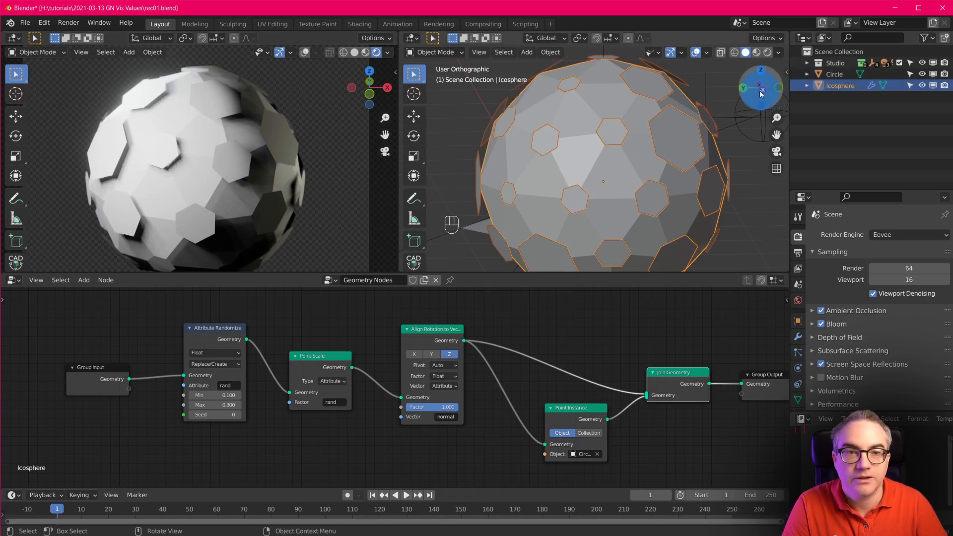
Set the solid viewport's lighting to MatCap with the multicoloured normal-style sphere
left_click(779, 52)
left_click(769, 106)
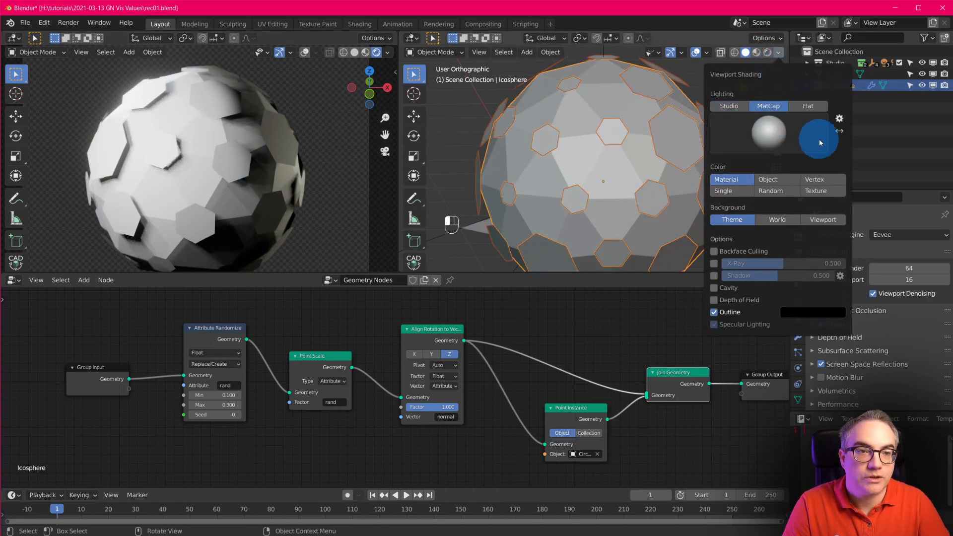
left_click(817, 138)
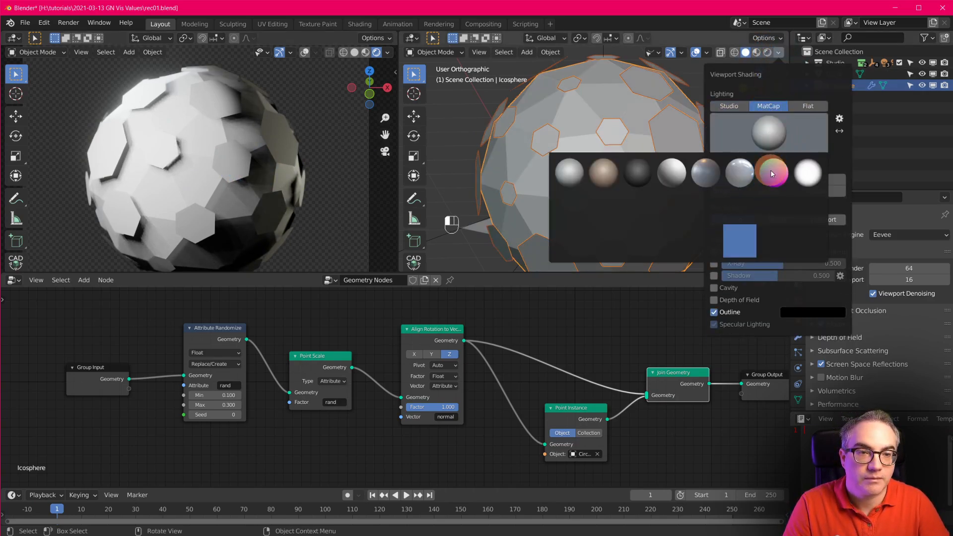
left_click(773, 171)
middle_click_drag(512, 188, 517, 190)
middle_click_drag(127, 174, 223, 181)
middle_click_drag(664, 183, 528, 126, "shift")
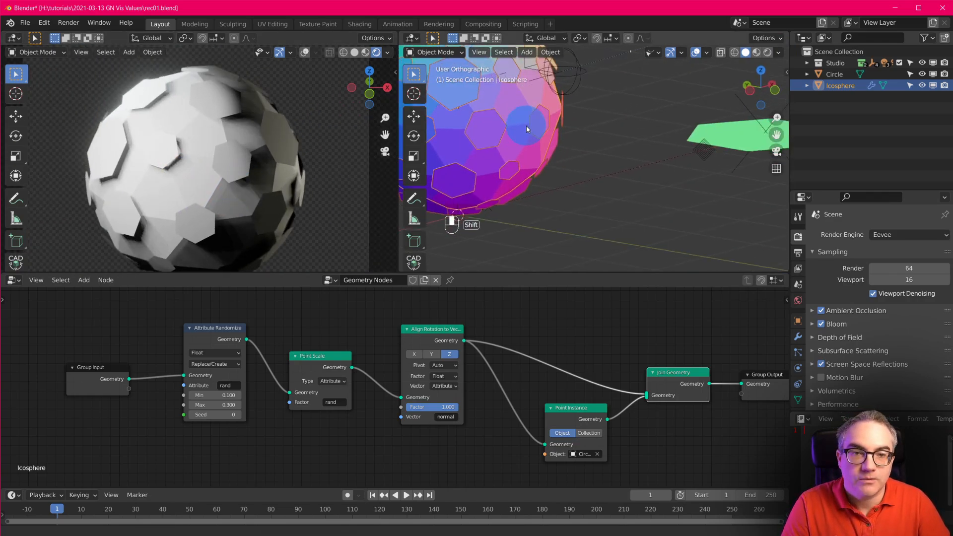
Add a Solidify modifier to the hexagon Circle object and set its thickness to 0.684 m
scroll(528, 127, "down", 3)
middle_click_drag(651, 195, 678, 217)
left_click(696, 87)
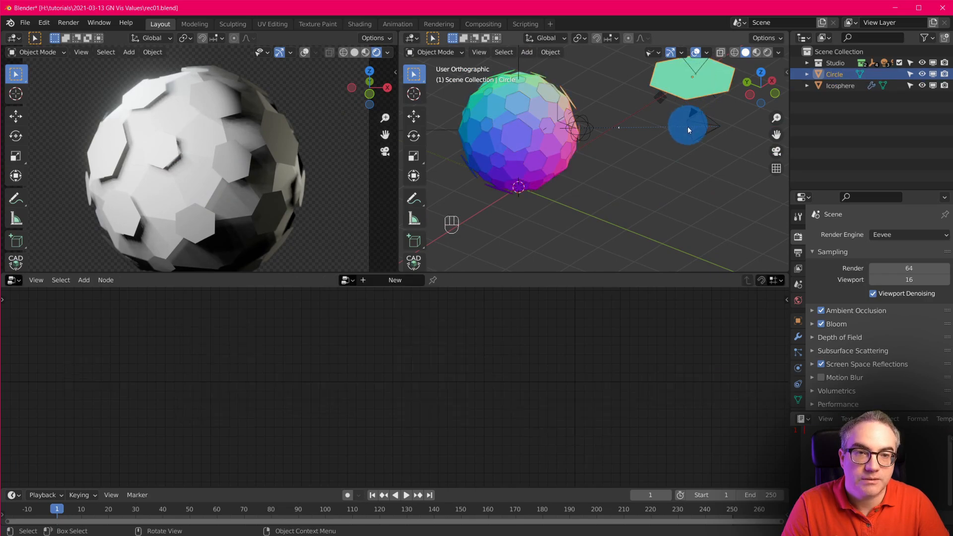
middle_click_drag(688, 128, 685, 239)
left_click(798, 336)
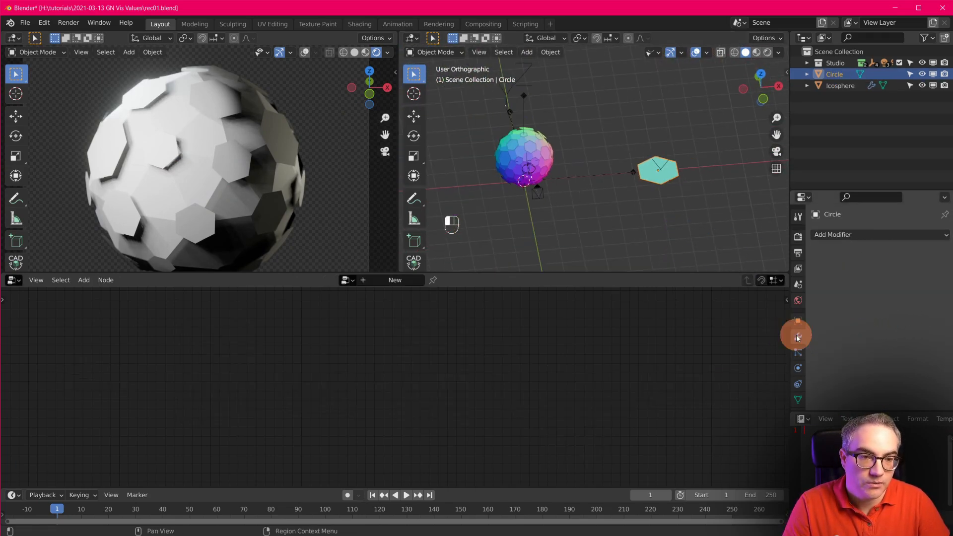
left_click(852, 234)
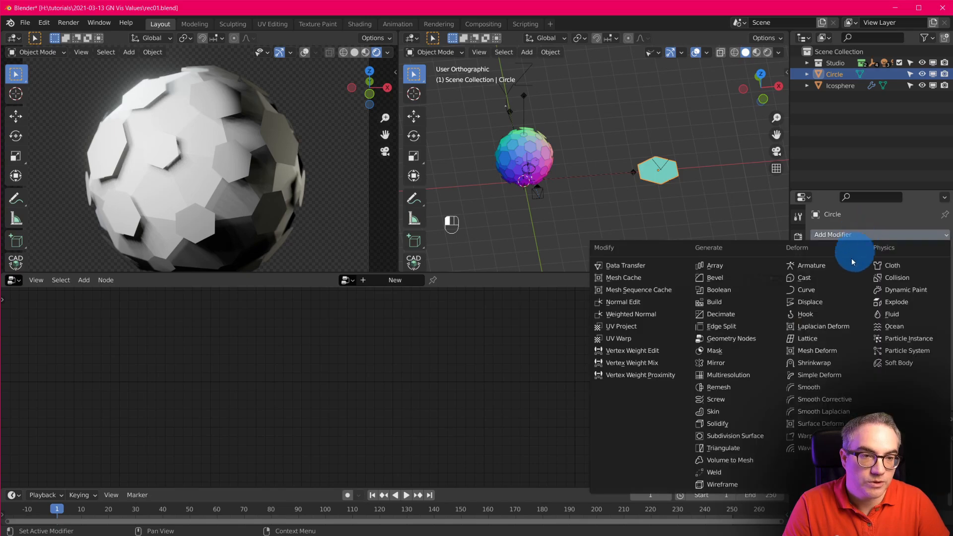
left_click(738, 425)
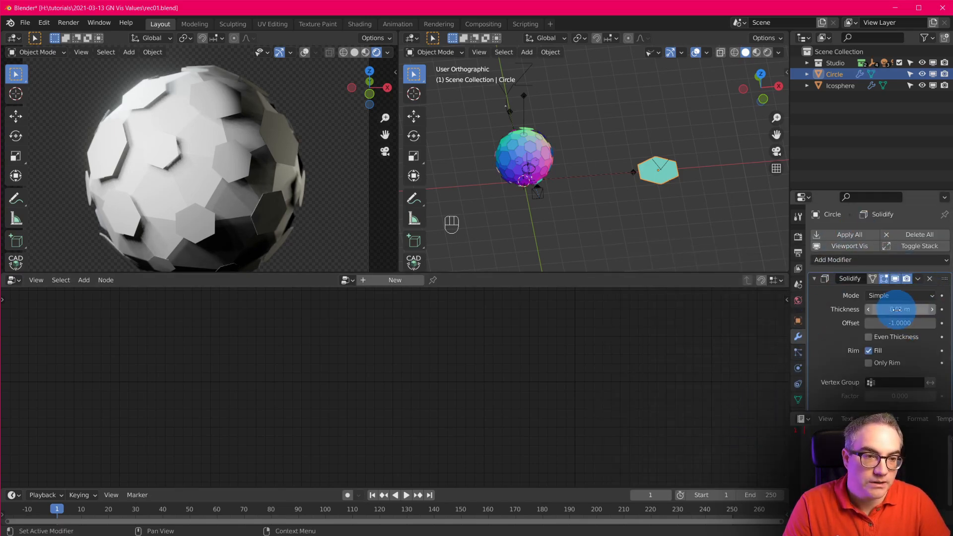
left_click_drag(898, 311, 221, 317, "shift")
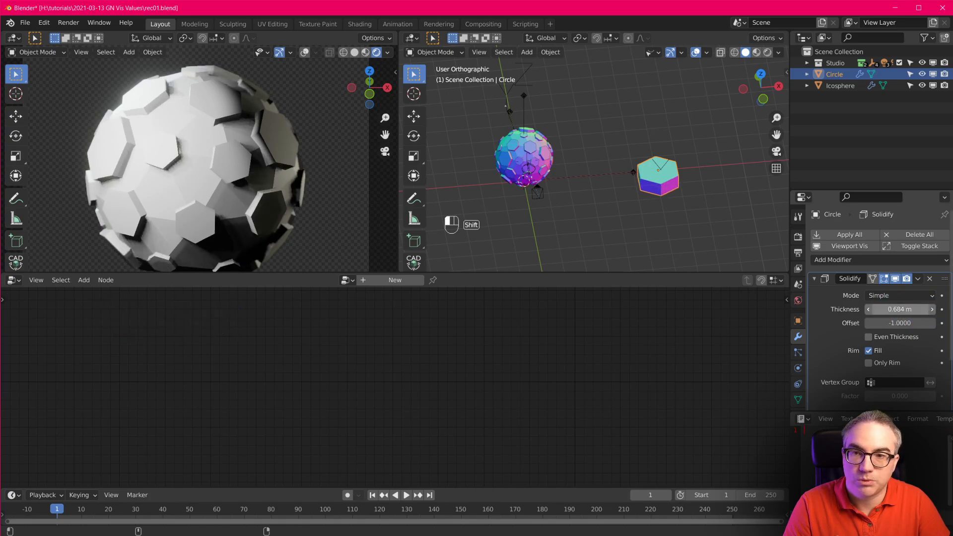
Add a Bevel modifier after Solidify on the hexagon and set its amount to 0.052 m
scroll(770, 237, "up", 4)
middle_click_drag(730, 217, 559, 223, "shift")
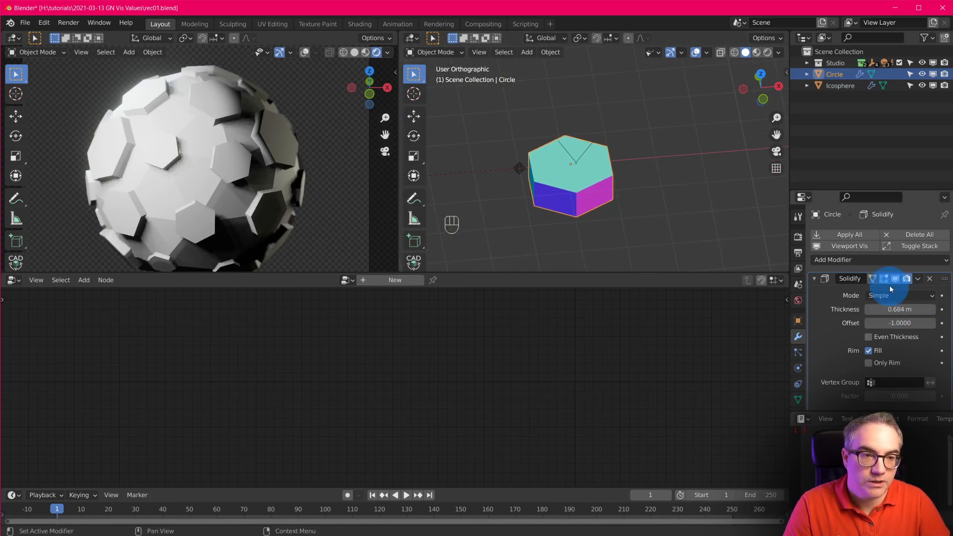
left_click(816, 280)
left_click(833, 260)
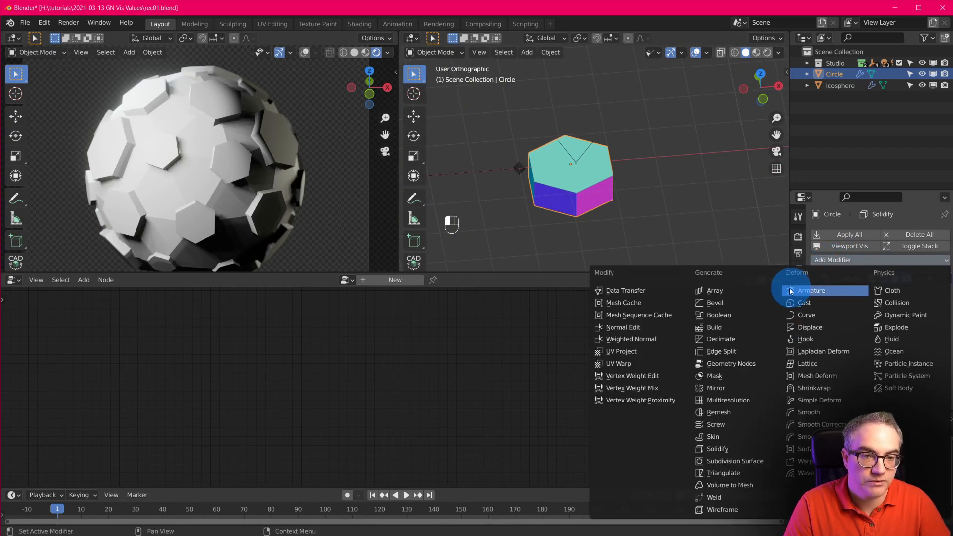
left_click(744, 305)
scroll(620, 174, "up", 2)
scroll(619, 174, "up", 1)
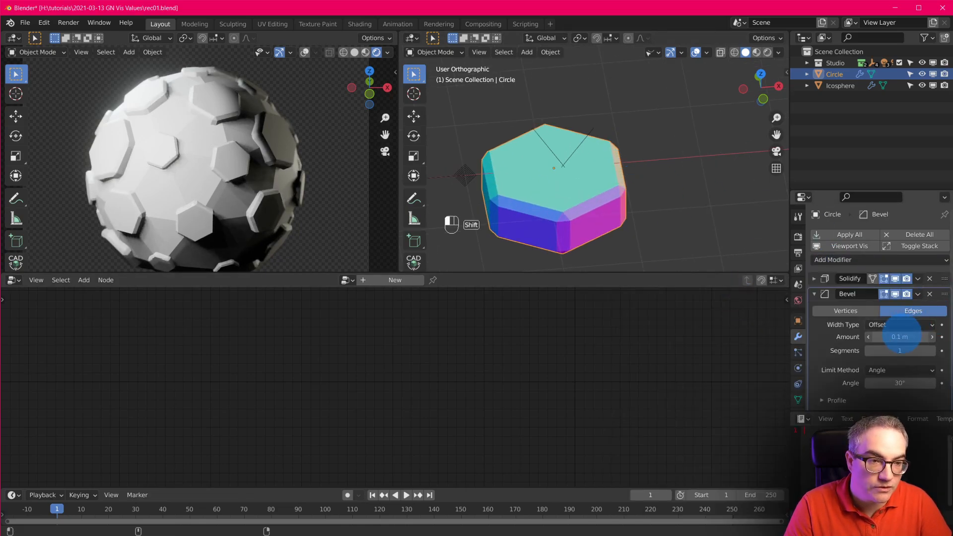
left_click_drag(904, 337, 878, 337, "shift")
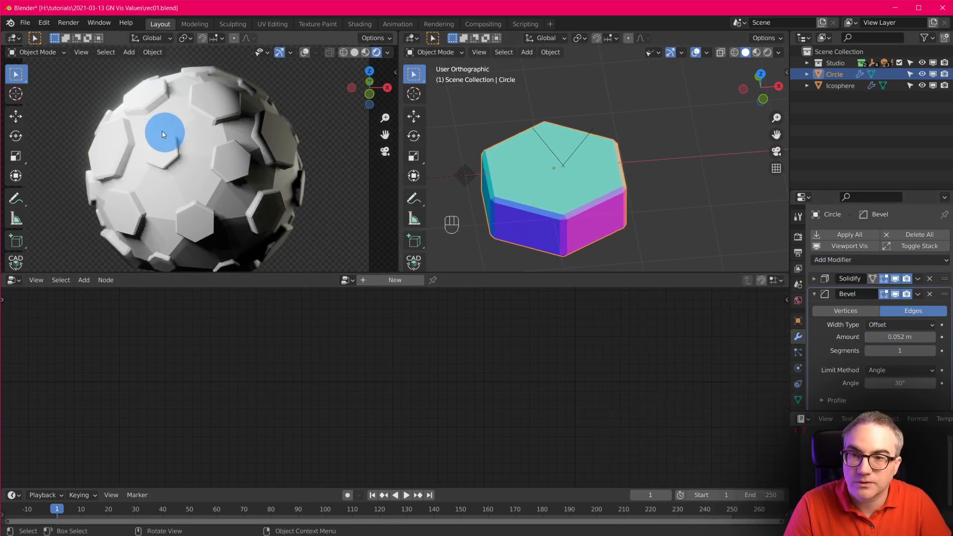
Examine the bevelled hexagon instances on the sphere, and select the icosphere to review its Geometry Nodes chain
scroll(162, 131, "up", 4)
scroll(218, 96, "down", 4)
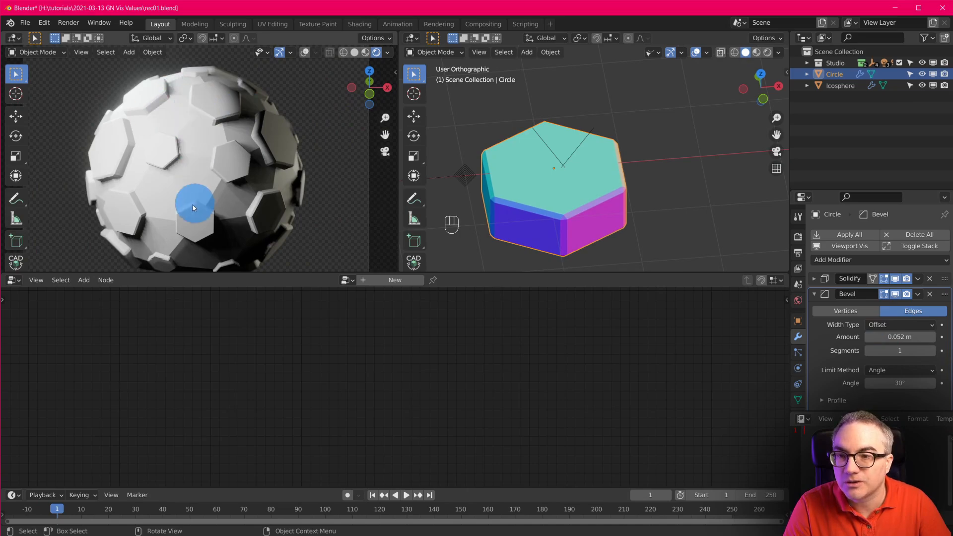
scroll(711, 217, "down", 5)
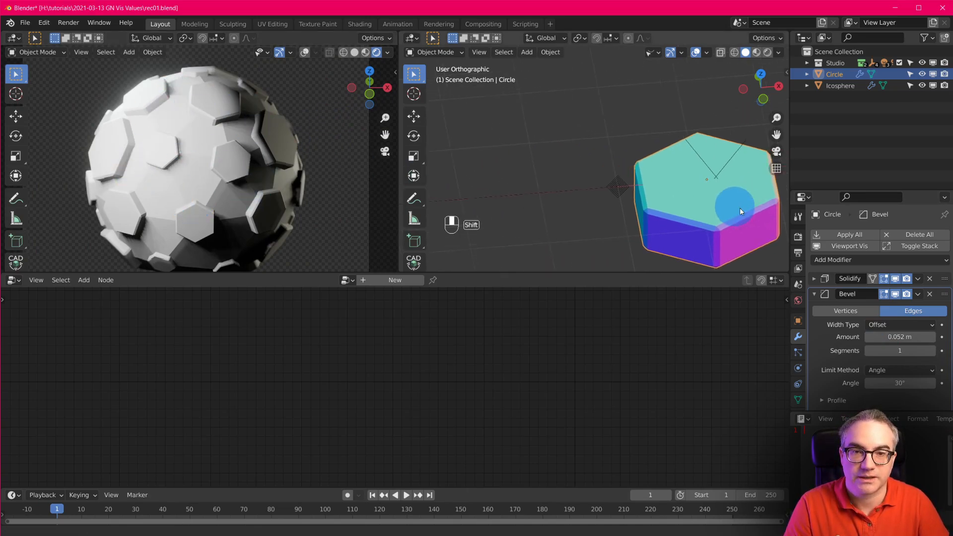
middle_click_drag(625, 199, 652, 175, "shift")
scroll(636, 184, "up", 6)
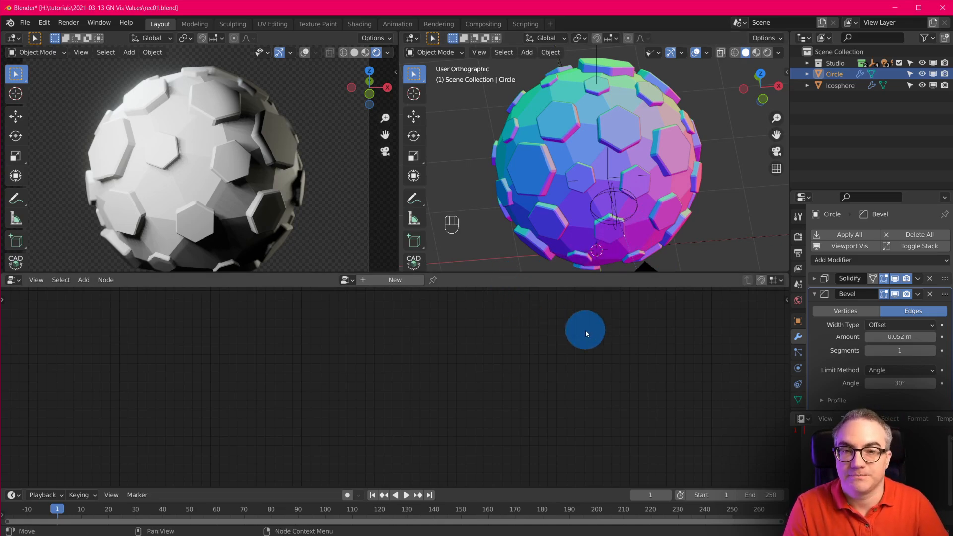
left_click(585, 168)
scroll(457, 437, "down", 1)
left_click(523, 398)
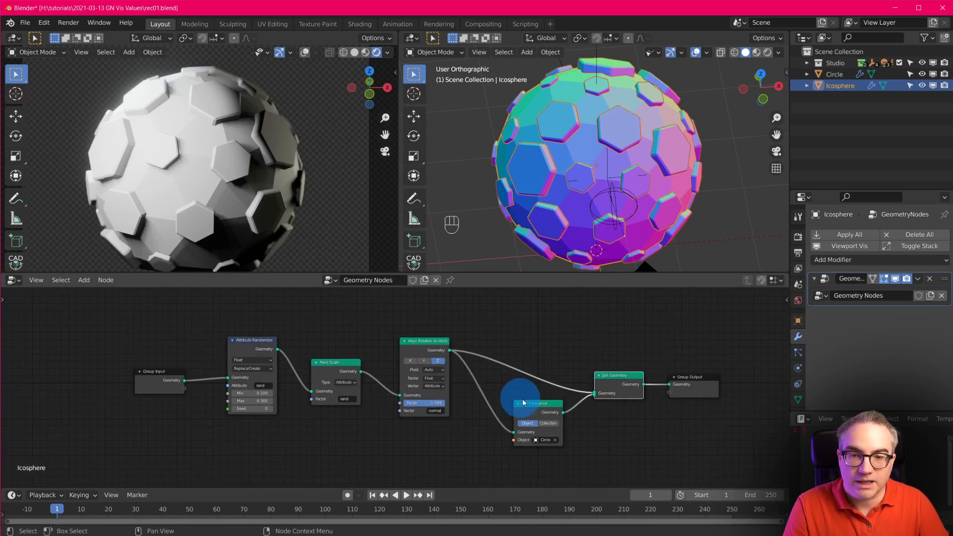
scroll(529, 405, "up", 1)
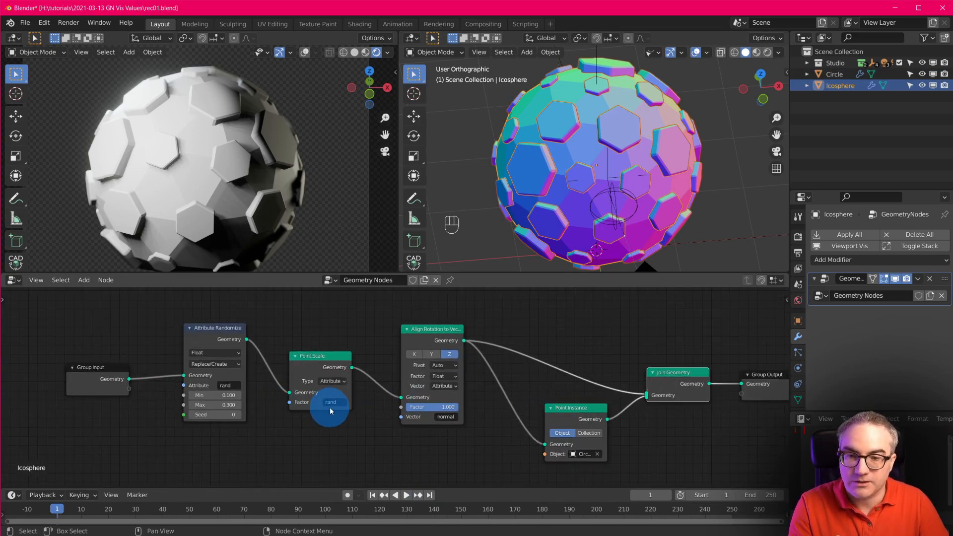
scroll(450, 380, "down", 1)
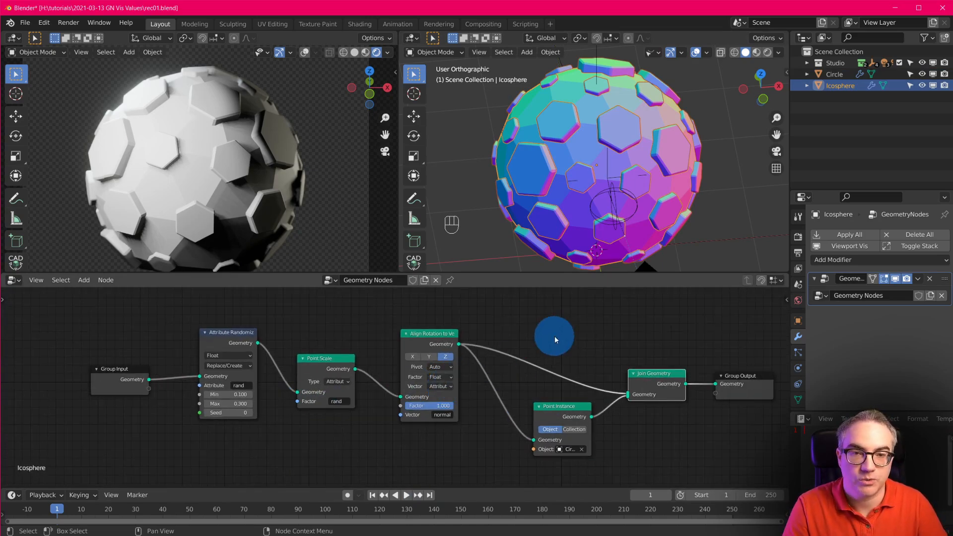
middle_click_drag(302, 198, 303, 219)
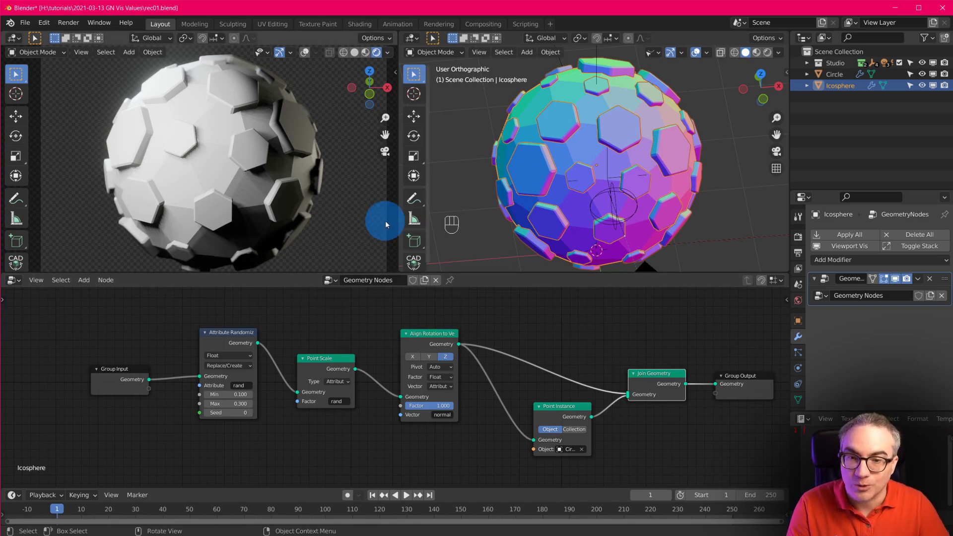
Switch the node area to the Animation Nodes editor and create a new node tree
left_click(14, 280)
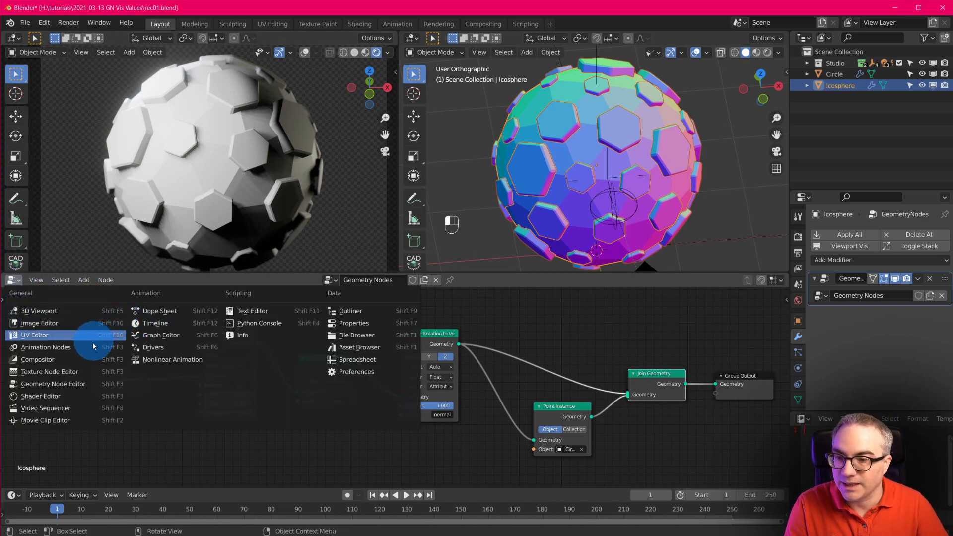
left_click(75, 346)
left_click(396, 280)
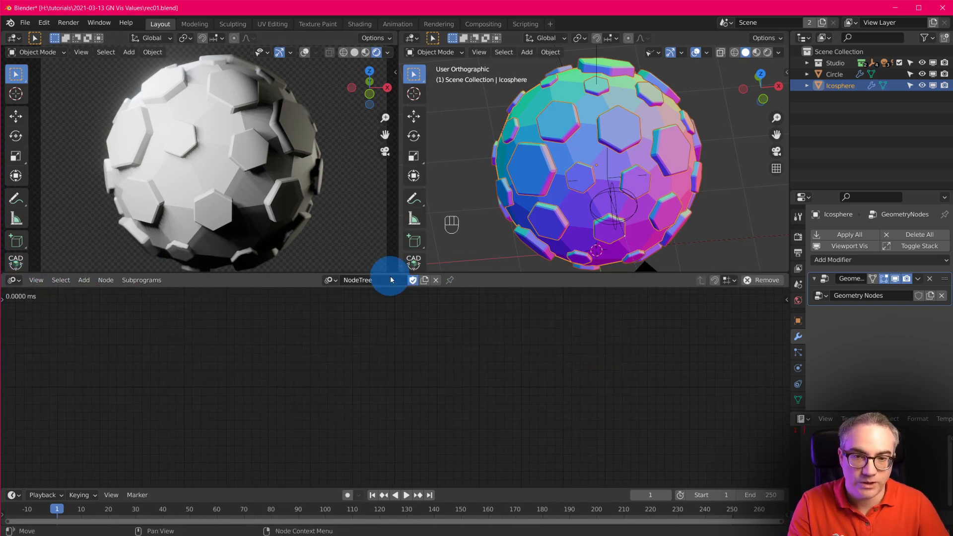
key("n")
key("n")
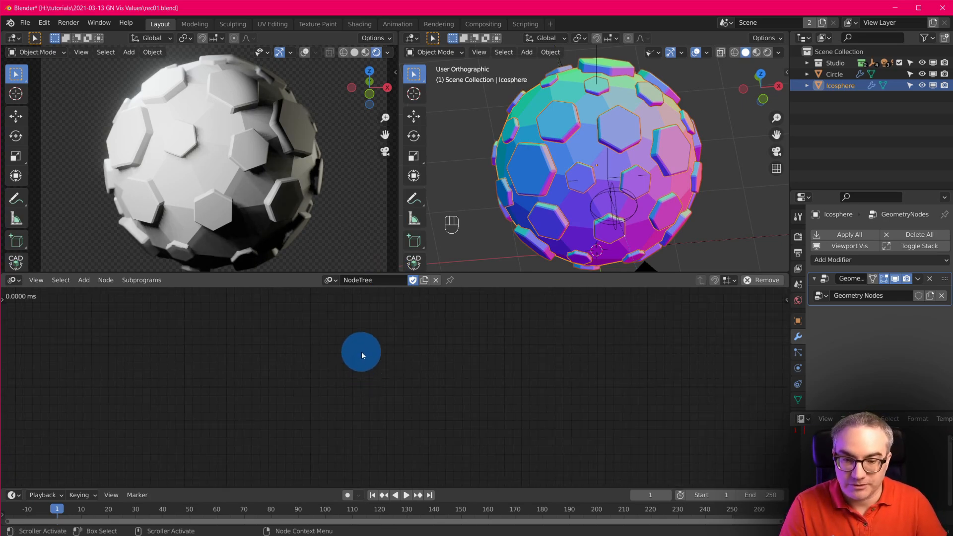
Turn the icosphere's Geometry Nodes modifier off in the viewport to view the bare mesh, and turn it back on
key("shift+a")
mouse_move(362, 354)
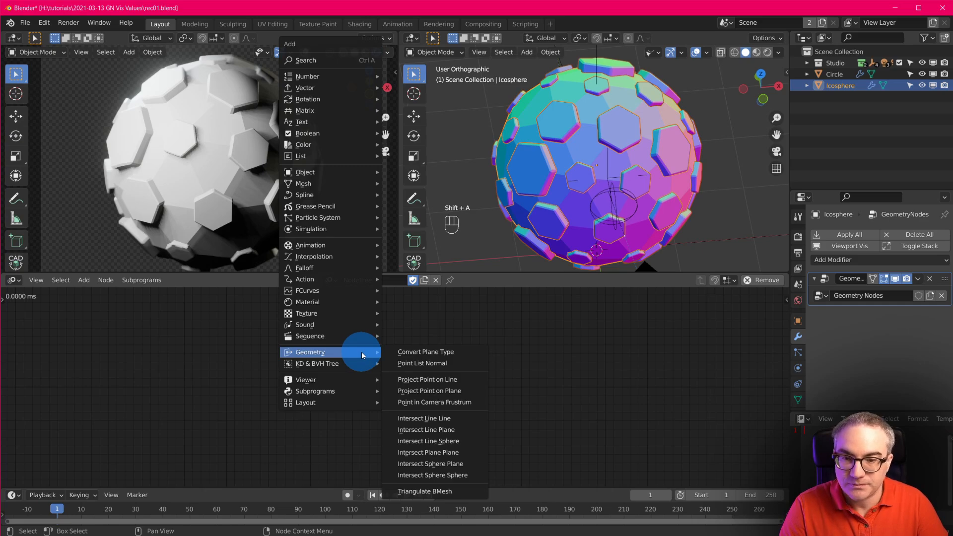
mouse_move(355, 207)
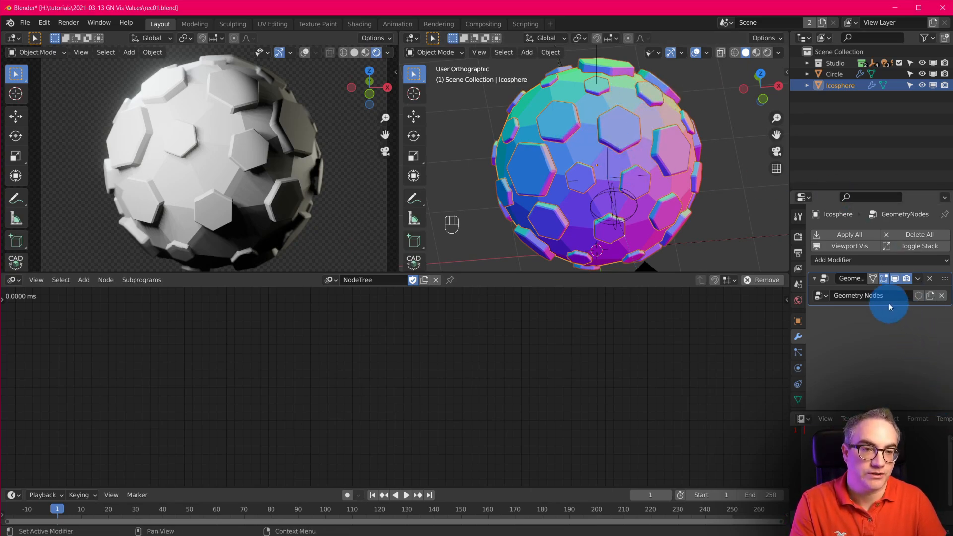
left_click(897, 280)
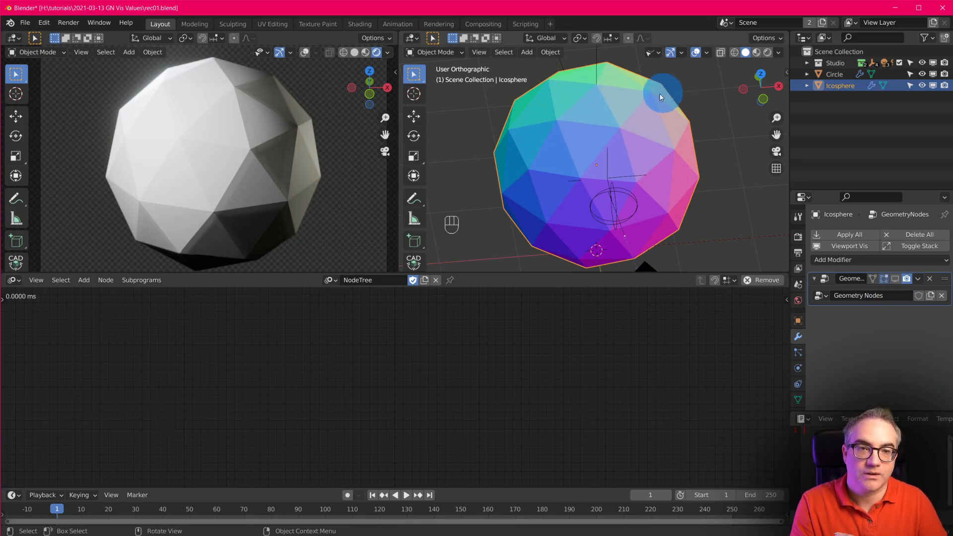
left_click(897, 279)
Add a Mesh Object Input node with Icosphere as its object and place it at the start of the tree
key("shift+a")
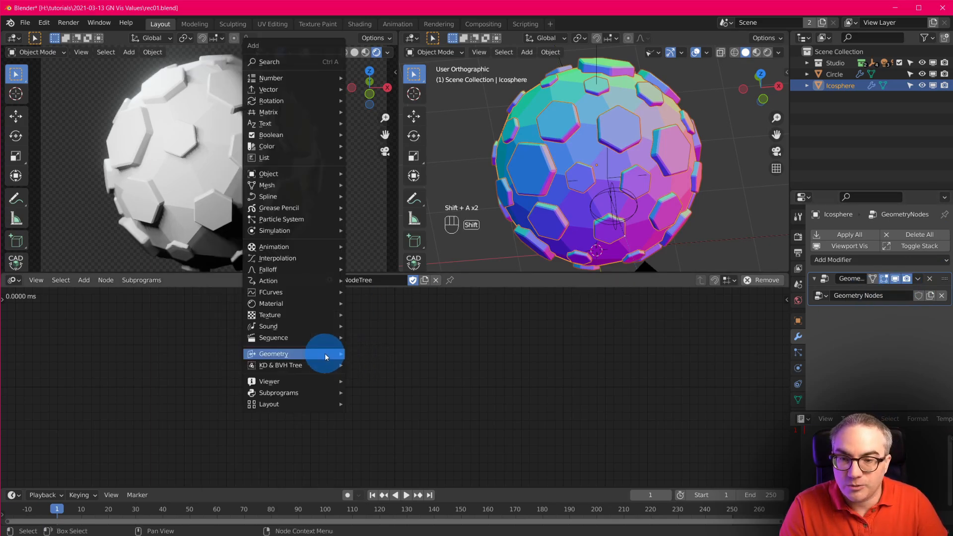
mouse_move(311, 185)
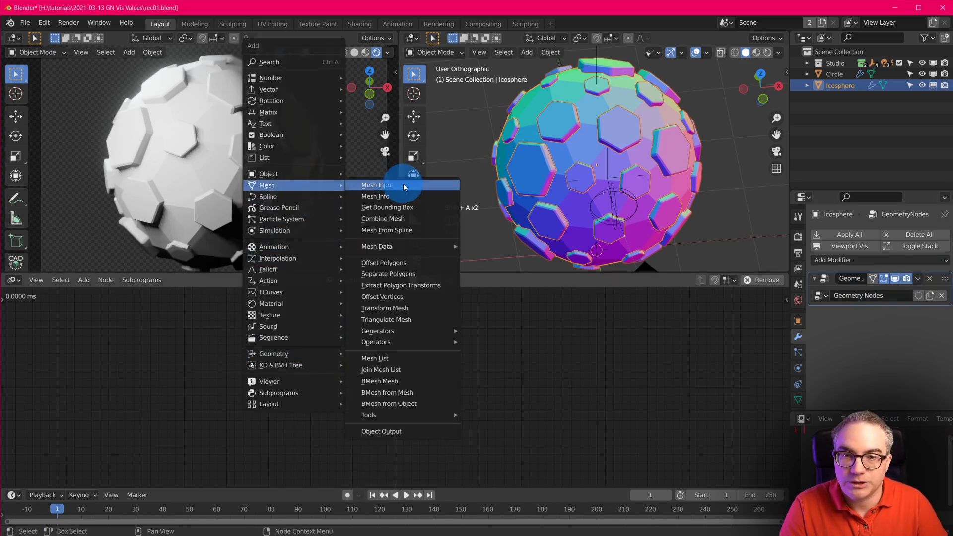
left_click(402, 185)
left_click(378, 420)
scroll(378, 420, "up", 1)
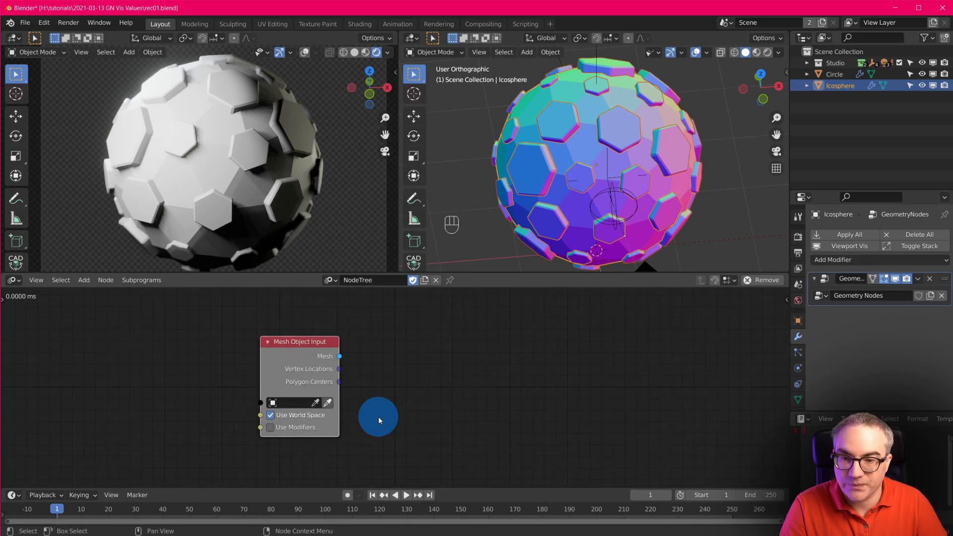
left_click(304, 404)
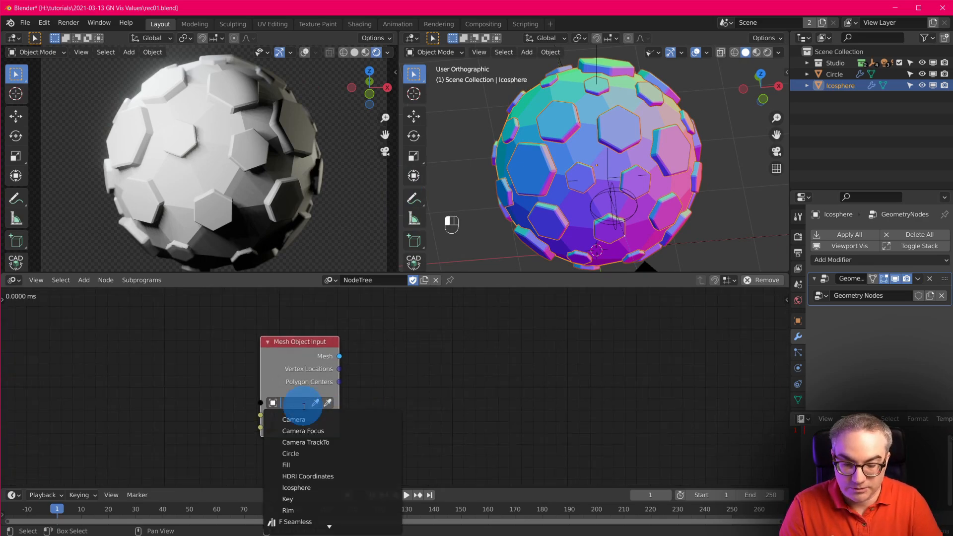
left_click(343, 419)
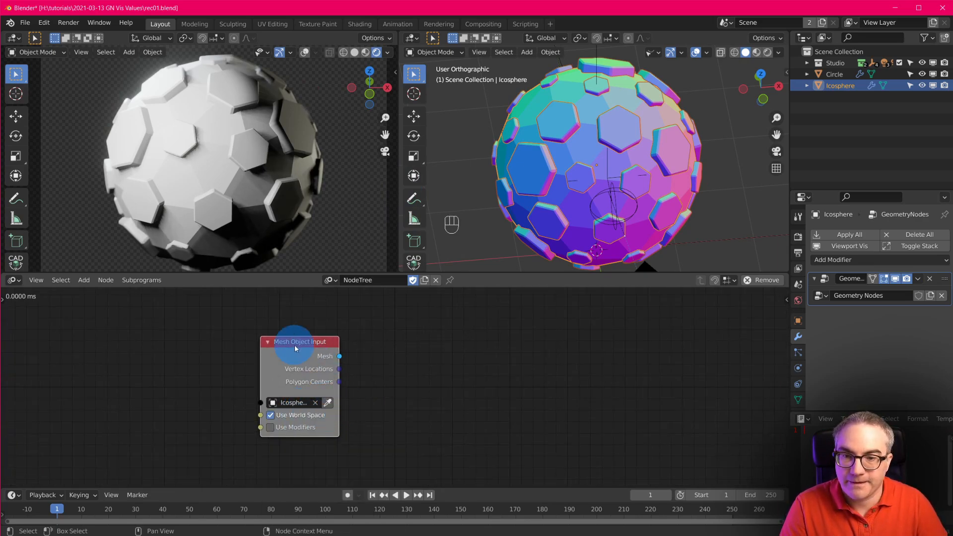
left_click_drag(295, 347, 240, 338)
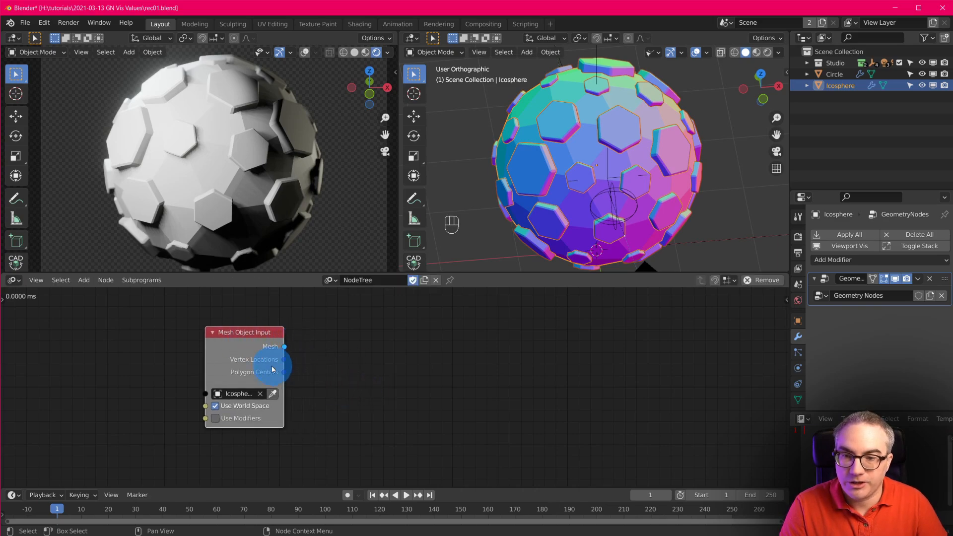
Add a 3D Viewer node and feed it the Vertex Locations of the Mesh Object Input
key("shift+a")
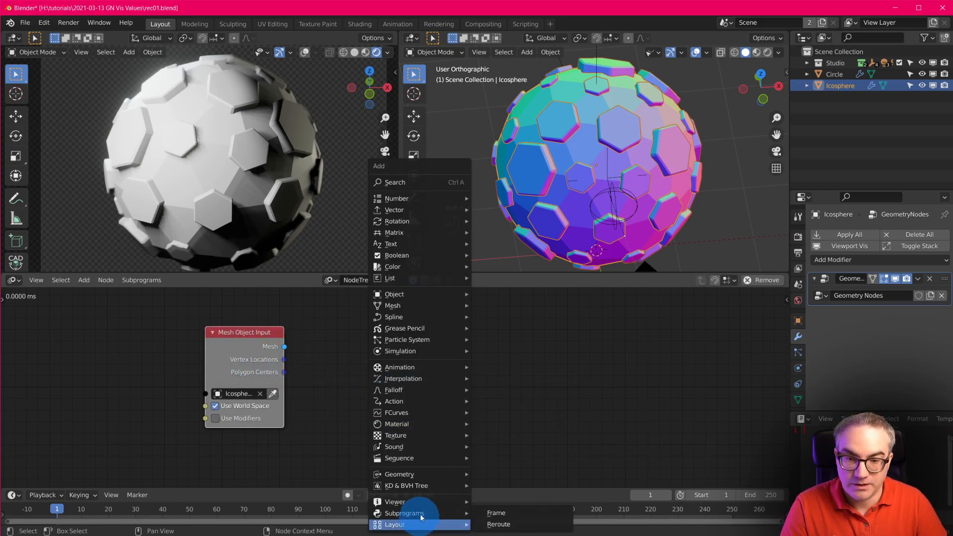
mouse_move(447, 502)
left_click(523, 469)
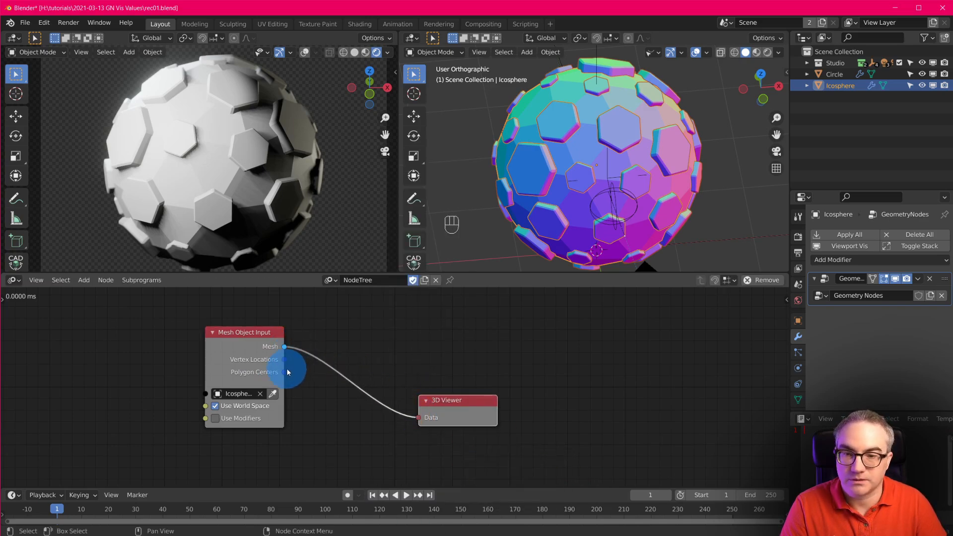
left_click_drag(284, 360, 345, 384)
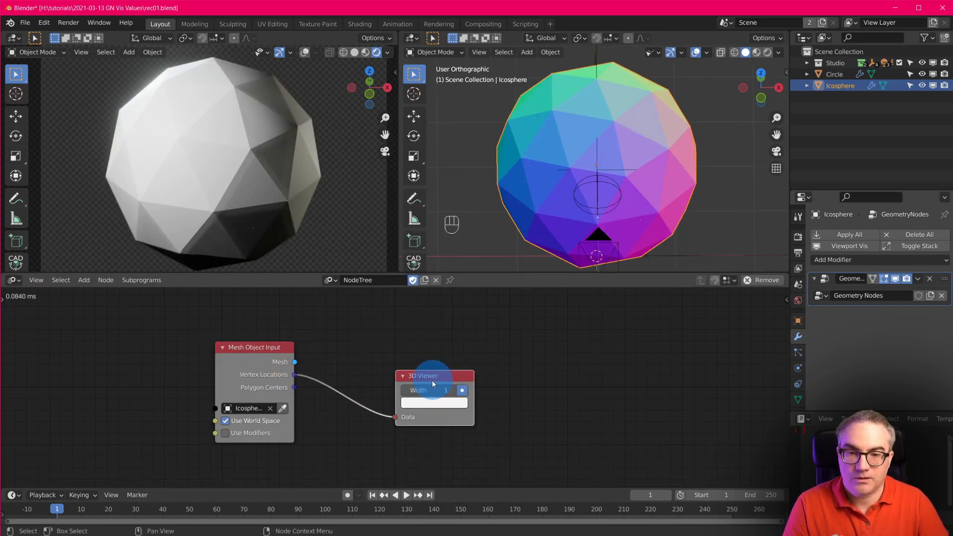
Set the 3D Viewer's width to 20, inspect the vertex points around the sphere, and move the viewer node lower
left_click_drag(427, 376, 444, 386)
mouse_move(627, 174)
middle_mouse_down()
mouse_move(601, 208)
mouse_move(630, 128)
mouse_move(710, 133)
mouse_move(653, 160)
mouse_move(634, 158)
middle_mouse_up()
scroll(624, 125, "up", 2)
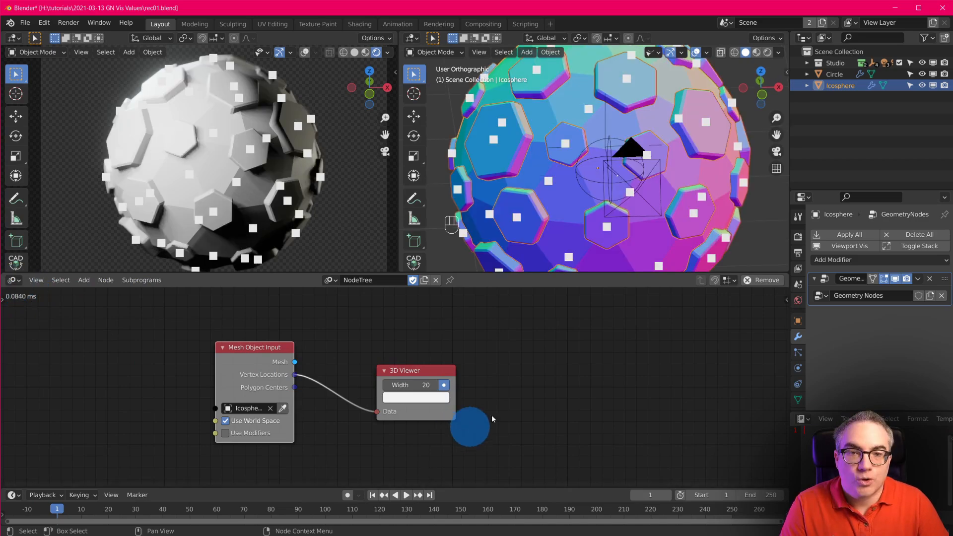
middle_click_drag(585, 214, 636, 213)
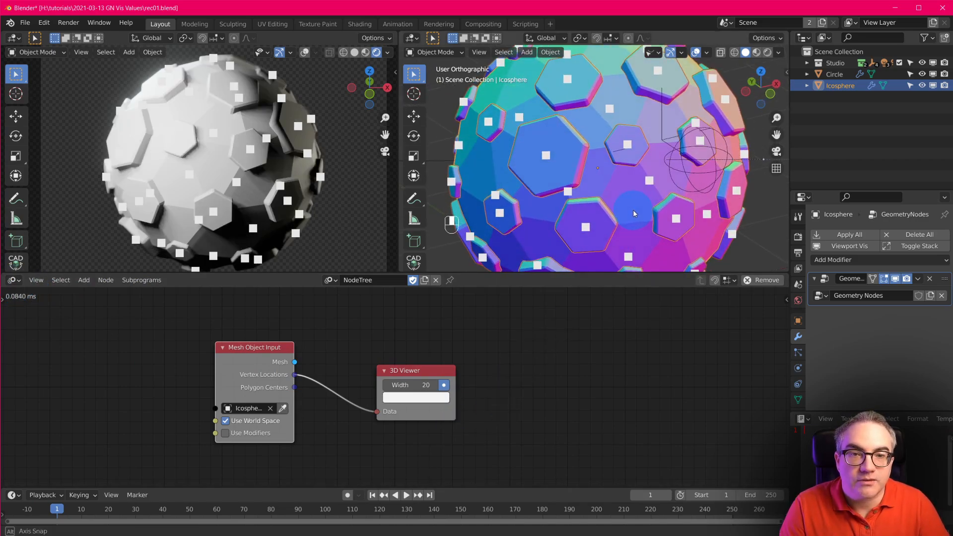
left_click_drag(416, 372, 448, 417)
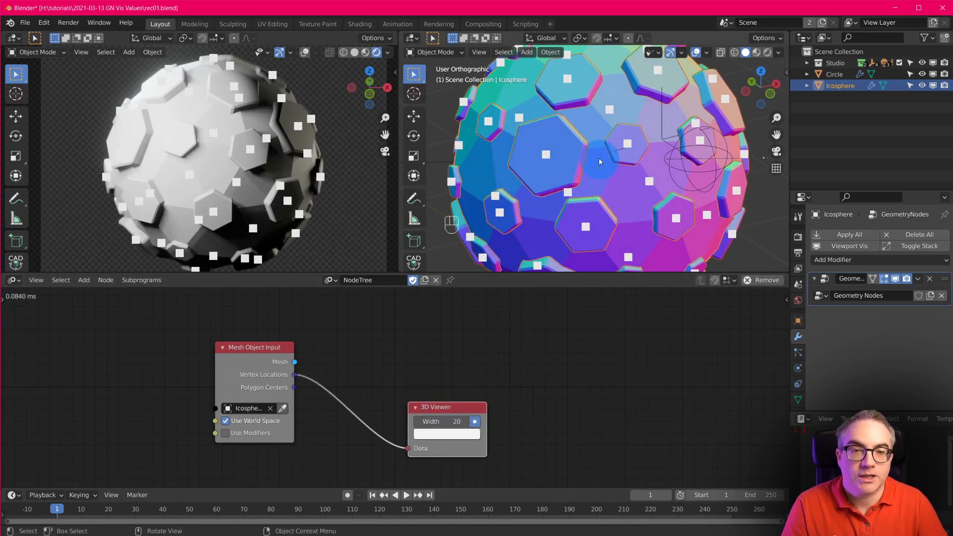
scroll(600, 161, "down", 2)
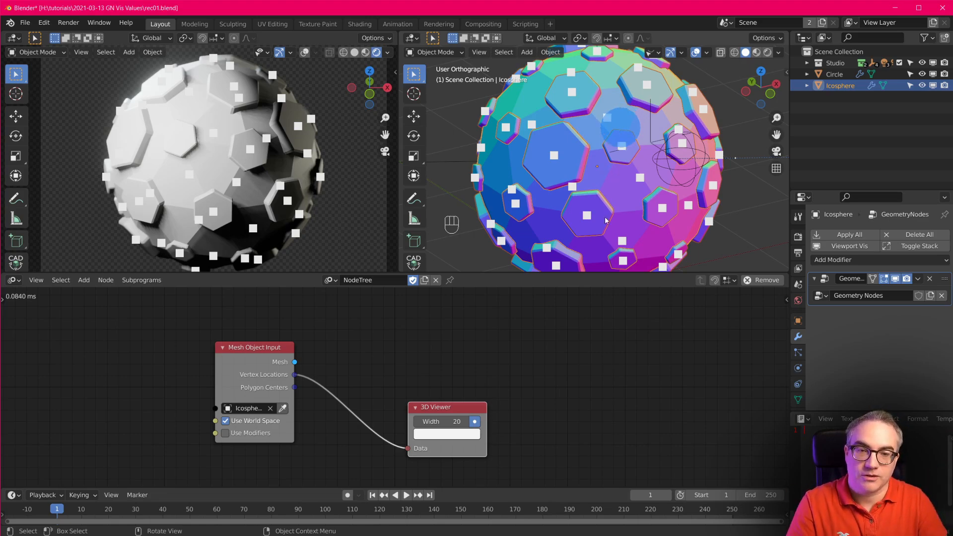
Delete the 3D Viewer node, and add a Text object to the scene, placed beside the separate hexagon
key("x")
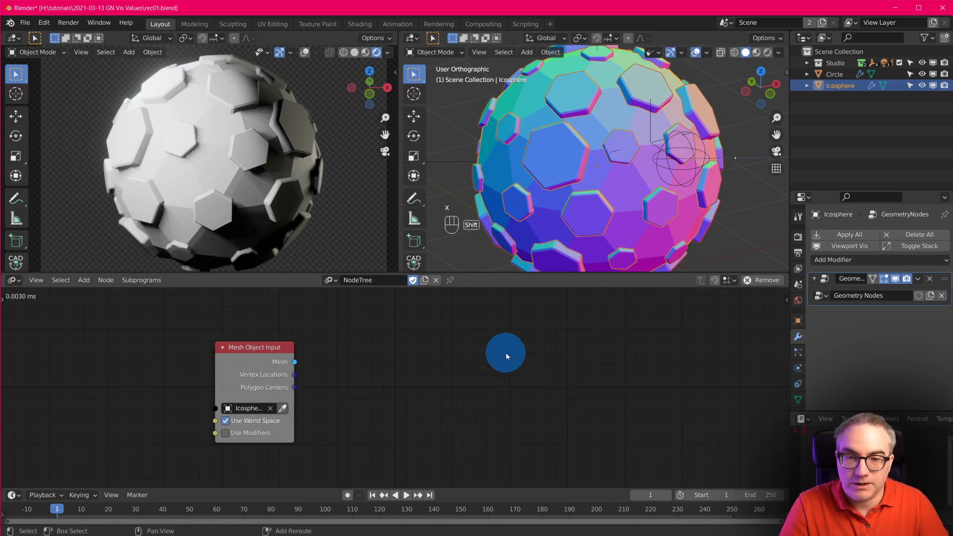
scroll(708, 145, "down", 4)
middle_click_drag(708, 145, 657, 136, "shift")
key("shift+a")
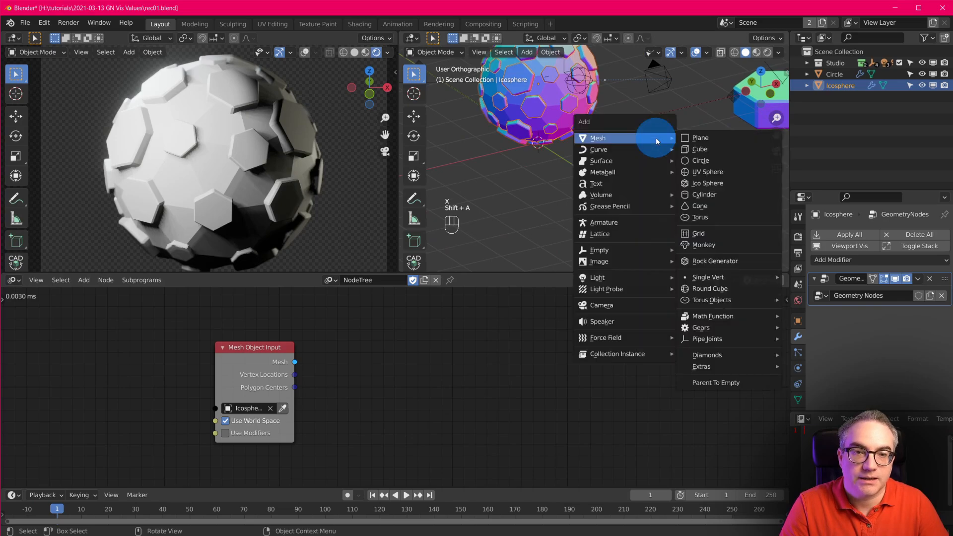
left_click(651, 185)
scroll(576, 190, "down", 3)
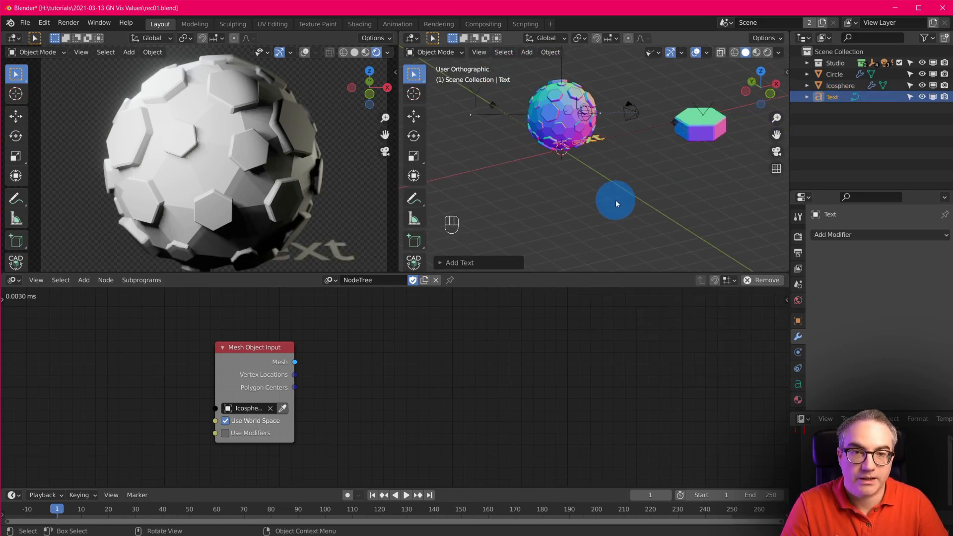
key("g")
left_click(782, 163)
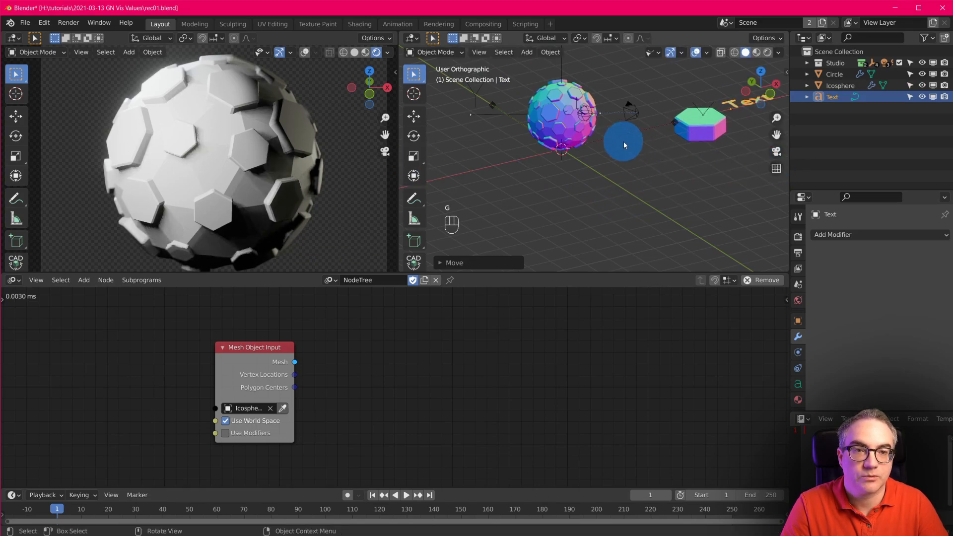
Give the Text object thickness by setting its geometry Extrude to 0.047 m
middle_click_drag(624, 142, 659, 216, "shift")
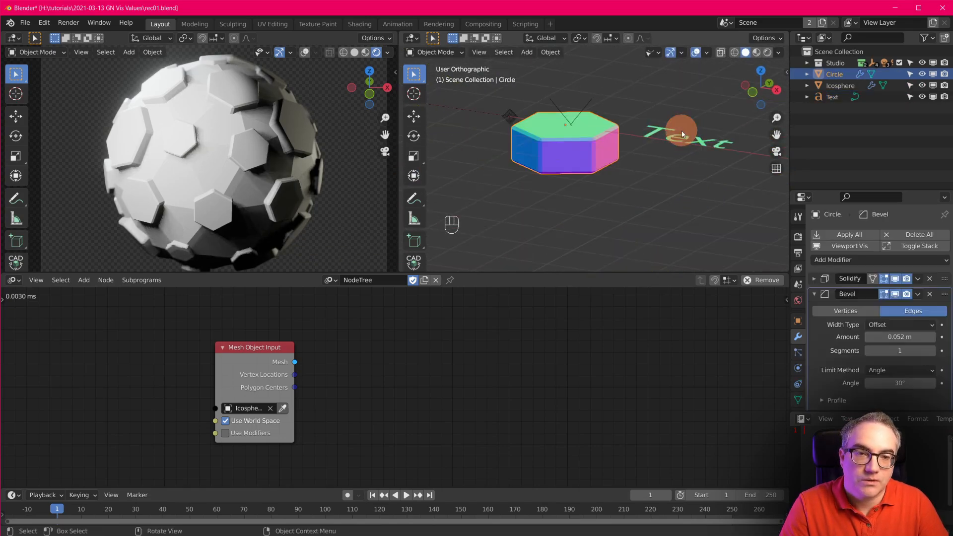
left_click(682, 134)
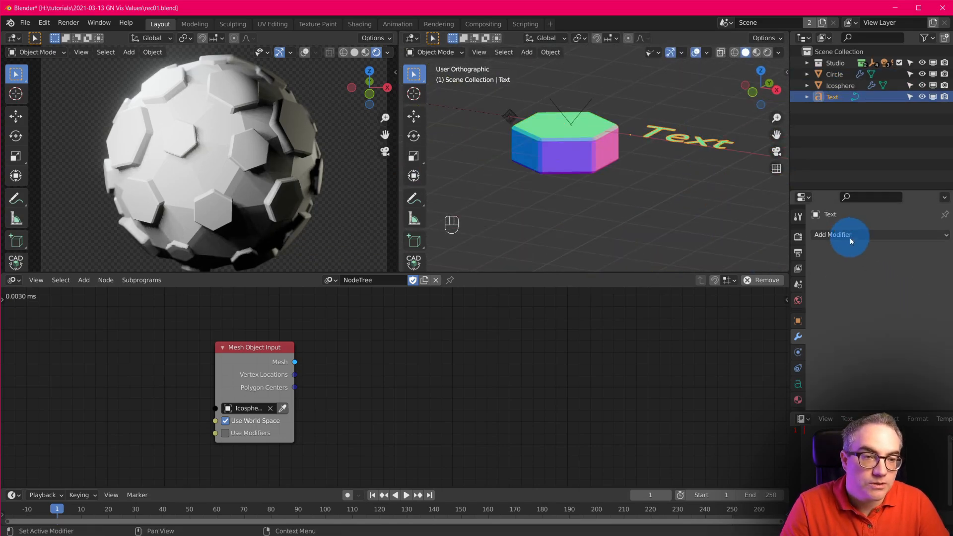
left_click(798, 385)
scroll(919, 340, "down", 5)
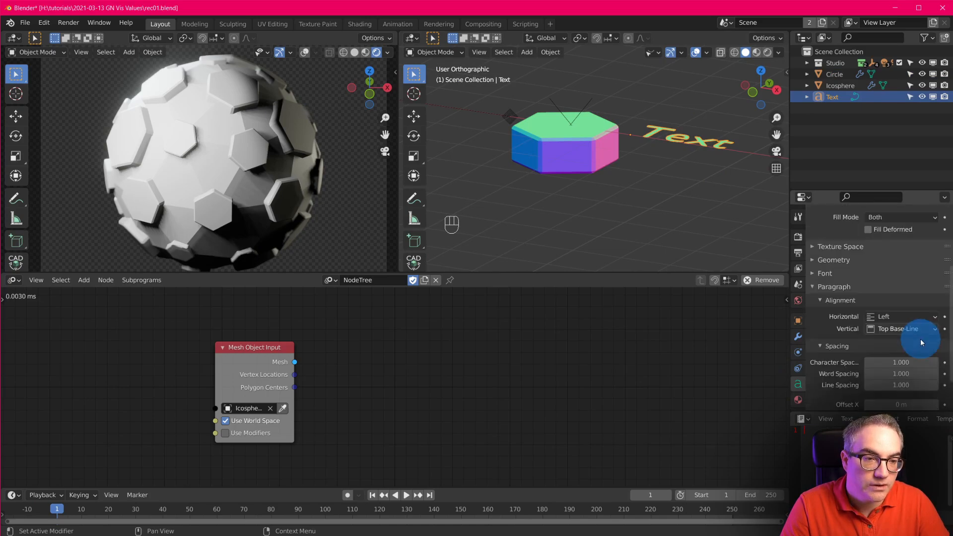
left_click(830, 227)
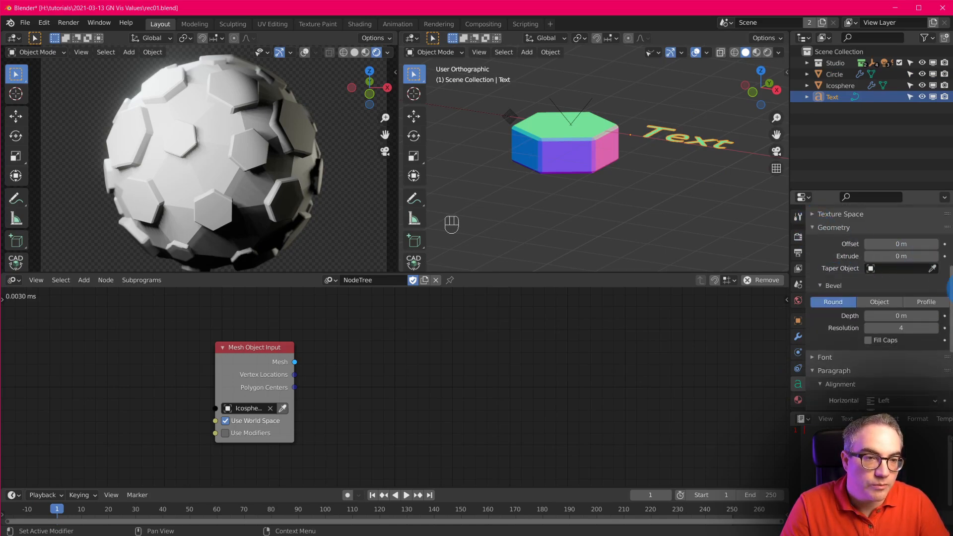
left_click_drag(900, 256, 918, 257, "shift")
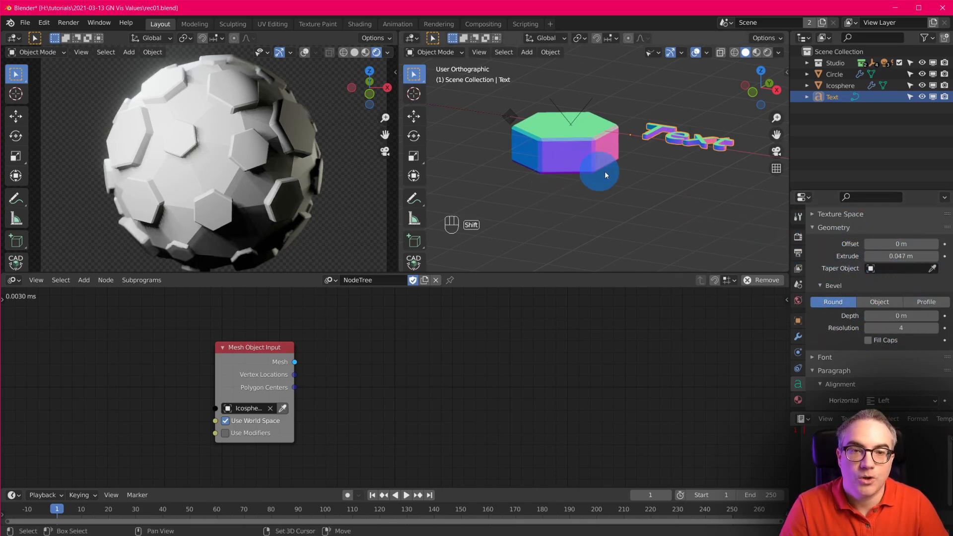
Select the icosphere again and add an Object Instancer node beside the Mesh Object Input node
middle_click_drag(648, 145, 681, 230, "shift")
middle_click_drag(562, 169, 586, 238, "shift")
left_click(589, 145)
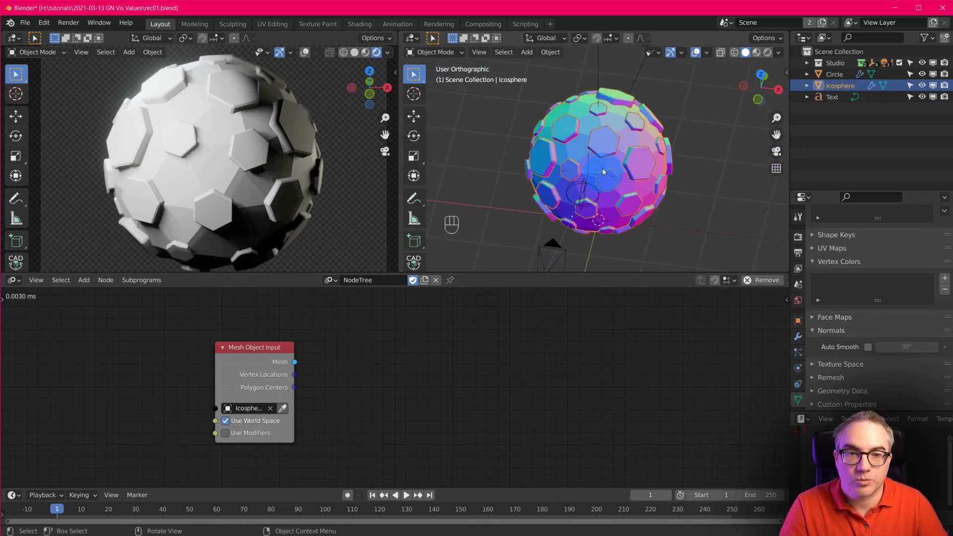
scroll(603, 168, "up", 1)
key("shift+a")
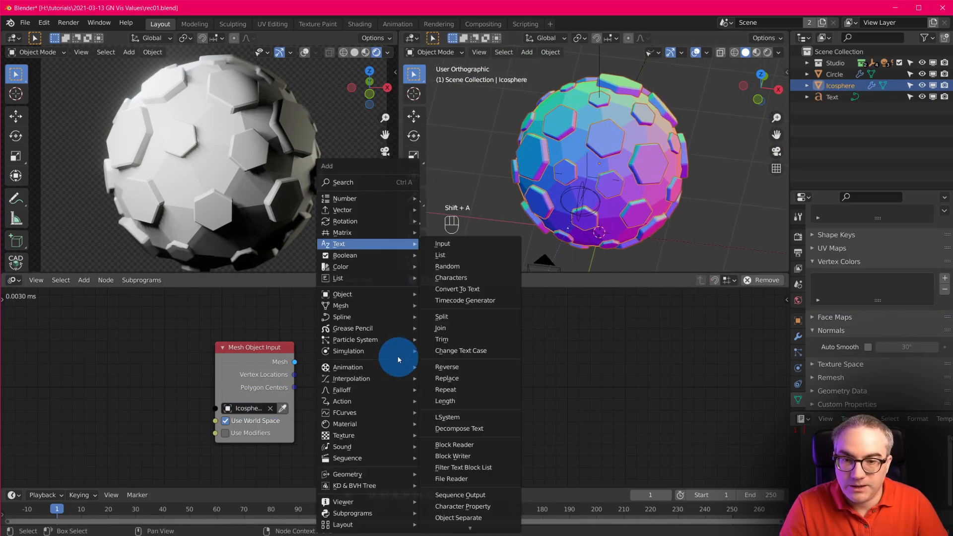
mouse_move(418, 298)
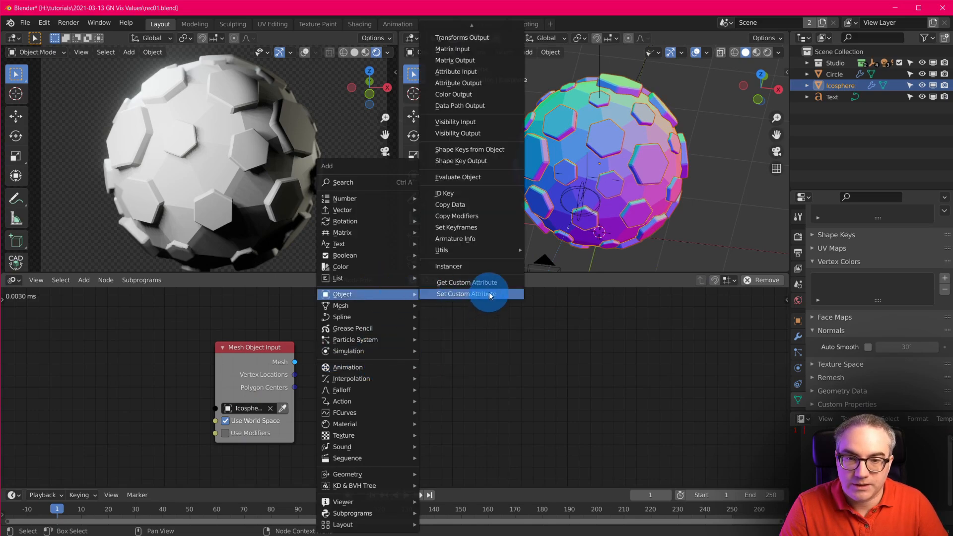
left_click(480, 266)
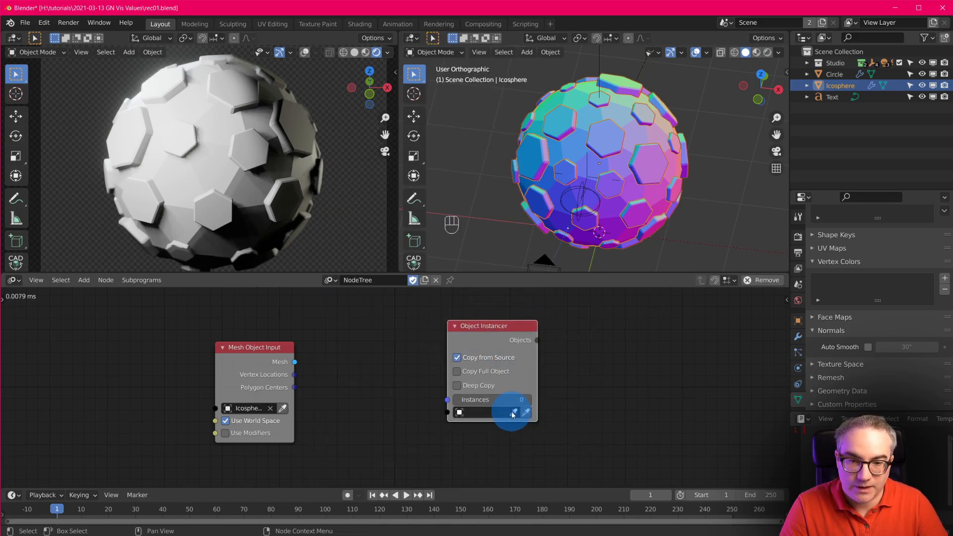
Set the Text object as the source object of the Object Instancer node
middle_click_drag(691, 201, 611, 190, "shift")
scroll(632, 194, "down", 6)
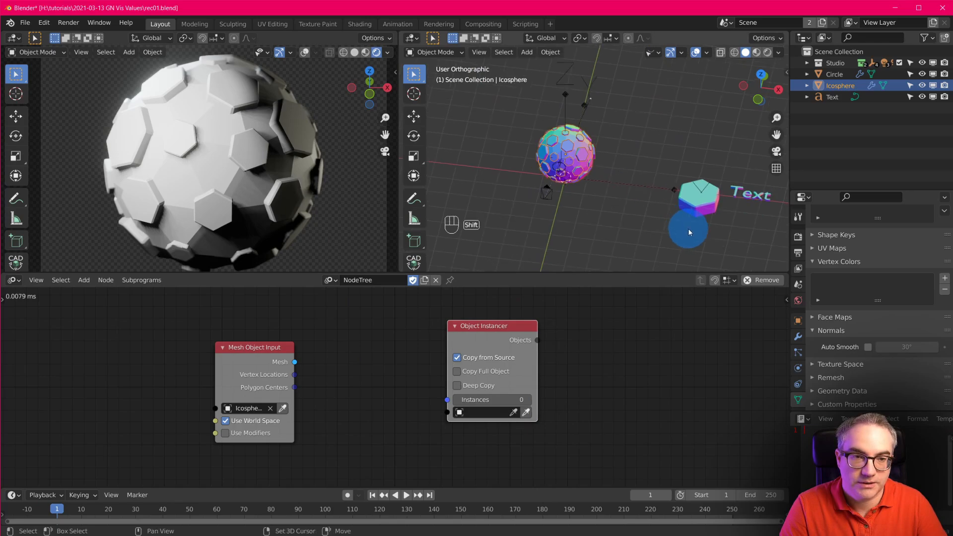
middle_click_drag(688, 228, 642, 216, "shift")
left_click(524, 355)
left_click(513, 412)
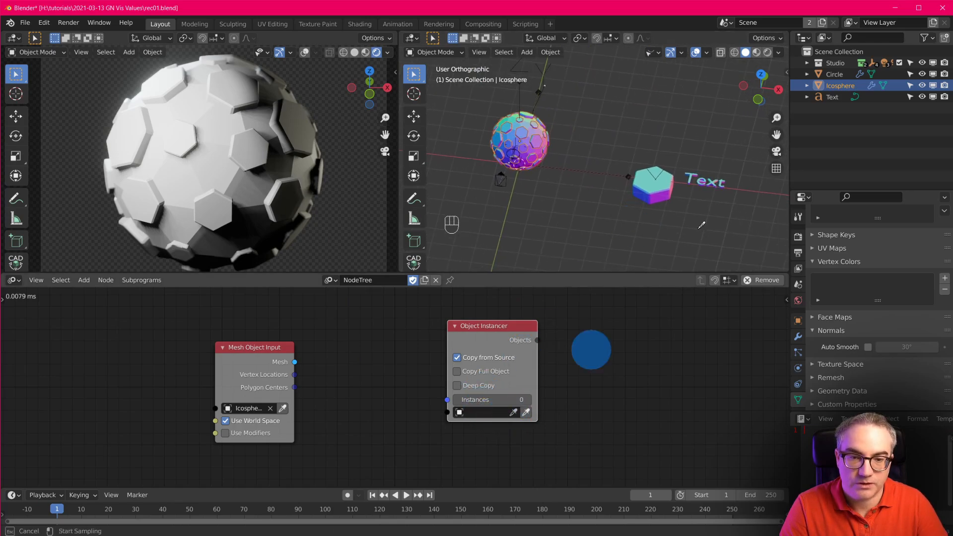
left_click(714, 183)
Feed Vertex Locations through a Get Length node into the Object Instancer's Instances, and line up the nodes
scroll(541, 431, "up", 1)
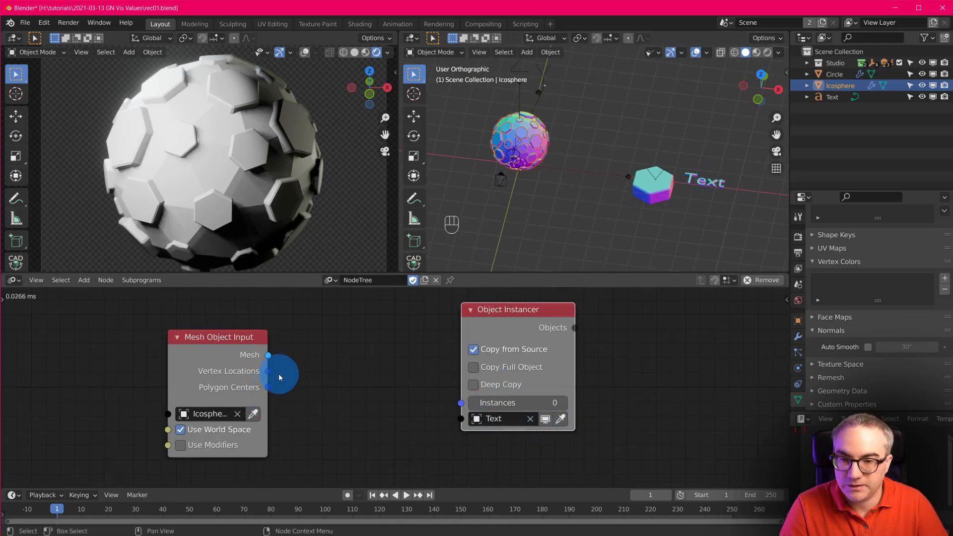
left_click_drag(279, 377, 383, 404)
left_click_drag(458, 405, 460, 405)
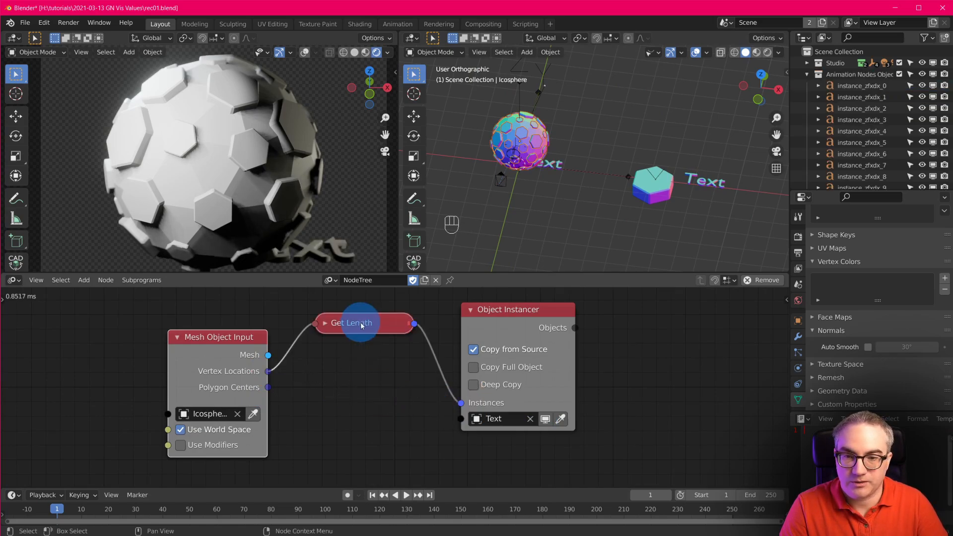
left_click_drag(360, 323, 363, 387)
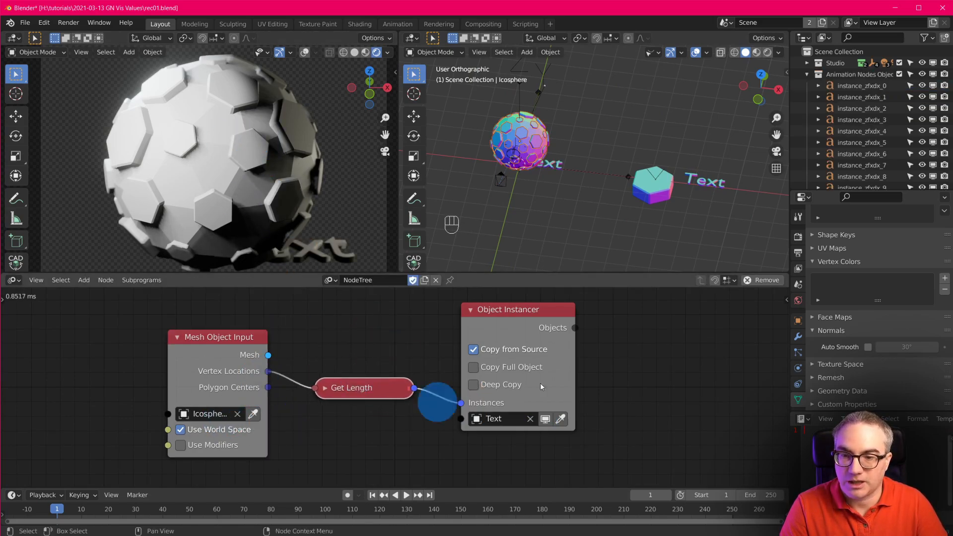
left_click_drag(534, 313, 540, 339)
Add an Object Transforms Output node, feed it the instancer's Objects, and enable its X, Y and Z location
scroll(561, 187, "up", 6)
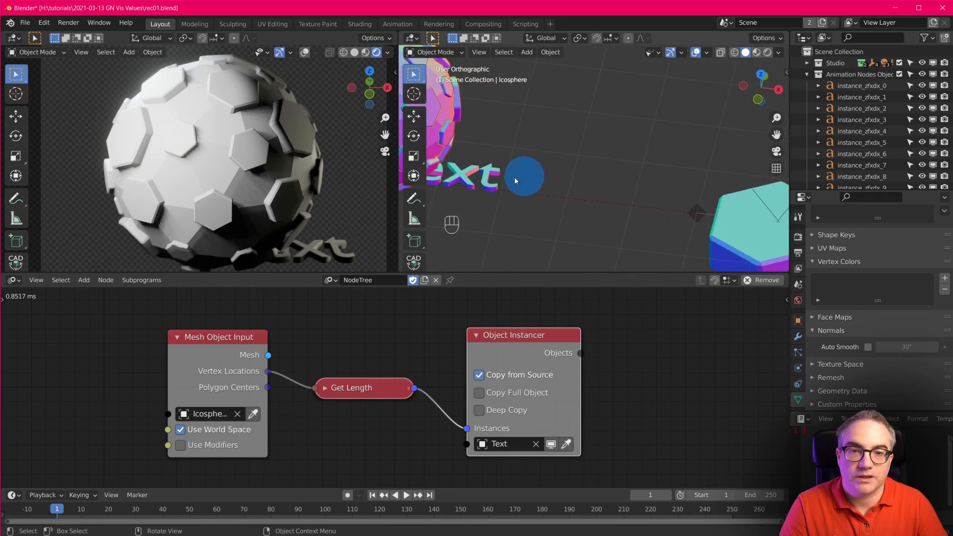
middle_click_drag(516, 177, 670, 204, "shift")
scroll(651, 432, "down", 3)
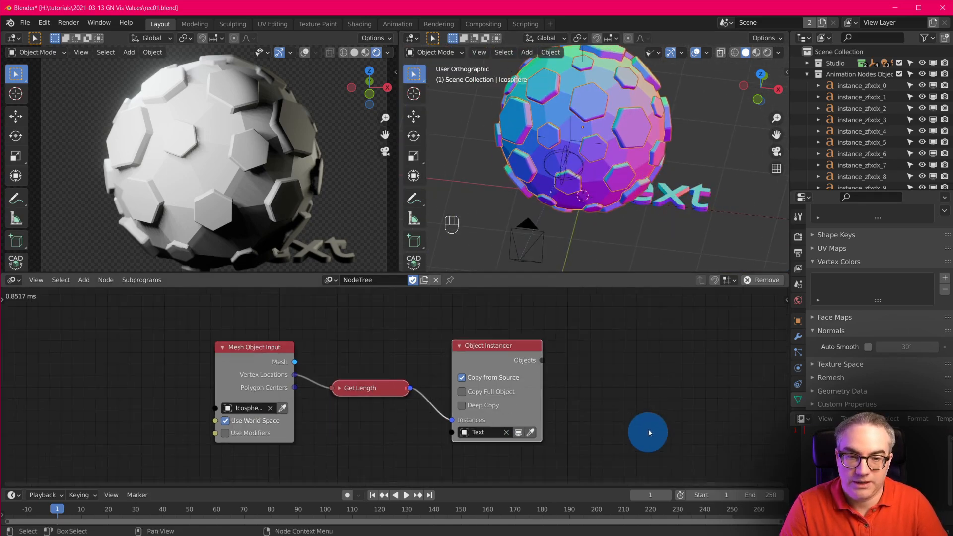
key("shift+a")
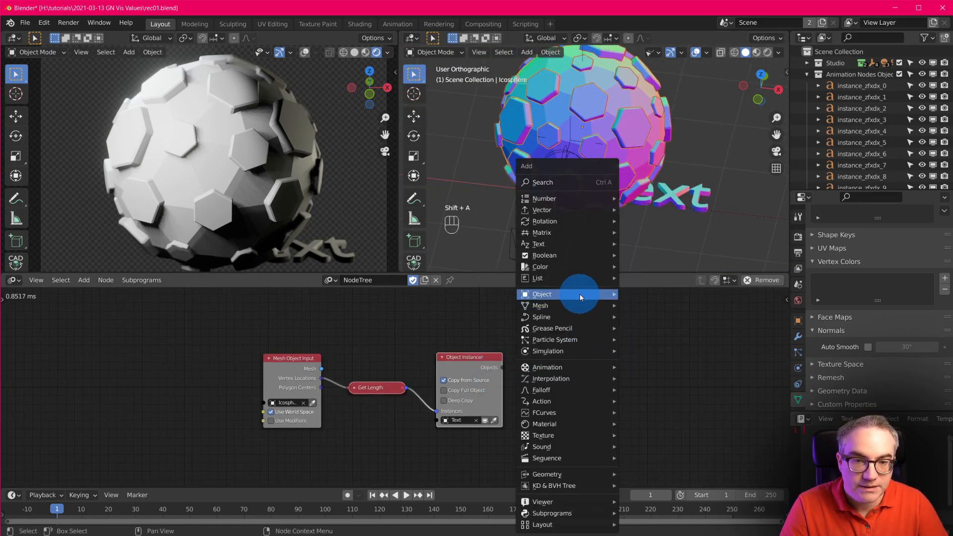
mouse_move(580, 293)
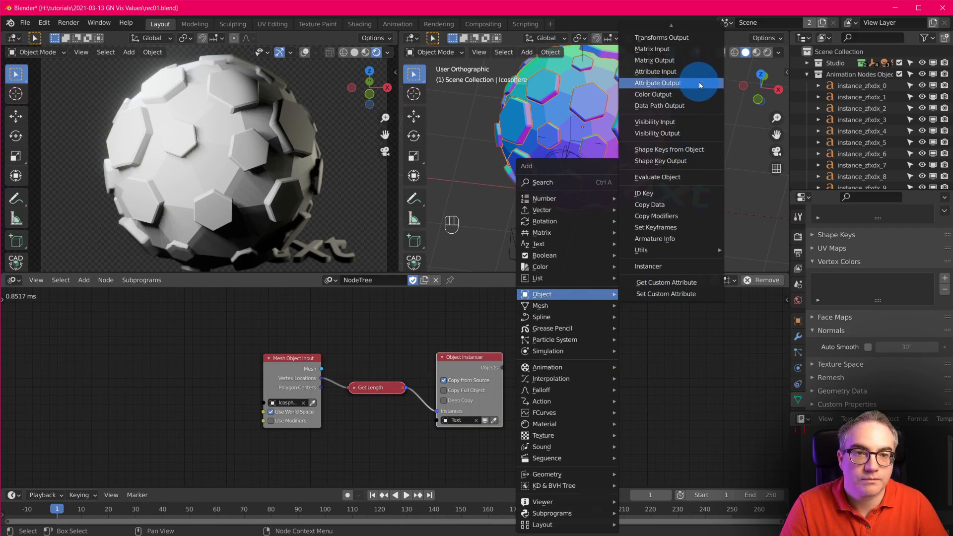
left_click(682, 38)
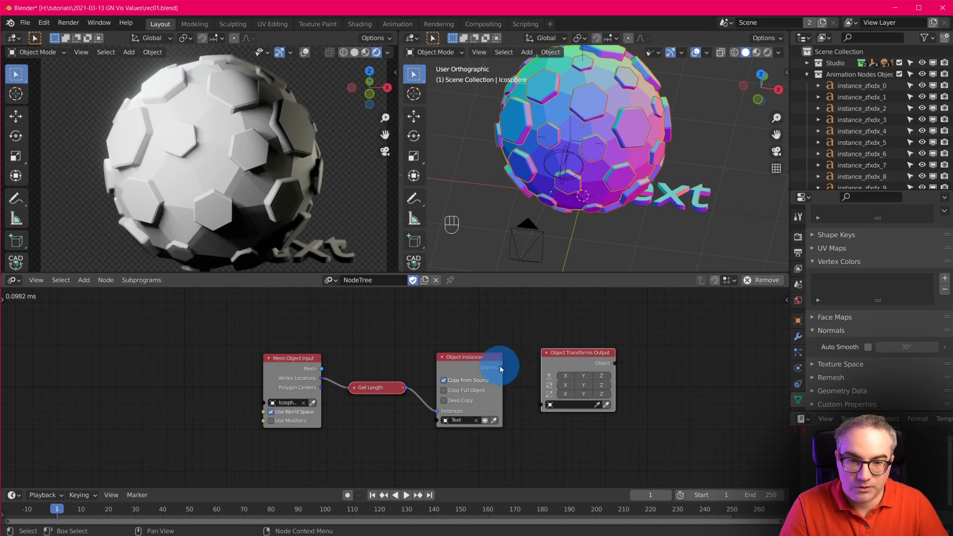
left_click_drag(555, 426, 547, 404)
left_click_drag(565, 376, 602, 377)
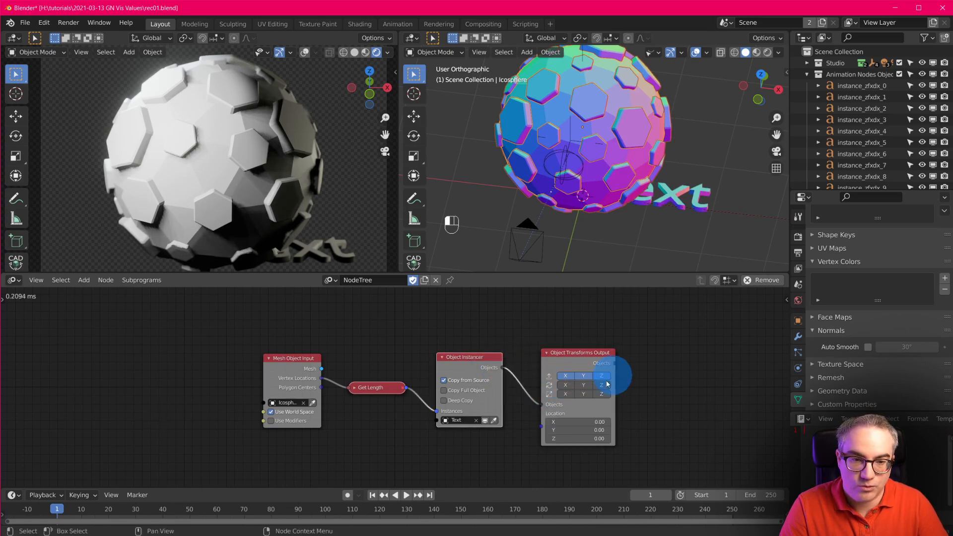
Move the Get Length and Object Instancer nodes lower, and link Vertex Locations to the Object Transforms Output's location input
left_click_drag(472, 359, 481, 412)
left_click_drag(392, 387, 408, 452)
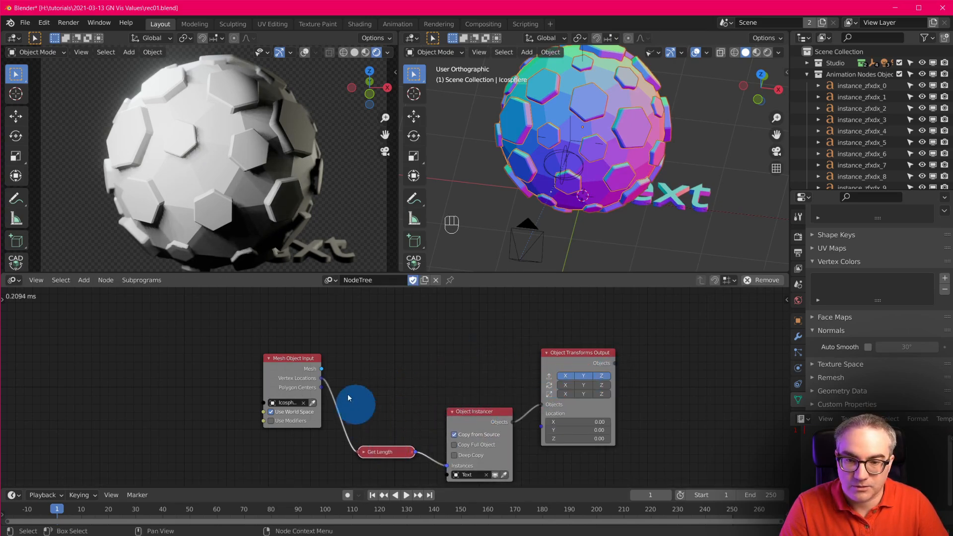
left_click_drag(323, 381, 543, 425)
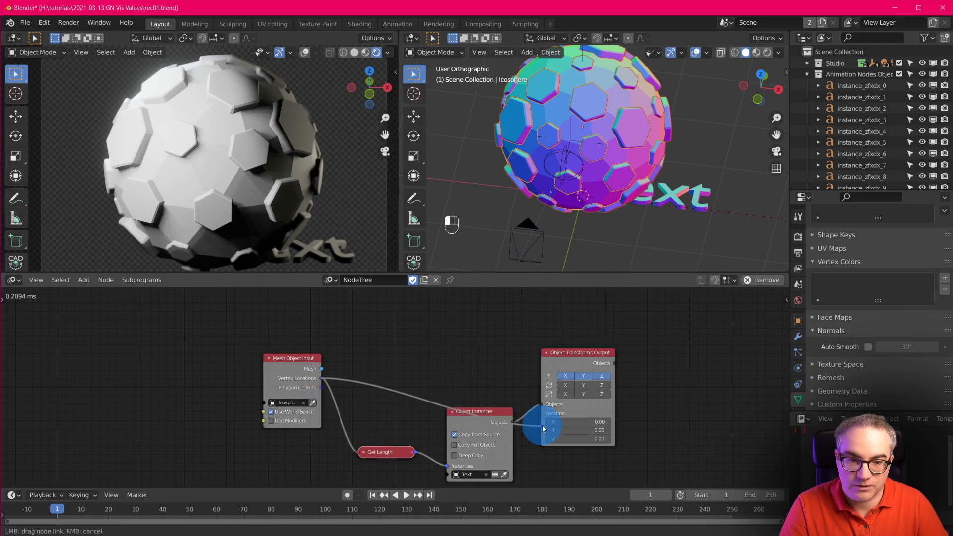
left_click_drag(474, 417, 475, 423)
scroll(658, 108, "down", 4)
middle_click_drag(662, 151, 631, 173, "shift")
scroll(665, 212, "up", 3)
scroll(631, 164, "down", 6)
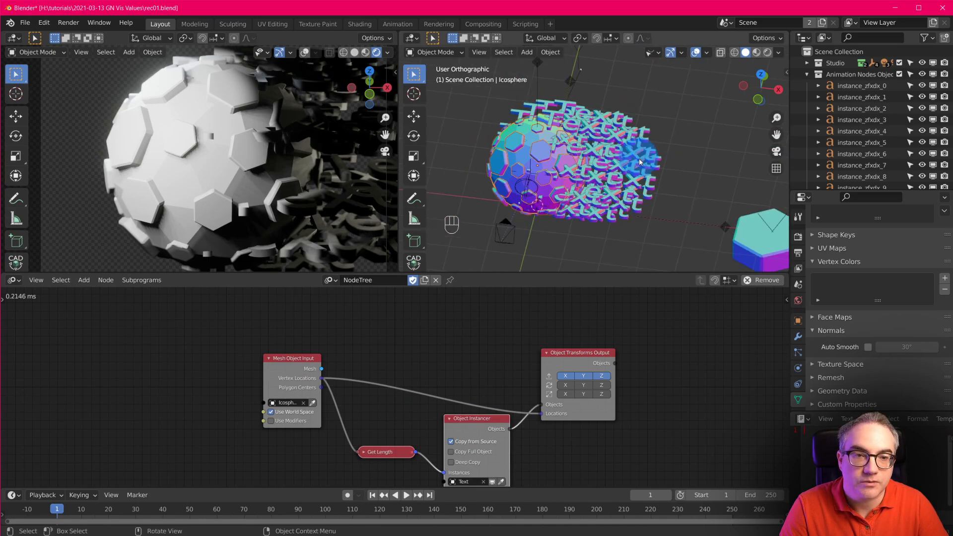
Set the original Text object's horizontal paragraph alignment to Center and view the instances around the sphere
left_click(665, 212)
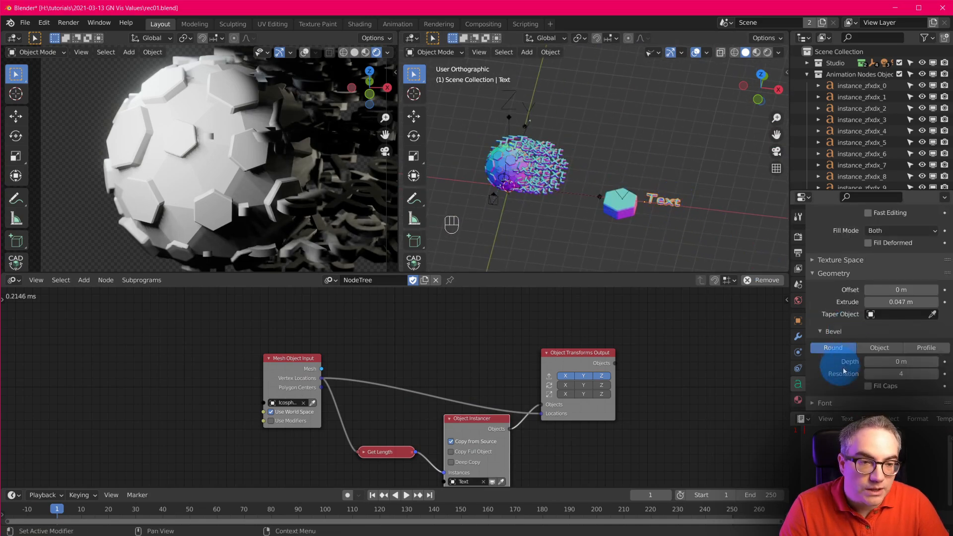
scroll(907, 354, "down", 5)
left_click(899, 287)
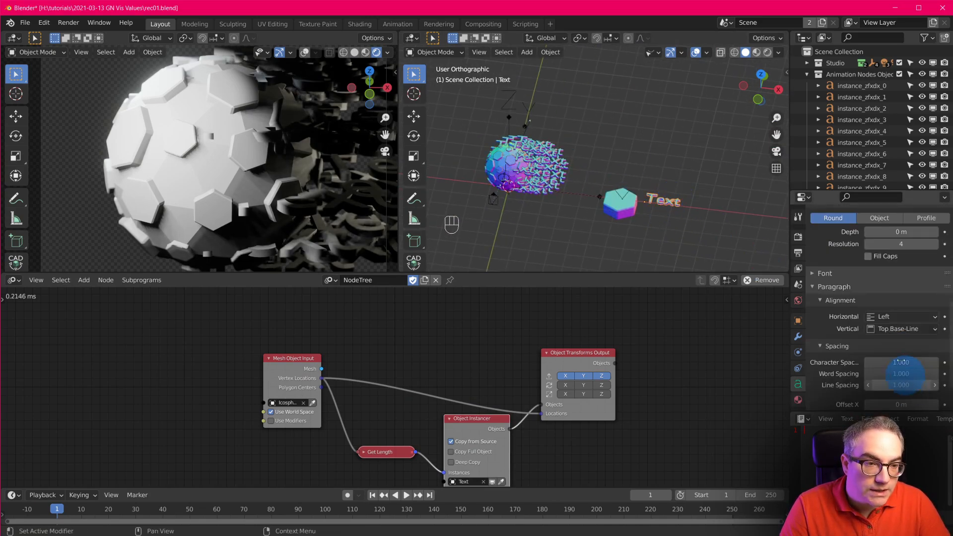
left_click(899, 317)
left_click(894, 342)
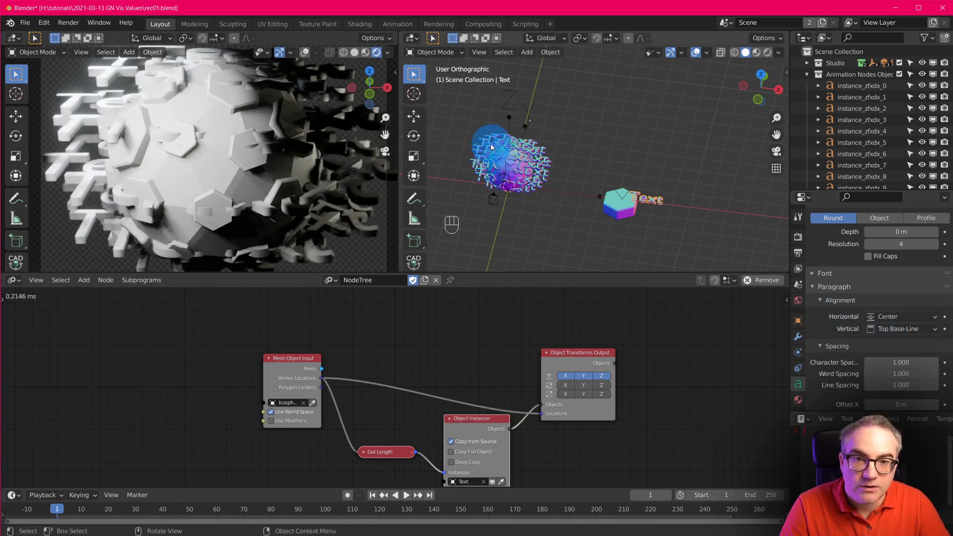
scroll(488, 142, "up", 5)
middle_click_drag(619, 162, 666, 201, "shift")
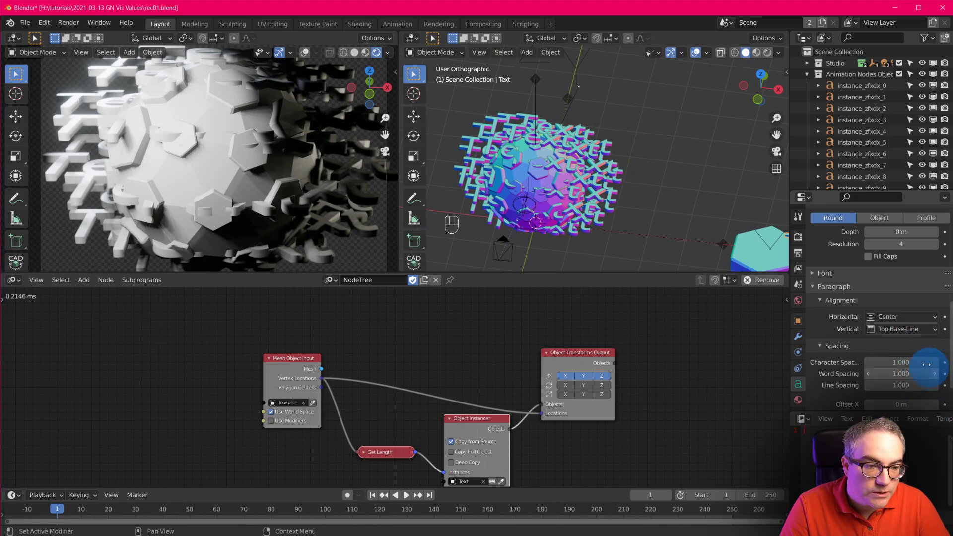
Set the Text object's font size to 0.255 and inspect the text instances on the sphere
left_click(820, 274)
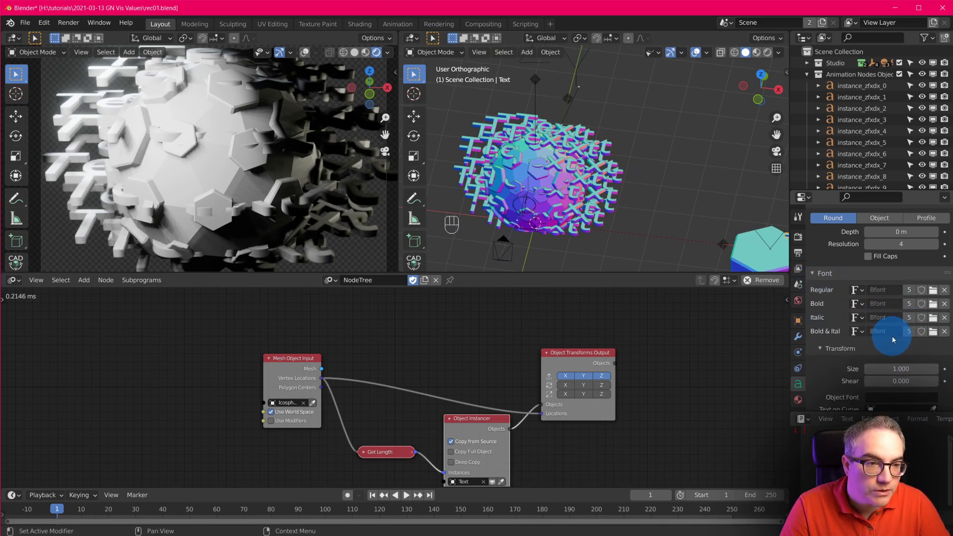
scroll(848, 359, "down", 4)
left_click_drag(909, 284, 604, 266, "shift")
scroll(598, 209, "up", 8)
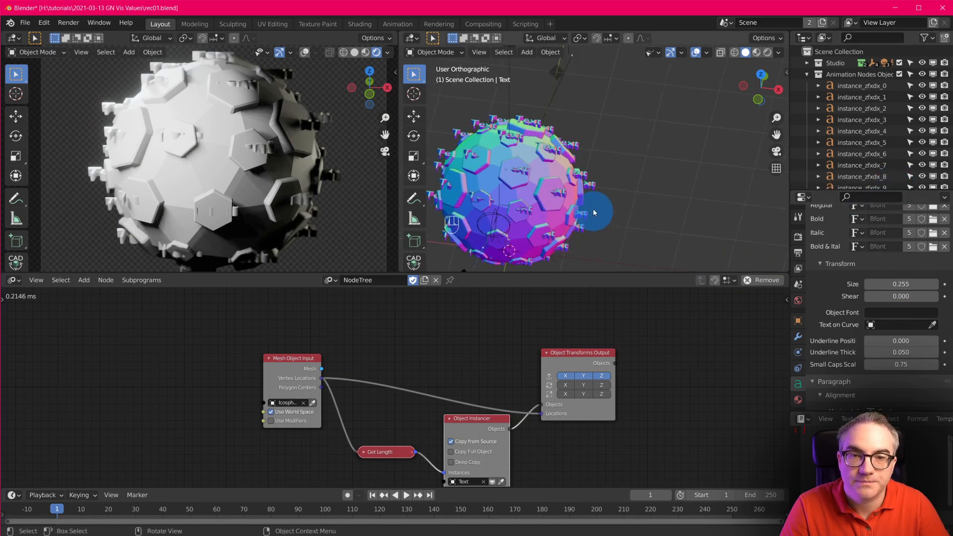
scroll(619, 172, "down", 8)
middle_click_drag(706, 231, 683, 206, "shift")
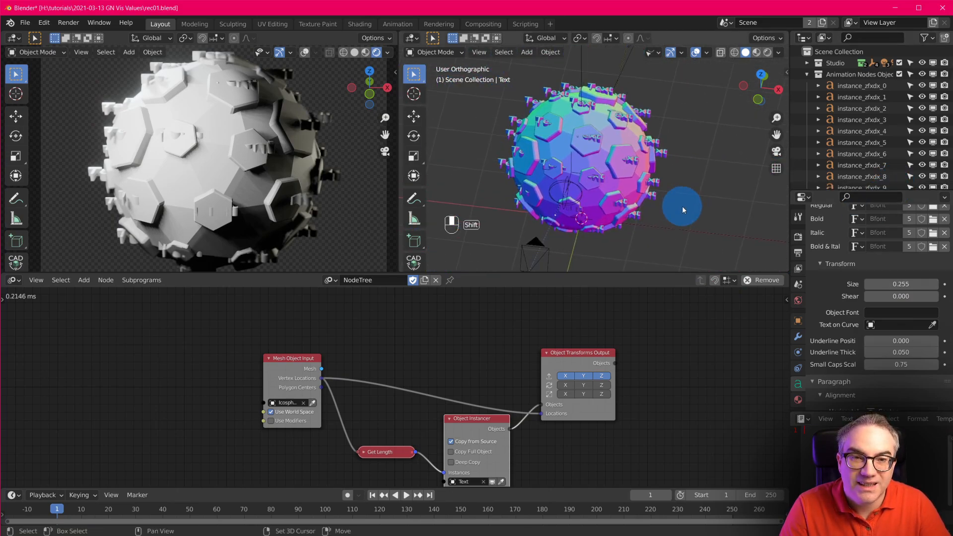
scroll(680, 210, "up", 5)
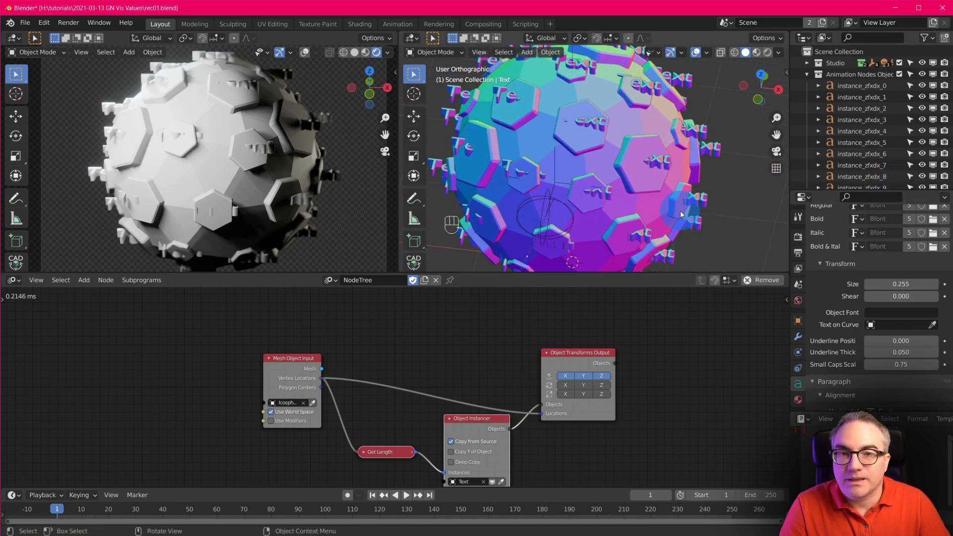
Examine how the text instances sit and face around the sphere in both viewports
scroll(680, 210, "down", 5)
middle_click_drag(680, 211, 546, 194)
scroll(206, 207, "up", 6)
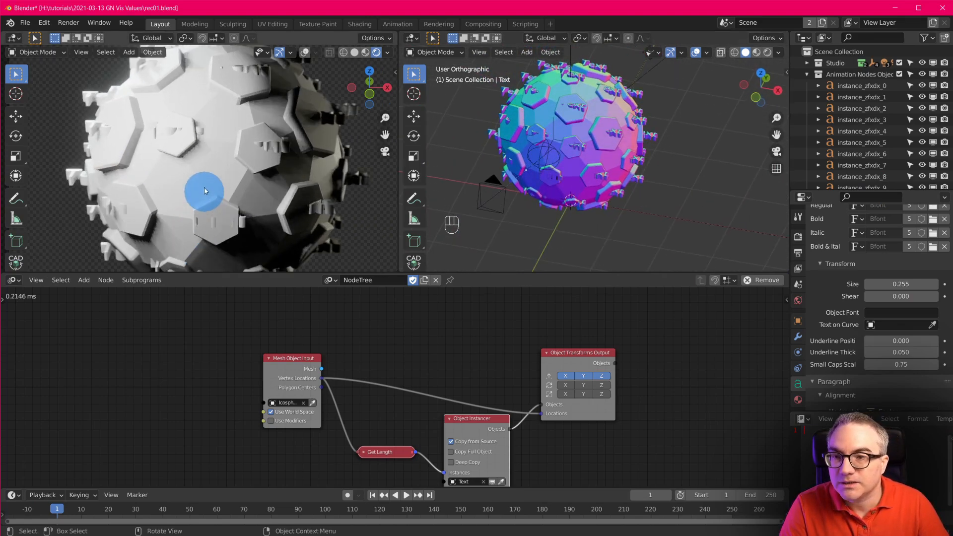
scroll(278, 158, "down", 5)
middle_click_drag(284, 157, 276, 205, "shift")
scroll(215, 164, "up", 4)
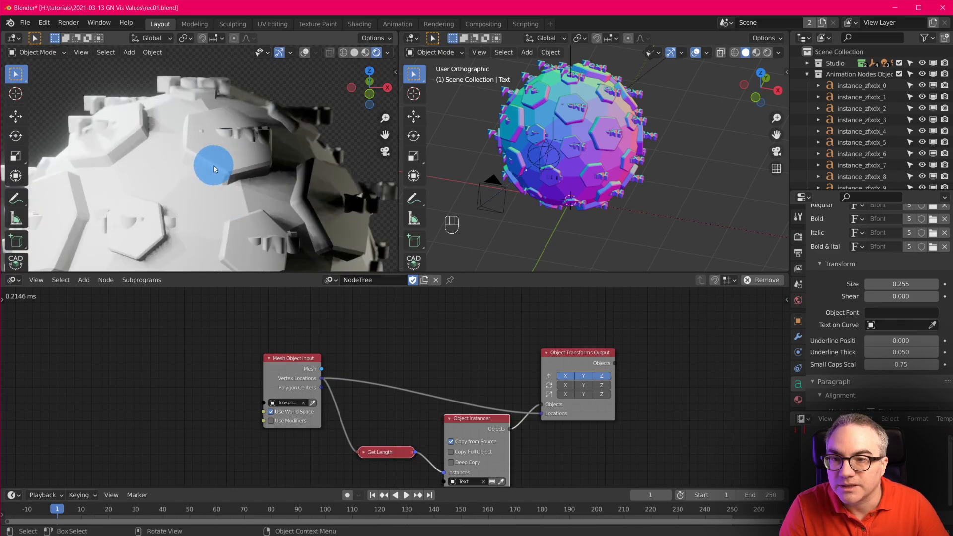
scroll(218, 165, "down", 1)
scroll(249, 185, "down", 6)
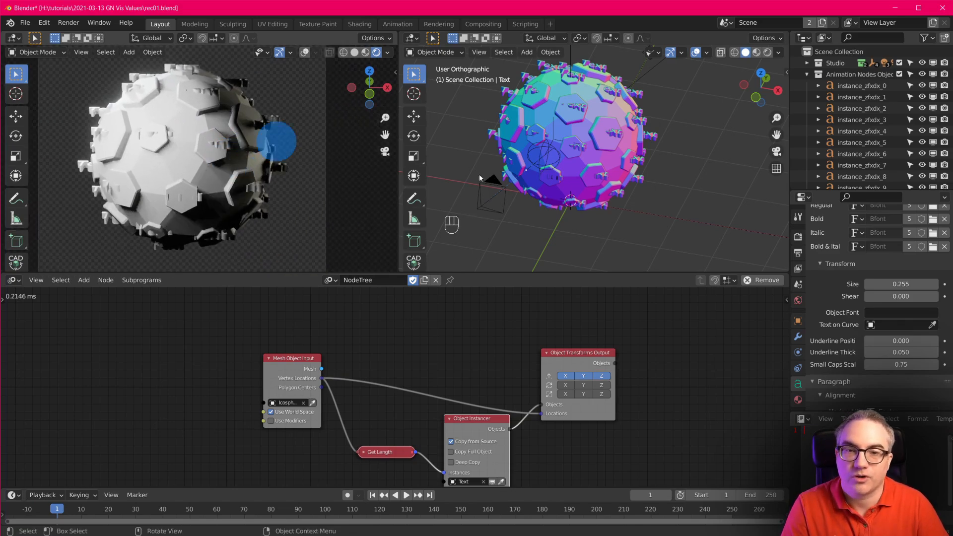
Move the original Text object along the X axis, away from the separate hexagon and closer to the sphere
middle_click_drag(685, 195, 649, 202, "shift")
scroll(755, 228, "down", 4)
scroll(746, 233, "up", 2)
scroll(749, 233, "up", 2)
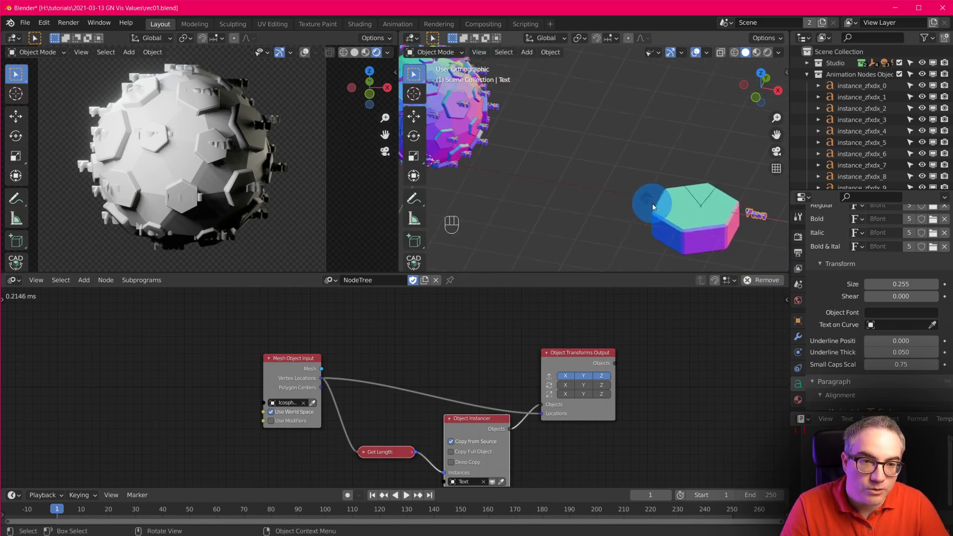
scroll(696, 217, "down", 3)
key("g")
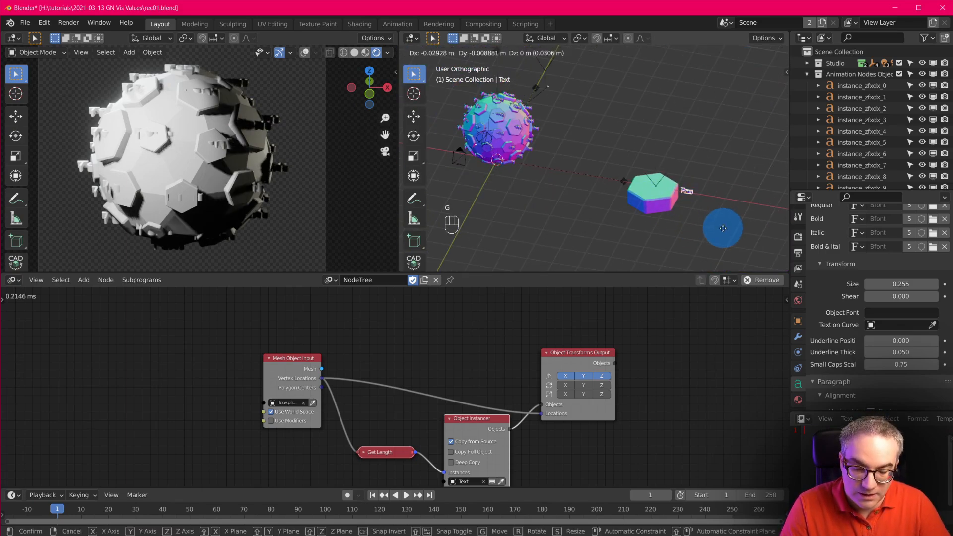
key("x")
left_click(613, 198)
scroll(573, 170, "up", 3)
middle_click_drag(573, 168, 751, 187, "shift")
scroll(744, 211, "up", 1)
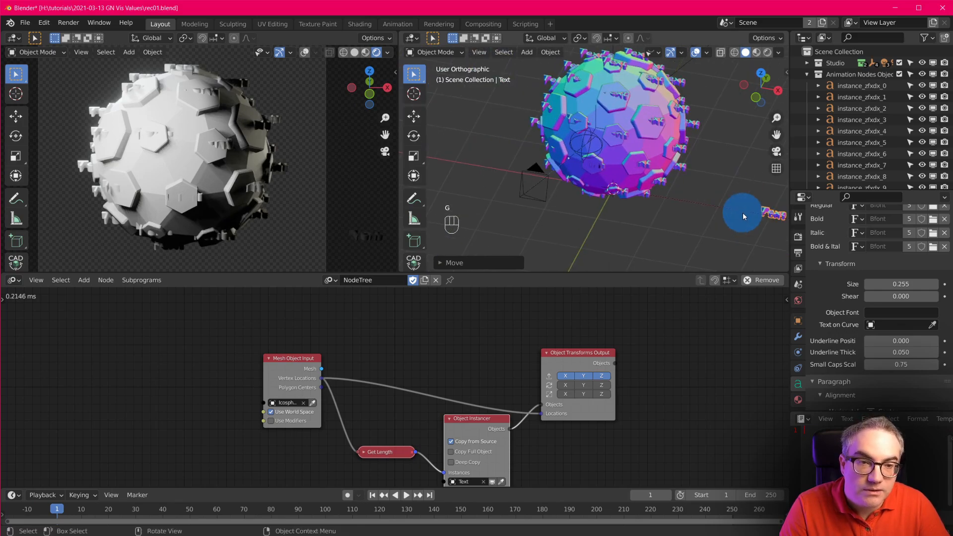
Add a Track To constraint to the Text object with Camera as its target
left_click(798, 336)
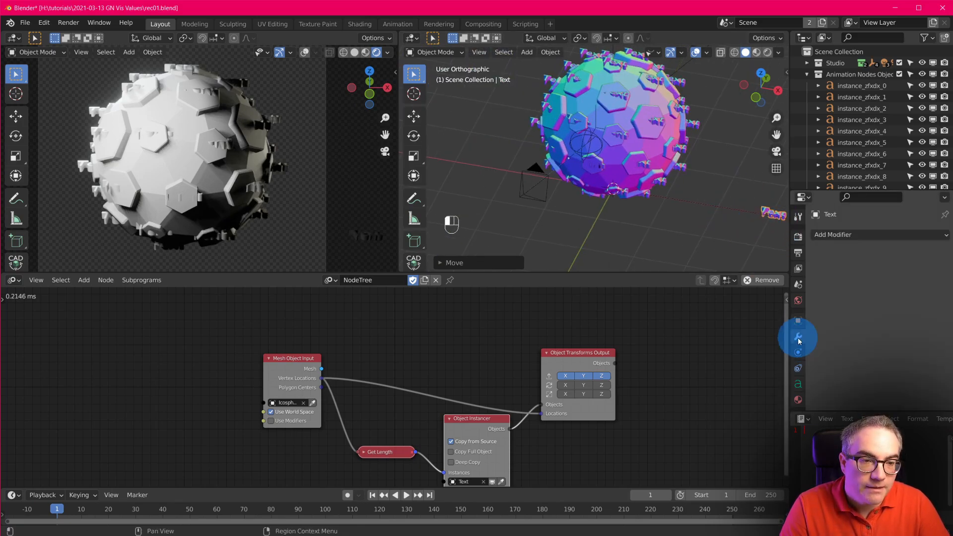
left_click(798, 352)
left_click(799, 368)
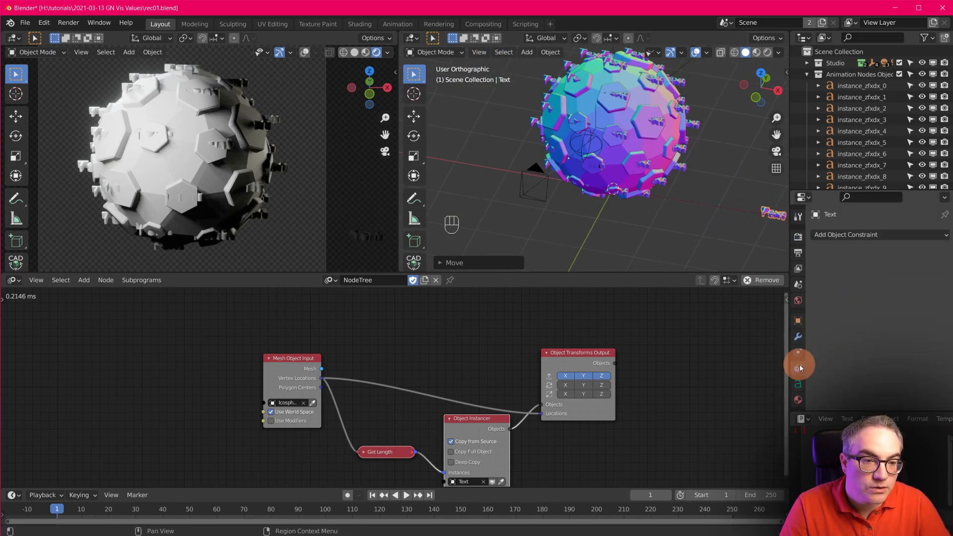
left_click(889, 235)
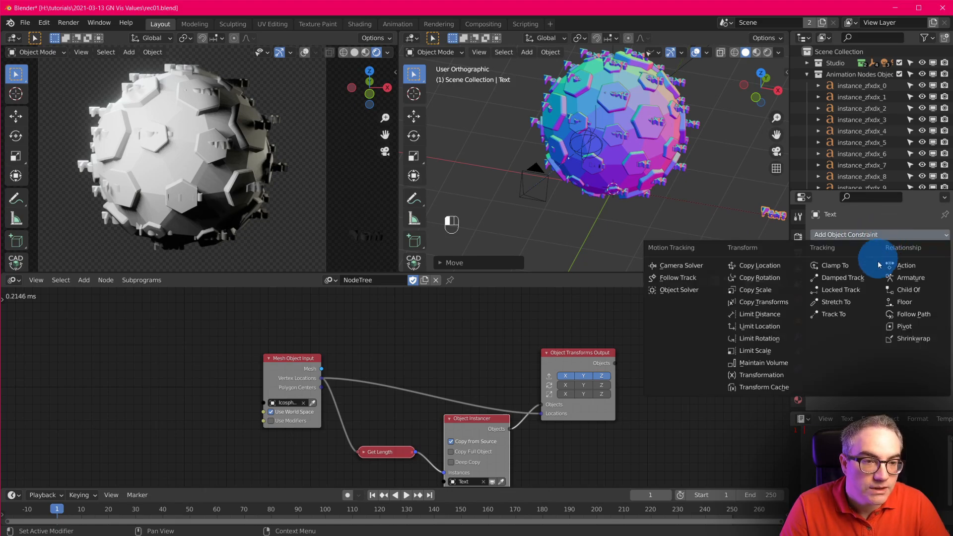
left_click(834, 314)
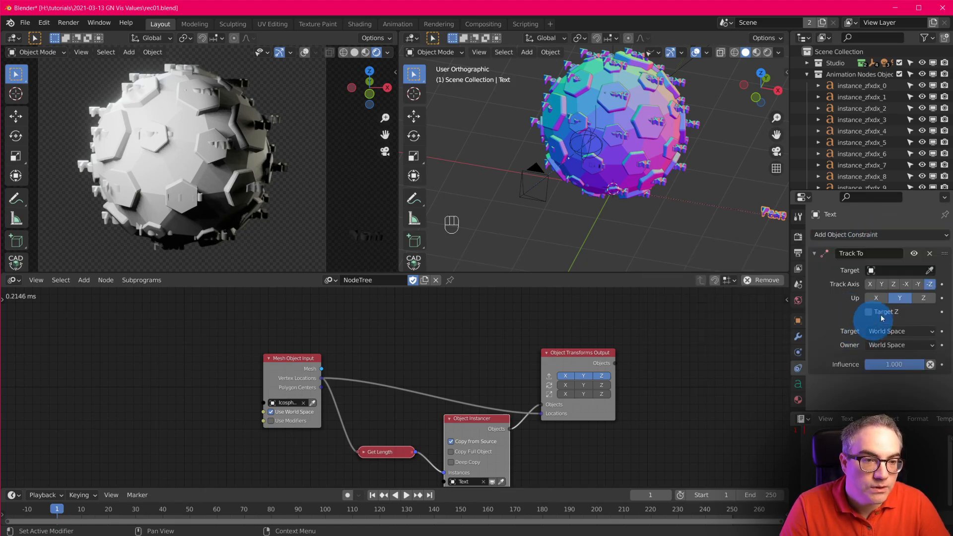
left_click(897, 273)
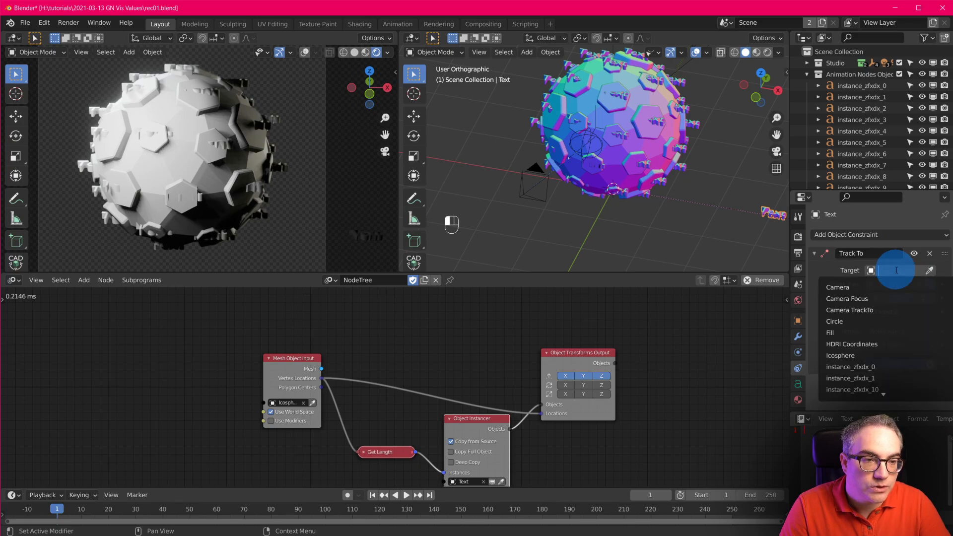
left_click(859, 292)
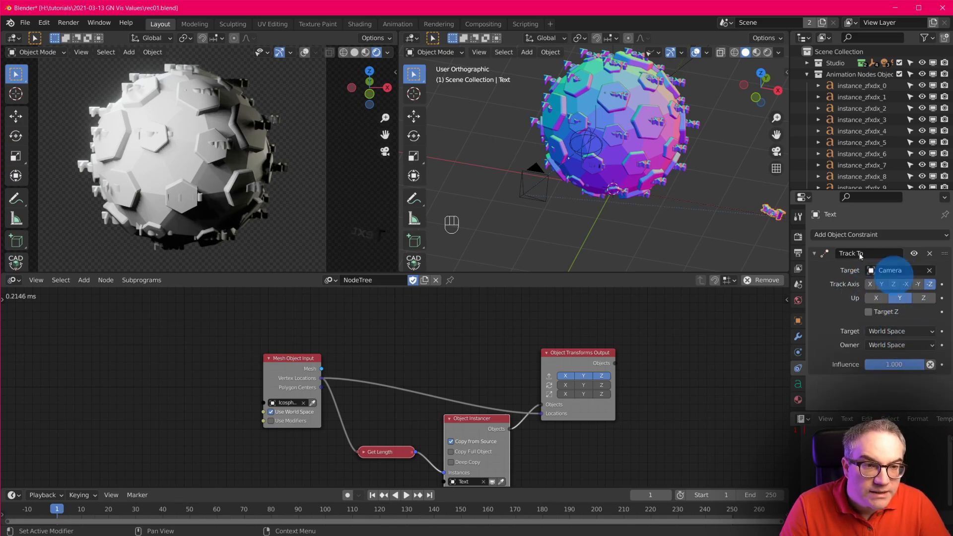
Set the Track To constraint's track axis to Z and check how the Text object faces the camera
scroll(741, 213, "up", 4)
left_click_drag(739, 223, 487, 204)
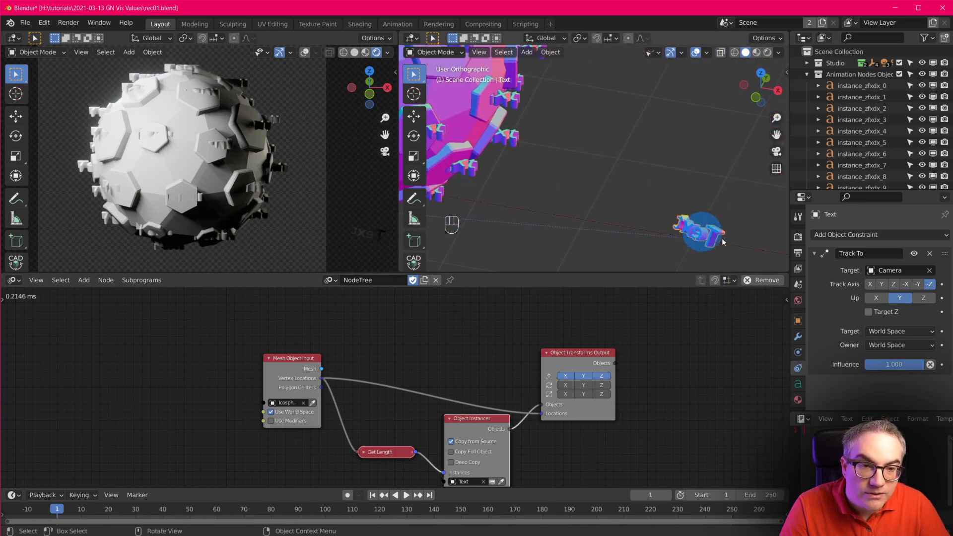
left_click(895, 288)
scroll(596, 213, "down", 6)
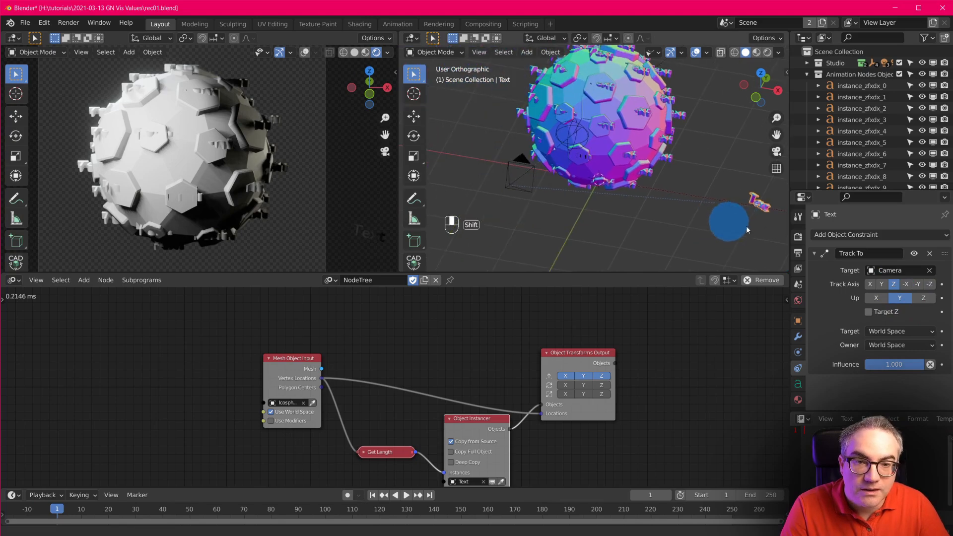
middle_click_drag(707, 225, 667, 219)
scroll(710, 234, "up", 4)
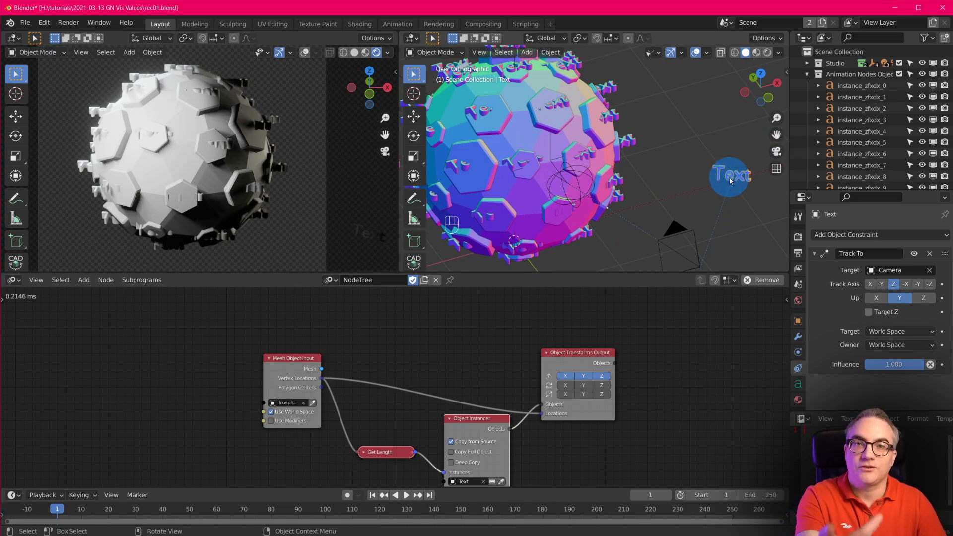
key("KP_0")
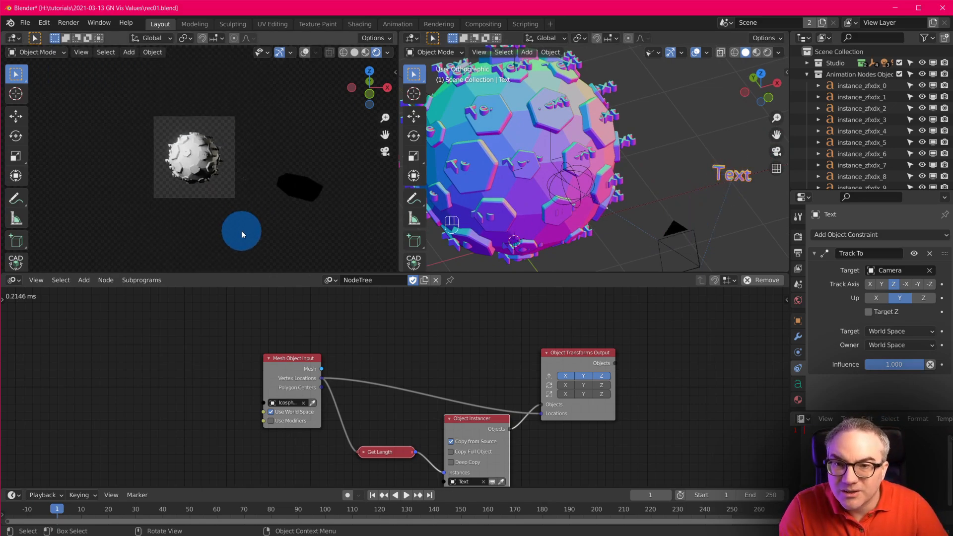
scroll(278, 229, "up", 2)
scroll(257, 215, "up", 3)
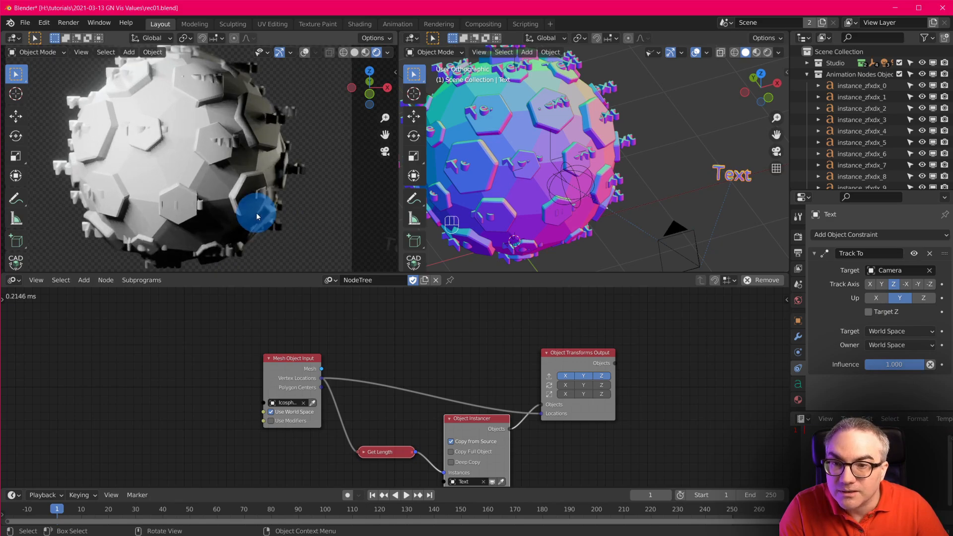
middle_click_drag(657, 161, 711, 196, "shift")
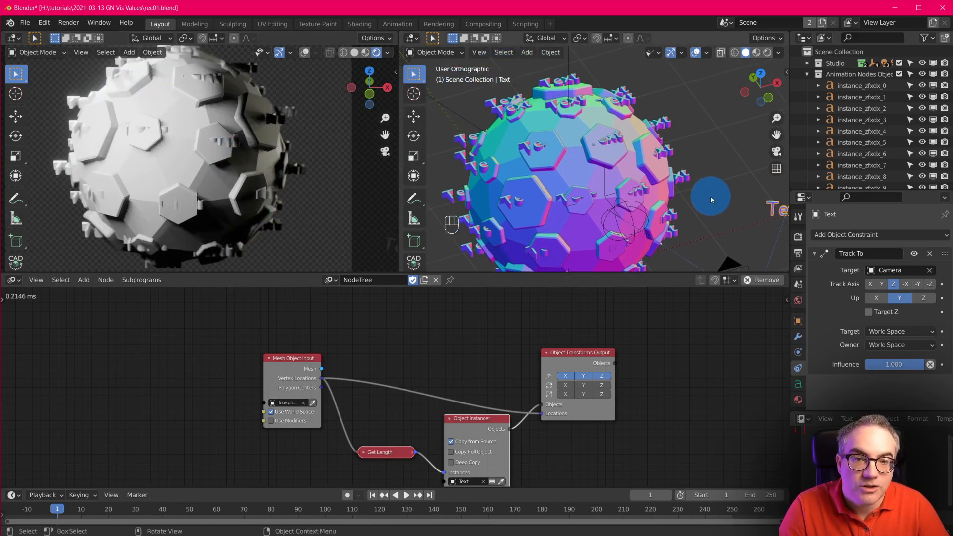
Enable Copy Full Object on the Object Instancer node, trying Deep Copy and turning it off again
scroll(710, 196, "down", 2)
middle_click_drag(479, 397, 482, 351, "shift")
middle_click_drag(446, 457, 453, 437, "ctrl")
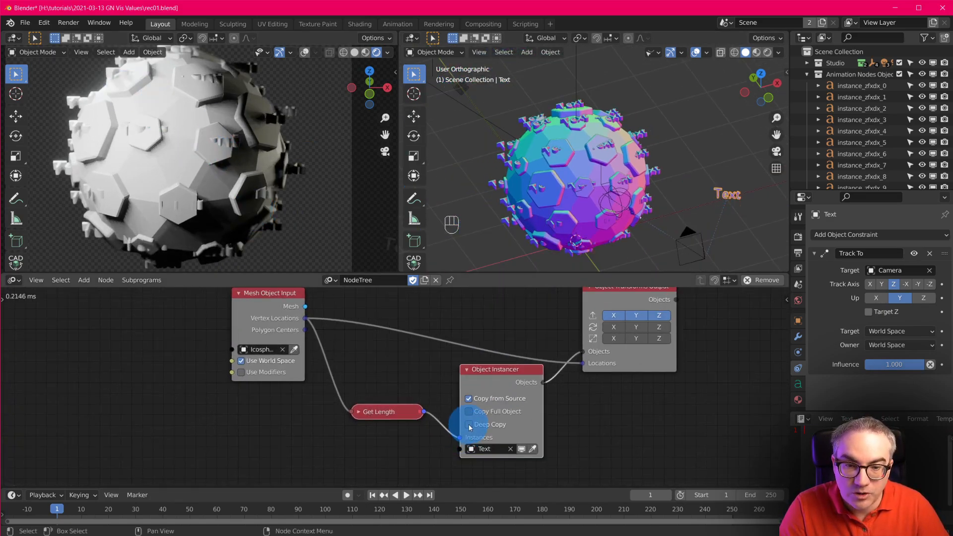
left_click(470, 426)
left_click(468, 413)
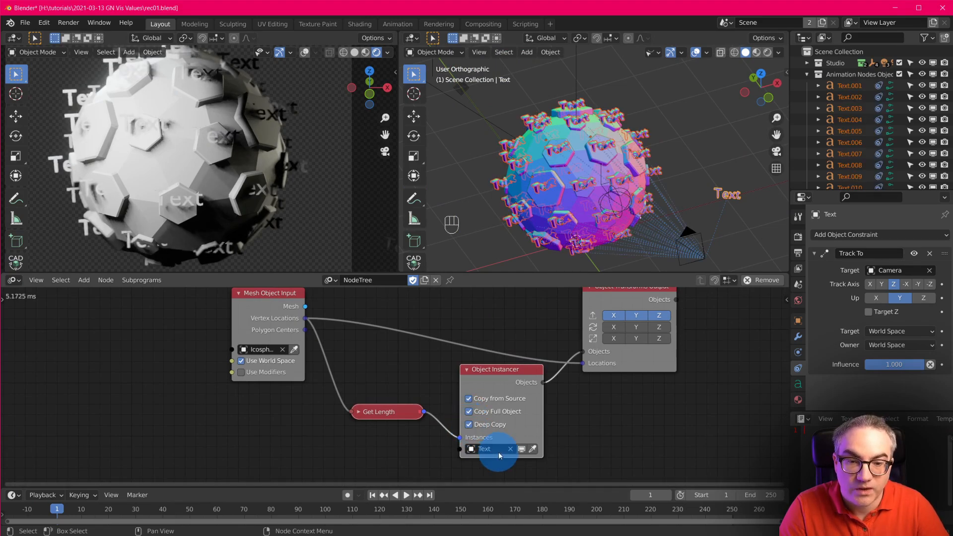
left_click(470, 419)
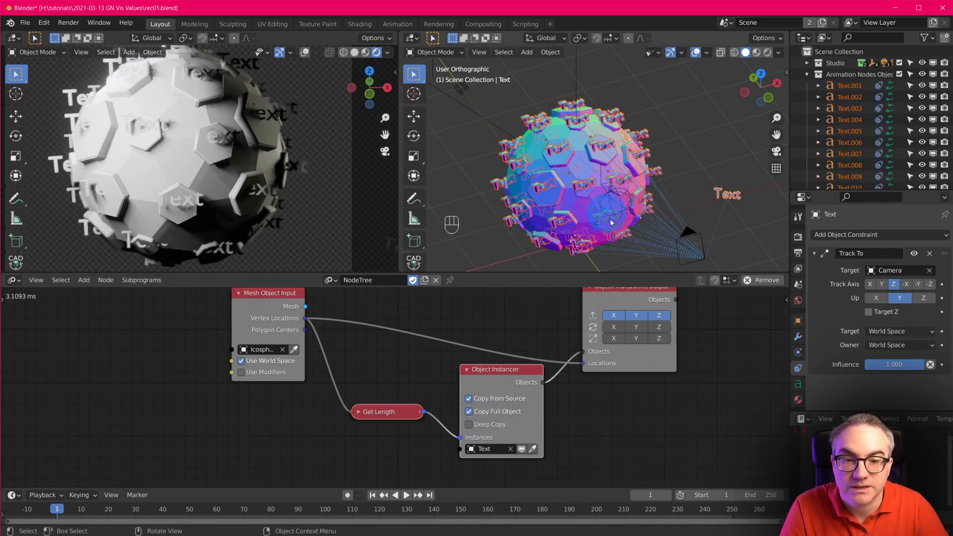
Examine the orientation of the text instances around the sphere from several angles and in the rendered camera view
scroll(641, 229, "up", 4)
middle_click_drag(686, 232, 488, 160)
scroll(489, 160, "down", 6)
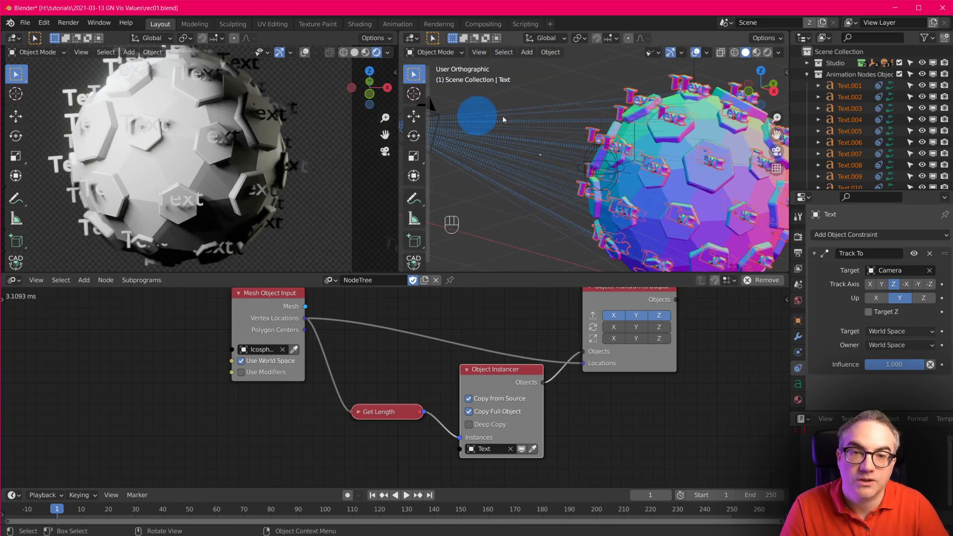
middle_click_drag(578, 199, 641, 201)
middle_click_drag(147, 195, 167, 193)
middle_click_drag(611, 199, 592, 176)
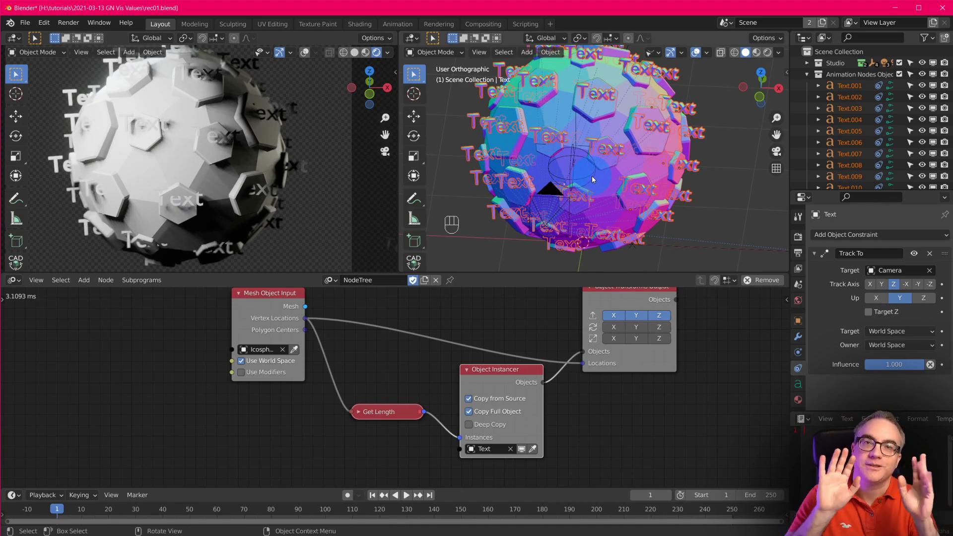
scroll(589, 168, "down", 1)
scroll(185, 179, "up", 1)
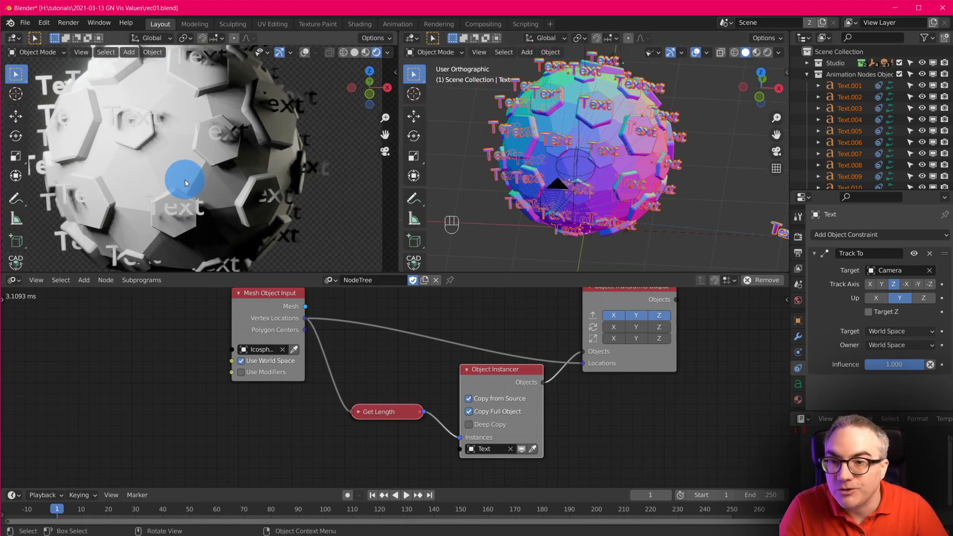
scroll(183, 116, "down", 3)
middle_click_drag(183, 116, 255, 205)
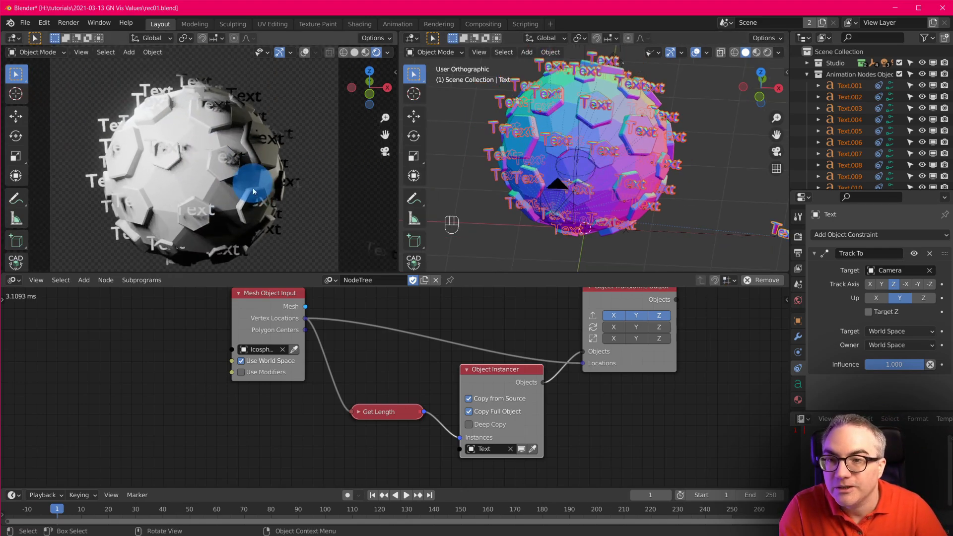
scroll(602, 159, "up", 4)
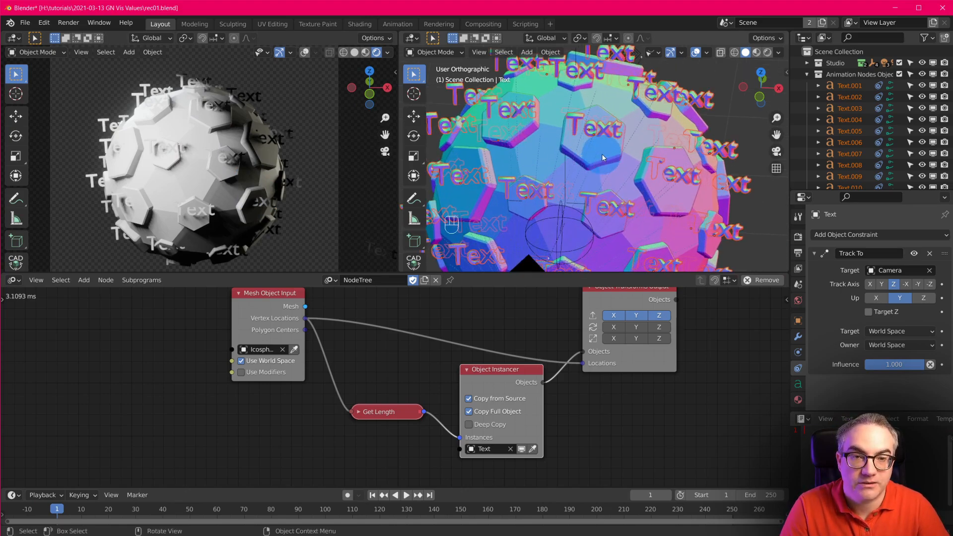
scroll(630, 189, "up", 3)
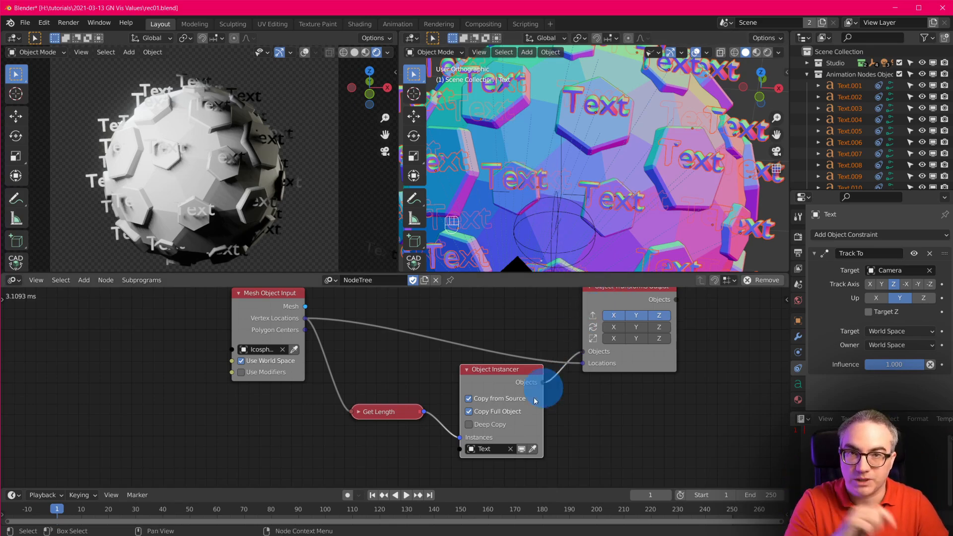
Add a Mesh Info node to view the mesh data outputs it offers, and delete it again
scroll(535, 400, "down", 3)
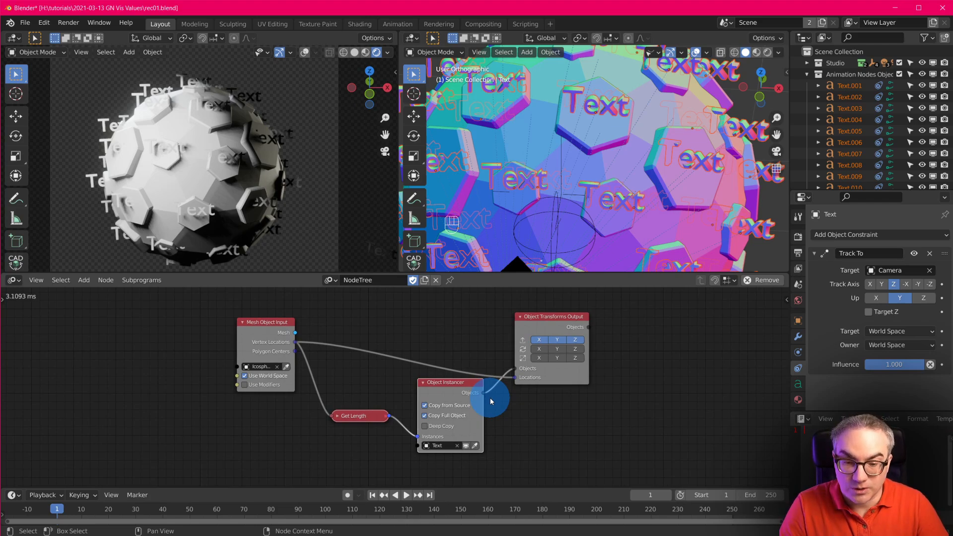
scroll(525, 410, "up", 1)
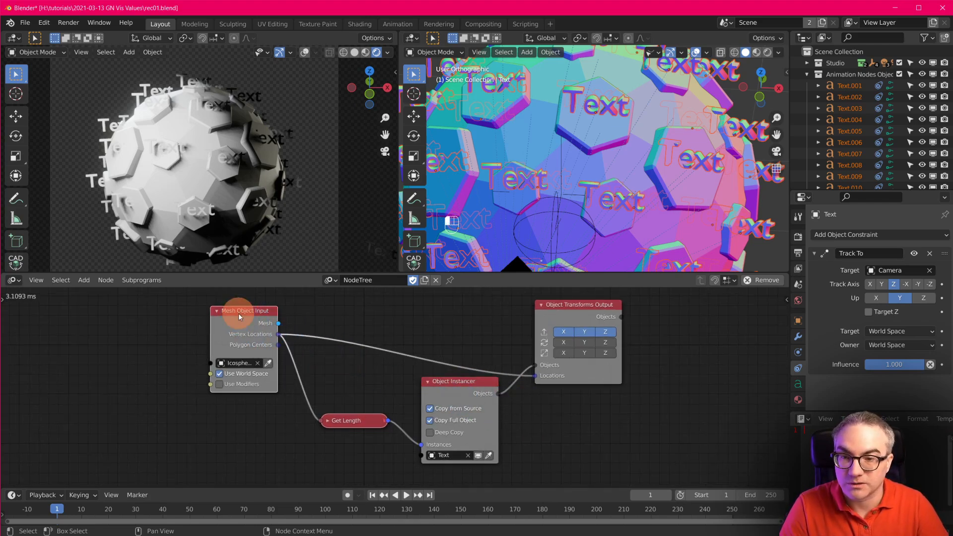
key("shift+a")
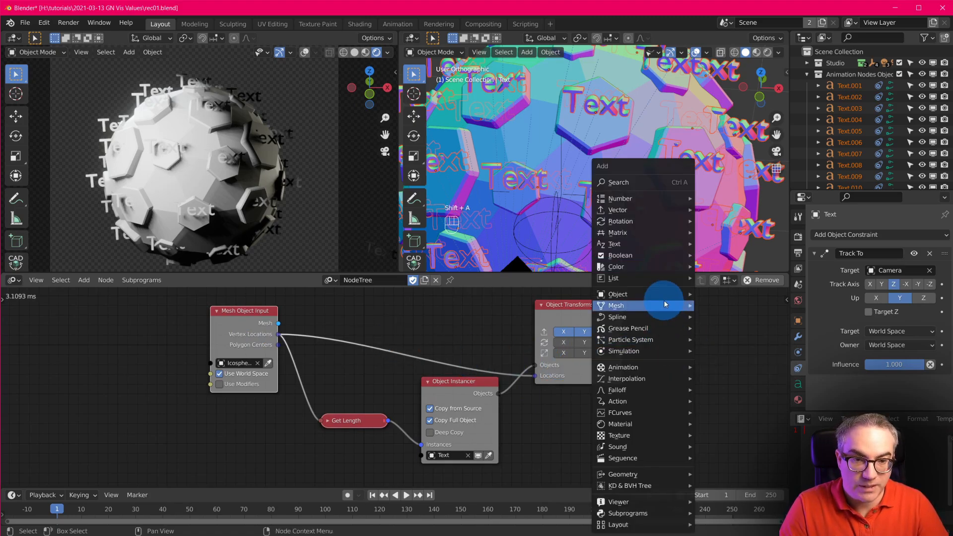
mouse_move(664, 302)
left_click(746, 68)
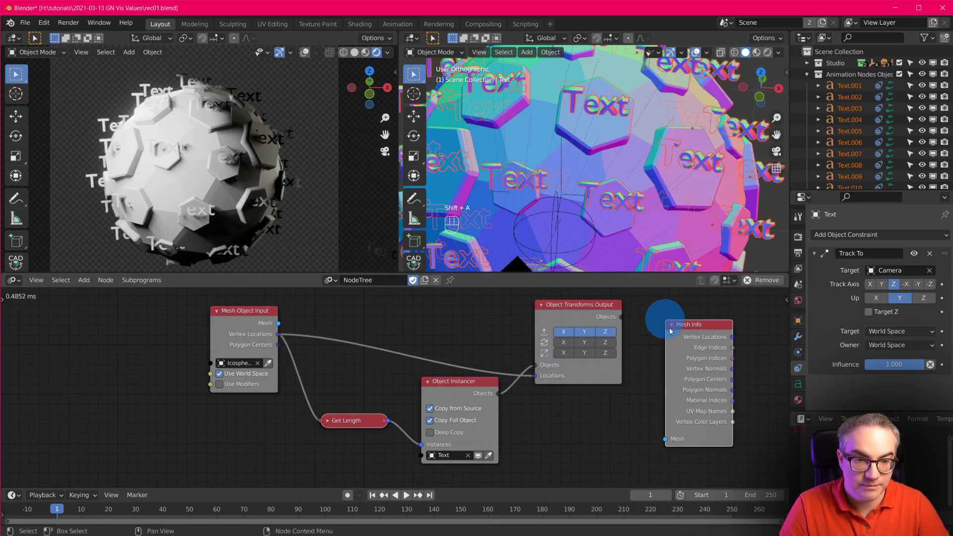
left_click_drag(733, 369, 761, 383)
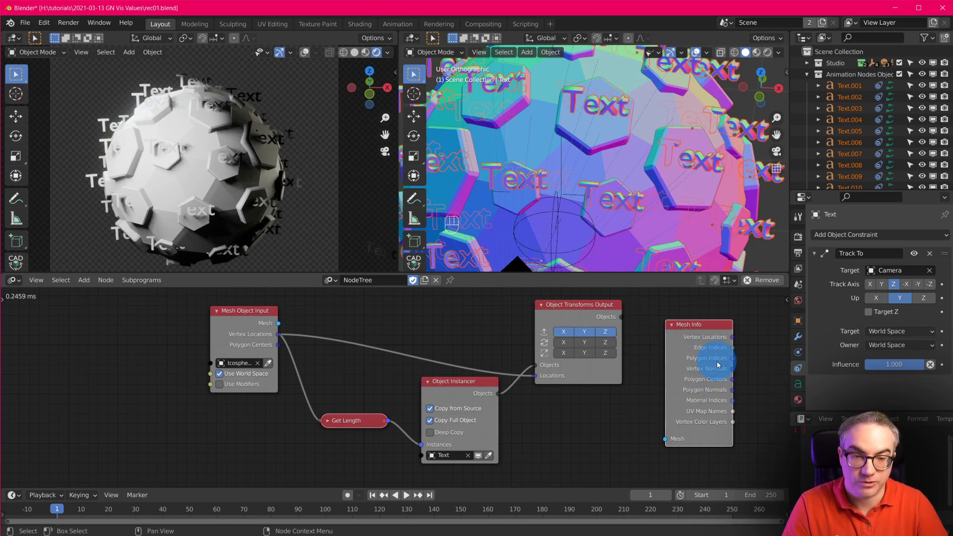
key("x")
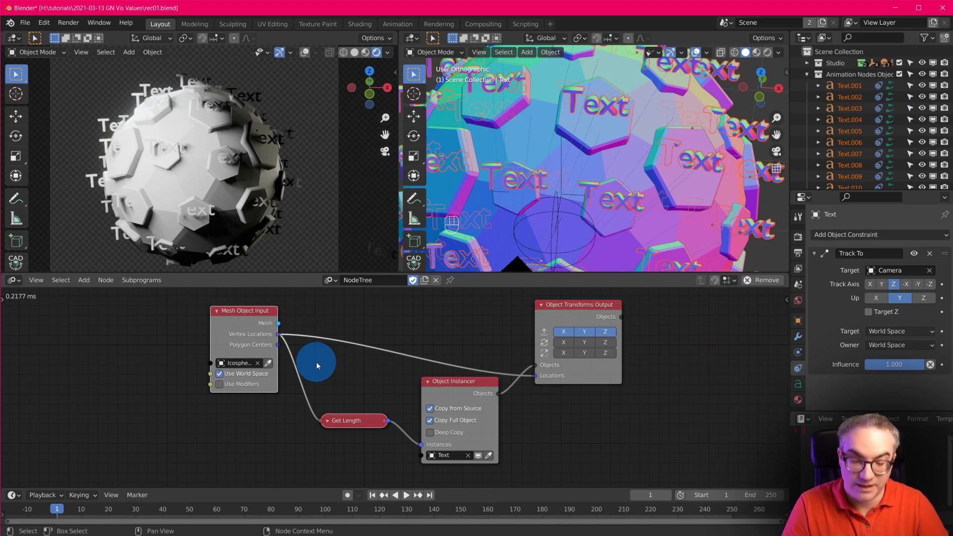
Expose the Vertex Normals output on the Mesh Object Input node
key("n")
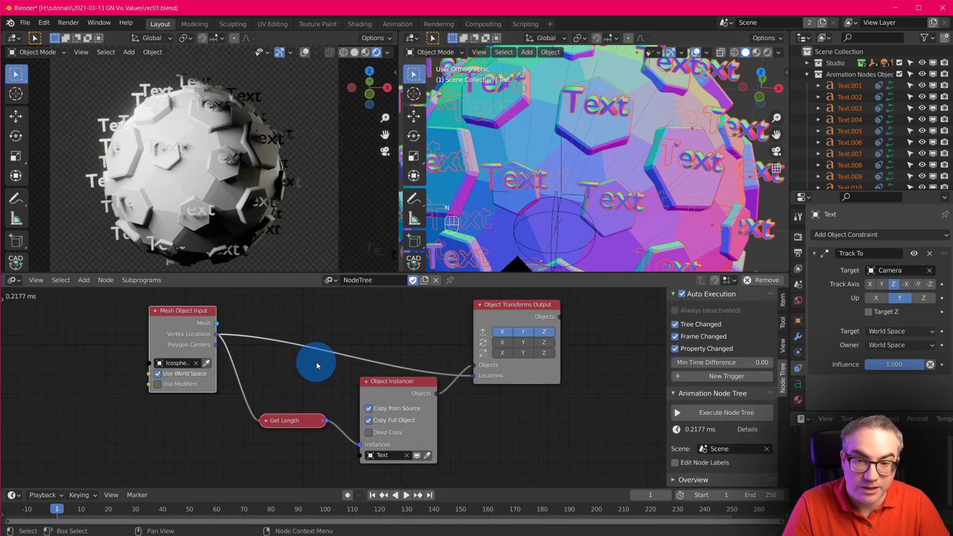
key("n")
key("n")
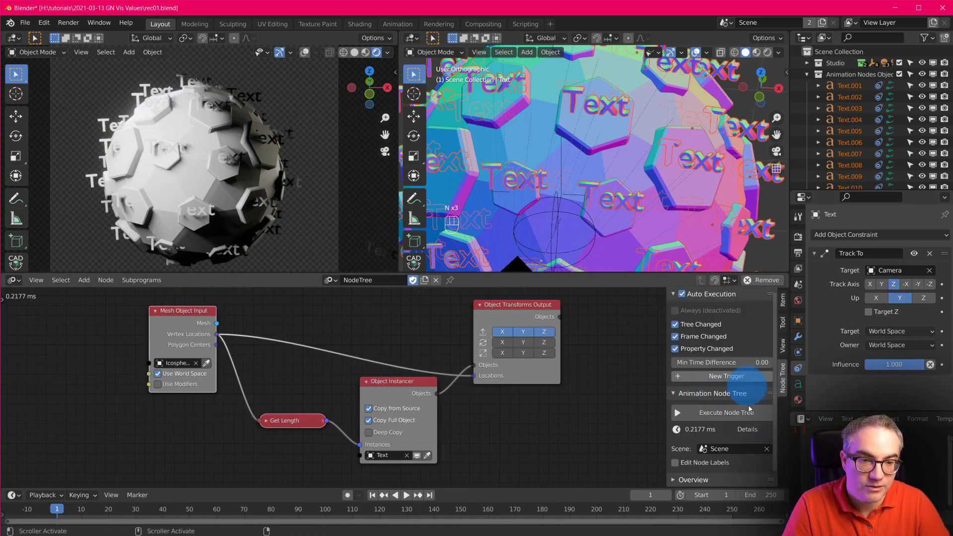
scroll(765, 400, "down", 1)
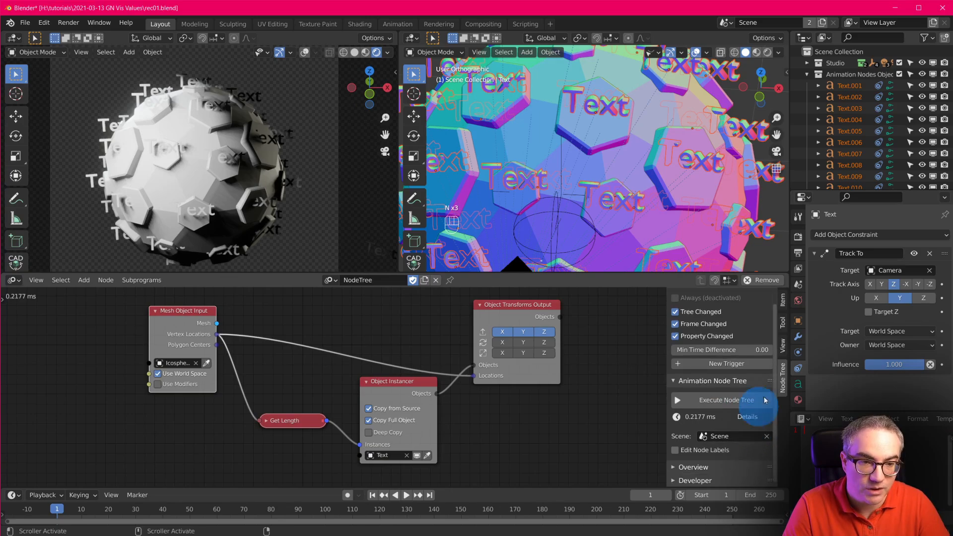
left_click(783, 307)
left_click(314, 383)
left_click(180, 310)
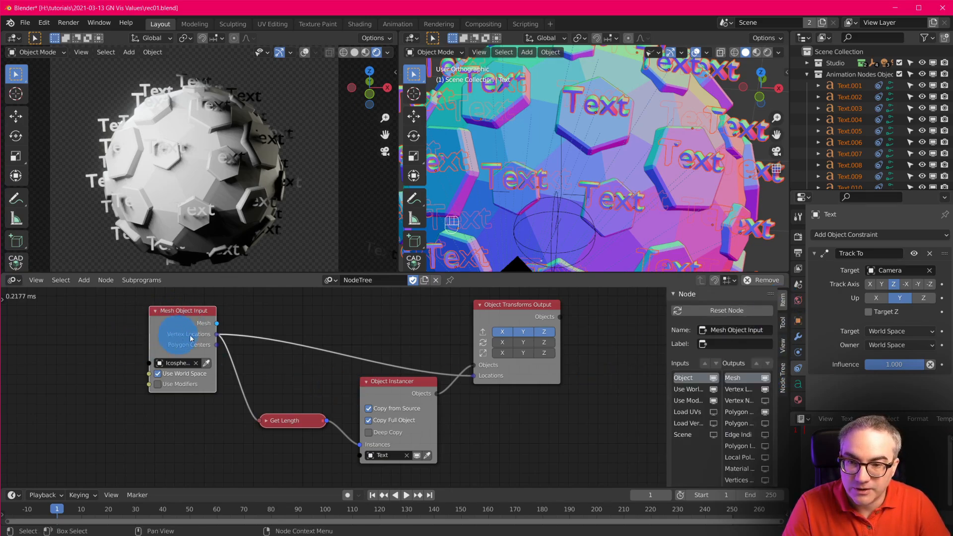
scroll(749, 447, "down", 1)
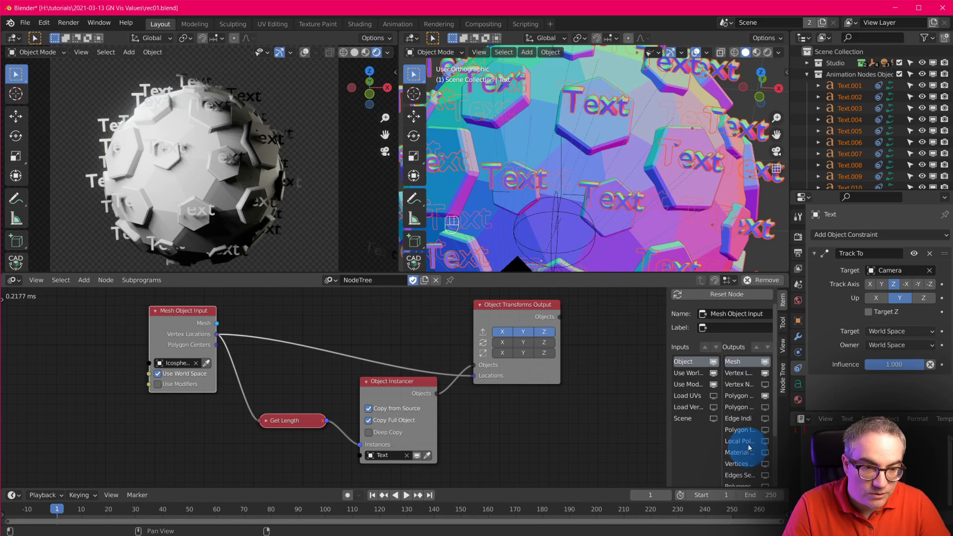
left_click(765, 386)
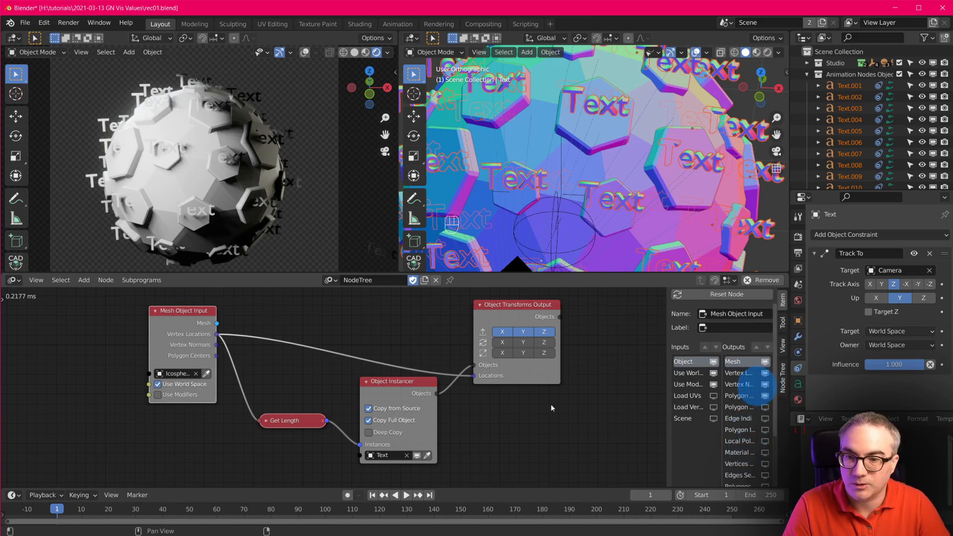
left_click(208, 348)
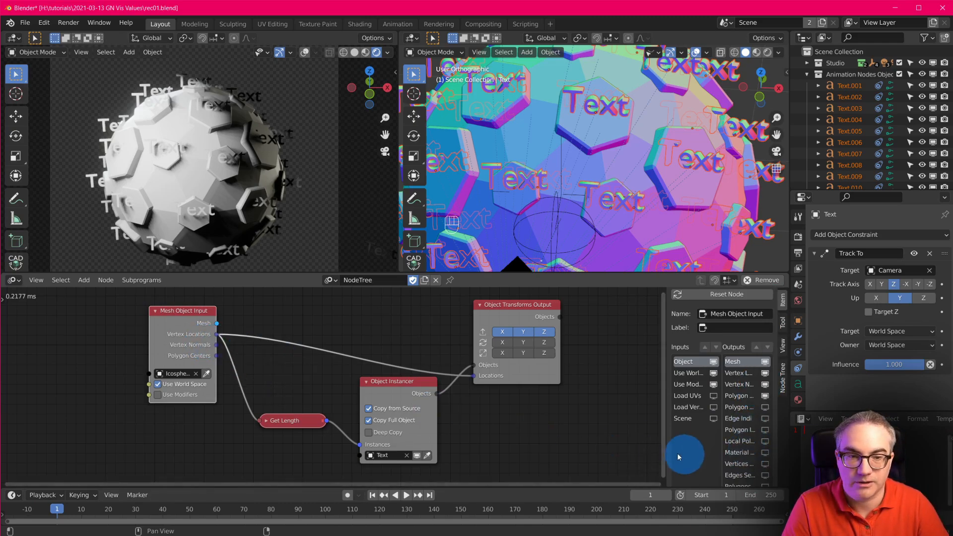
key("n")
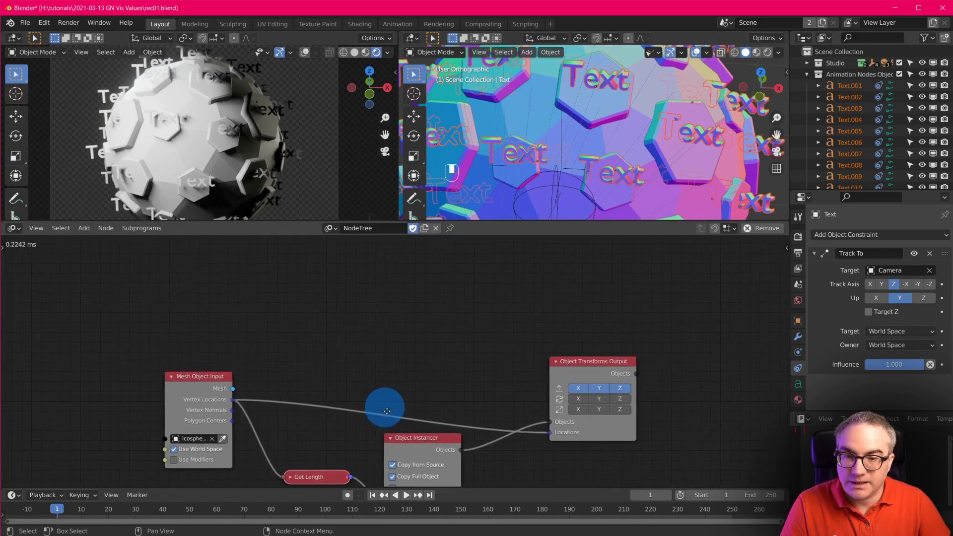
Add a Vector Math node set to Add above the existing links in the node tree
middle_click_drag(384, 404, 386, 394)
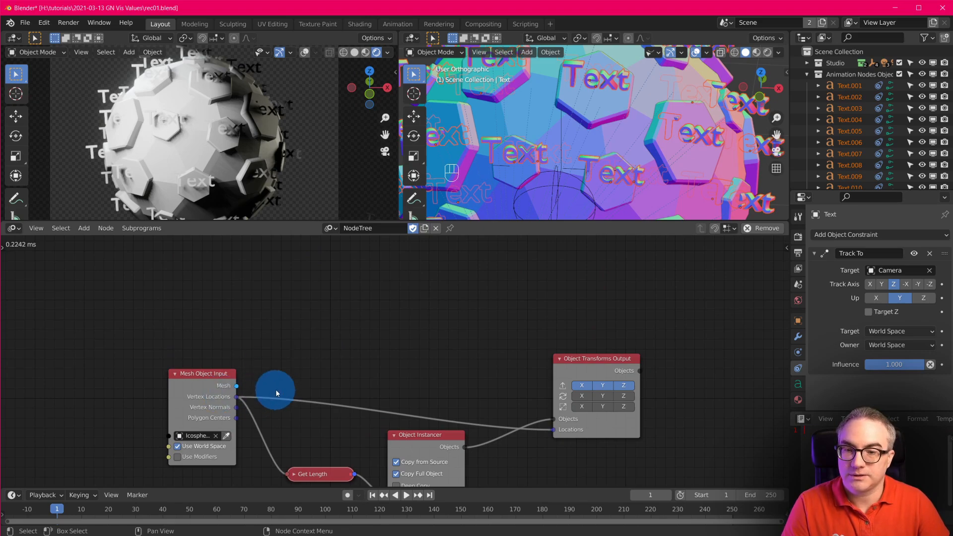
key("shift+a")
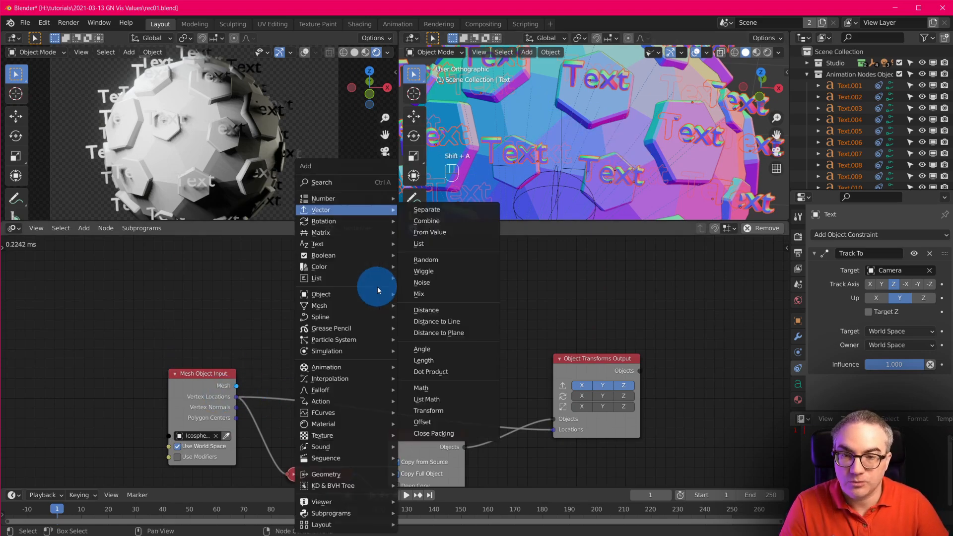
mouse_move(367, 209)
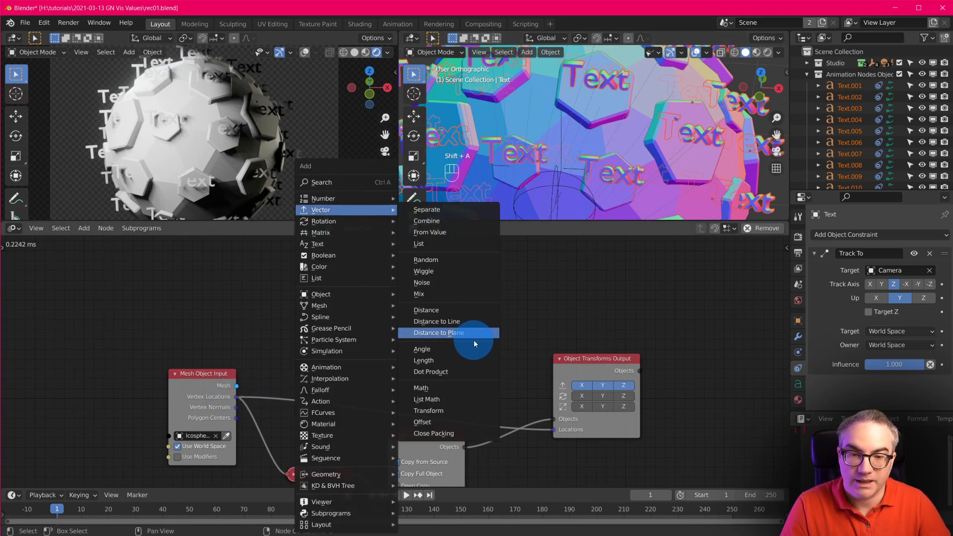
left_click(458, 388)
left_click(374, 283)
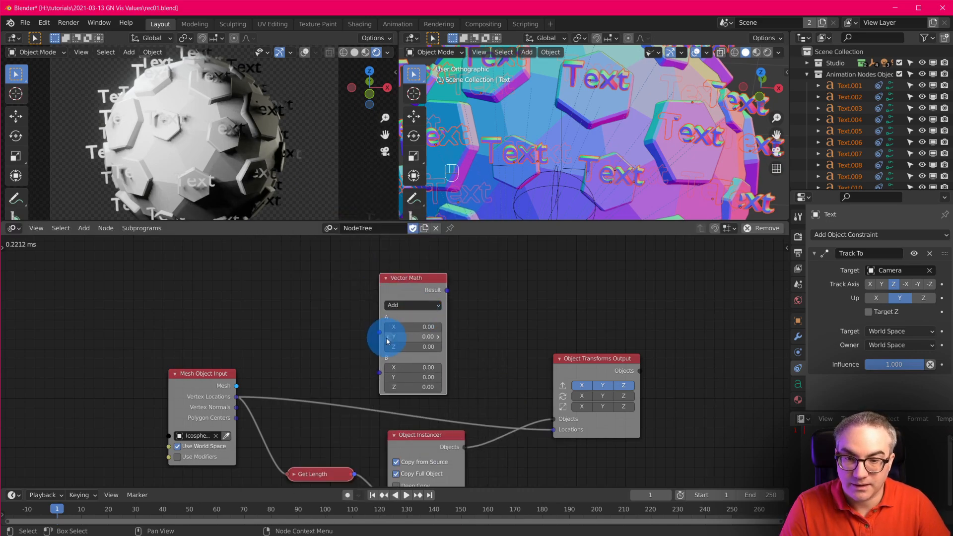
Feed Vertex Locations and Vertex Normals into the Add node's A and B, and its results into the Object Transforms Output's Locations
left_click_drag(278, 401, 389, 383)
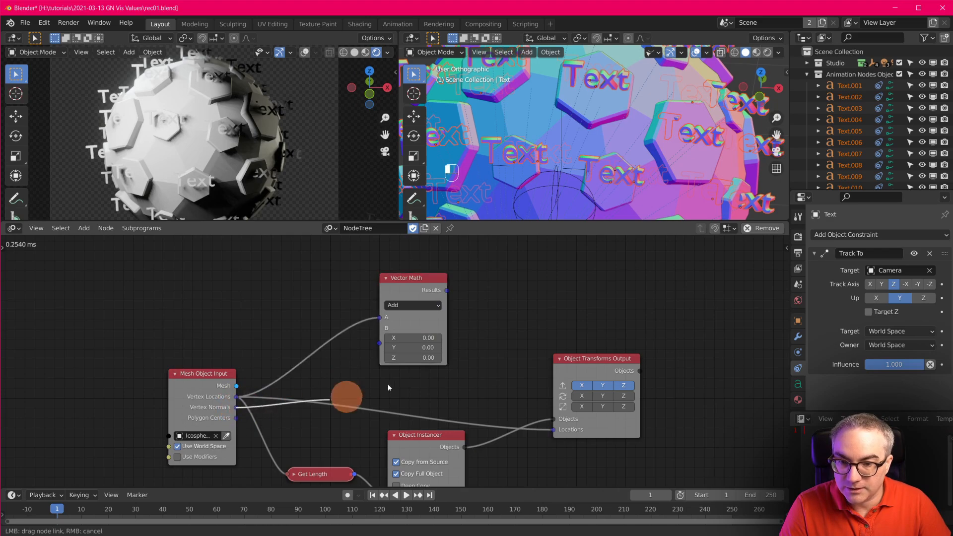
left_click_drag(382, 345, 382, 344)
left_click_drag(447, 290, 552, 430)
left_click_drag(421, 279, 452, 342)
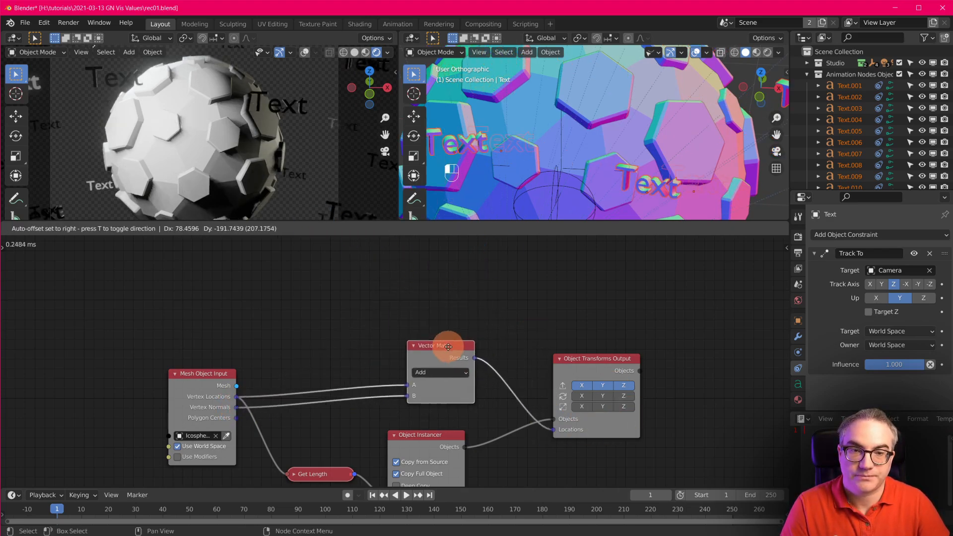
Examine how far the text instances sit from the sphere's surface, from several angles and distances
scroll(596, 134, "down", 6)
middle_click_drag(686, 150, 593, 132)
scroll(660, 130, "up", 5)
scroll(636, 128, "down", 5)
scroll(638, 128, "up", 4)
scroll(606, 132, "down", 3)
scroll(617, 144, "up", 5)
scroll(617, 145, "up", 1)
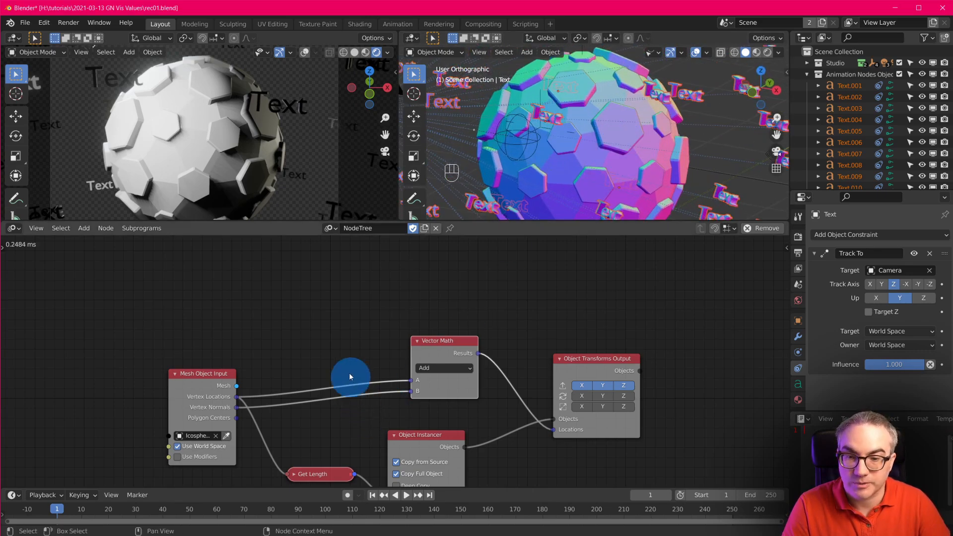
Insert a second Vector Math node on the link between Vertex Normals and the Add node's B input
key("shift+a")
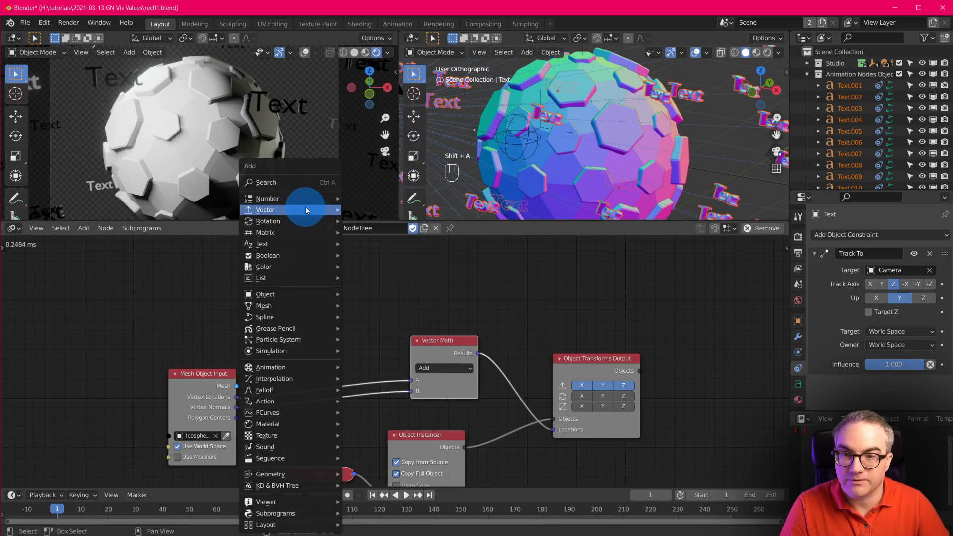
mouse_move(305, 208)
left_click(405, 383)
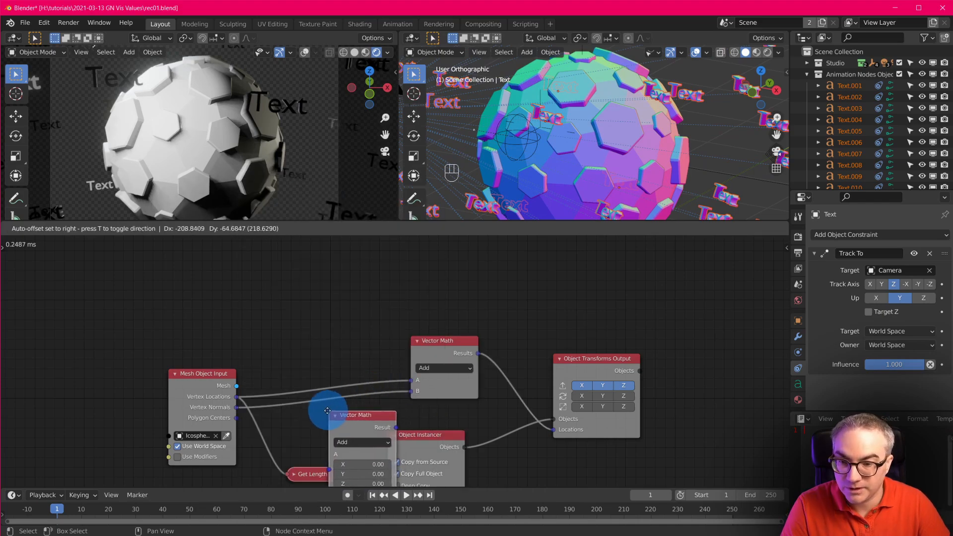
left_click(307, 325)
left_click(328, 338)
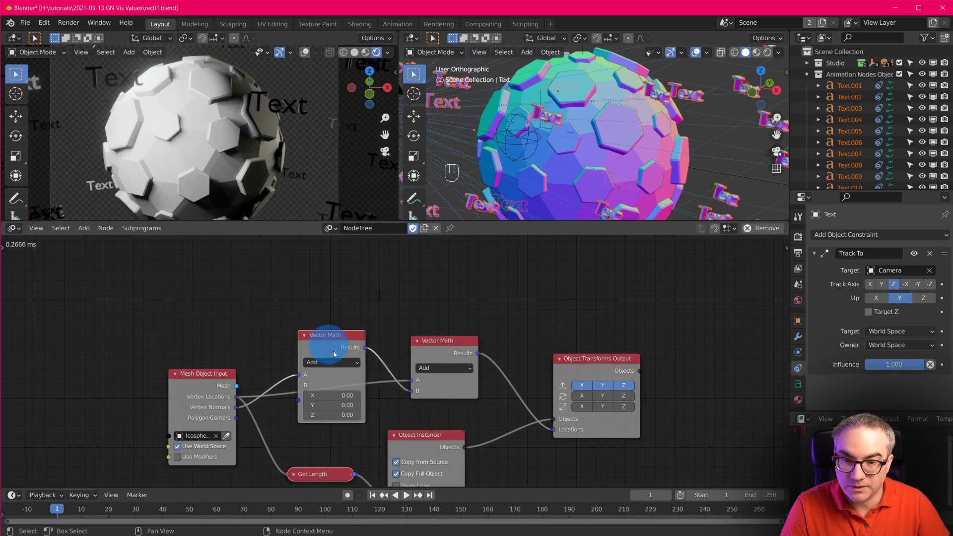
Set the inserted Vector Math node to Multiply with 0.30 for X, Y and Z
left_click(332, 362)
left_click(345, 391)
left_click_drag(336, 396, 336, 402)
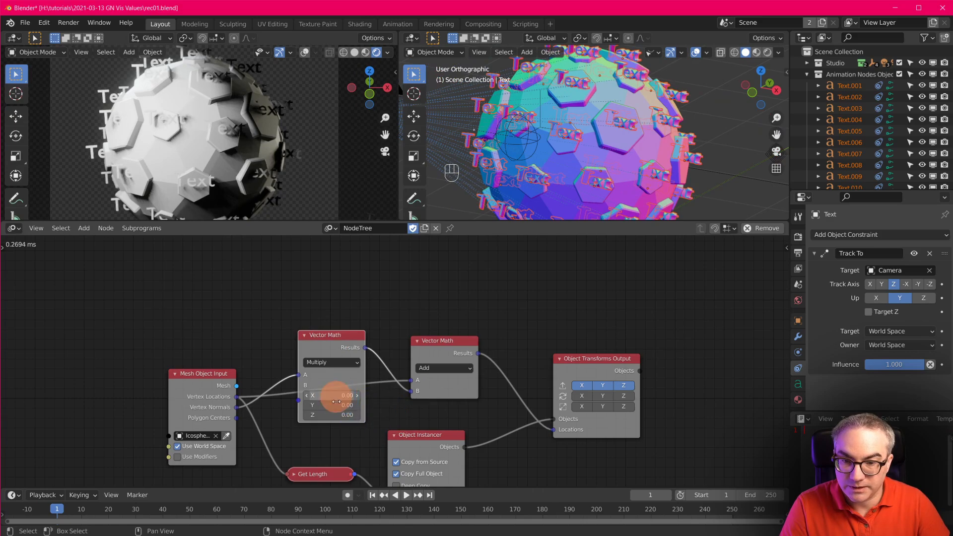
type(".3")
key("Return")
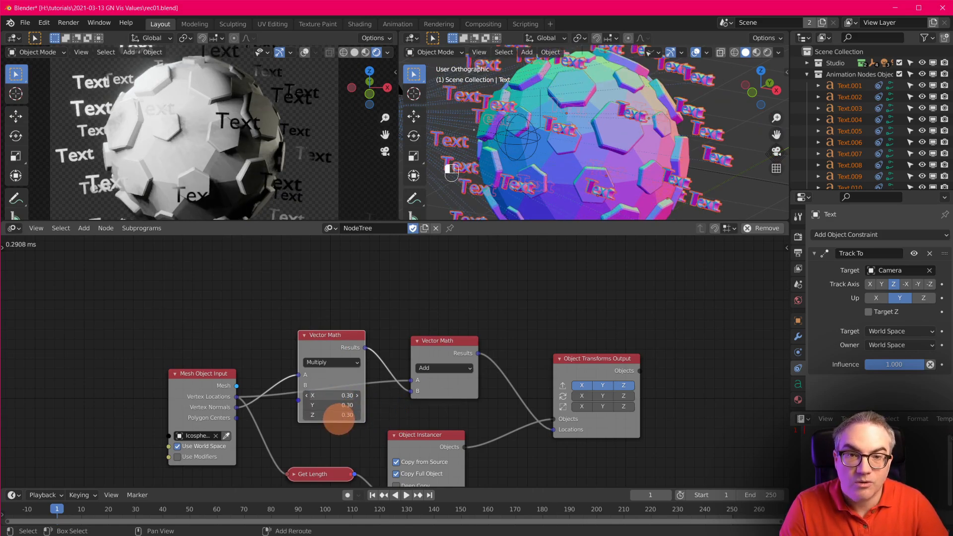
Try a Multiply factor of 0.02 on all three axes and examine the text placement in both viewports
left_click_drag(339, 418, 293, 405)
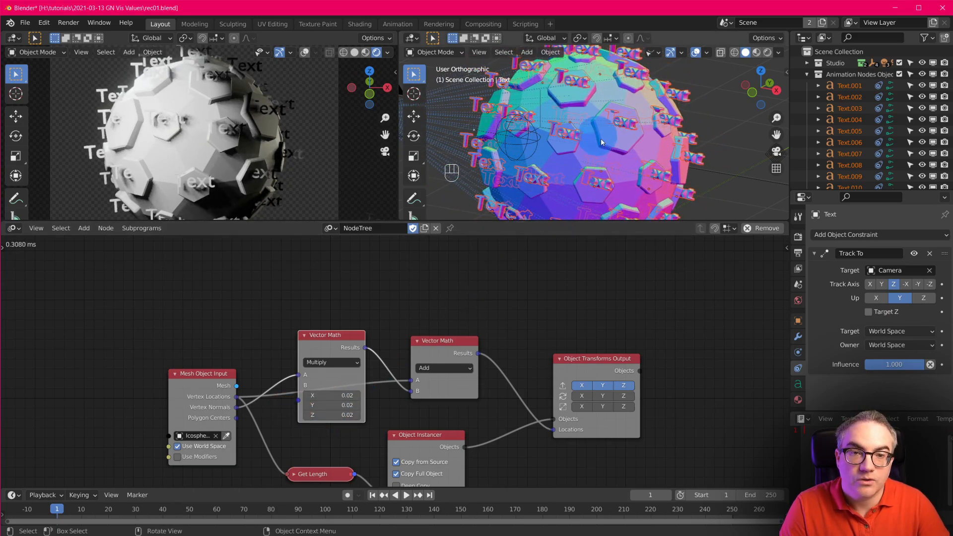
scroll(601, 140, "down", 3)
middle_click_drag(621, 166, 655, 156)
scroll(224, 132, "up", 2)
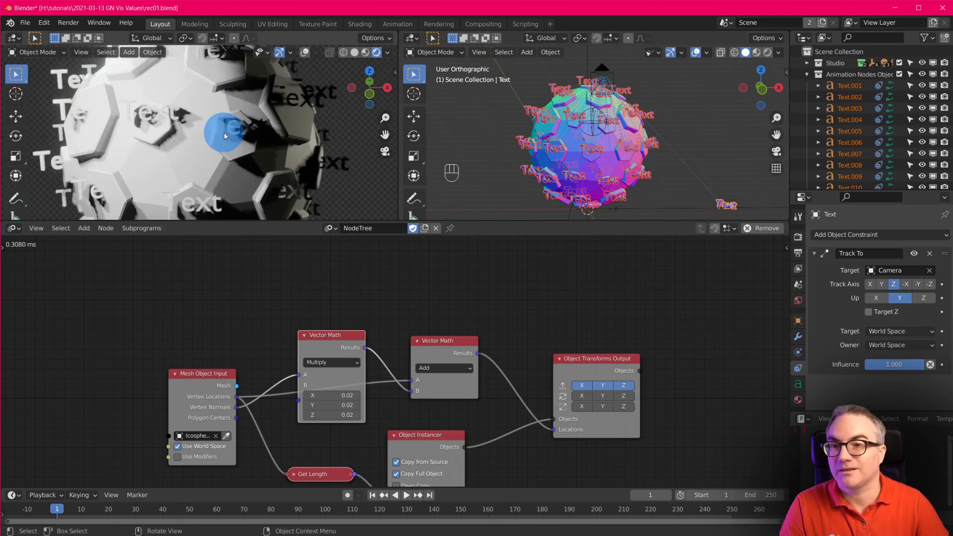
scroll(224, 133, "up", 1)
middle_click_drag(237, 158, 298, 101, "shift")
scroll(257, 153, "down", 5)
middle_click_drag(257, 153, 278, 189)
scroll(579, 155, "up", 4)
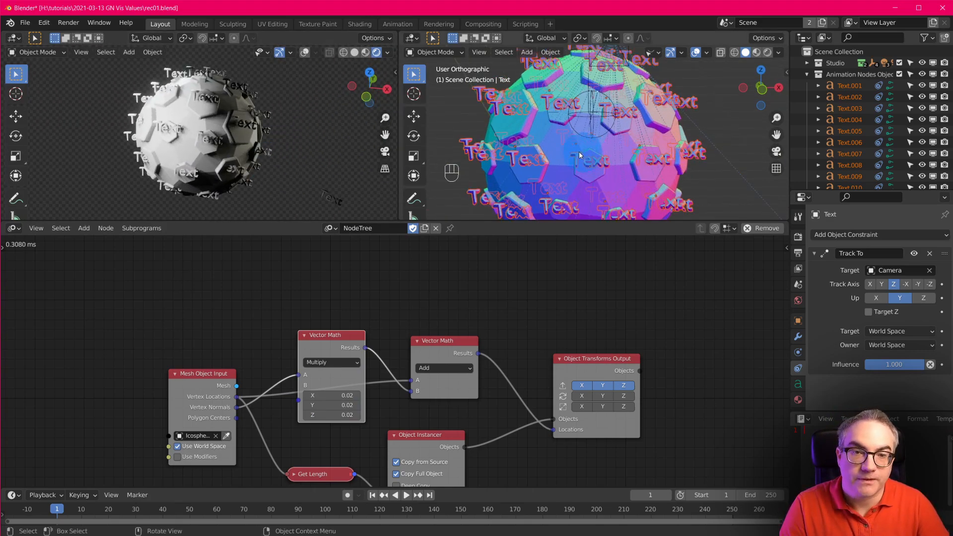
scroll(579, 155, "up", 6)
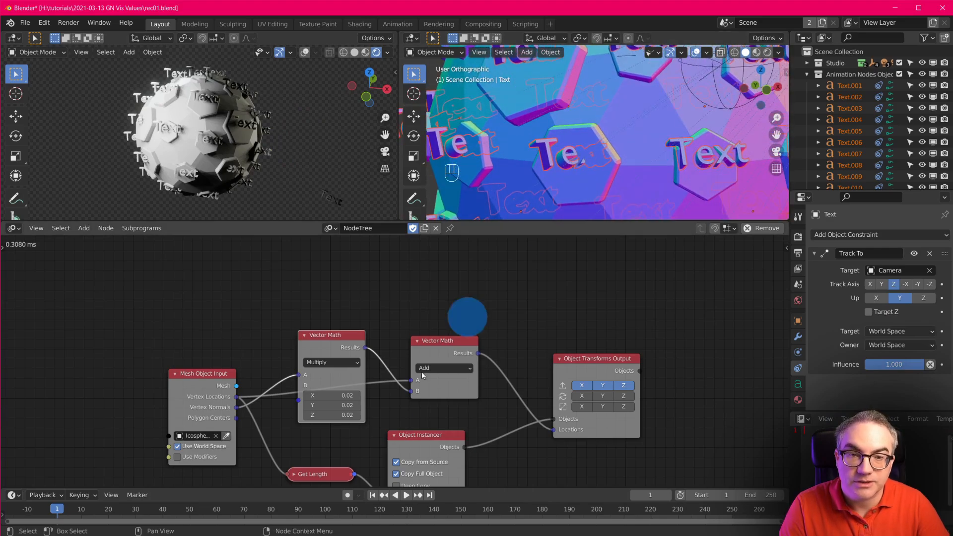
Set the Multiply factor to 0.29 on X, Y and Z and check the text offset around the sphere
left_click_drag(338, 417, 382, 419)
middle_click_drag(698, 109, 422, 120)
scroll(244, 148, "up", 5)
middle_click_drag(244, 148, 243, 166)
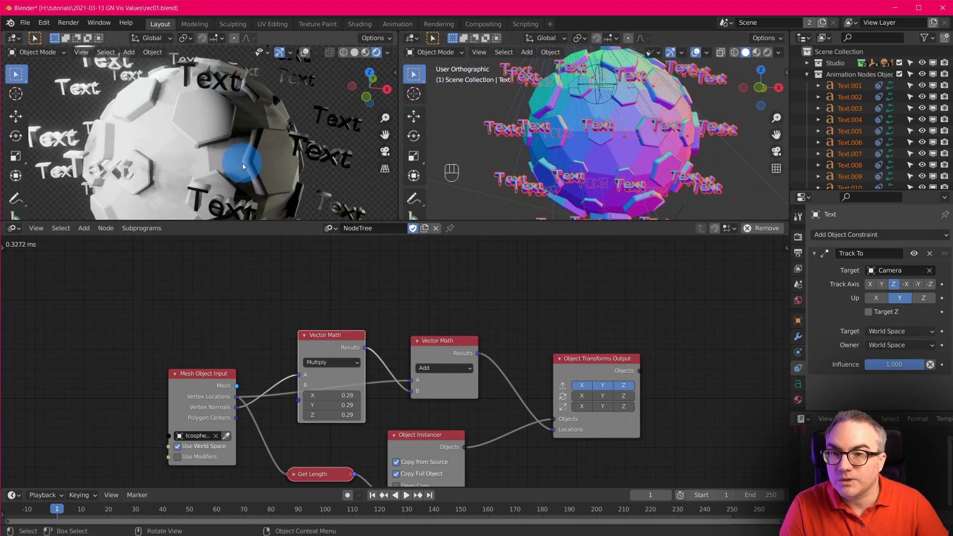
Collapse the Animation Nodes object collection and give the icosphere a new material with a blue base color
left_click(191, 118)
scroll(681, 168, "down", 4)
middle_click_drag(681, 168, 705, 191)
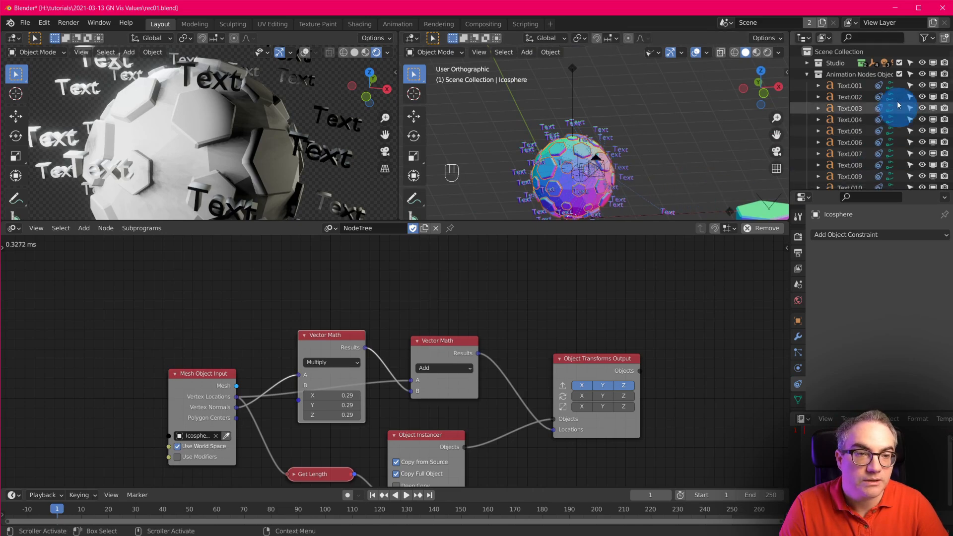
left_click(808, 73)
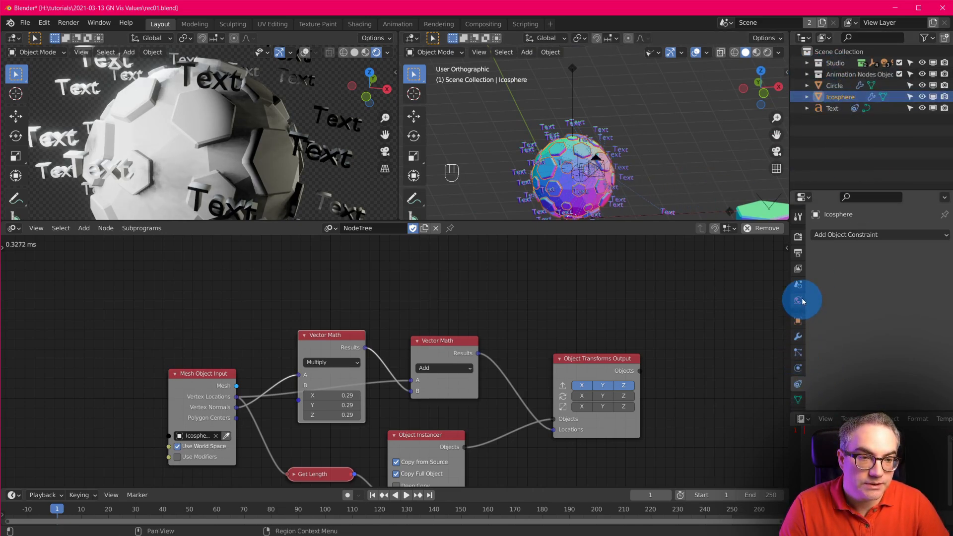
left_click(801, 383)
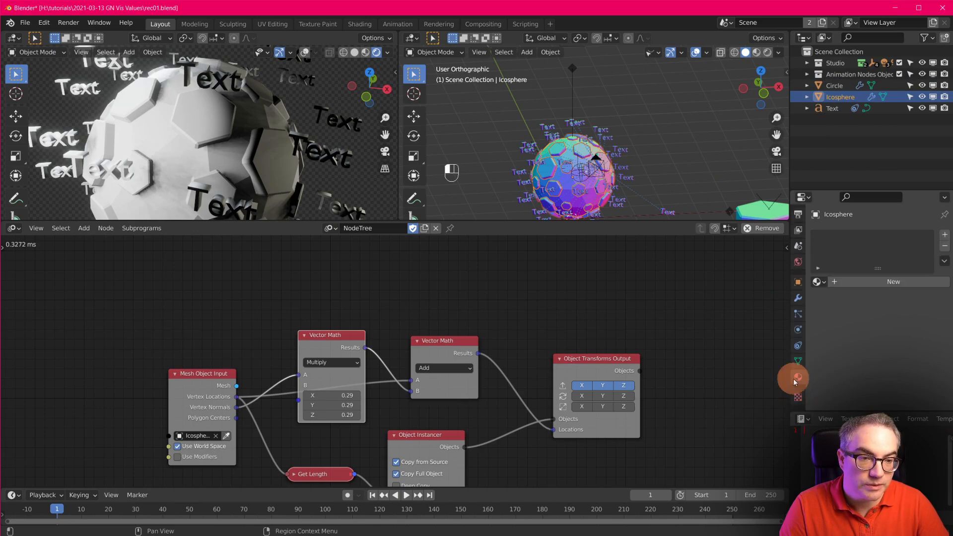
left_click(878, 286)
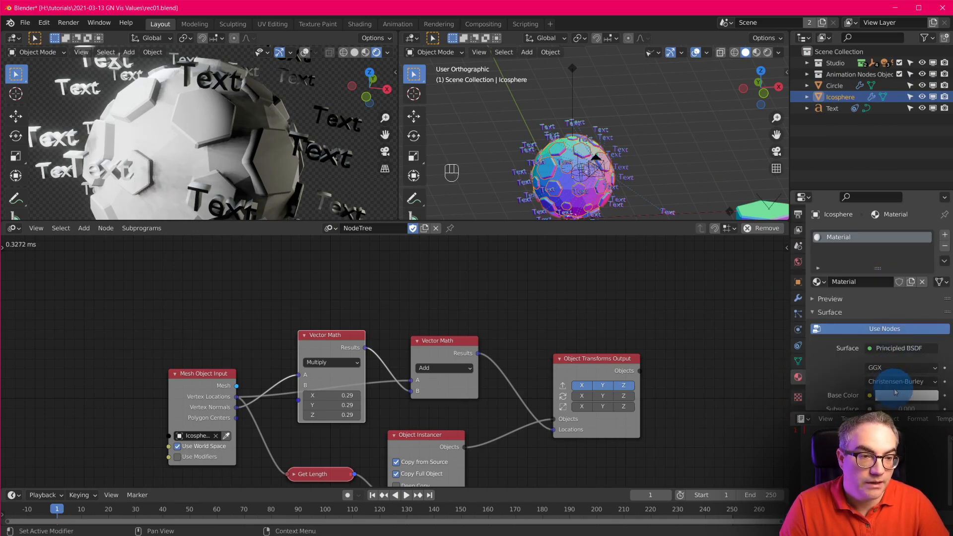
left_click(894, 402)
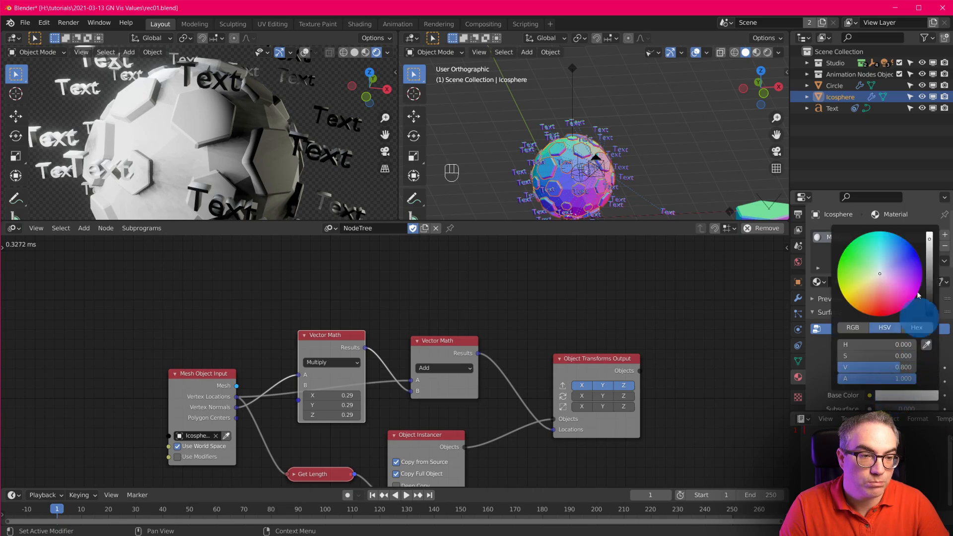
left_click(898, 248)
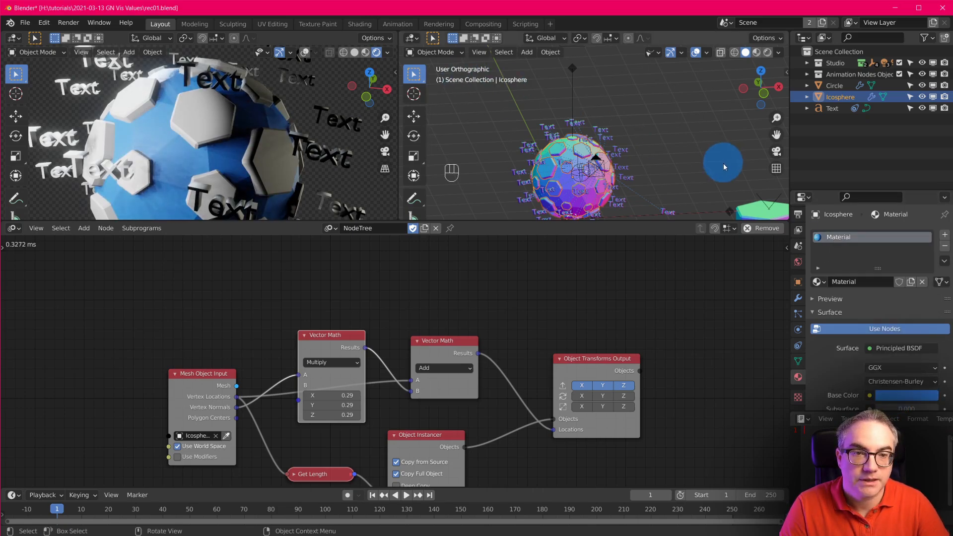
Give the hexagonal Circle object a new material with an orange base color, hue 0.068 and saturation 0.986
middle_click_drag(723, 163, 646, 125, "shift")
left_click(700, 181)
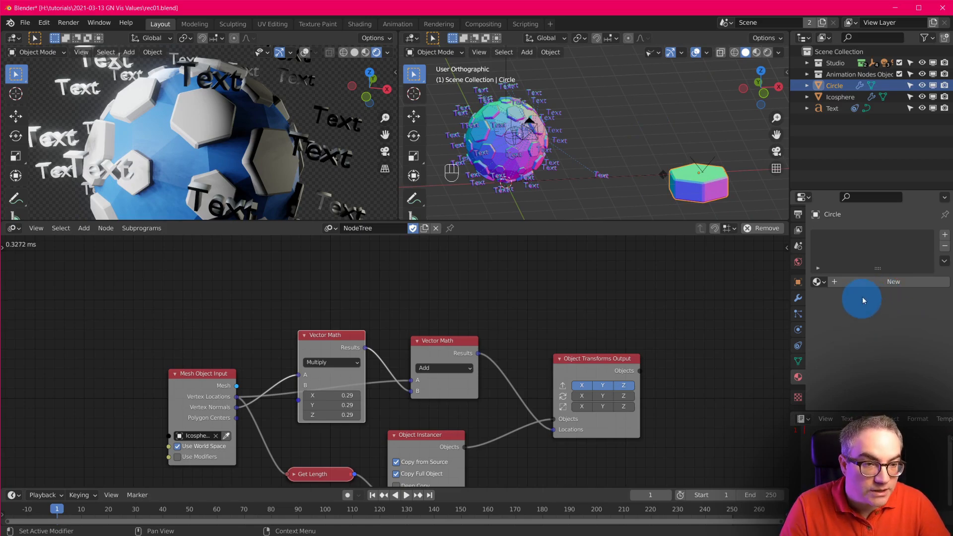
left_click(864, 282)
left_click(894, 395)
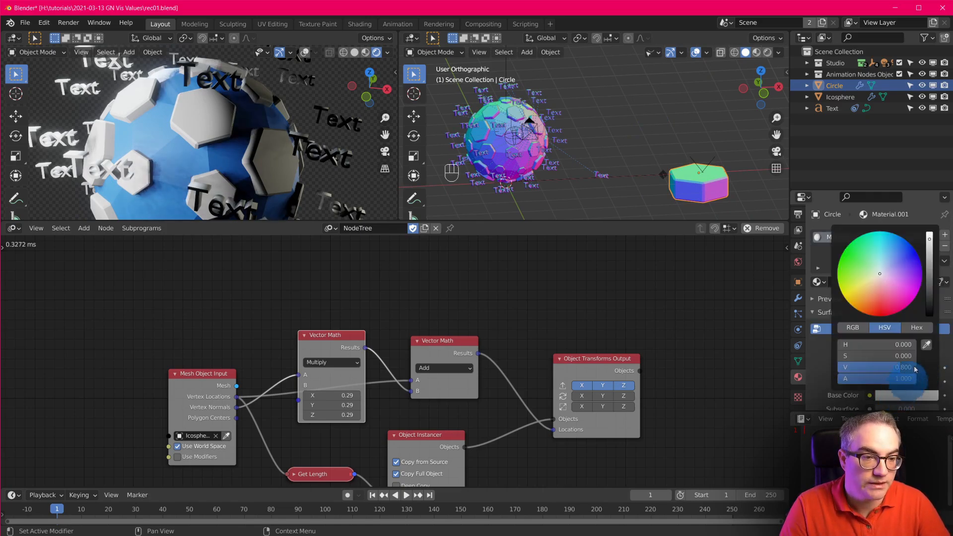
left_click(856, 294)
left_click_drag(856, 294, 857, 303)
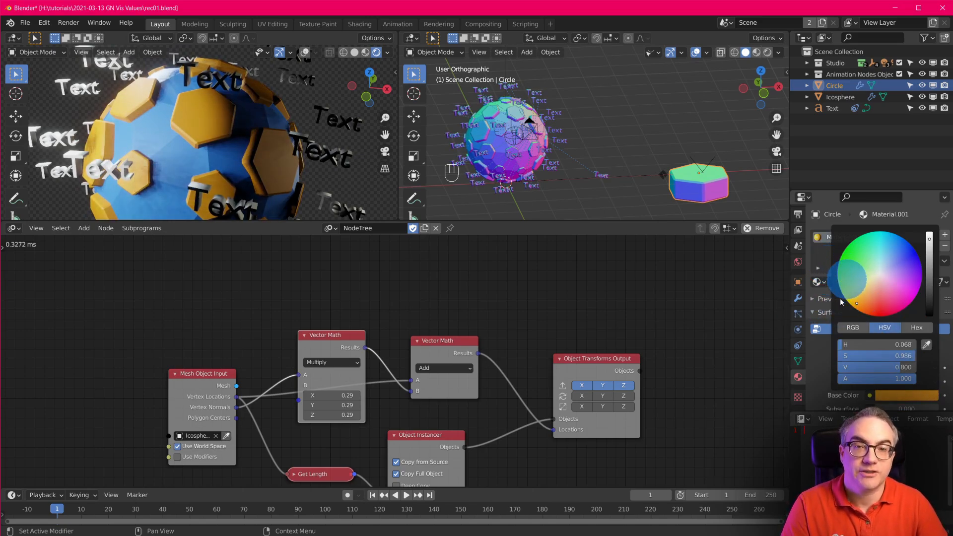
Give the Text object a new material with Metallic 1.000 and an orange base color, hue 0.023 and saturation 1.000
left_click(534, 94)
left_click(603, 174)
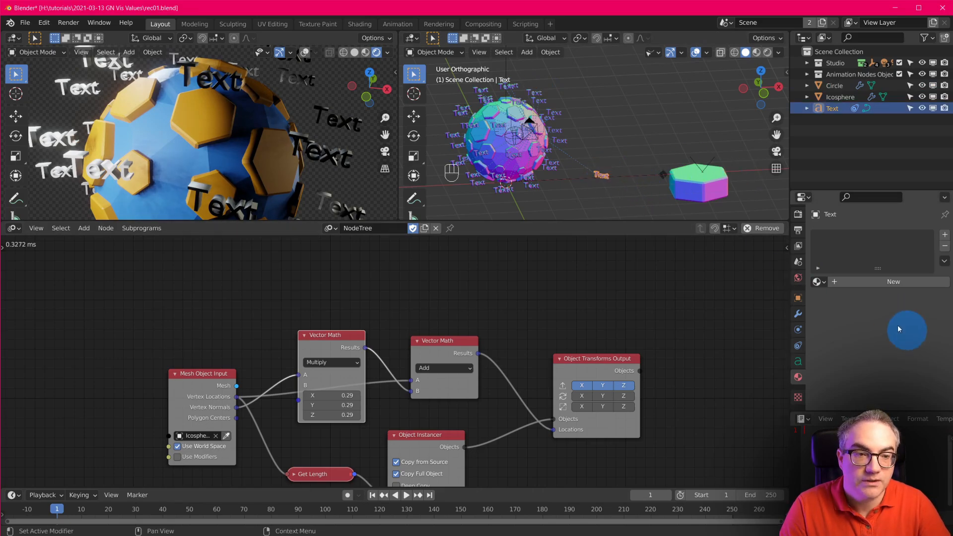
left_click(863, 282)
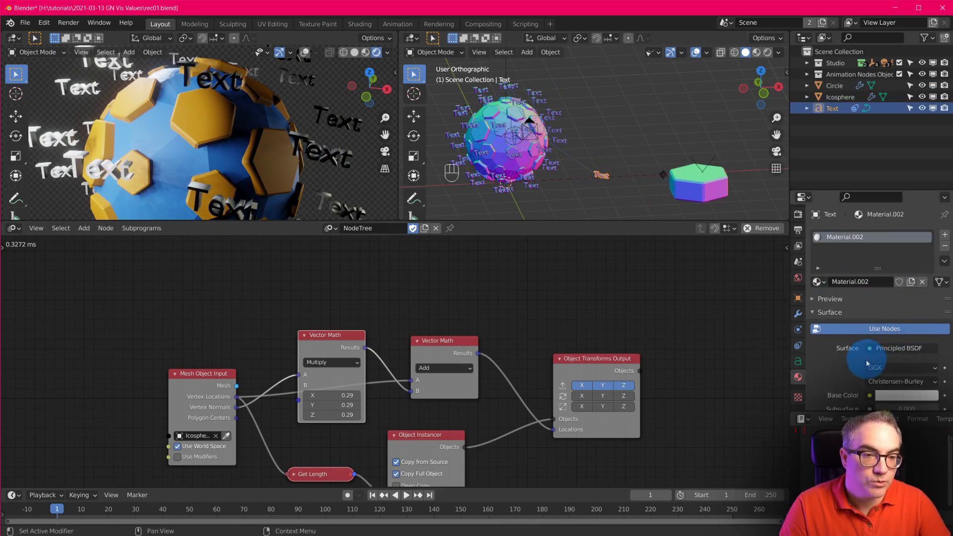
scroll(869, 298, "down", 6)
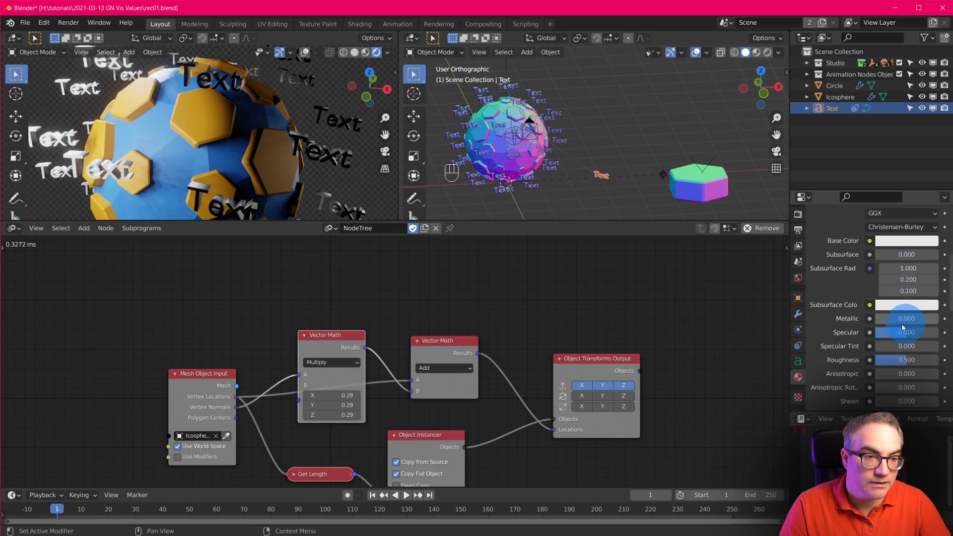
left_click_drag(903, 323, 941, 320)
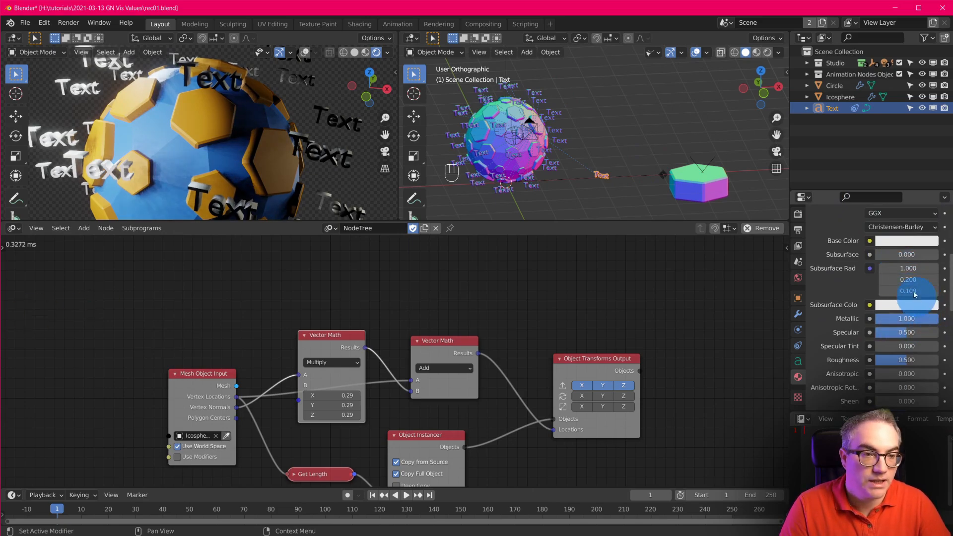
left_click(906, 240)
left_click(865, 156)
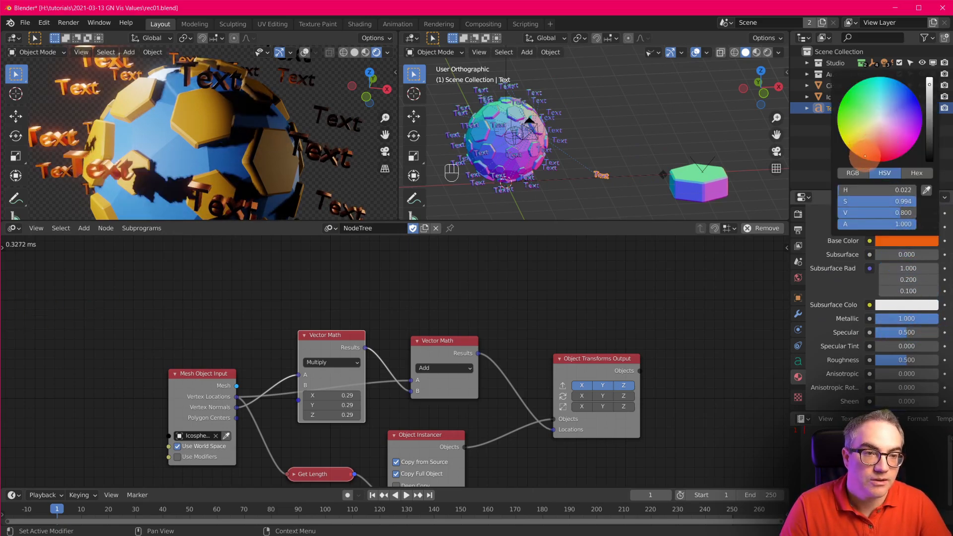
left_click_drag(865, 156, 866, 160)
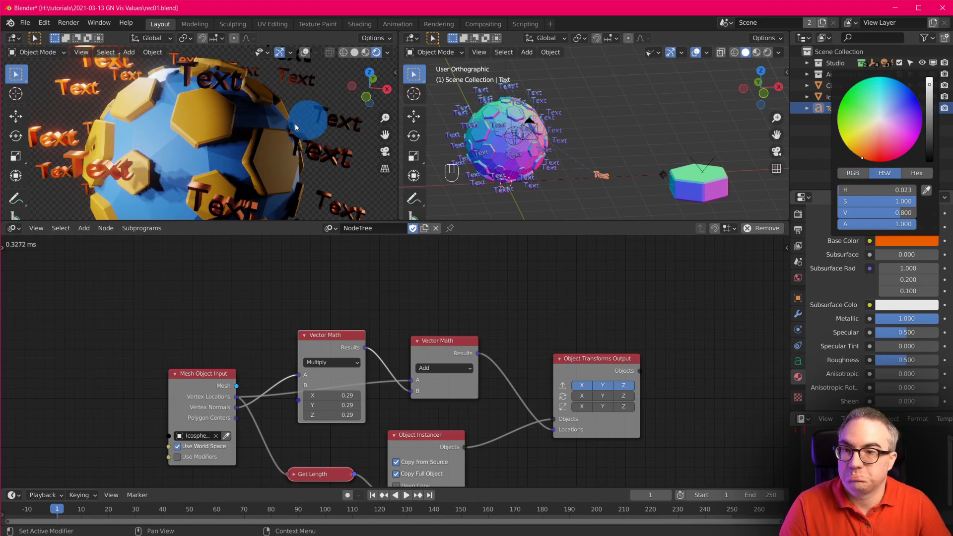
Examine the material colors on the sphere and surrounding texts through the scene camera and in the solid viewport
middle_click_drag(295, 123, 310, 165)
key("KP_0")
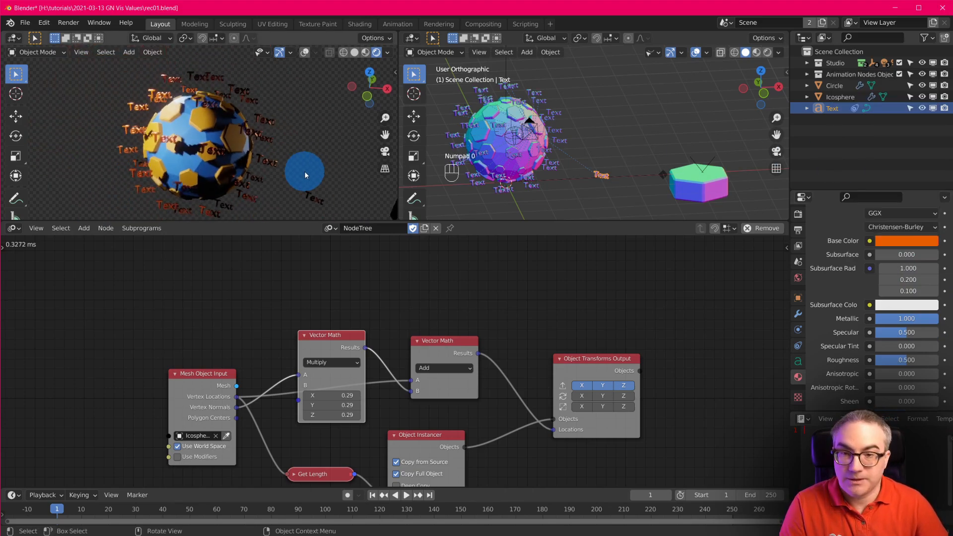
scroll(261, 146, "up", 5)
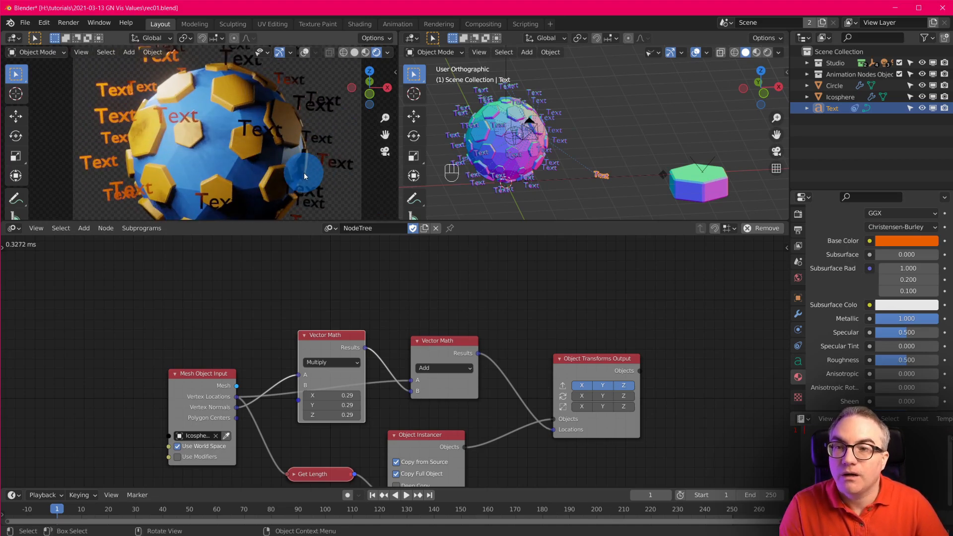
scroll(521, 132, "up", 3)
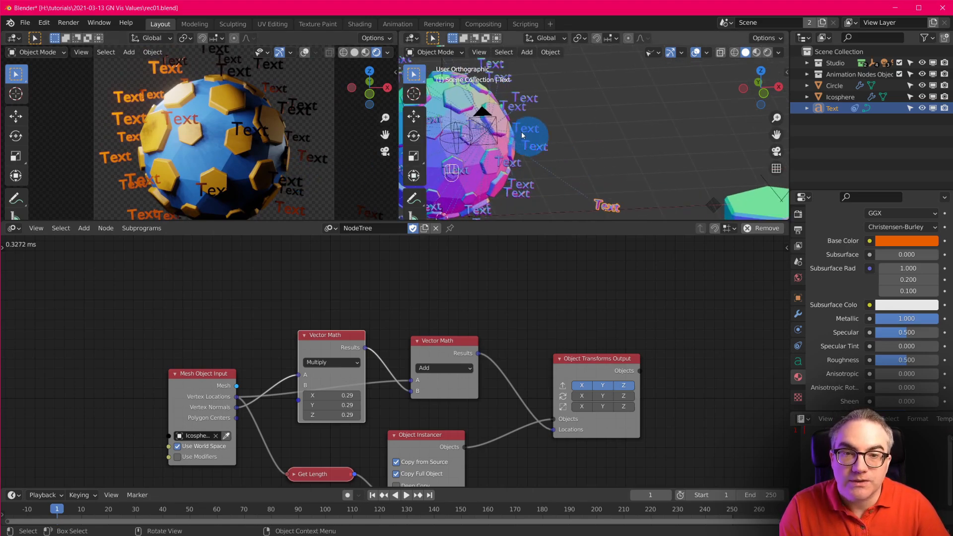
middle_click_drag(521, 132, 666, 145, "shift")
scroll(586, 160, "up", 2)
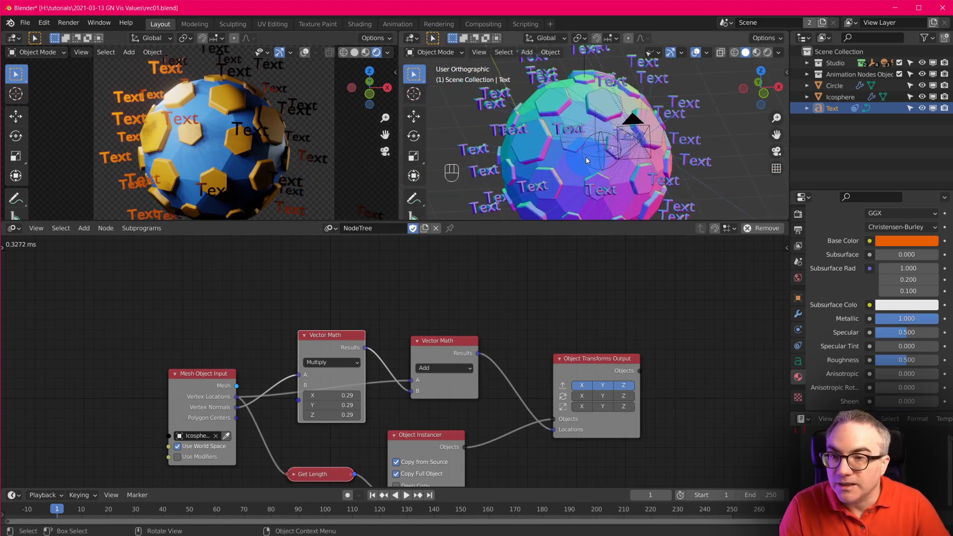
Load AGENCYB.TTF from the Windows fonts folder as the Text object's regular font
left_click(798, 361)
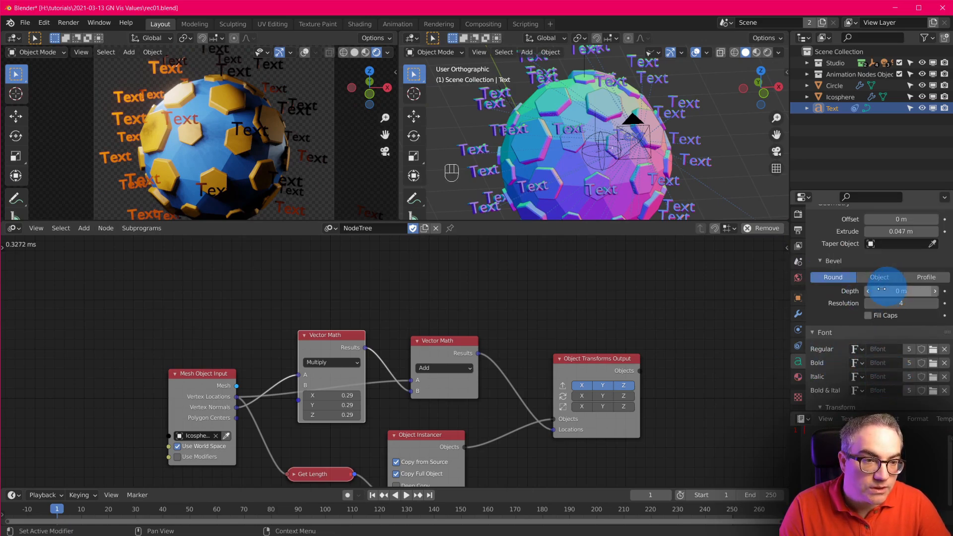
middle_click_drag(537, 117, 477, 47, "shift")
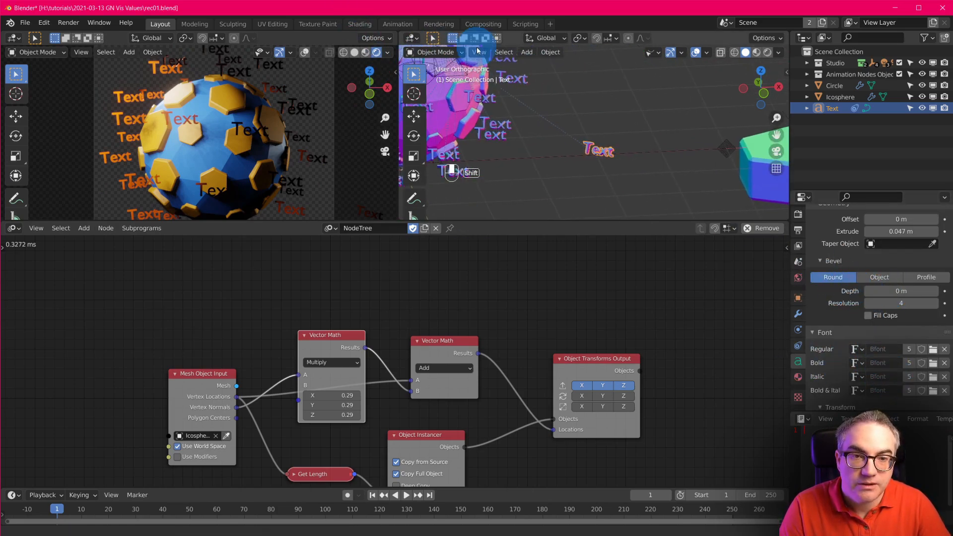
scroll(602, 171, "up", 5)
scroll(608, 191, "up", 1)
middle_click_drag(611, 181, 617, 120, "shift")
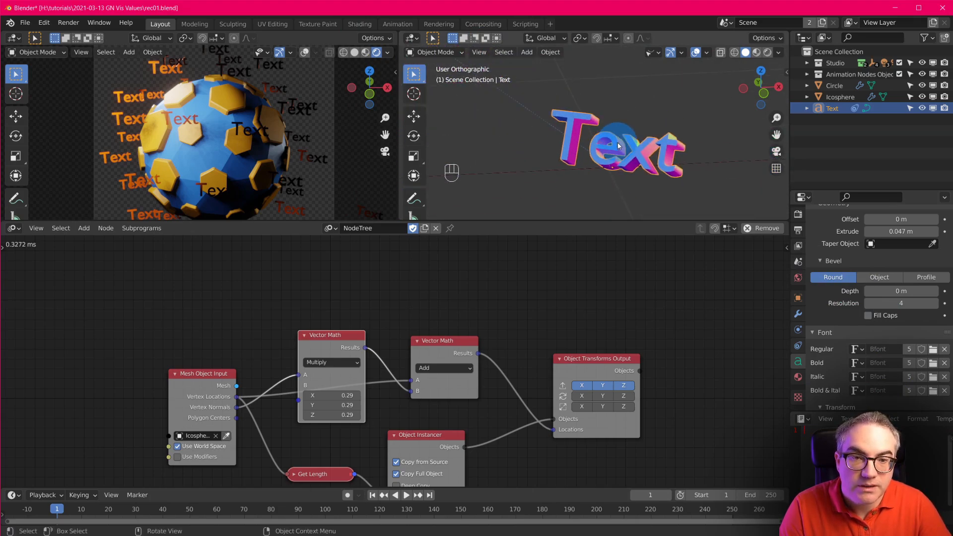
scroll(618, 141, "up", 2)
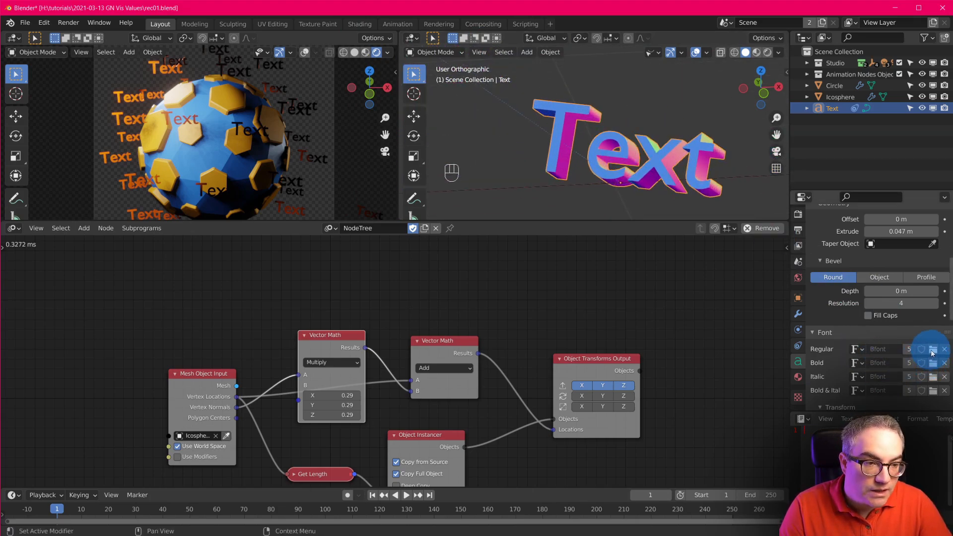
left_click(932, 350)
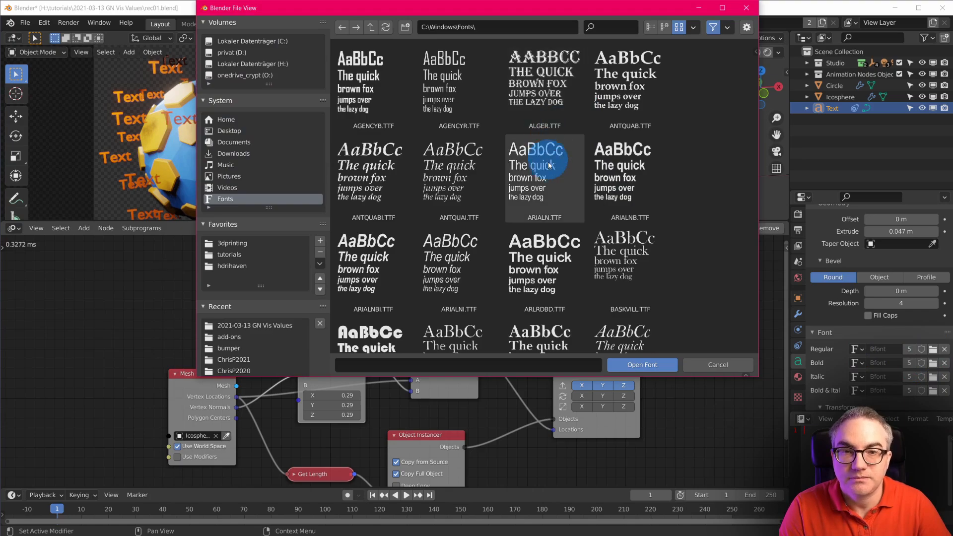
double_click(348, 68)
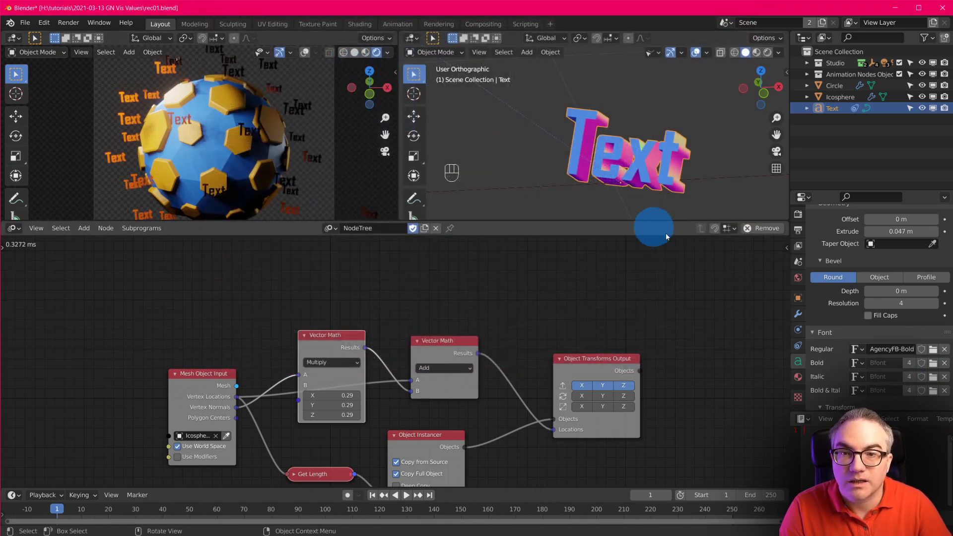
Set the Text object's bevel resolution to 1 and depth to 0.002 m, and check the letter edges in the render
left_click(868, 303)
left_click(868, 303)
left_click(868, 303)
left_click_drag(896, 292, 900, 292, "shift")
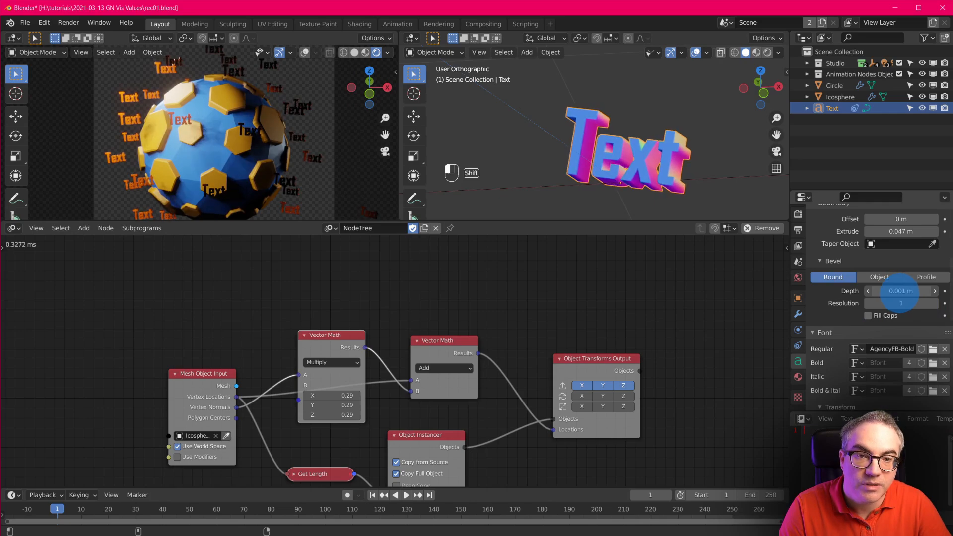
scroll(201, 151, "up", 3)
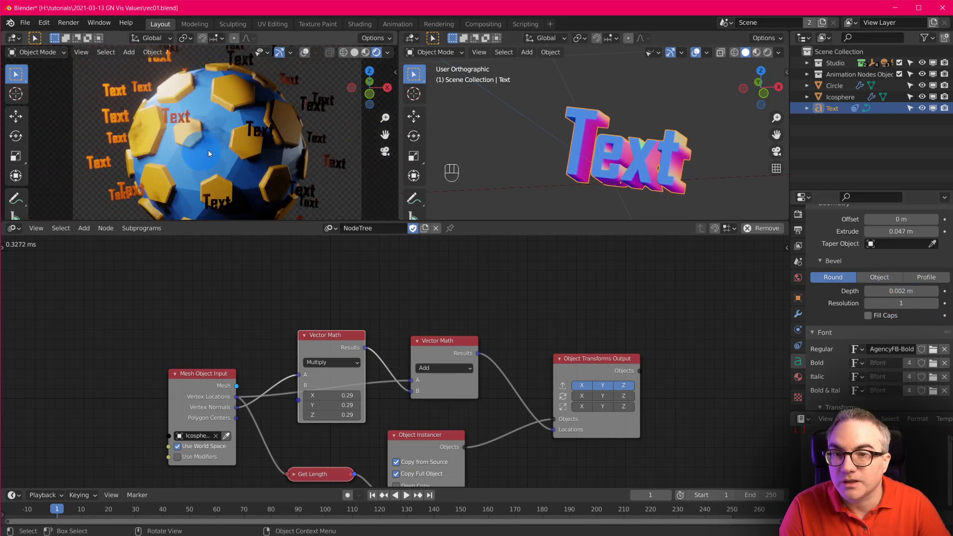
middle_click_drag(301, 147, 272, 125, "shift")
scroll(281, 160, "down", 2)
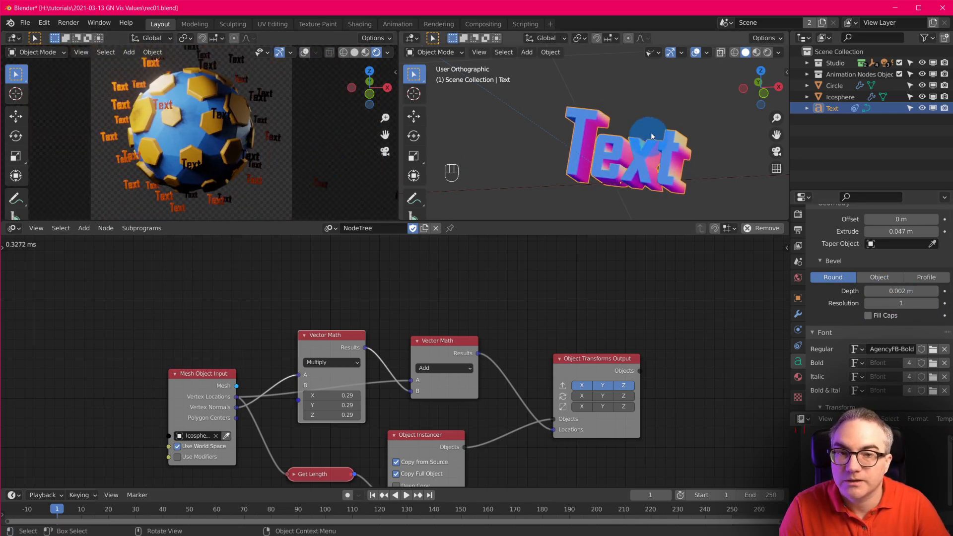
Show the lights in the solid viewport, then move the Fill spot light in top view and rotate it toward the sphere
scroll(658, 144, "down", 6)
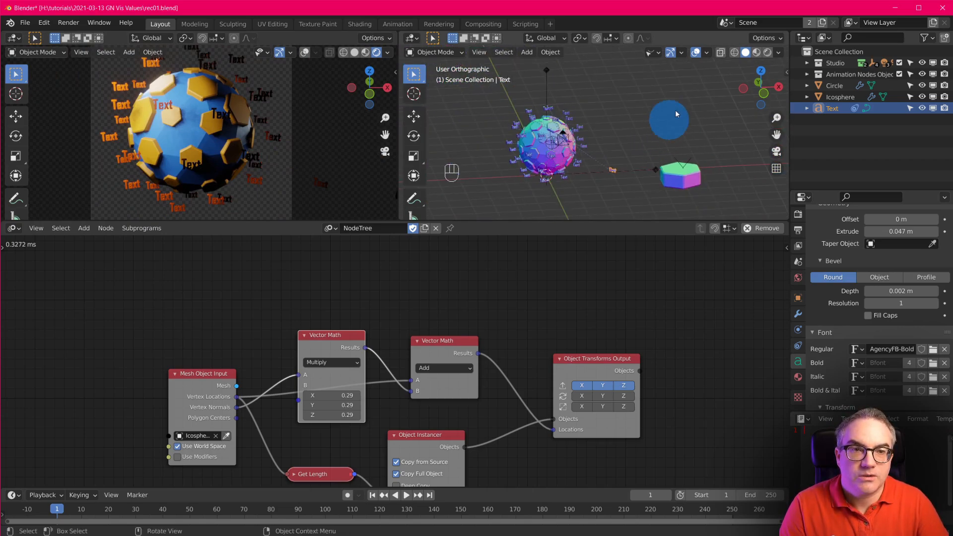
left_click(659, 54)
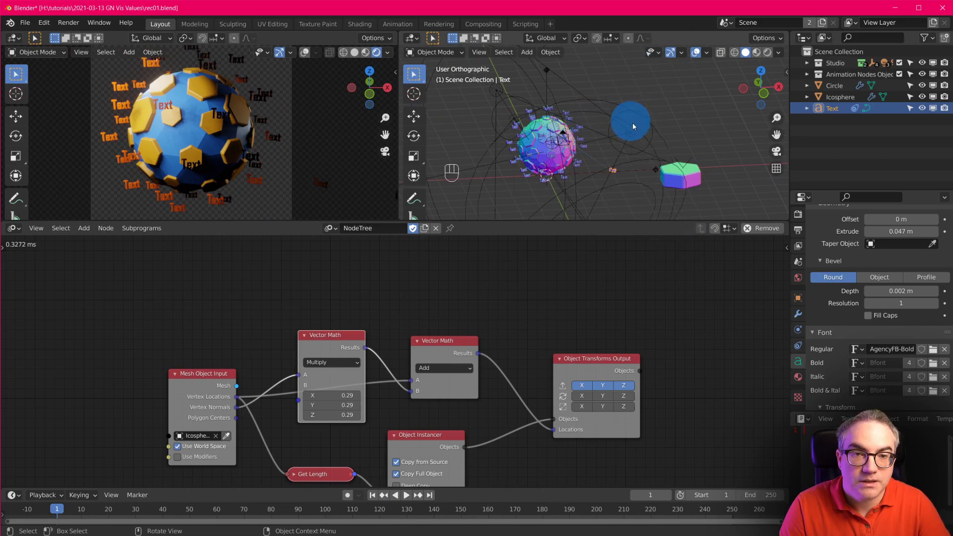
left_click(667, 144)
key("KP_7")
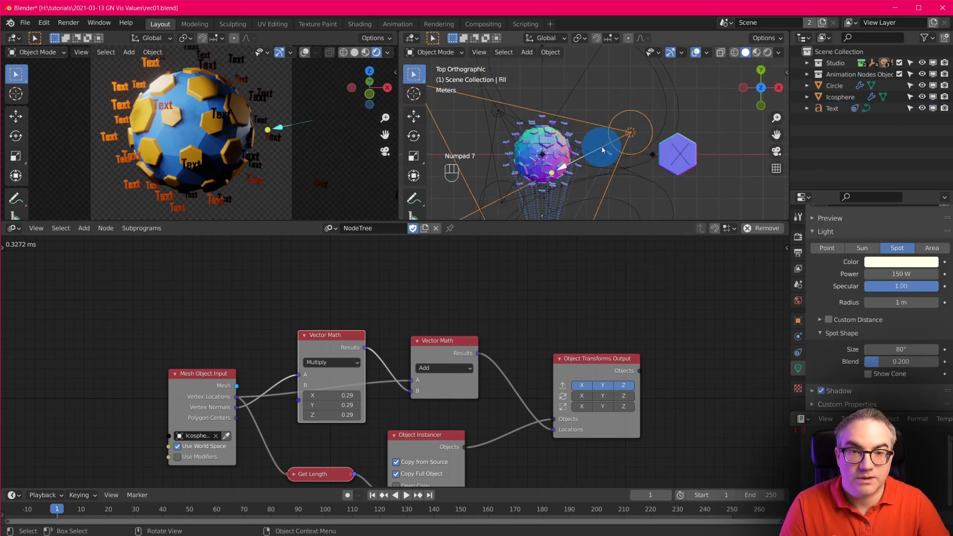
key("g")
key("r")
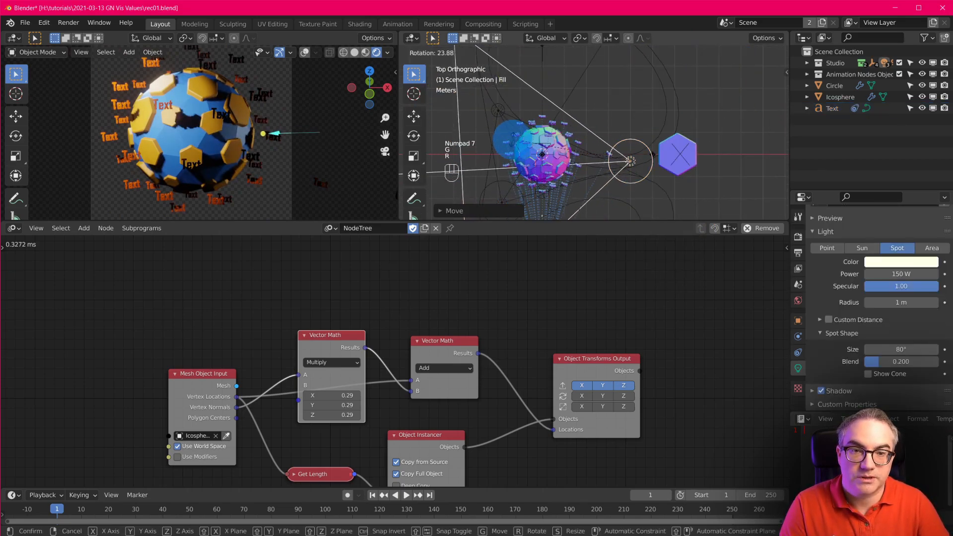
left_click(513, 142)
Tint the Fill light pale yellow, set its power to 300 W and check the lighting on the sphere
left_click(901, 270)
left_click(869, 175)
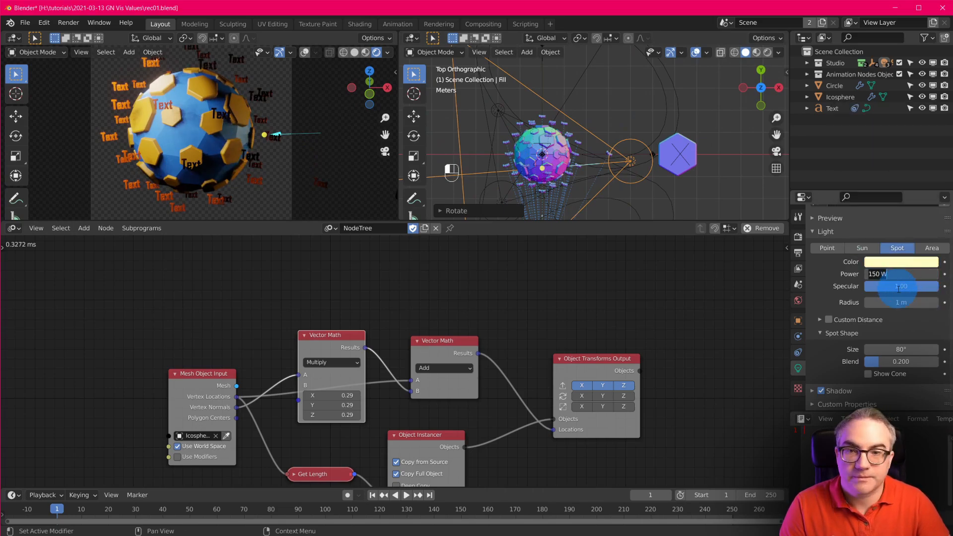
middle_click_drag(300, 88, 267, 142)
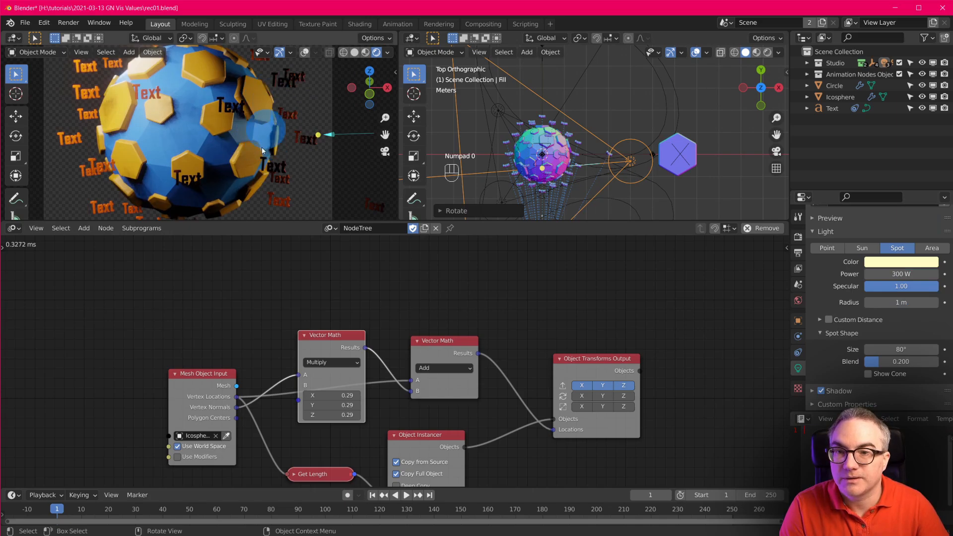
middle_click_drag(315, 185, 272, 128)
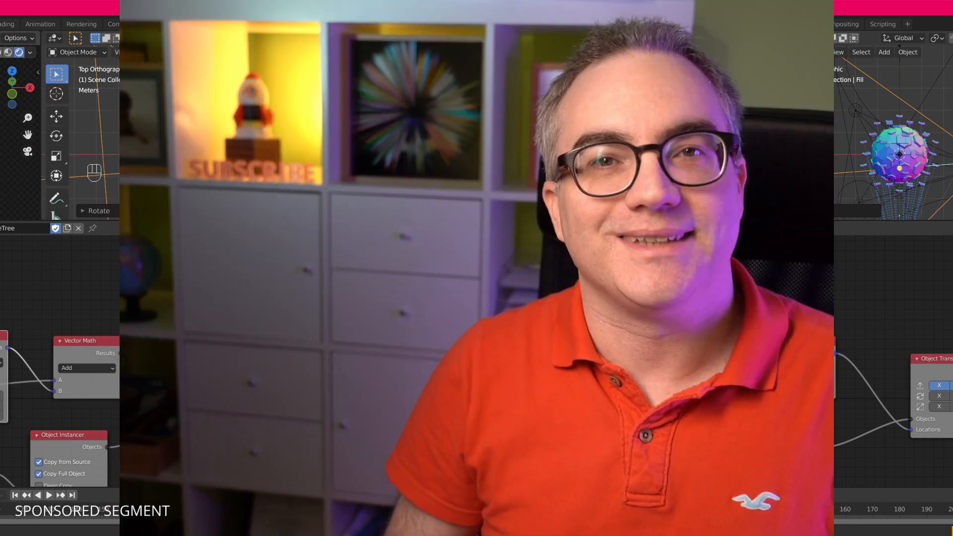
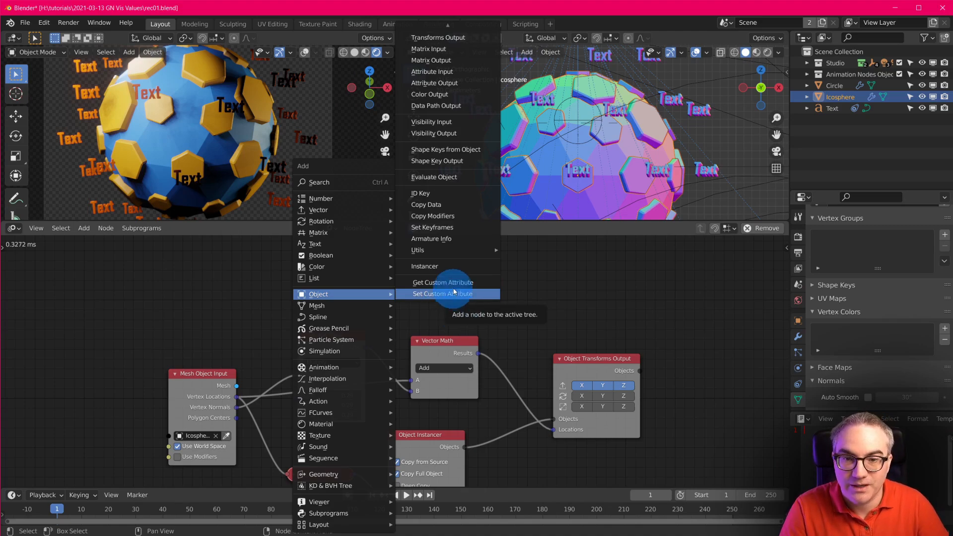
Add a Get Custom Attribute node and an Object Input node that uses the Icosphere
left_click(442, 282)
left_click(303, 256)
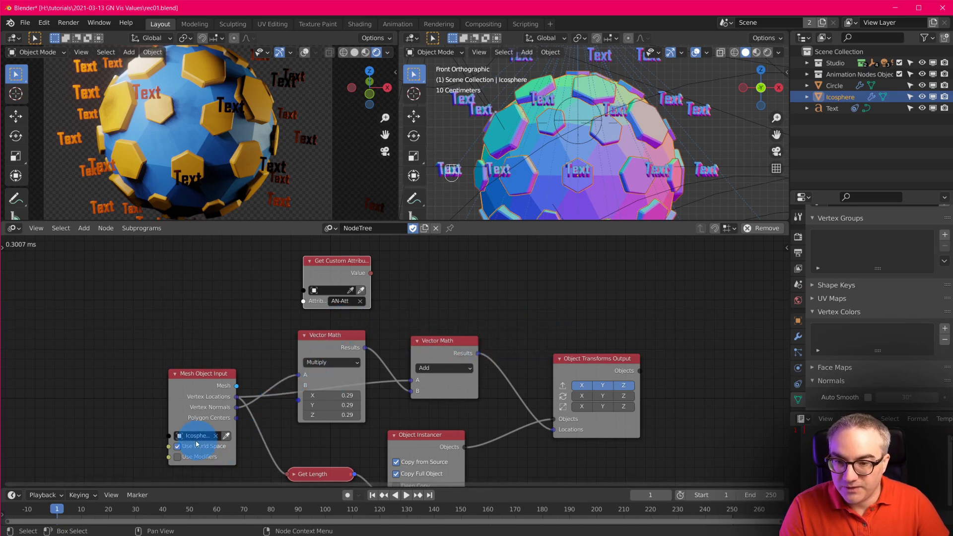
key("shift+a")
mouse_move(110, 298)
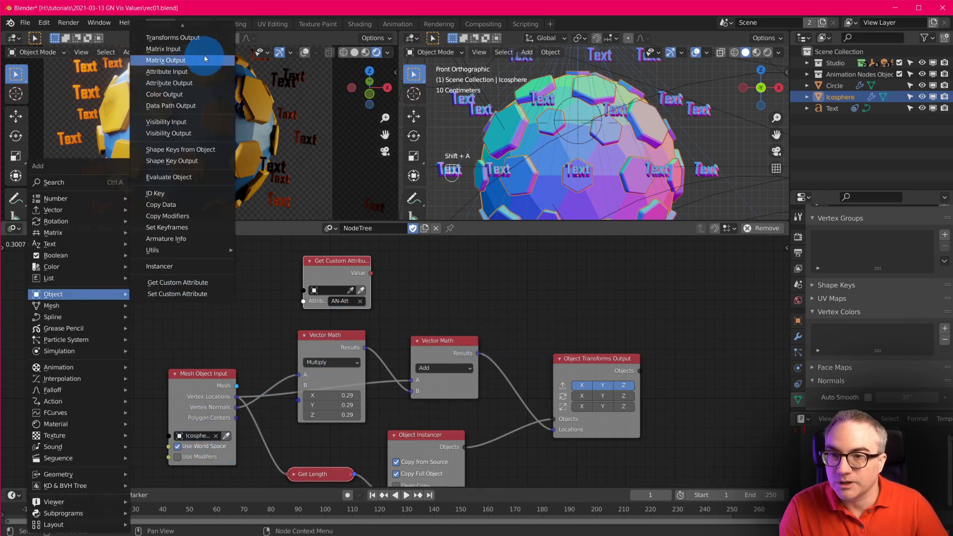
key("shift+a")
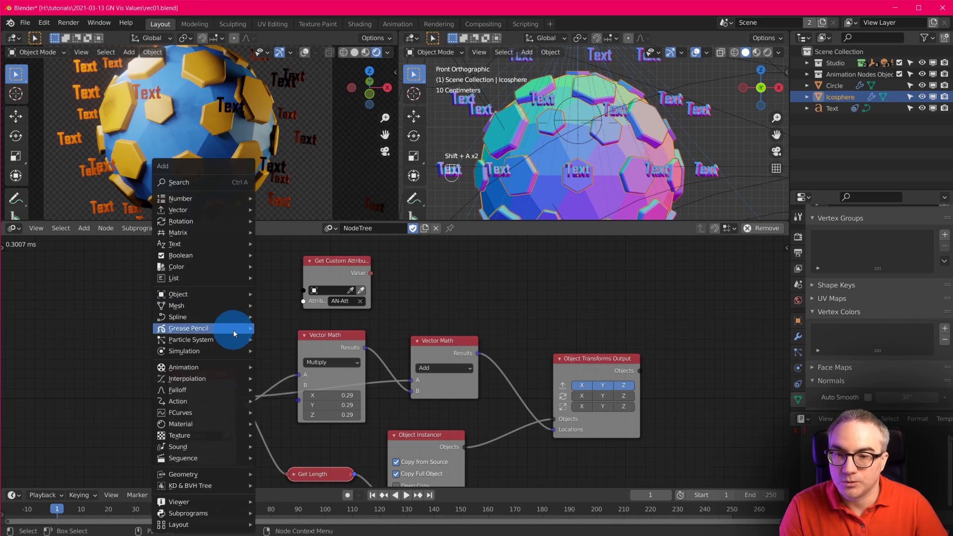
mouse_move(213, 294)
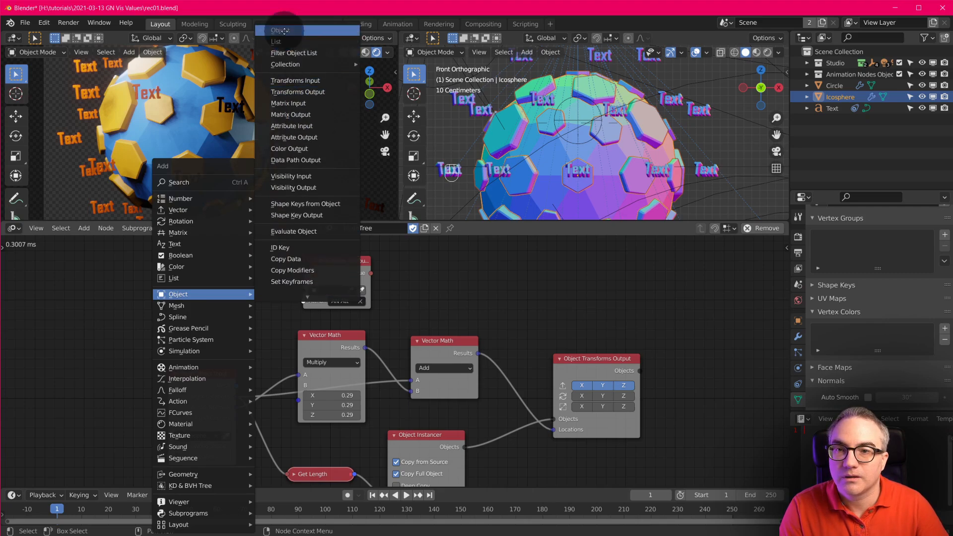
left_click(298, 36)
left_click(51, 294)
key("ctrl+c")
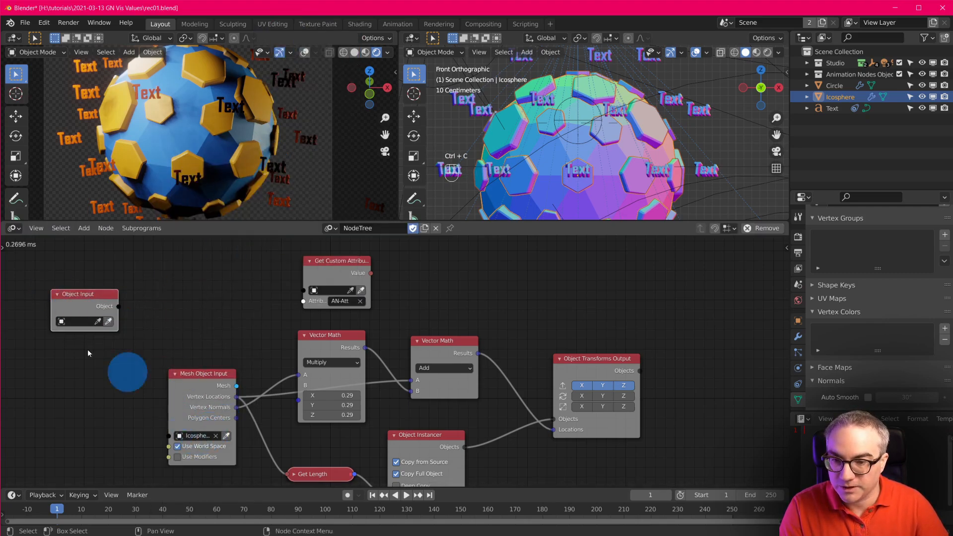
key("ctrl+v")
Connect the Object Input to both Mesh Object Input and Get Custom Attribute, and arrange the nodes so they do not overlap
left_click_drag(118, 306, 169, 435)
left_click_drag(118, 306, 269, 260)
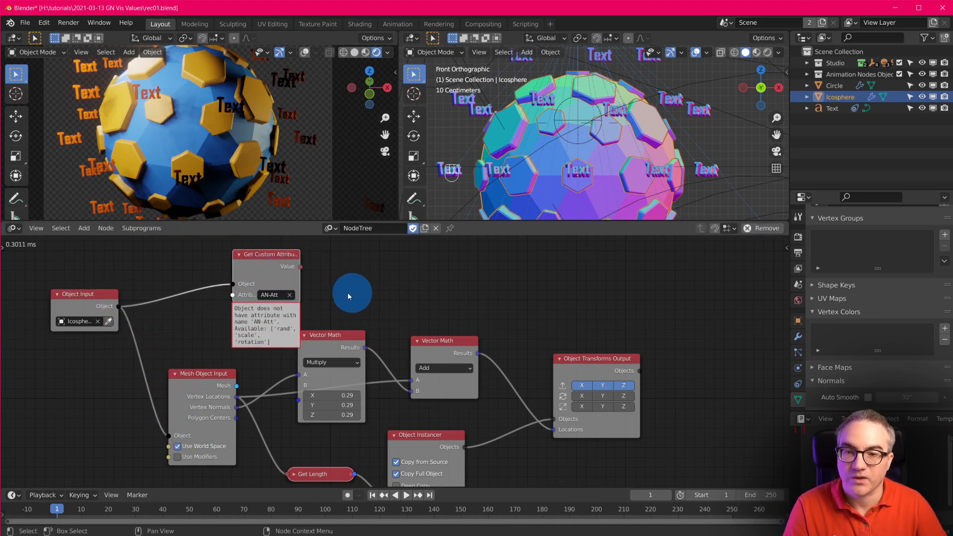
left_click_drag(70, 301, 74, 326)
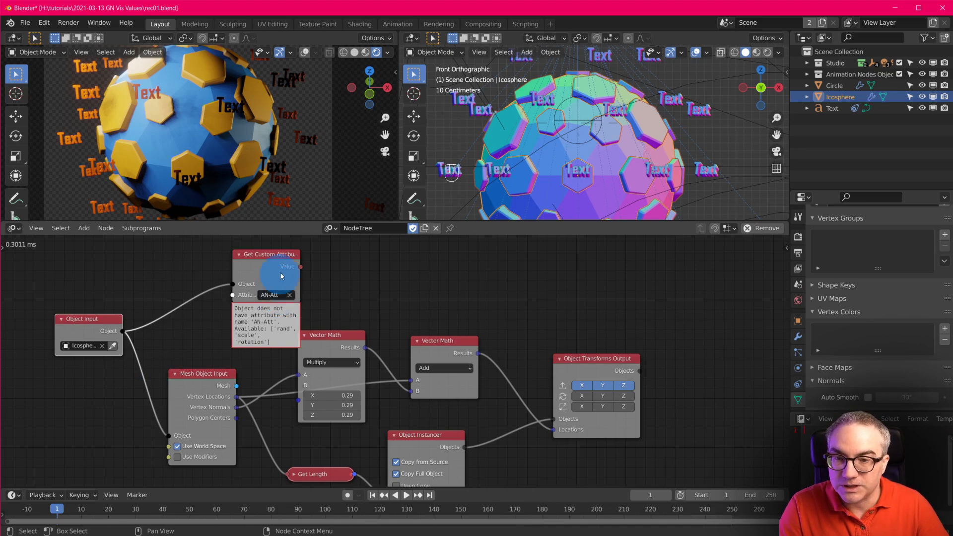
left_click_drag(280, 272, 255, 264)
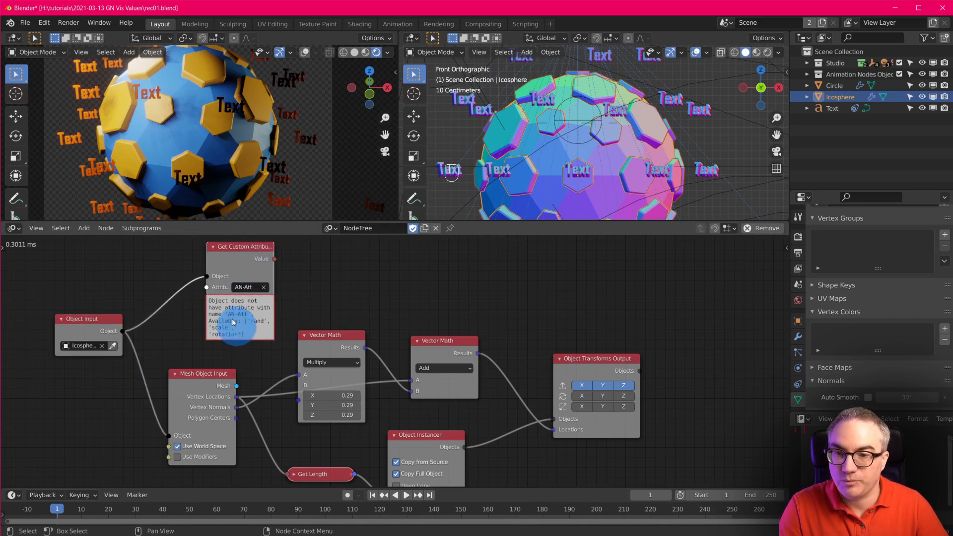
Set the attribute name in the Get Custom Attribute node to rand
scroll(263, 327, "up", 2)
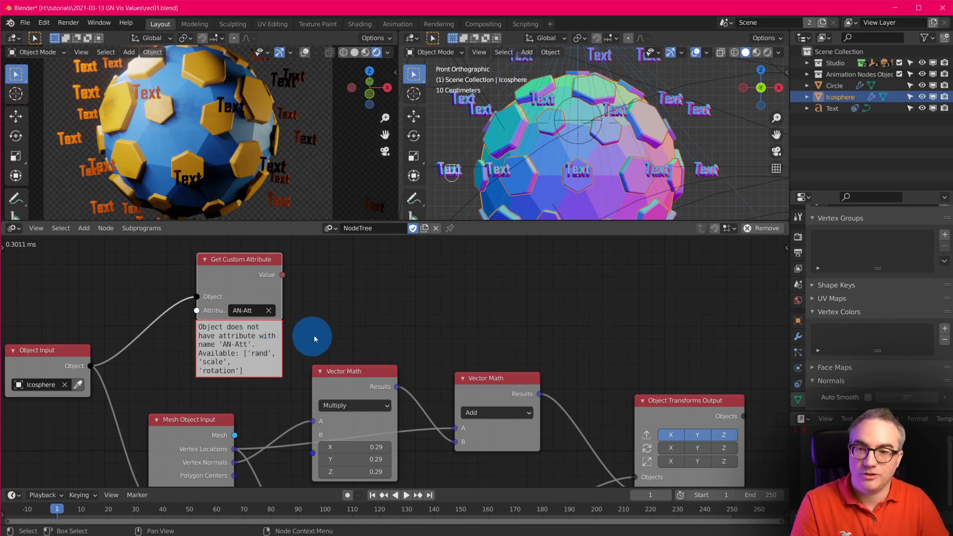
left_click(247, 311)
type("re")
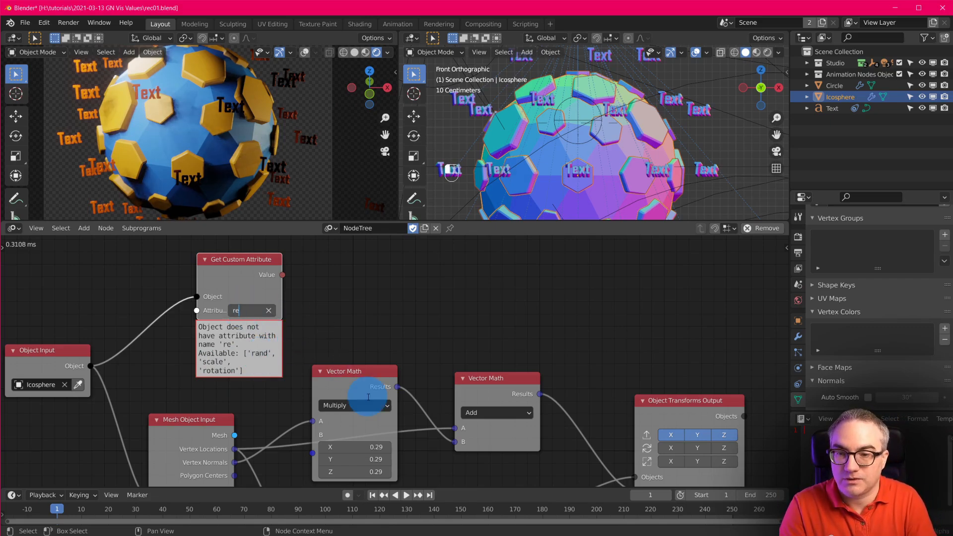
type("nd")
key("Return")
scroll(346, 312, "down", 3)
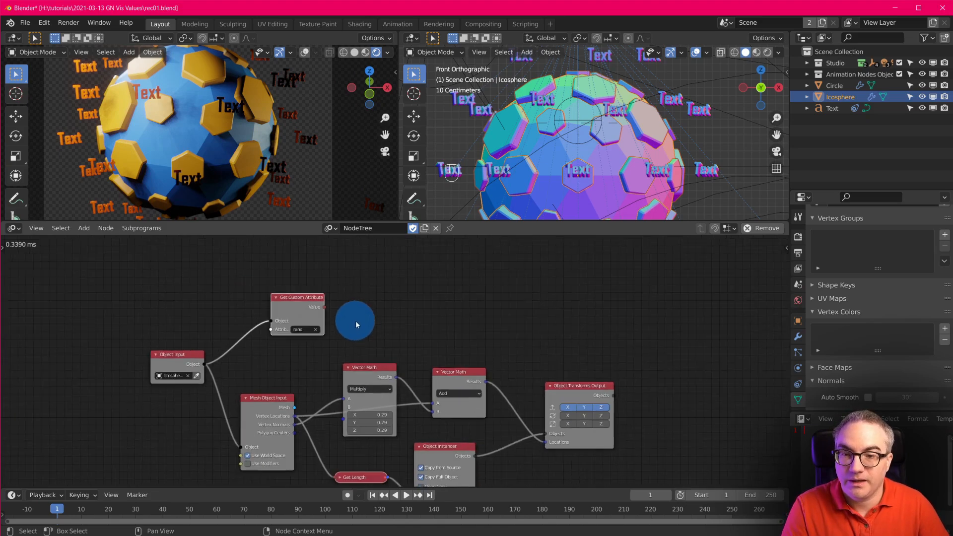
Add a Viewer node and connect the Get Custom Attribute node's Value output to it
scroll(411, 325, "up", 3)
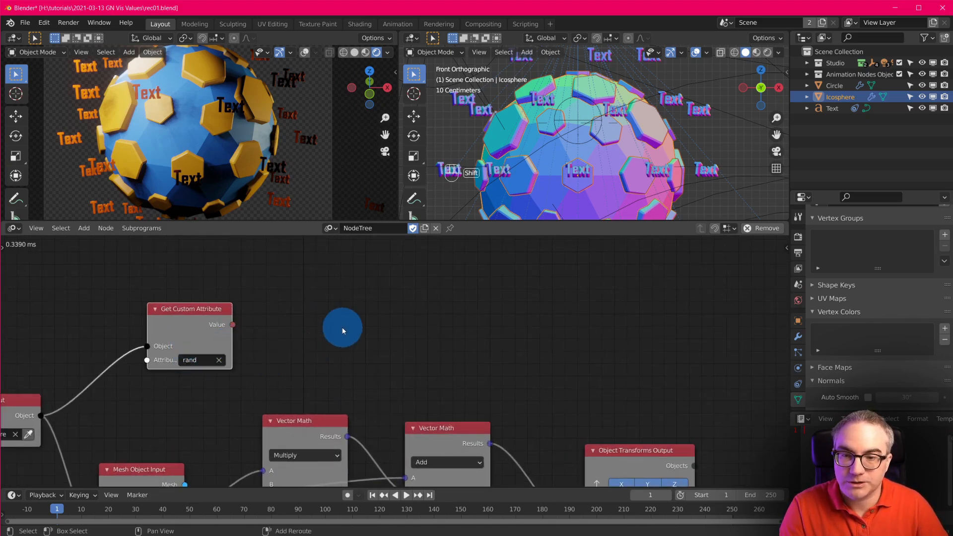
key("shift+a")
mouse_move(408, 306)
mouse_move(362, 502)
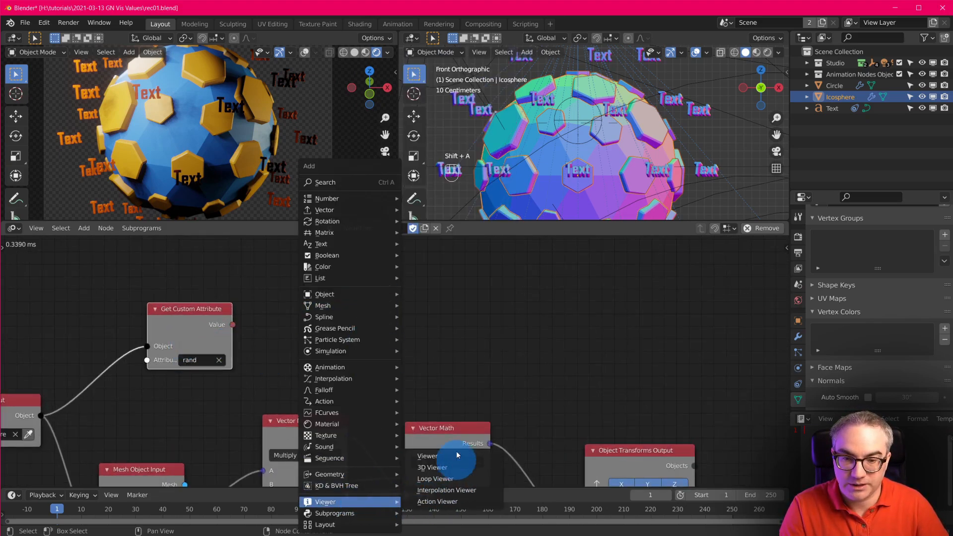
left_click(298, 308)
left_click_drag(232, 325, 297, 326)
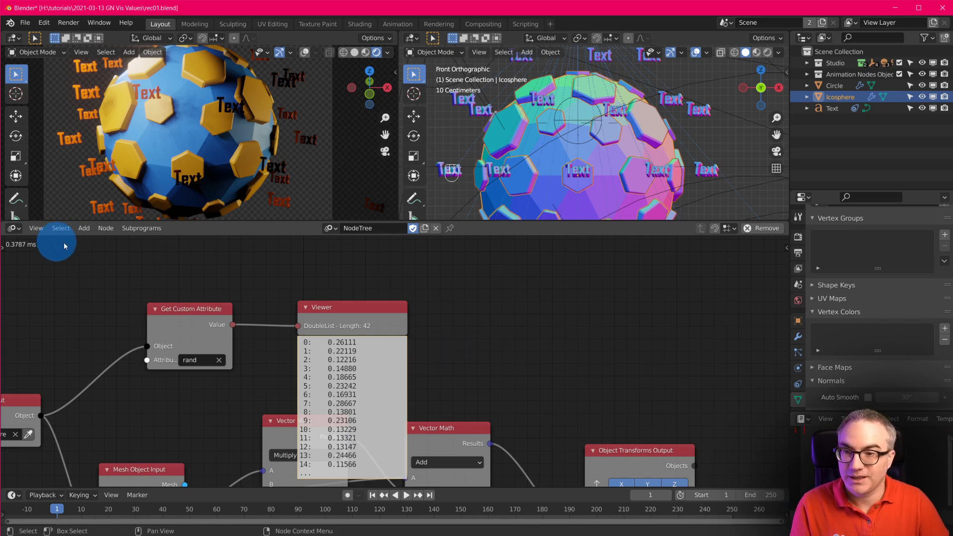
Split the node editor, show the Geometry Node Editor in the new area, and check the Min and Max values of Attribute Randomize
left_click_drag(7, 220, 243, 228)
left_click(19, 230)
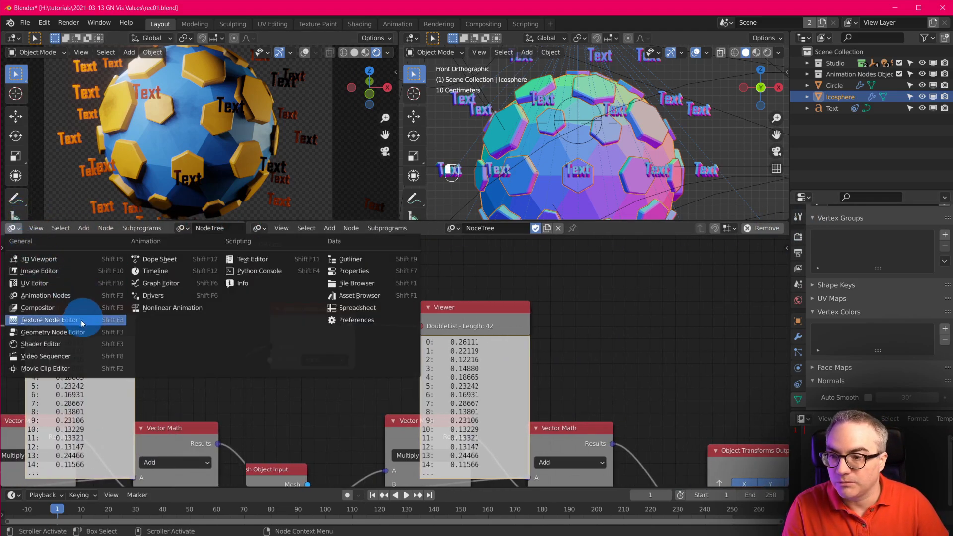
left_click(55, 335)
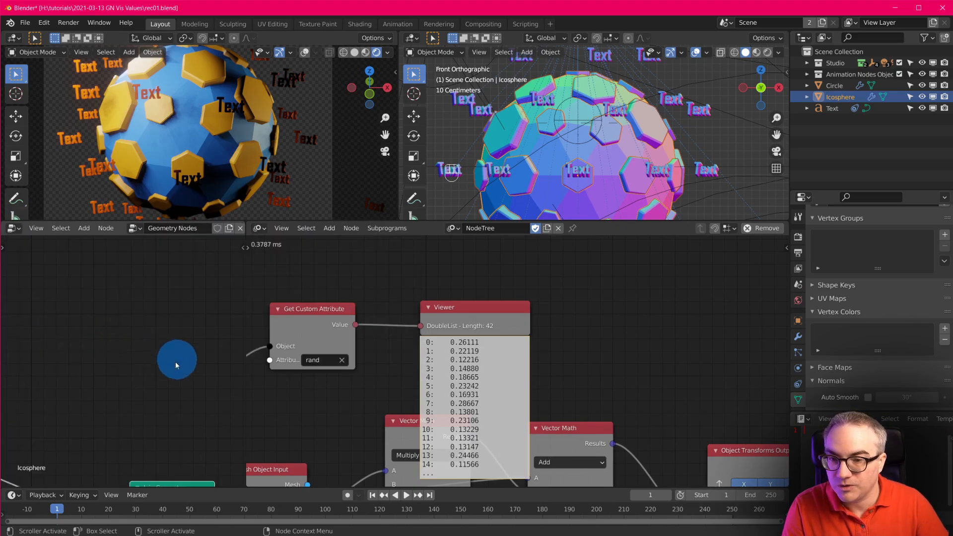
middle_click_drag(91, 353, 45, 404)
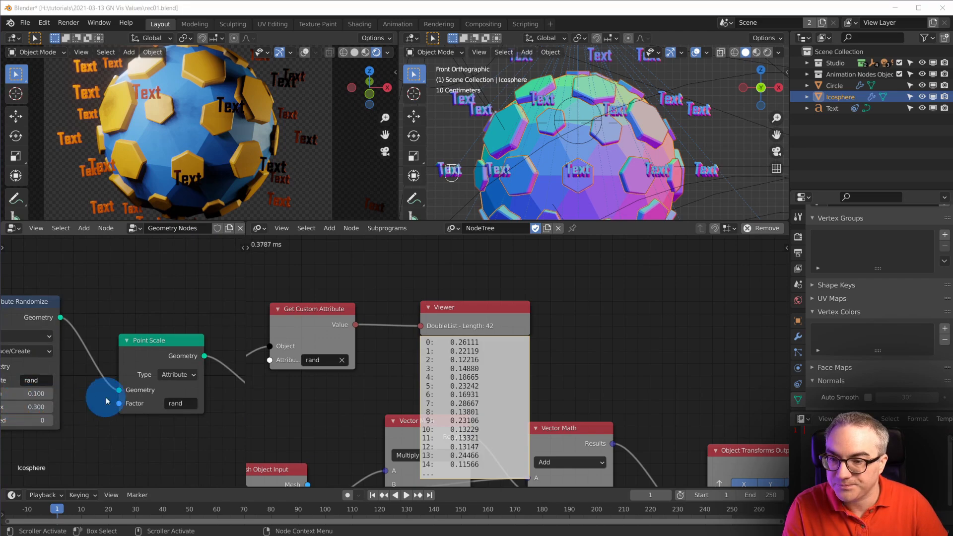
middle_click_drag(104, 398, 235, 392)
scroll(188, 412, "up", 3)
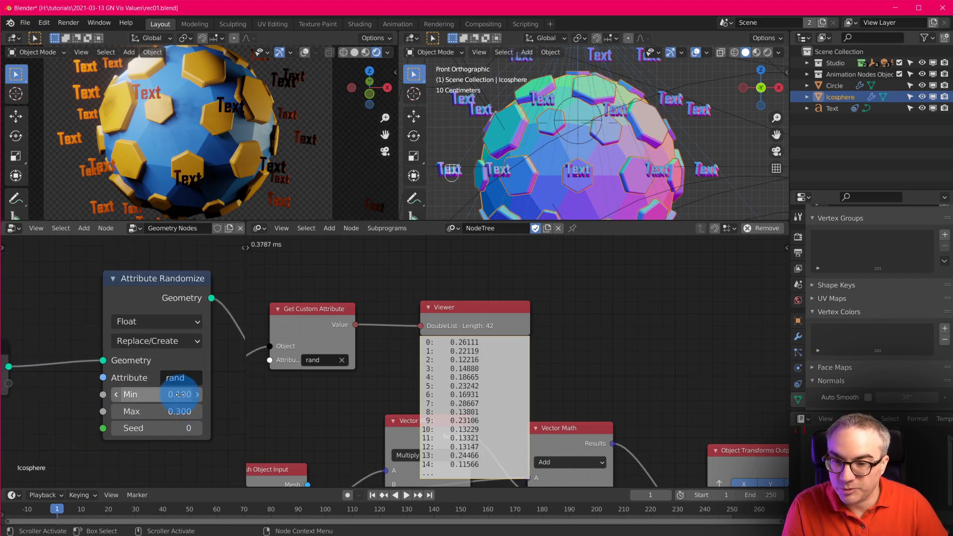
scroll(111, 393, "down", 5)
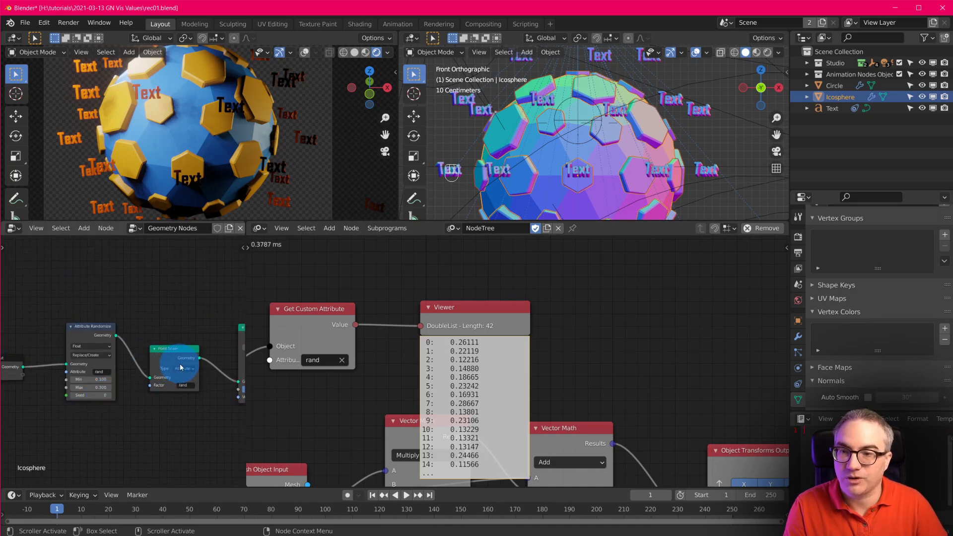
middle_click_drag(159, 389, 119, 355)
scroll(120, 356, "down", 1)
Move the Viewer node up to read the attribute values, then delete it
left_click_drag(472, 307, 493, 265)
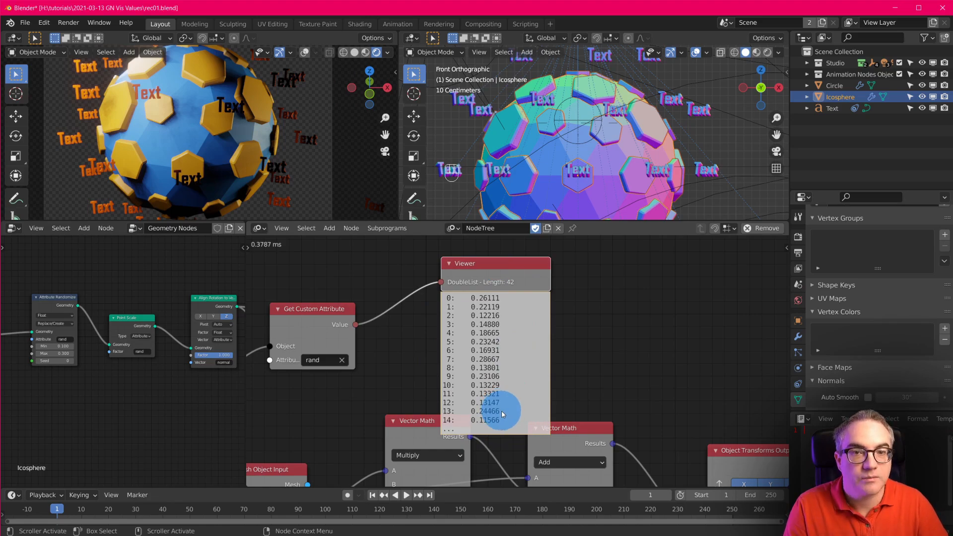
scroll(600, 380, "down", 3)
scroll(604, 382, "up", 2)
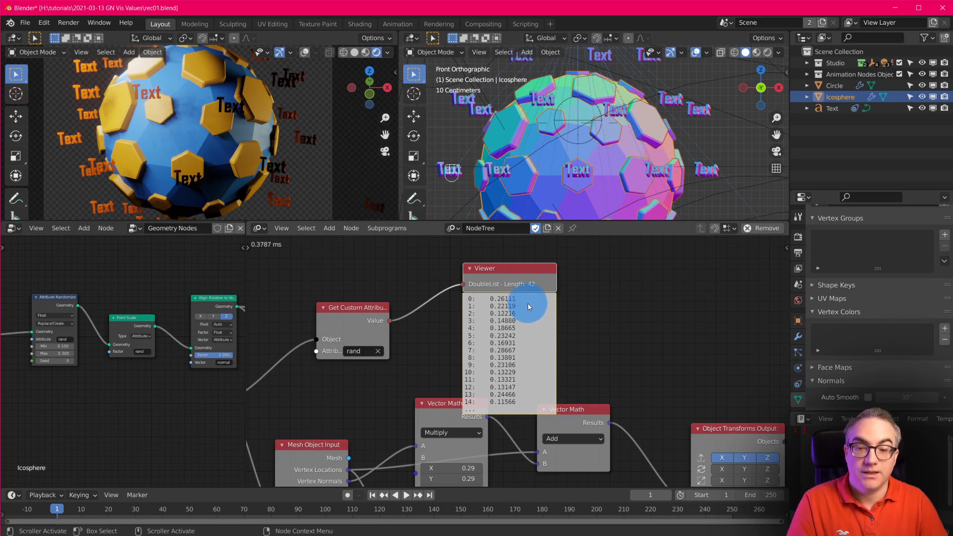
key("x")
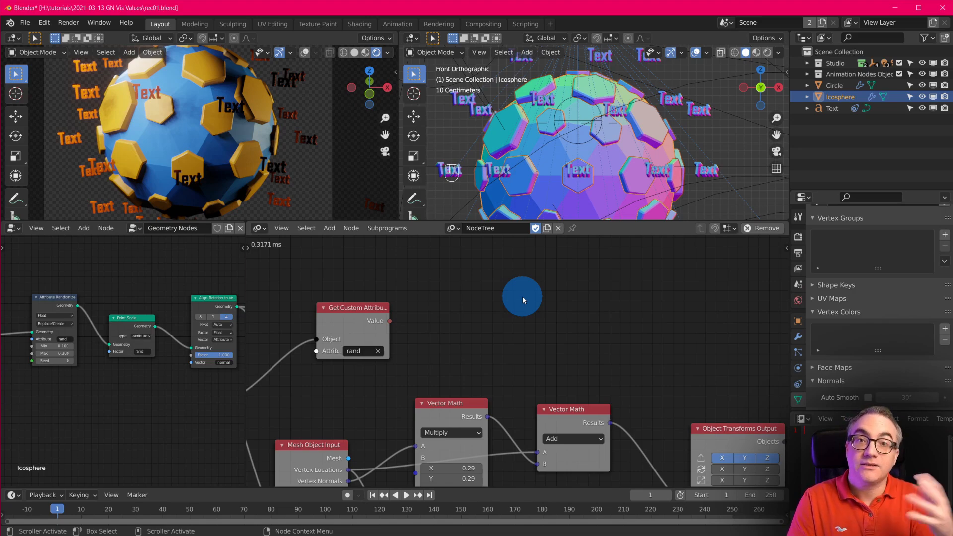
Add a Loop subprogram and place its Loop Input node in the free space below the Object Instancer
scroll(530, 309, "down", 3)
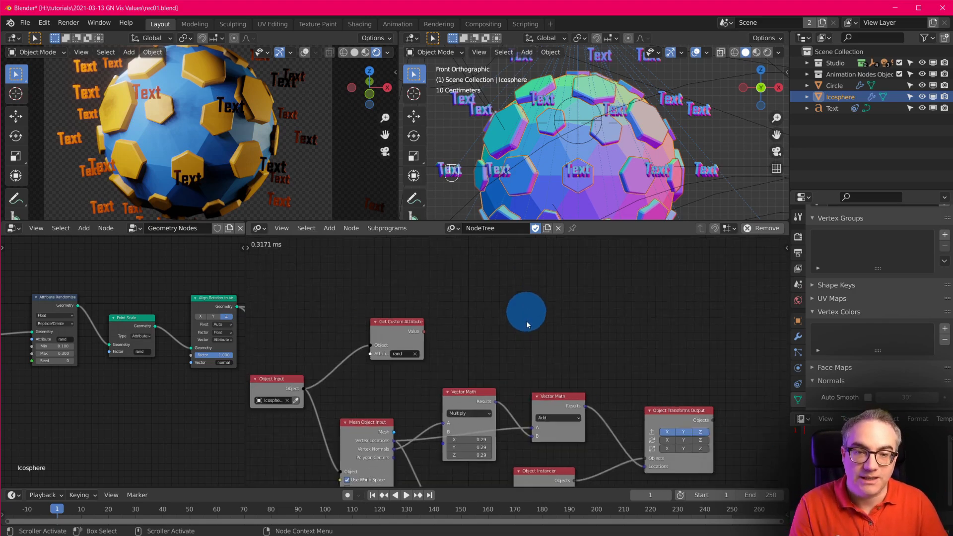
mouse_move(526, 321)
middle_mouse_down()
mouse_move(537, 238)
mouse_move(564, 472)
mouse_move(521, 485)
mouse_move(523, 314)
middle_mouse_up()
middle_click_drag(519, 408, 546, 323)
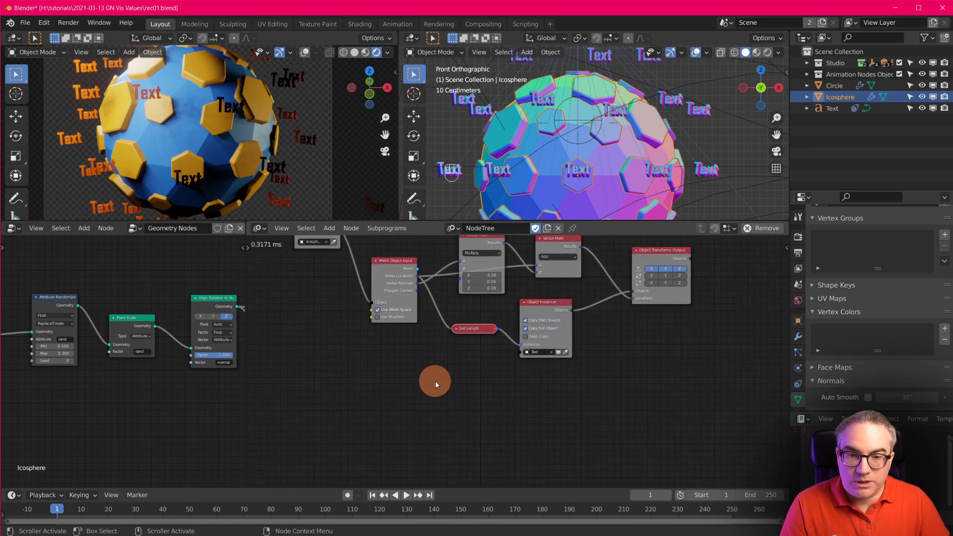
key("shift+a")
mouse_move(405, 411)
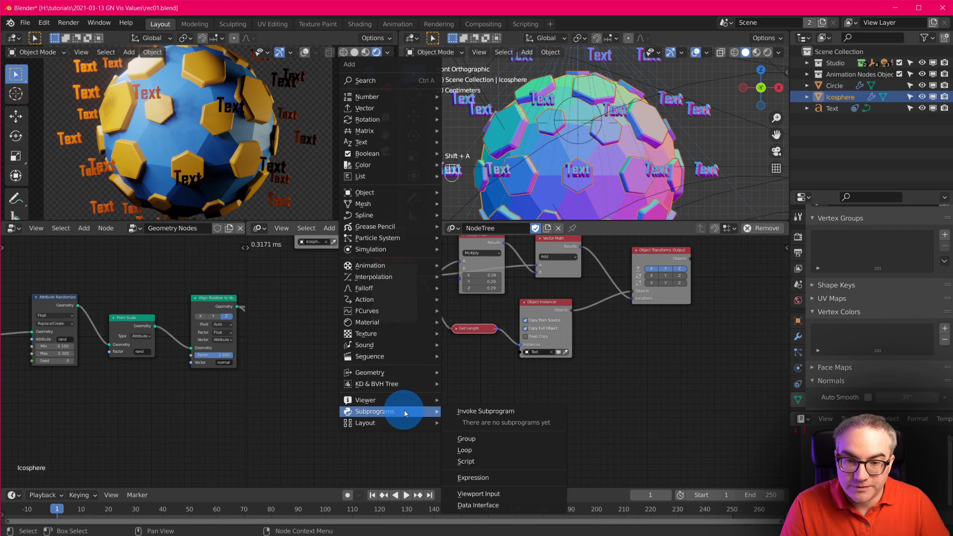
left_click(516, 446)
left_click(419, 389)
scroll(528, 443, "up", 4)
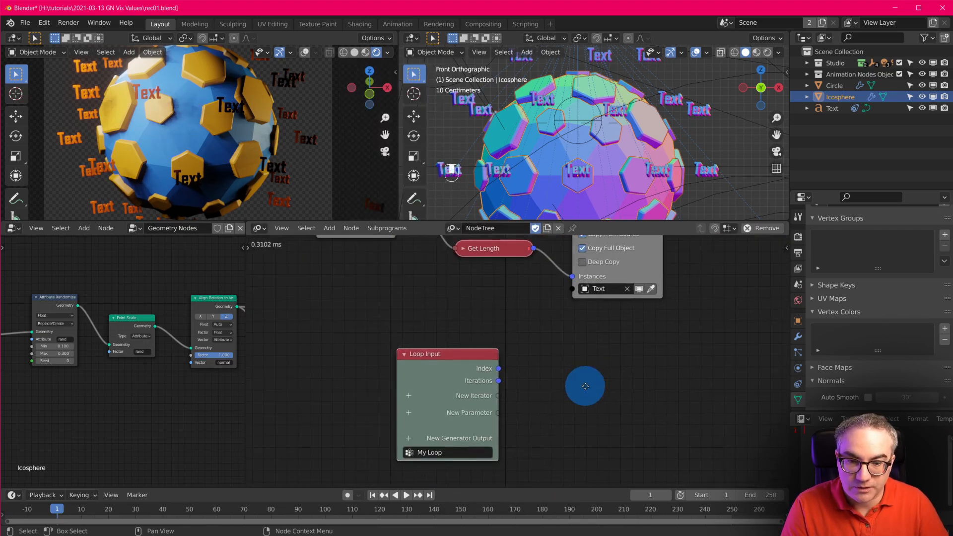
Add a Float List iterator to the Loop Input node
left_click(410, 397)
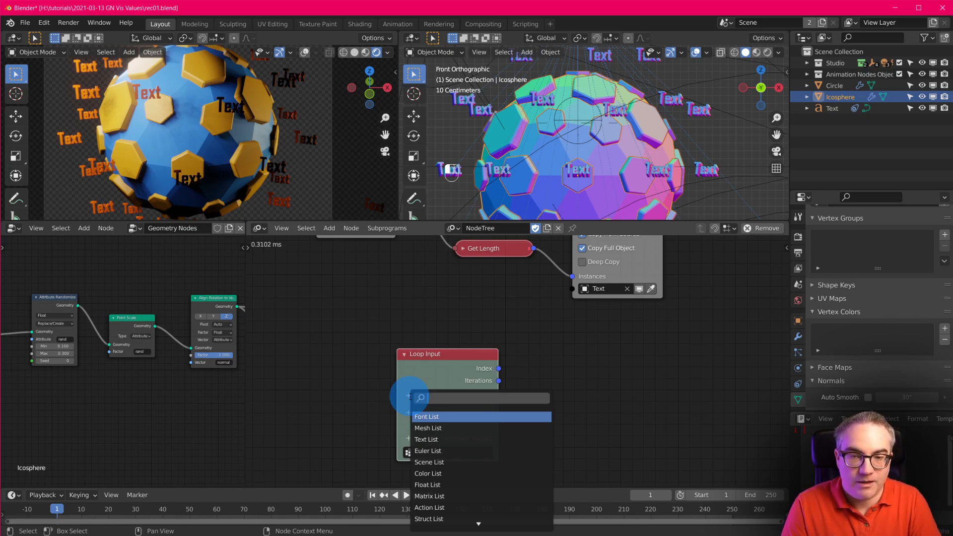
type("float")
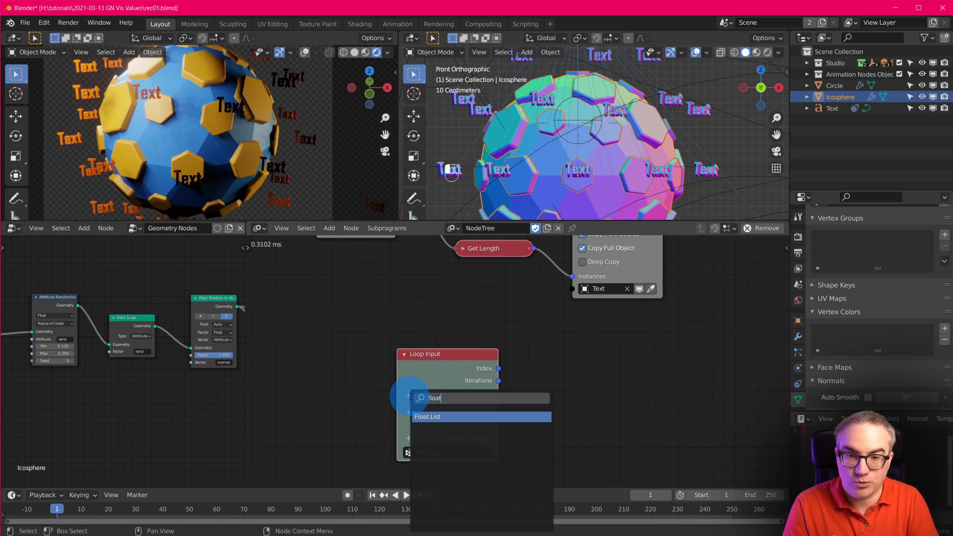
left_click(446, 417)
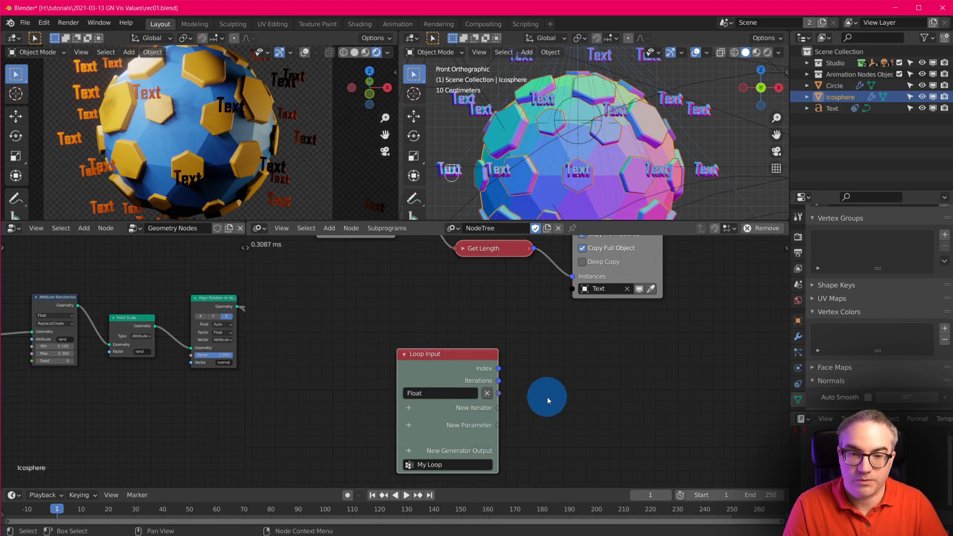
Add a Multiply Math node beside Loop Input, connect the Float iterator to A and set B to 100
middle_click_drag(538, 417, 449, 410)
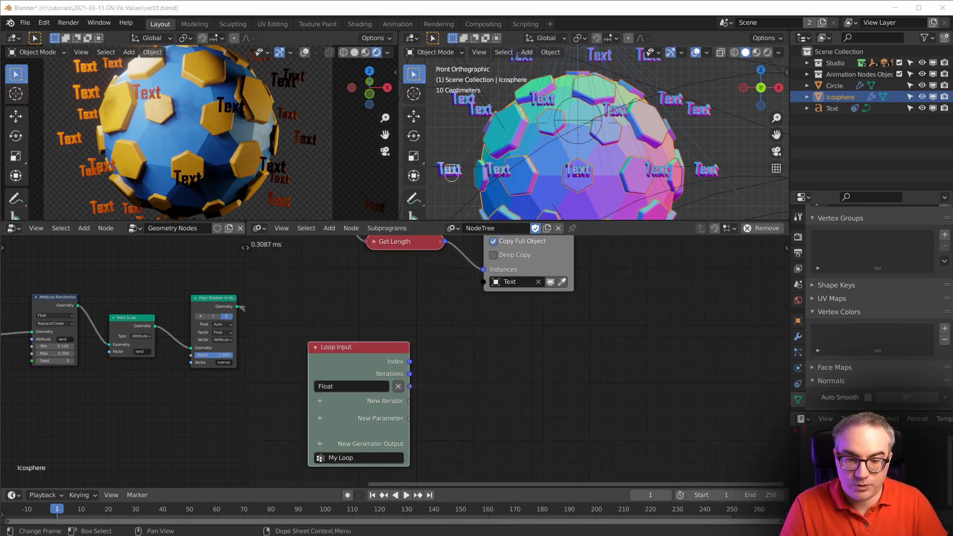
left_click(457, 408)
key("shift+a")
mouse_move(527, 63)
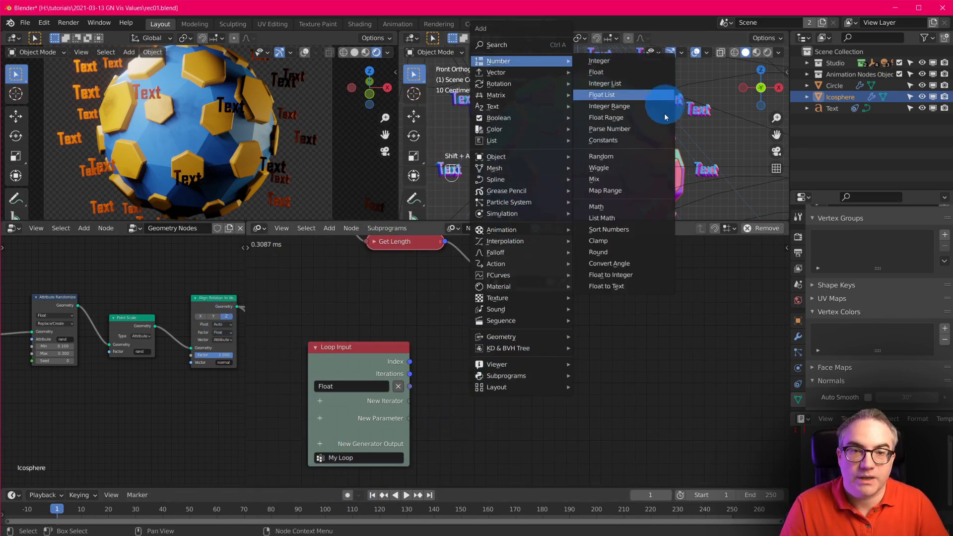
left_click(600, 207)
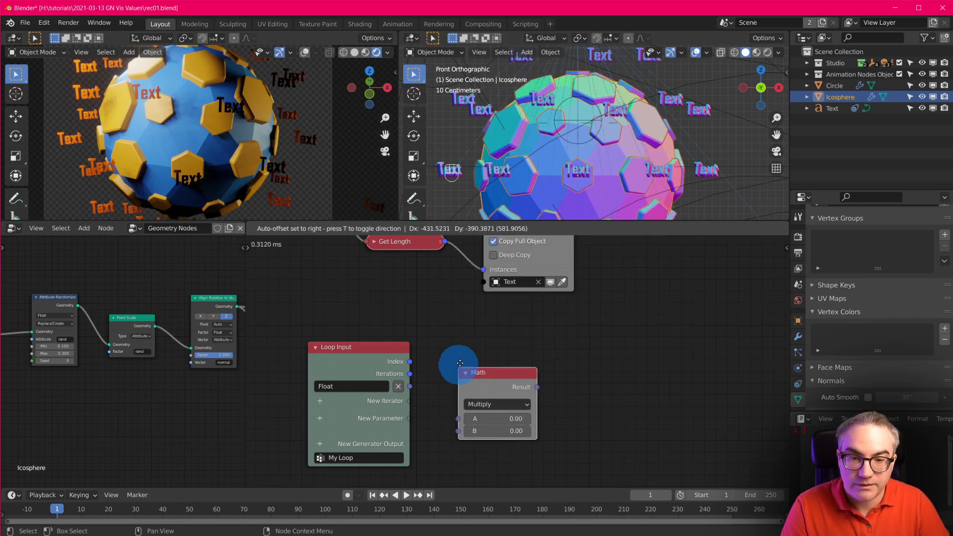
left_click(494, 409)
left_click_drag(461, 413, 410, 387)
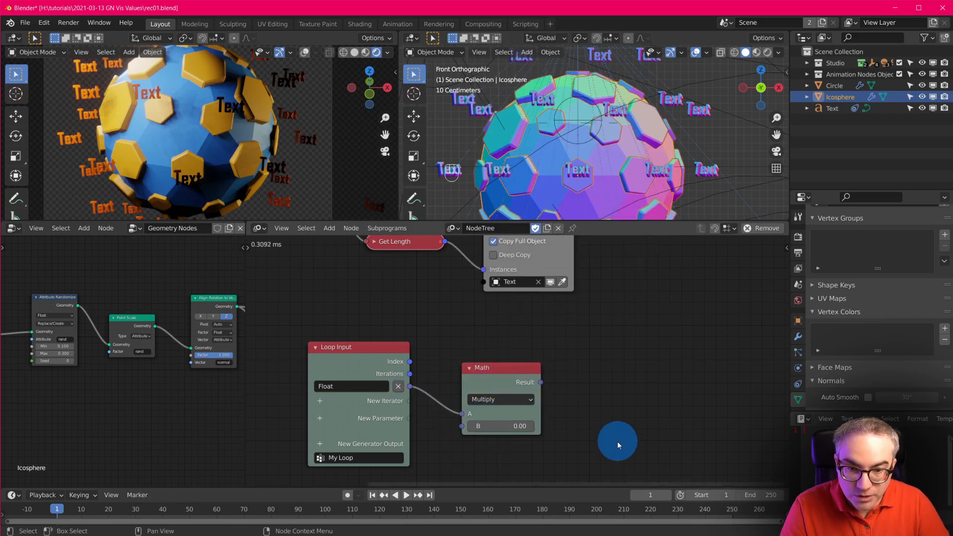
left_click(518, 426)
type("100")
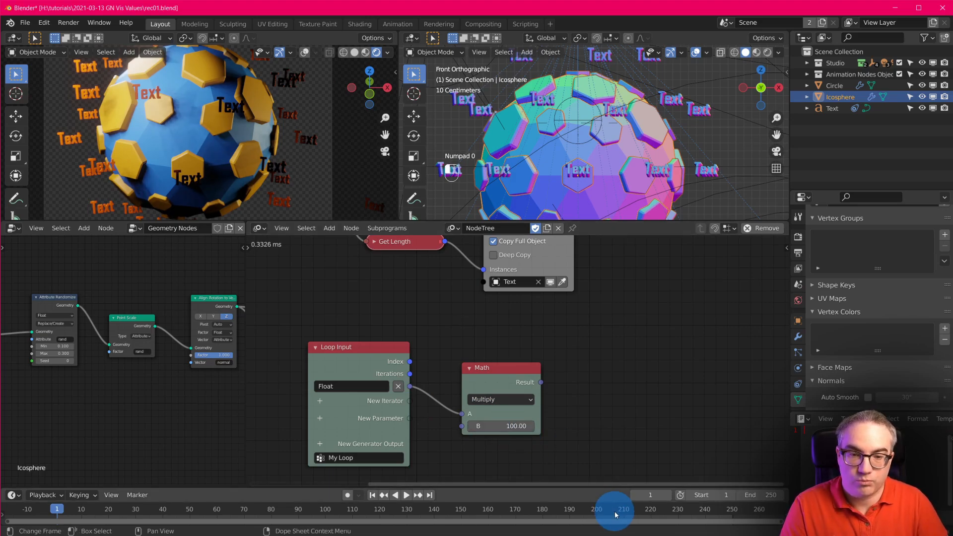
Add a Round Number node, feed it the Math result and set its Decimals to 1
left_click(549, 461)
key("shift+a")
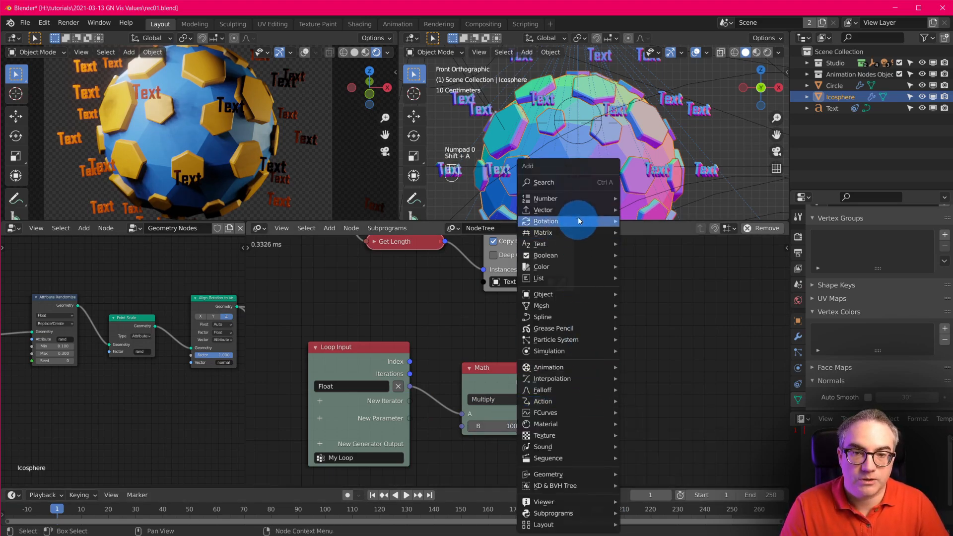
mouse_move(581, 210)
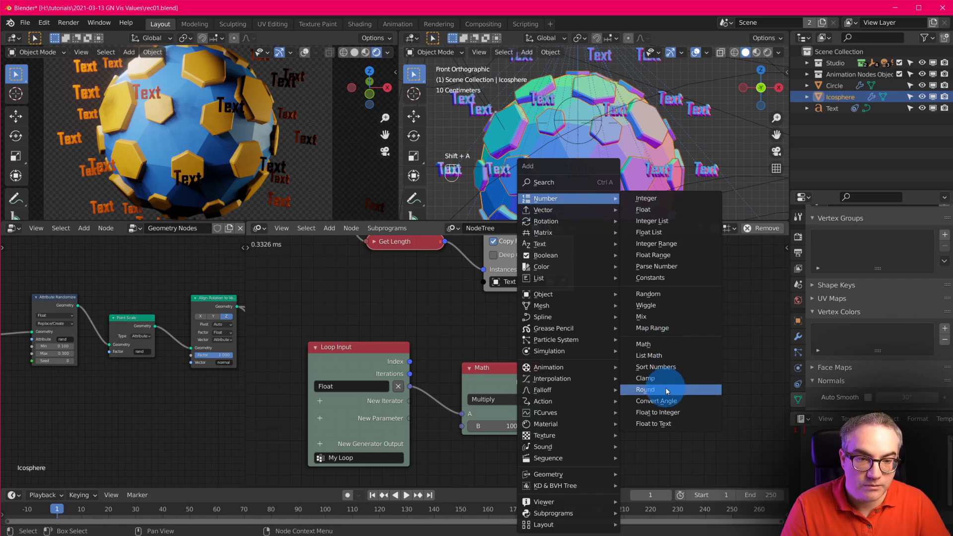
left_click(666, 389)
left_click(571, 361)
left_click_drag(541, 383, 572, 401)
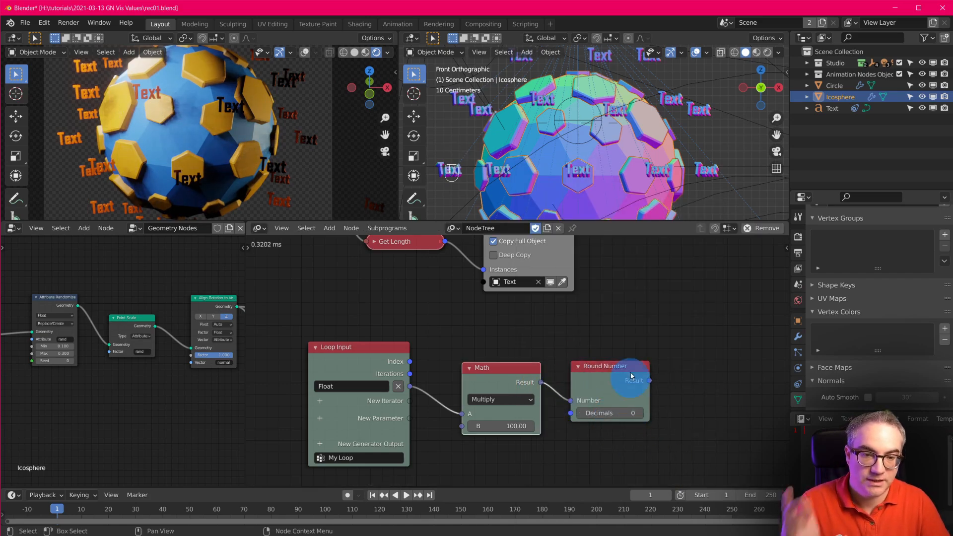
left_click(615, 368)
left_click_drag(616, 370, 620, 387)
left_click(645, 429)
middle_click_drag(684, 389, 593, 380)
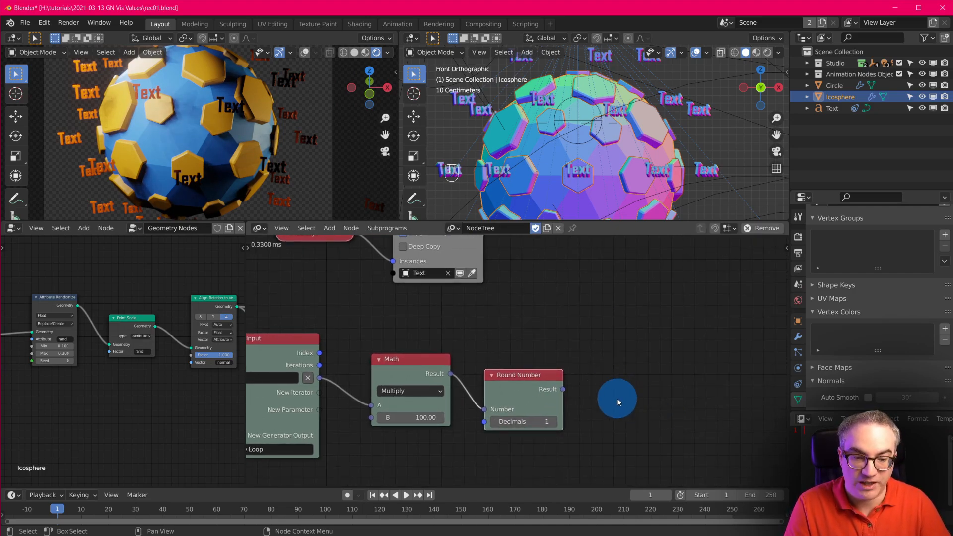
key("shift+a")
mouse_move(600, 257)
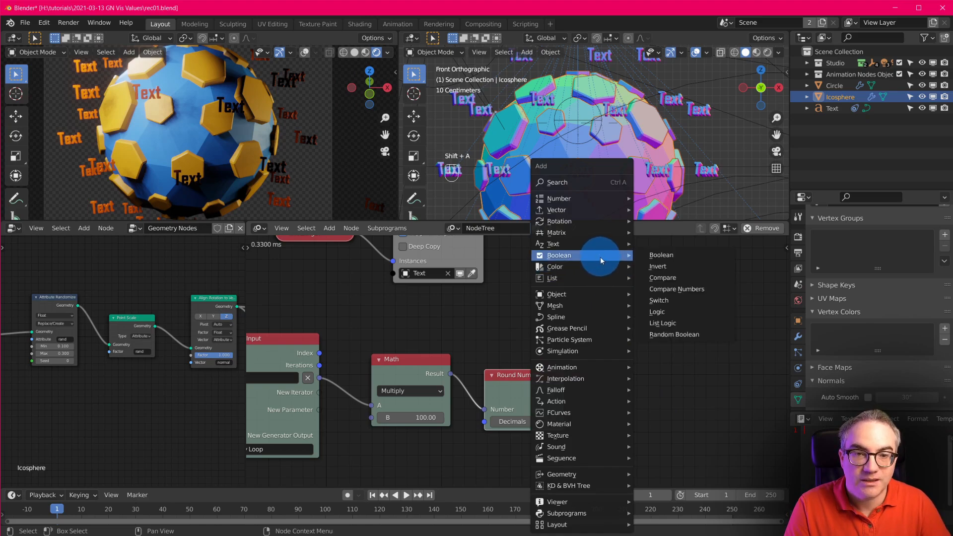
Add a Text List generator output to the loop and place its node after Round Number
middle_click_drag(437, 344, 547, 340)
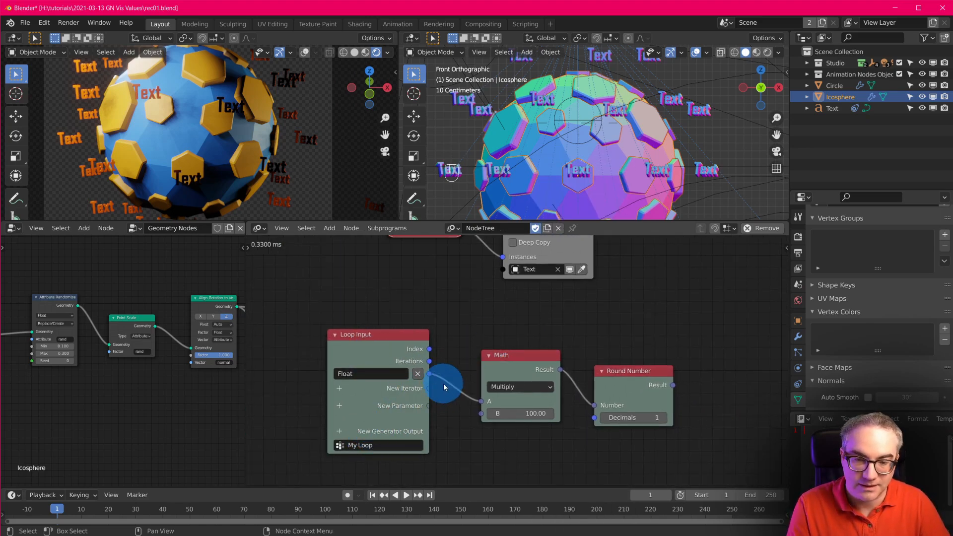
left_click(340, 431)
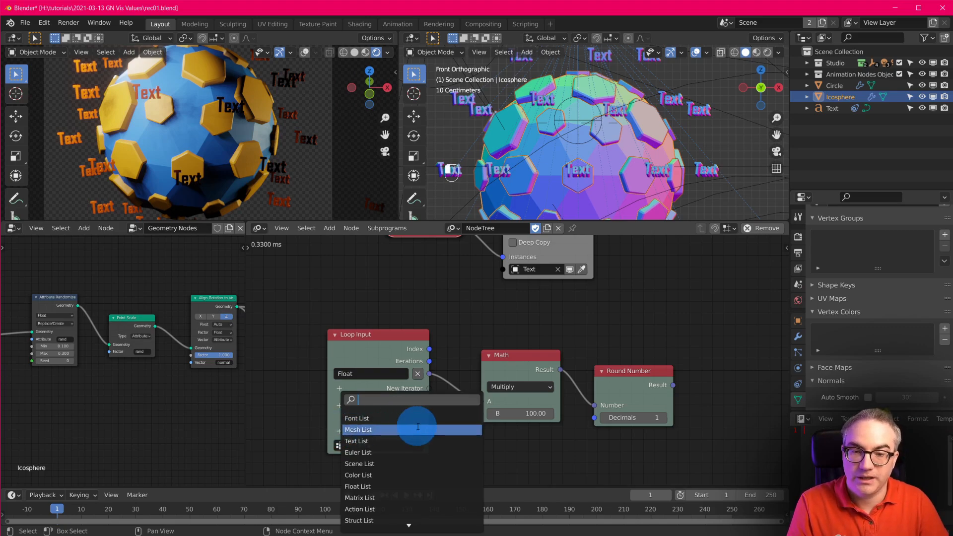
left_click(359, 441)
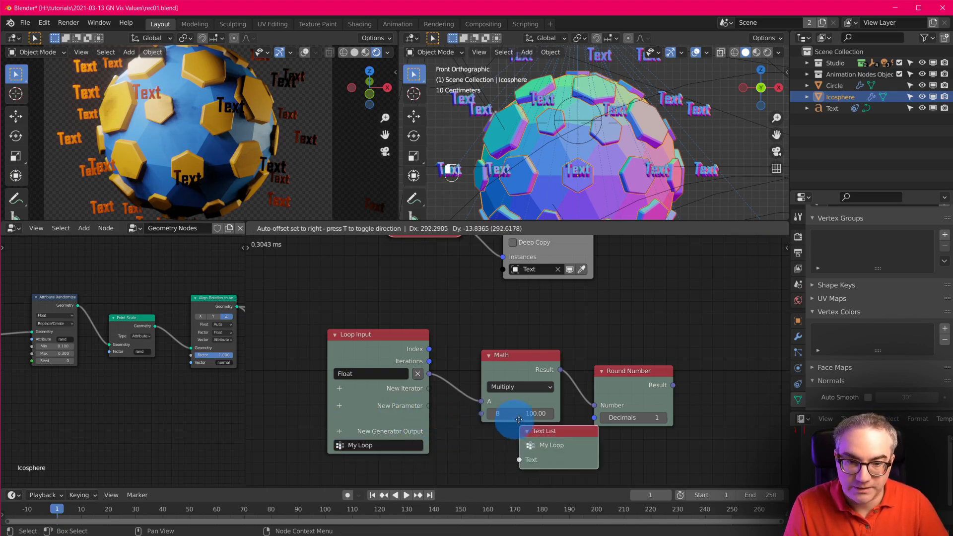
left_click(699, 358)
middle_click_drag(707, 428, 535, 414)
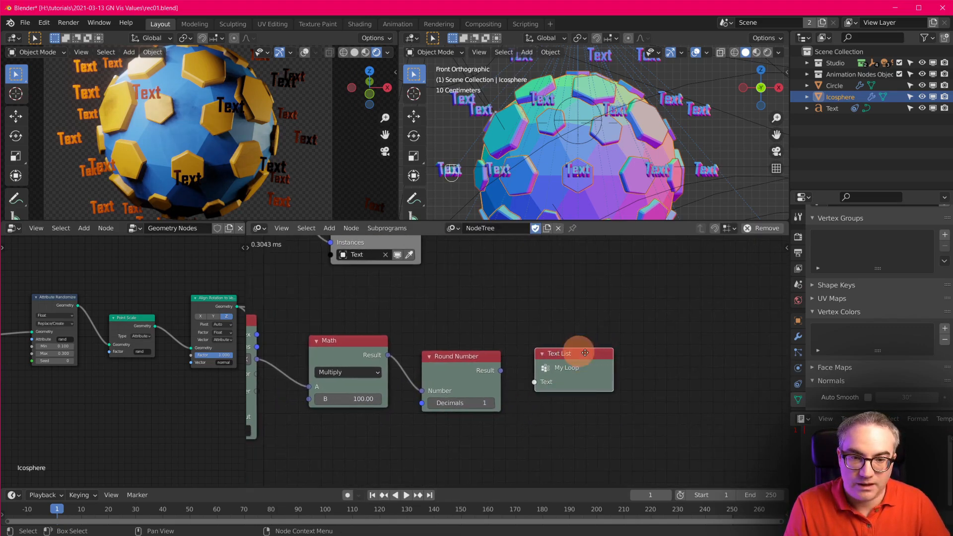
Connect the Round Number result to the Text List output through a Convert to Text node and space out the nodes
left_click_drag(581, 350, 647, 355)
left_click_drag(501, 371, 679, 377)
left_click_drag(564, 382, 580, 380)
Add an Invoke Subprogram node for My Loop and place it beside the Get Custom Attribute node
middle_click_drag(598, 391, 596, 269)
left_click(378, 336)
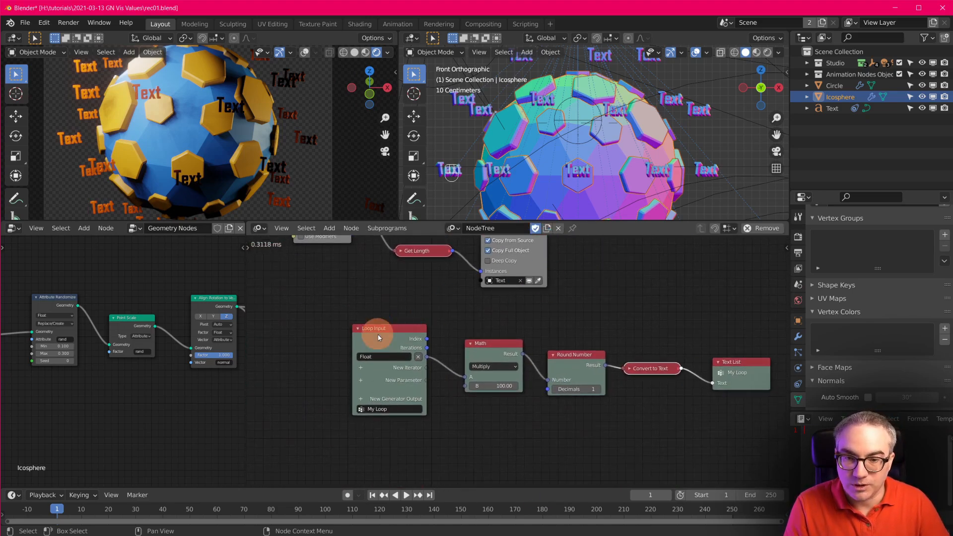
left_click_drag(388, 349, 386, 355)
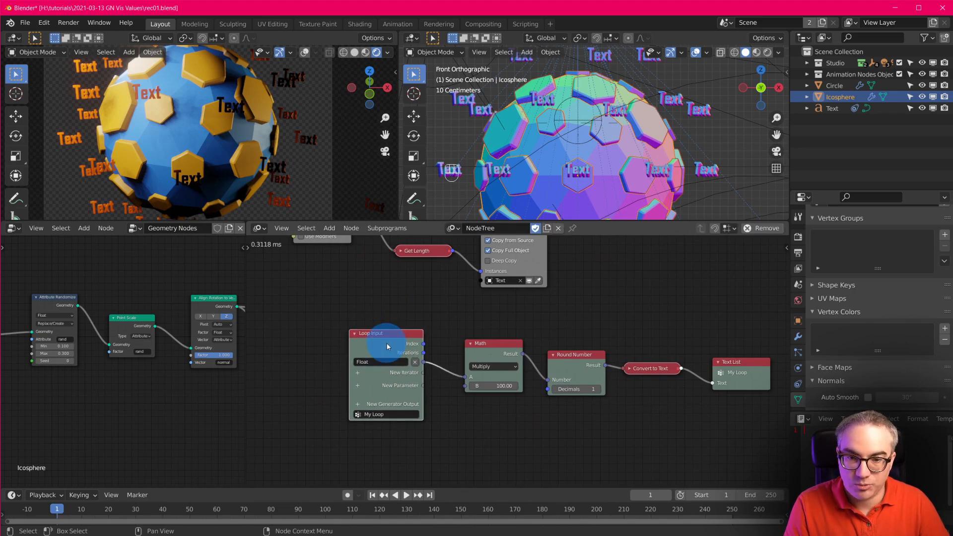
key("w")
left_click(478, 344)
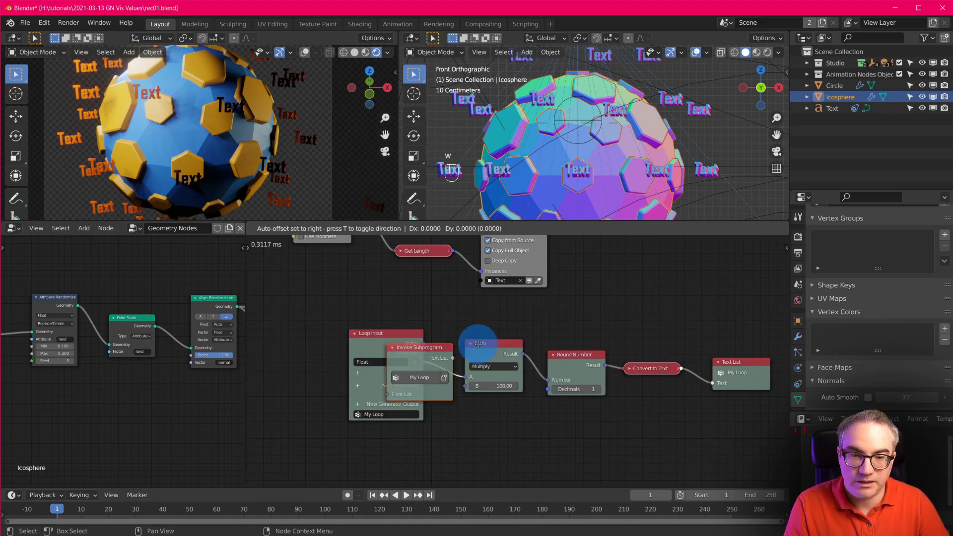
left_click(666, 262)
middle_click_drag(695, 321, 680, 450)
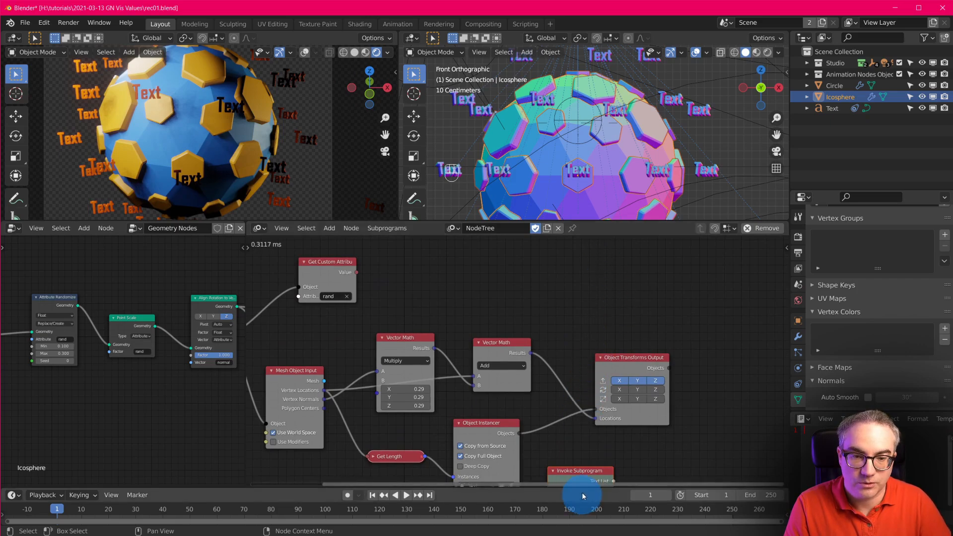
left_click_drag(580, 470, 423, 257)
Connect the Get Custom Attribute value to My Loop's Float List input and arrange the Convert node between them
scroll(570, 324, "up", 3)
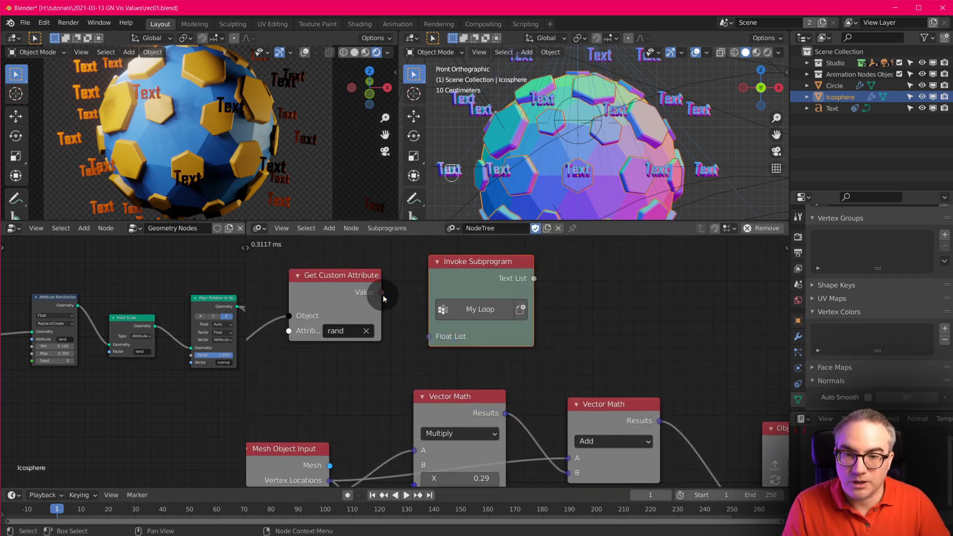
left_click_drag(383, 294, 430, 336)
left_click_drag(491, 261, 599, 268)
left_click_drag(412, 277, 466, 291)
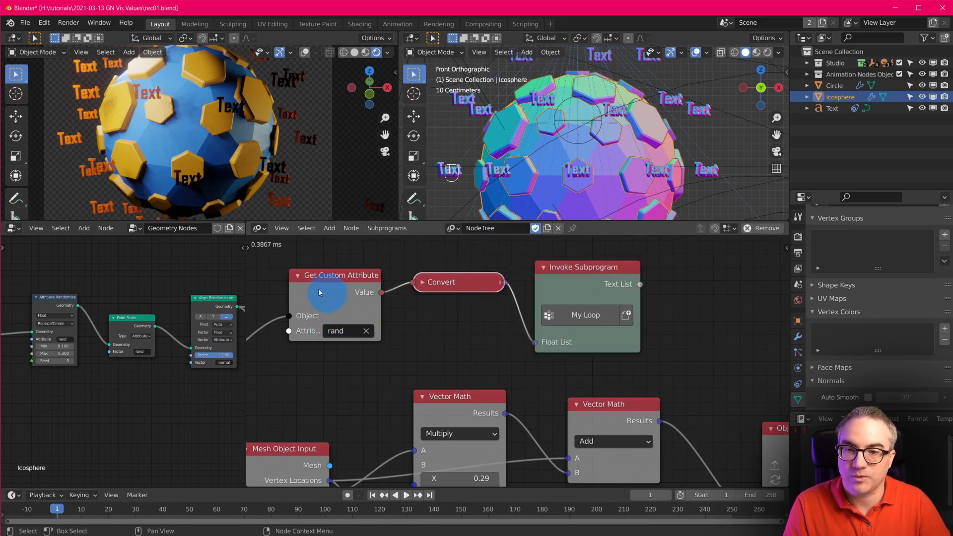
left_click(420, 282)
left_click_drag(458, 283, 453, 276)
left_click(417, 278)
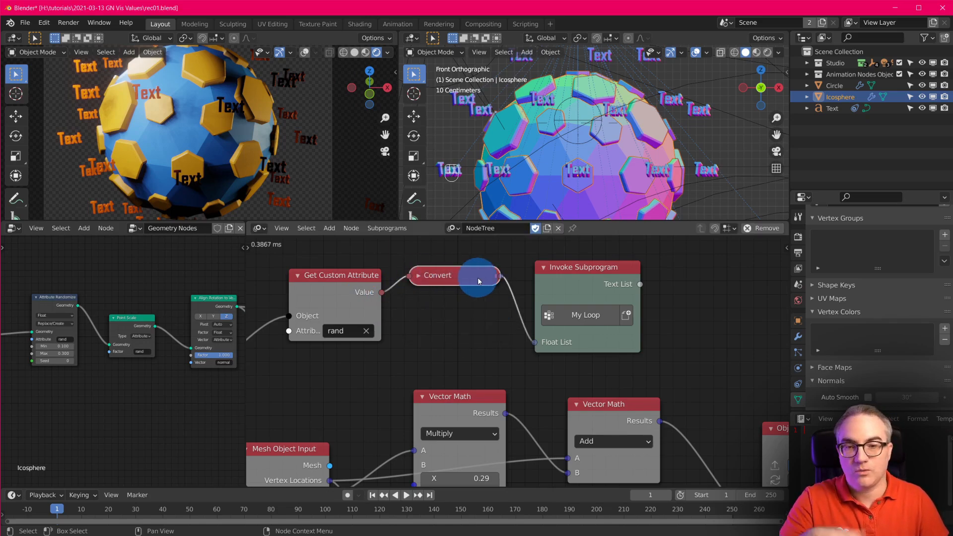
Add a Text Object Output node and place it beyond the Object Transforms Output node
middle_click_drag(713, 358, 615, 380)
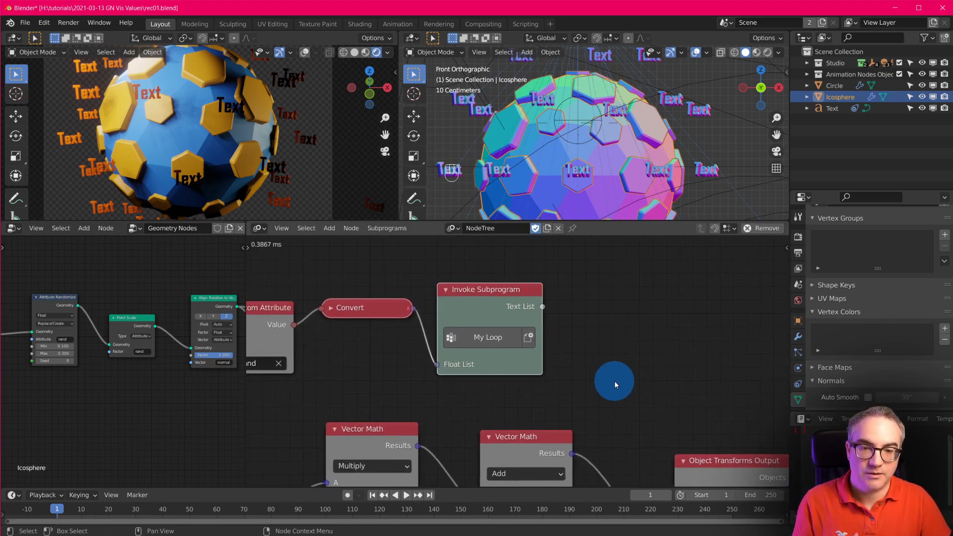
scroll(626, 362, "down", 3)
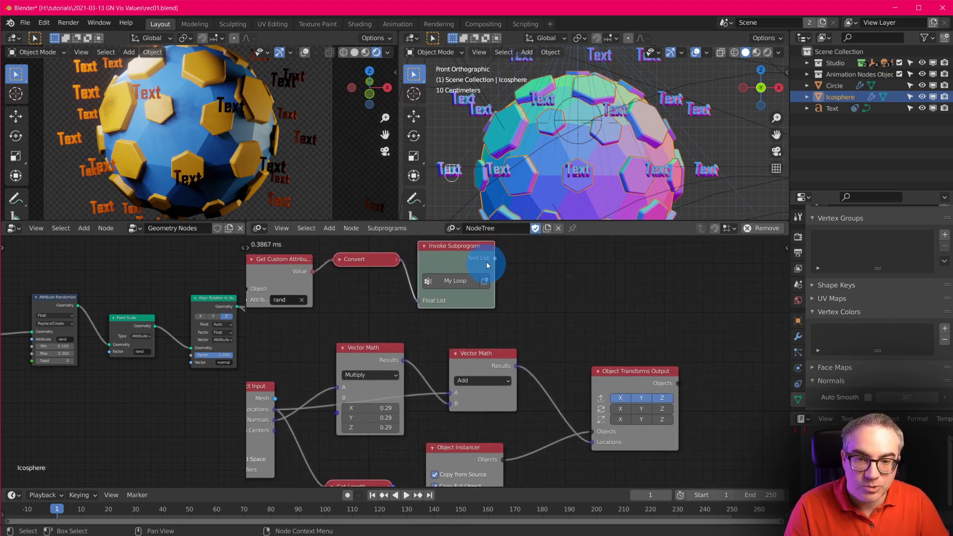
middle_click_drag(561, 300, 543, 319)
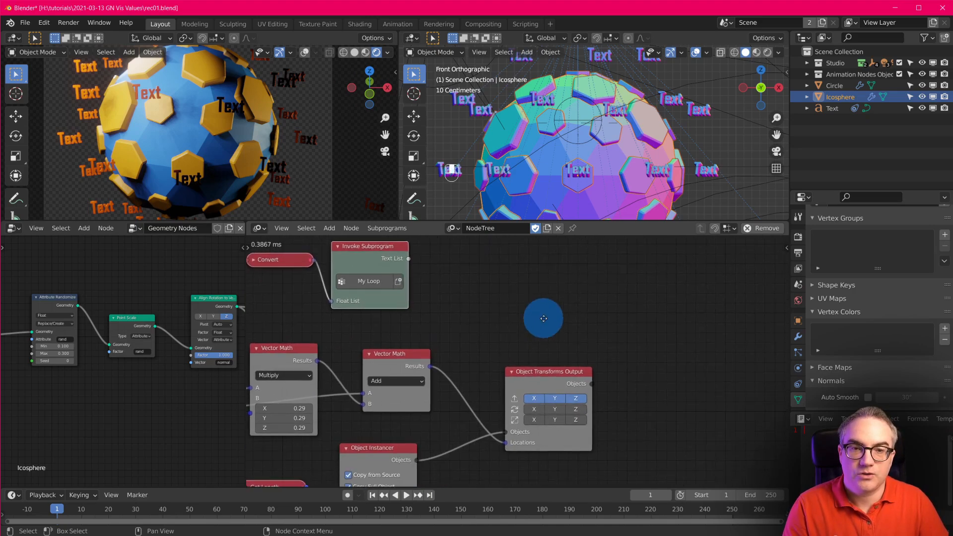
middle_click(629, 400)
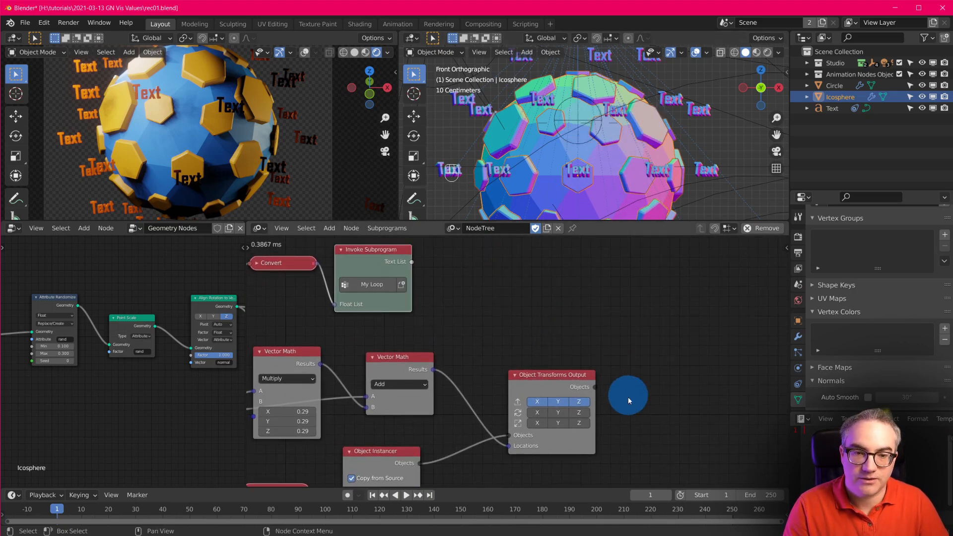
key("shift+a")
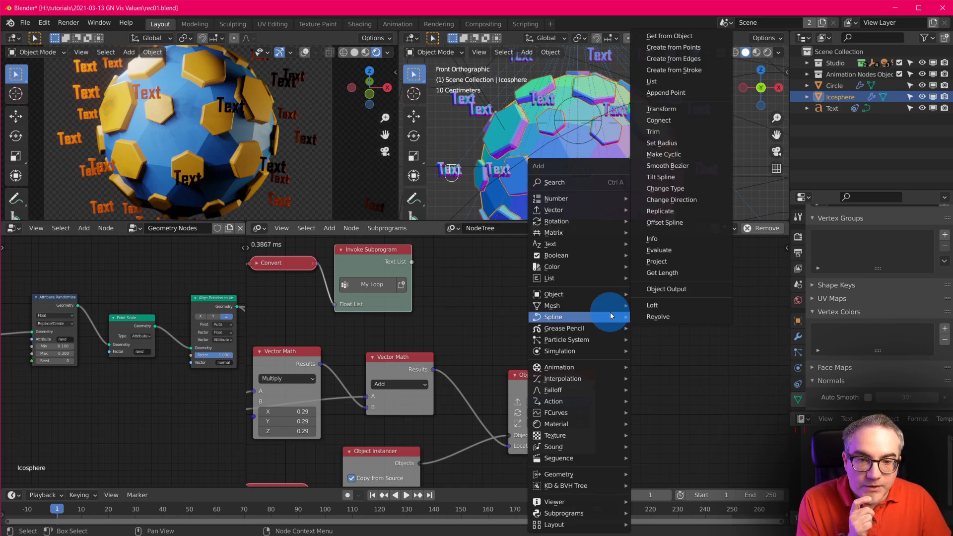
mouse_move(599, 244)
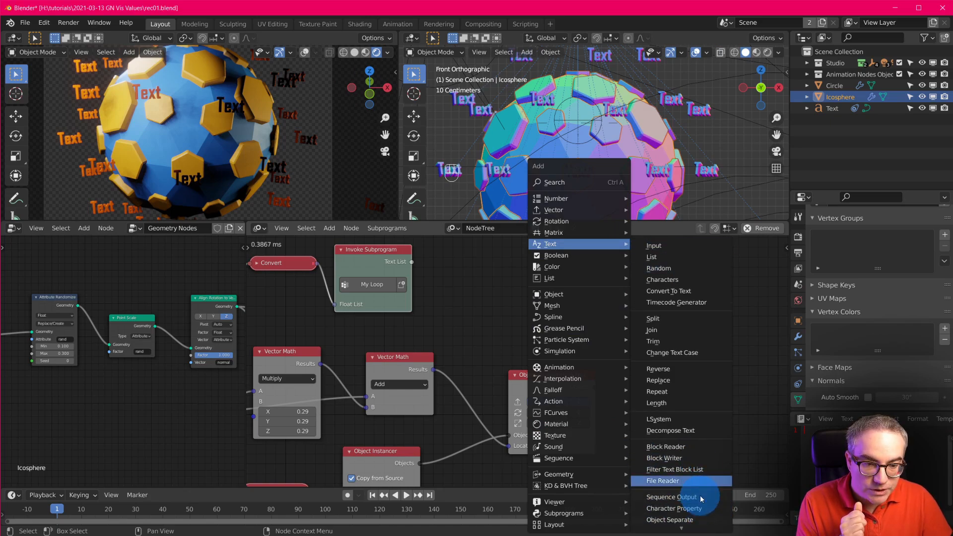
left_click(682, 525)
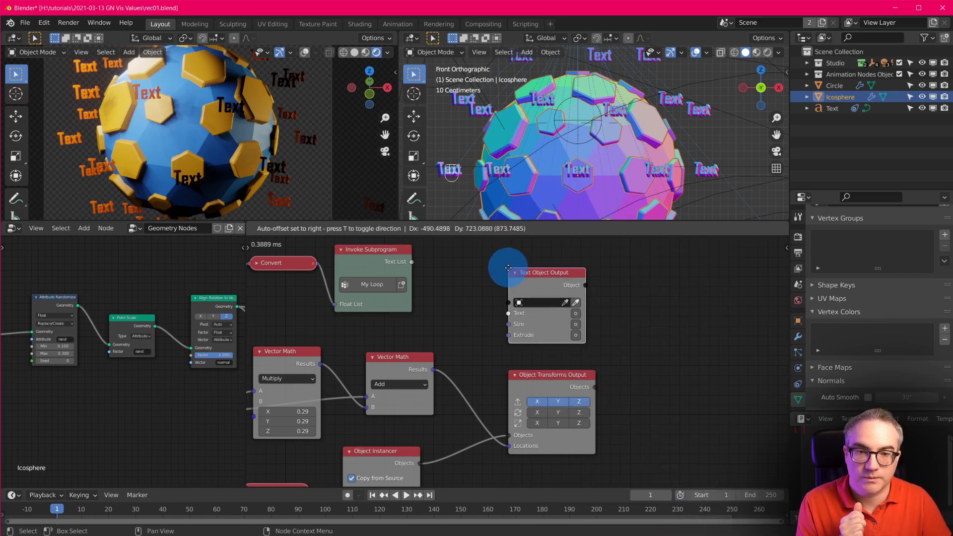
left_click(505, 251)
left_click_drag(522, 254, 672, 304)
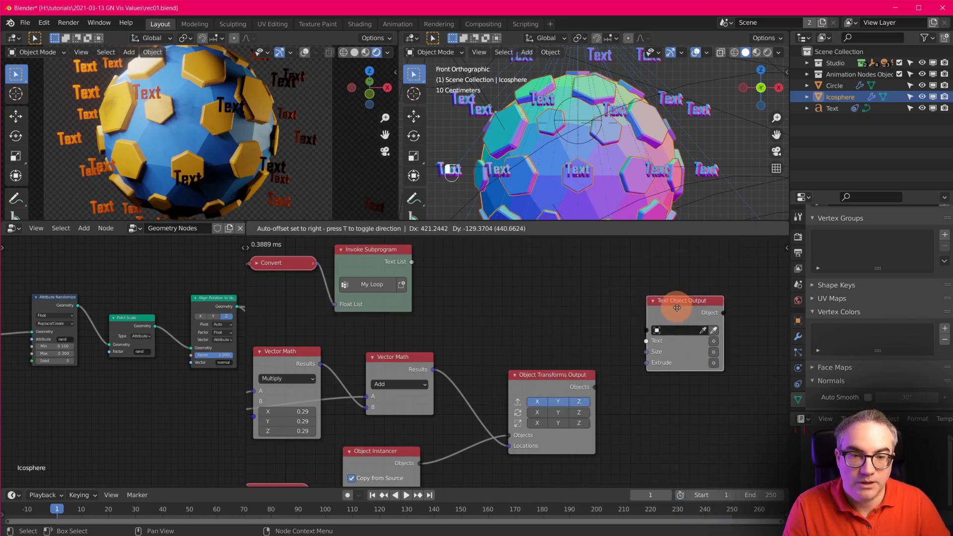
Feed the Object Transforms Output objects into Text Object Output and enable its Text input with the test text "fdfsdfdsf"
left_click_drag(595, 387, 689, 349)
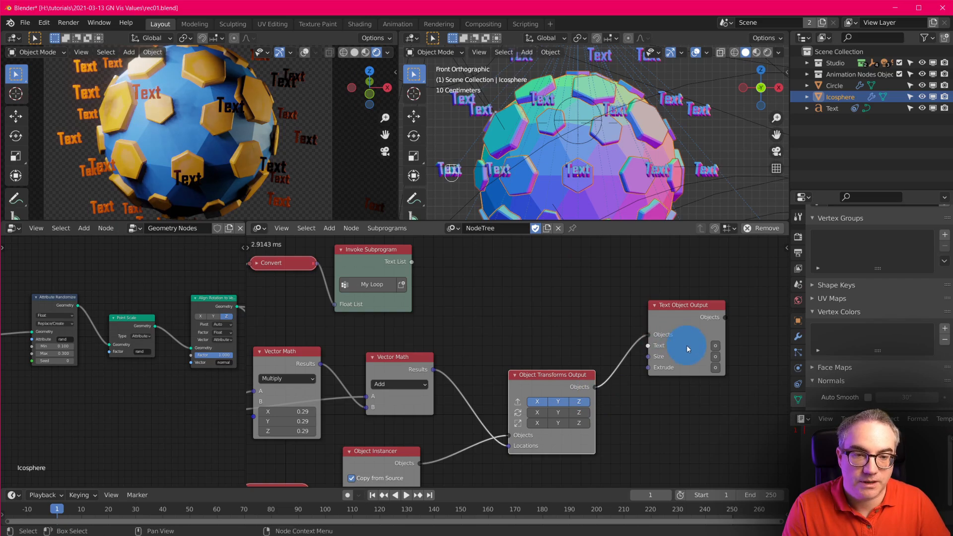
left_click(720, 348)
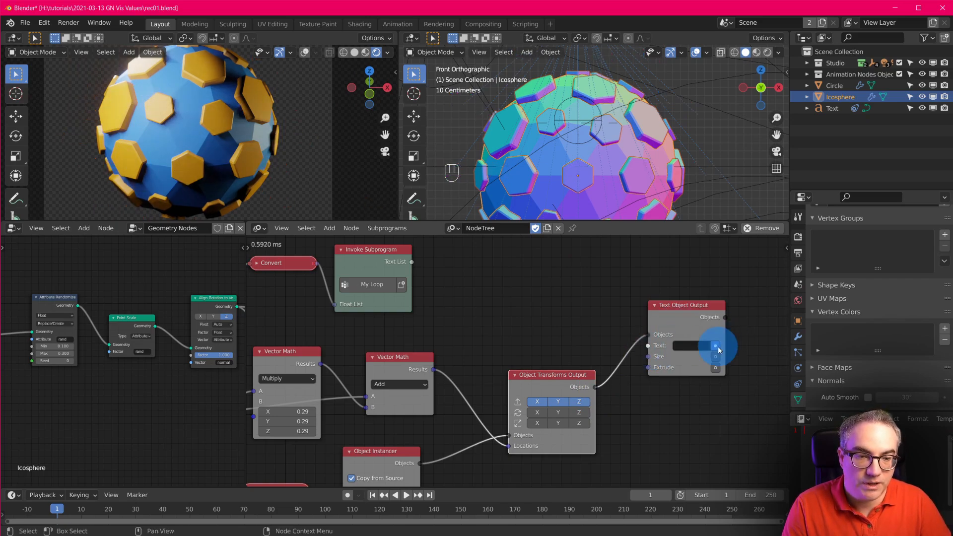
left_click(690, 345)
type("fdfsdfdsf")
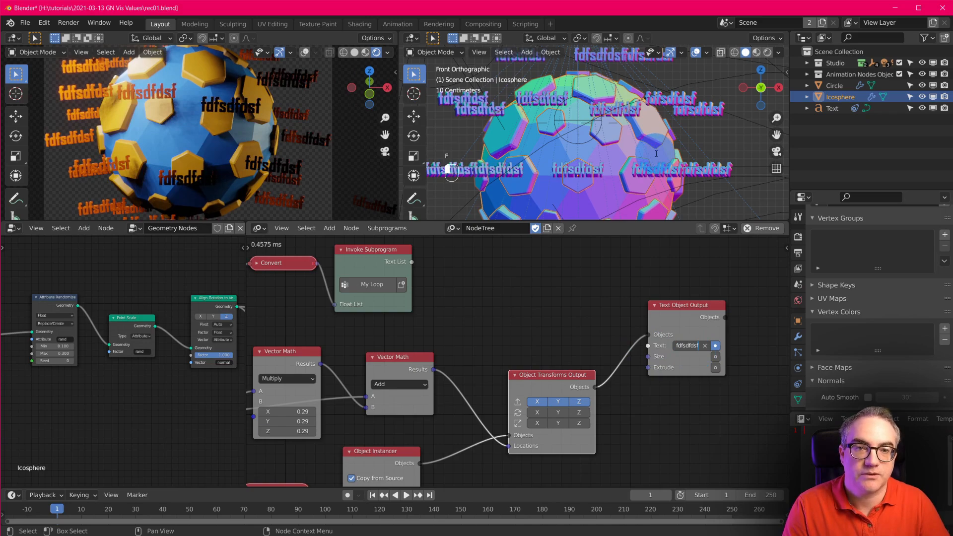
left_click(654, 414)
left_click(668, 336)
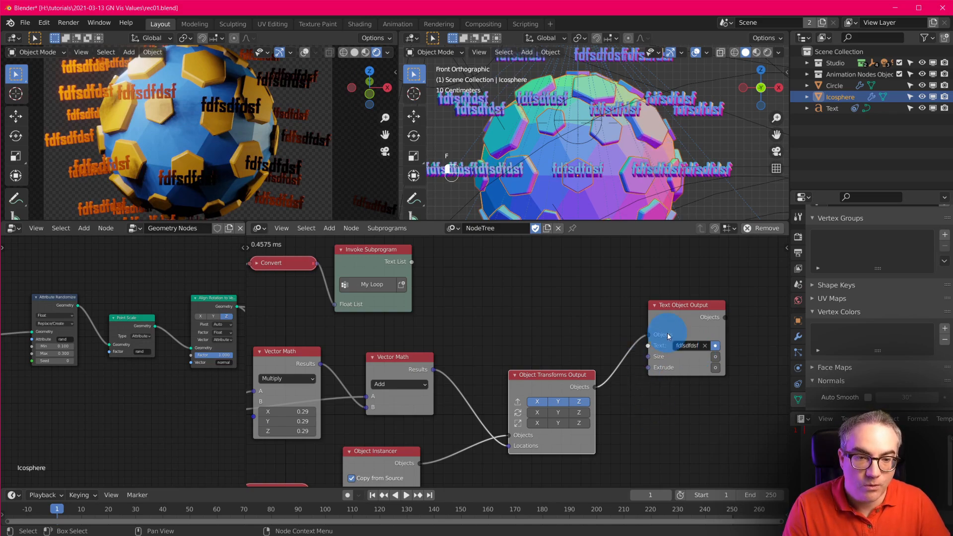
Connect My Loop's Text List output to the text input of Text Object Output and check the labels around the sphere
left_click_drag(650, 346, 412, 262)
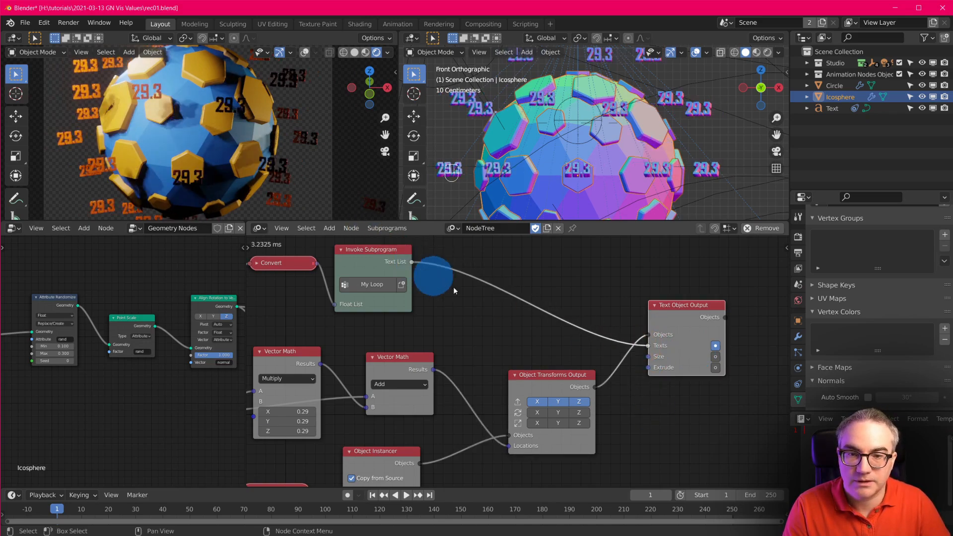
scroll(645, 162, "down", 2)
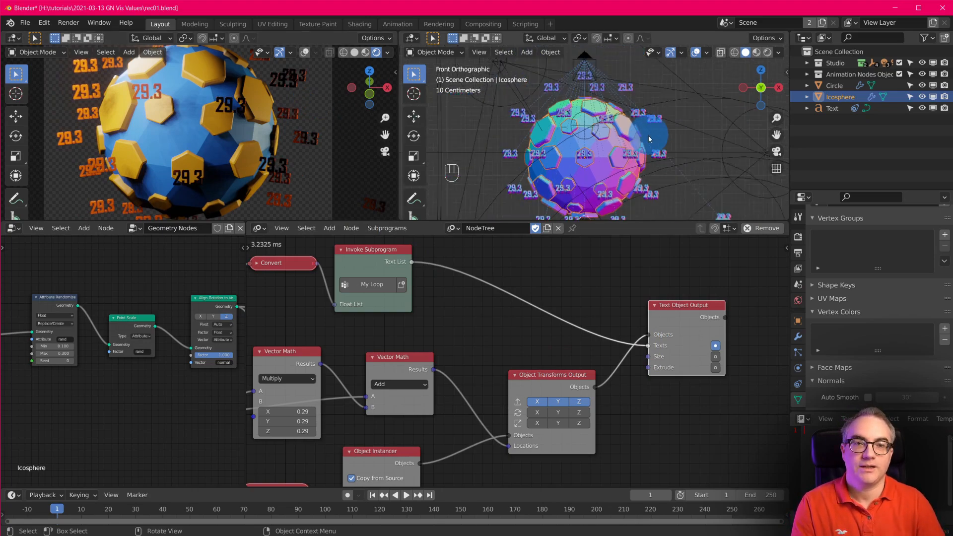
middle_click_drag(645, 162, 707, 190)
scroll(695, 192, "up", 3)
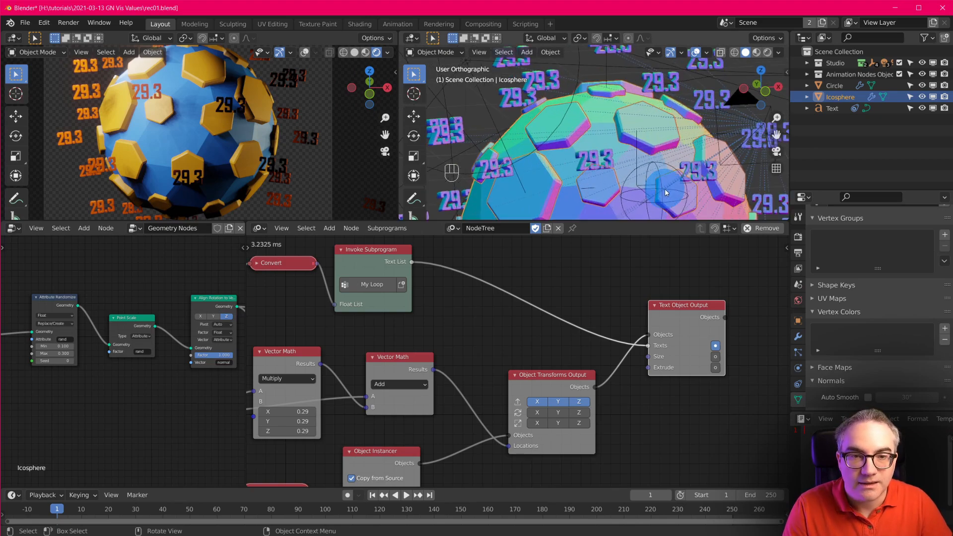
Enable Deep Copy on the Object Instancer so that each text instance can show its own value
middle_click_drag(508, 374, 538, 309)
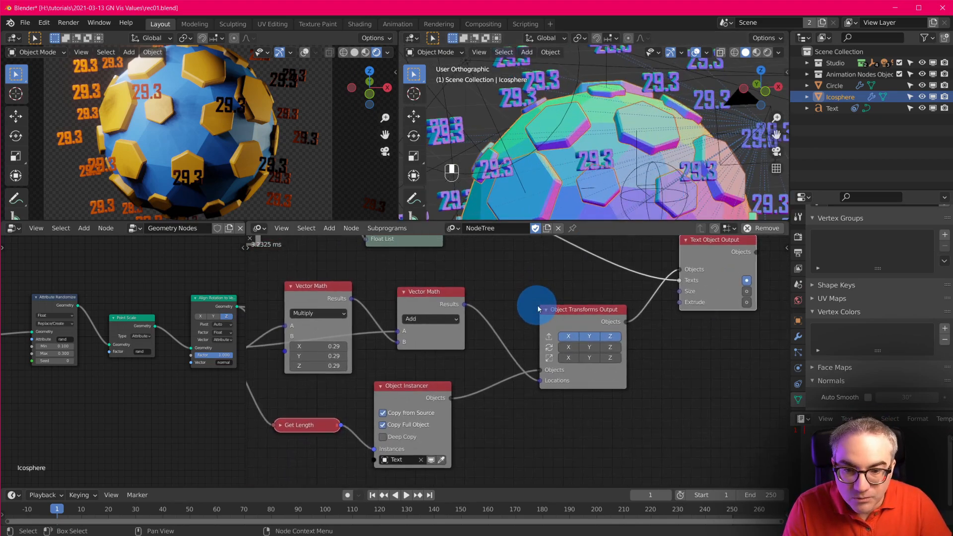
left_click(383, 437)
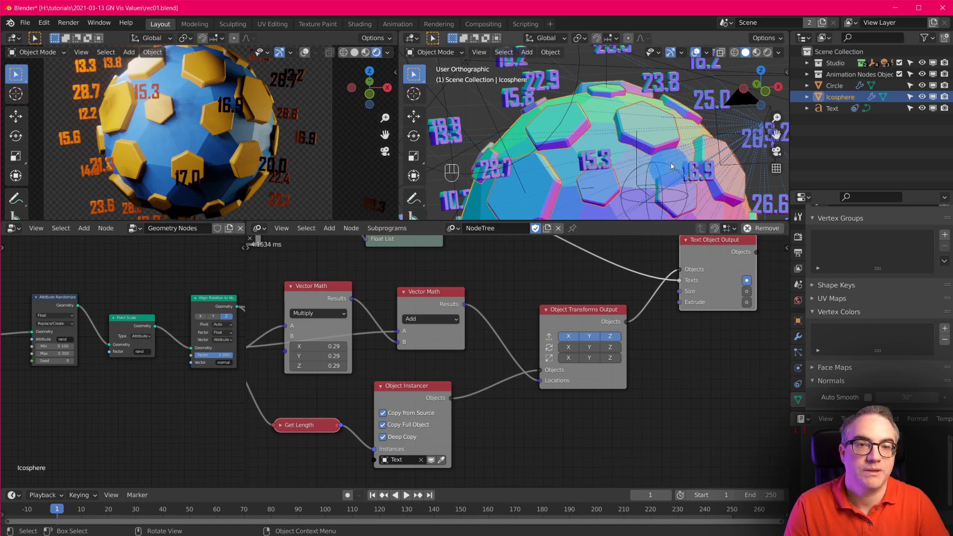
scroll(672, 166, "down", 4)
middle_click_drag(672, 166, 654, 173)
scroll(626, 182, "up", 5)
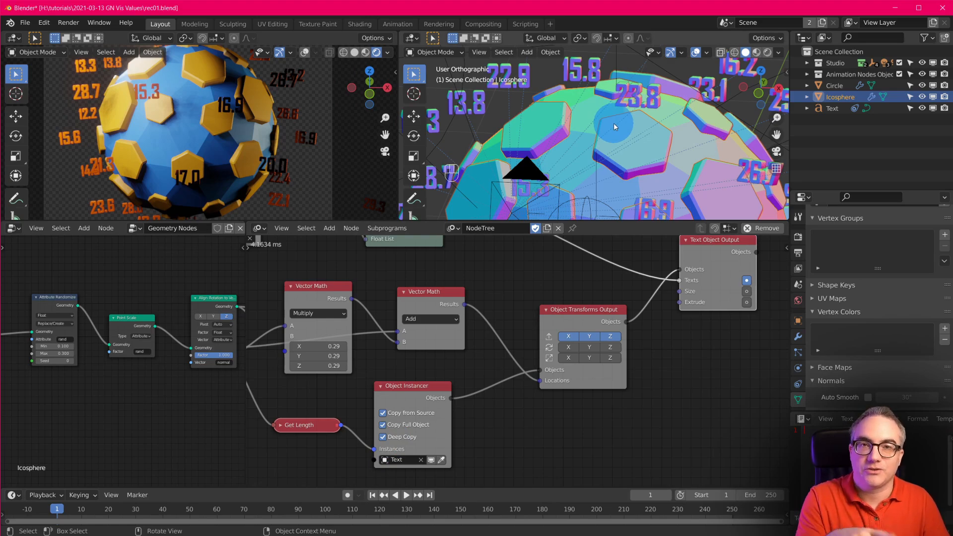
Enlarge the 3D viewports by shifting their border with the node editors
scroll(613, 124, "down", 5)
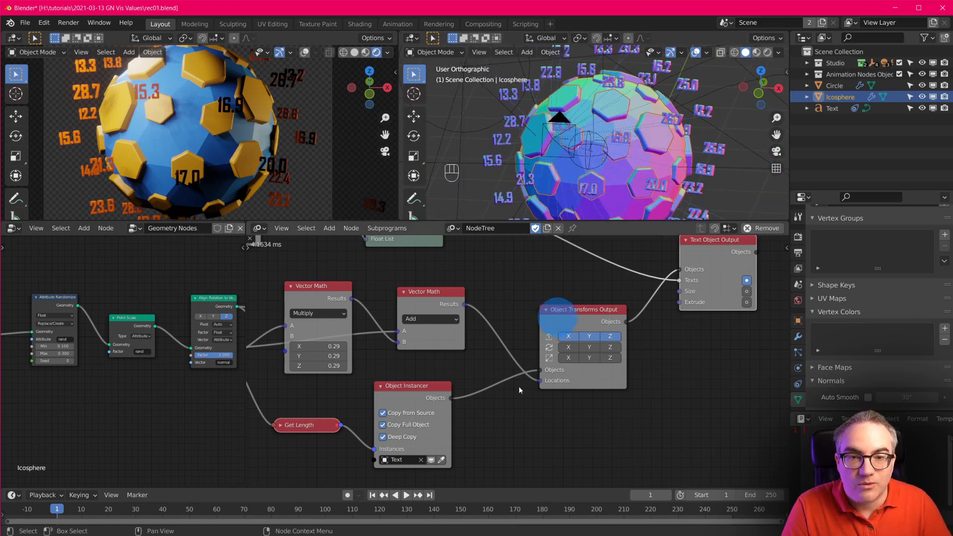
scroll(388, 442, "up", 1)
scroll(431, 446, "down", 3)
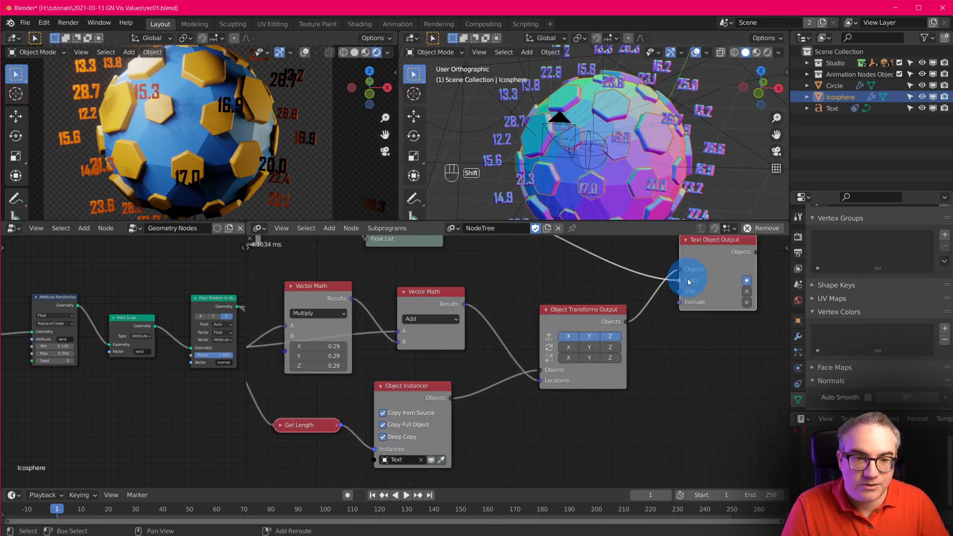
middle_click_drag(690, 279, 672, 367)
scroll(618, 168, "up", 4)
scroll(636, 162, "down", 5)
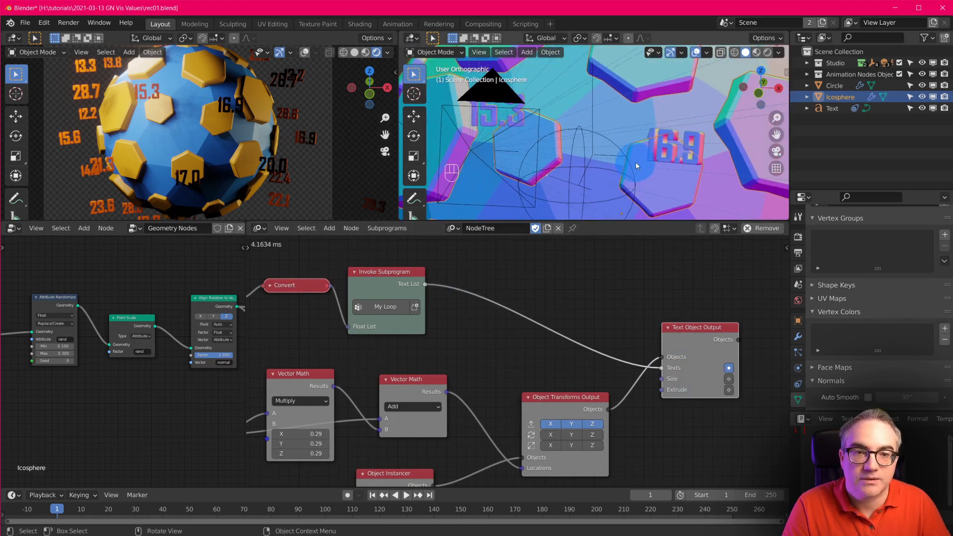
left_click_drag(558, 222, 566, 365)
Examine the number labels against the sizes of their hexagons from several sides of the rendered sphere
scroll(143, 228, "up", 3)
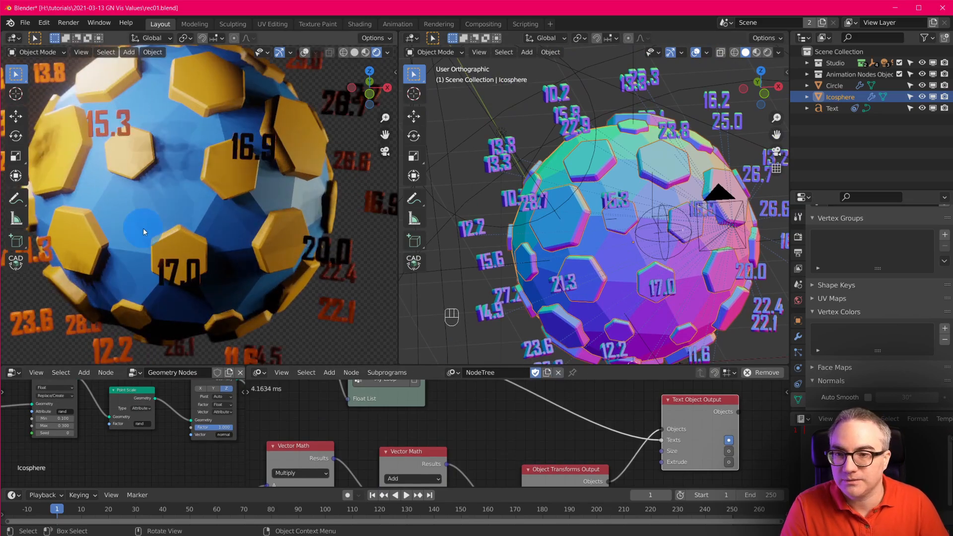
scroll(192, 225, "down", 3)
middle_click_drag(223, 228, 282, 250, "shift")
scroll(254, 249, "up", 2)
scroll(254, 246, "down", 3)
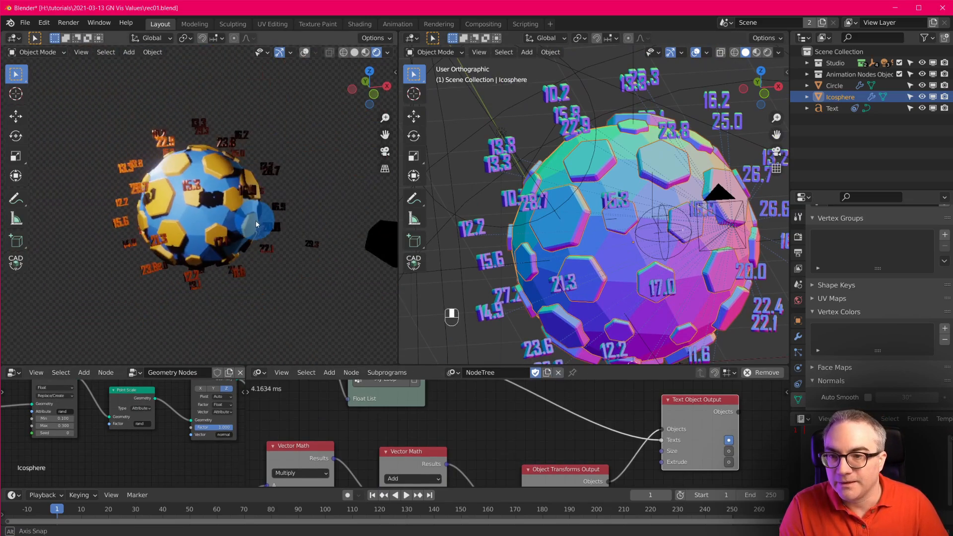
scroll(168, 207, "up", 6)
scroll(217, 207, "down", 8)
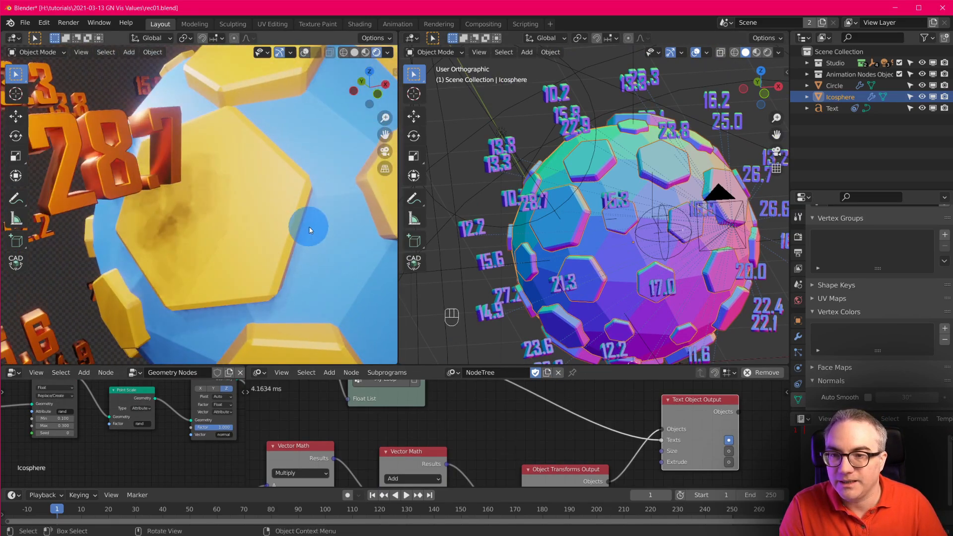
scroll(88, 180, "up", 2)
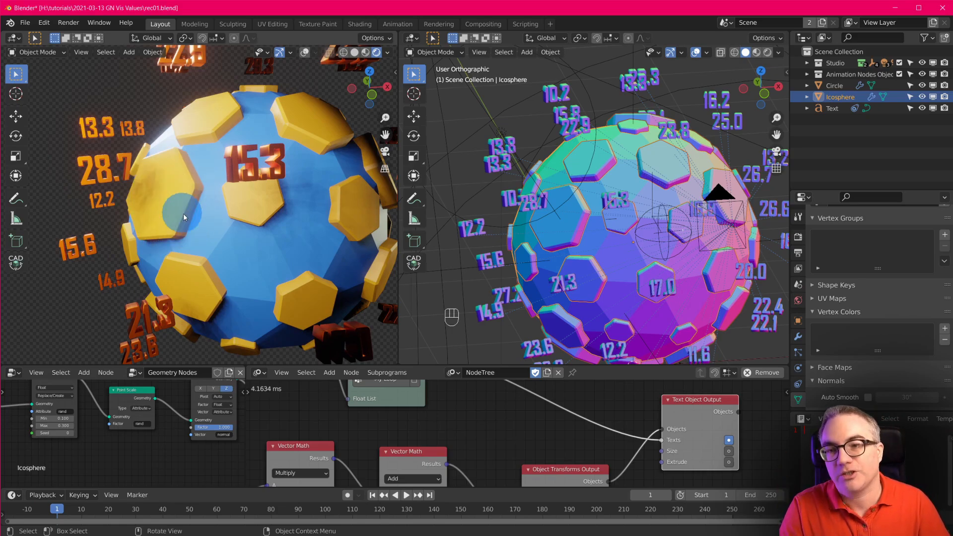
middle_click_drag(315, 257, 242, 254, "shift")
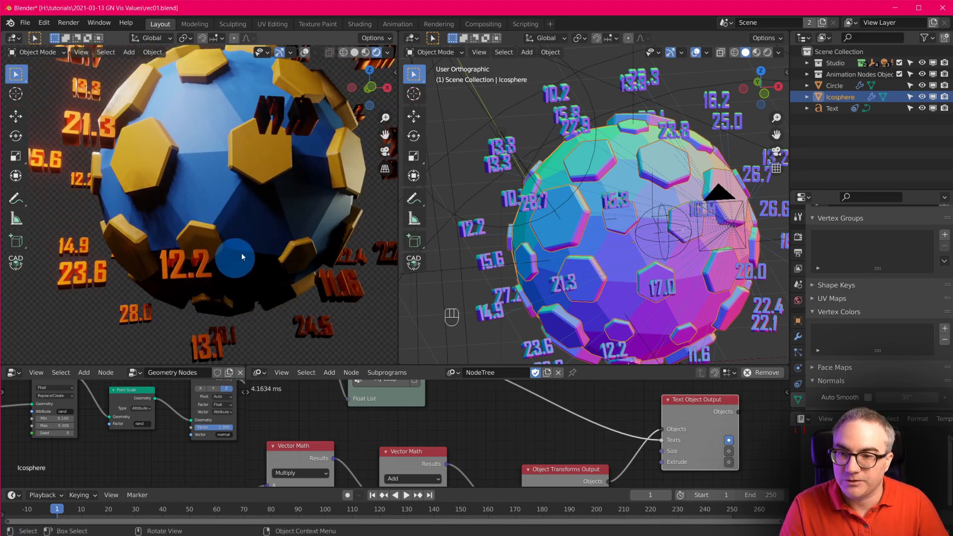
middle_click_drag(307, 199, 355, 350)
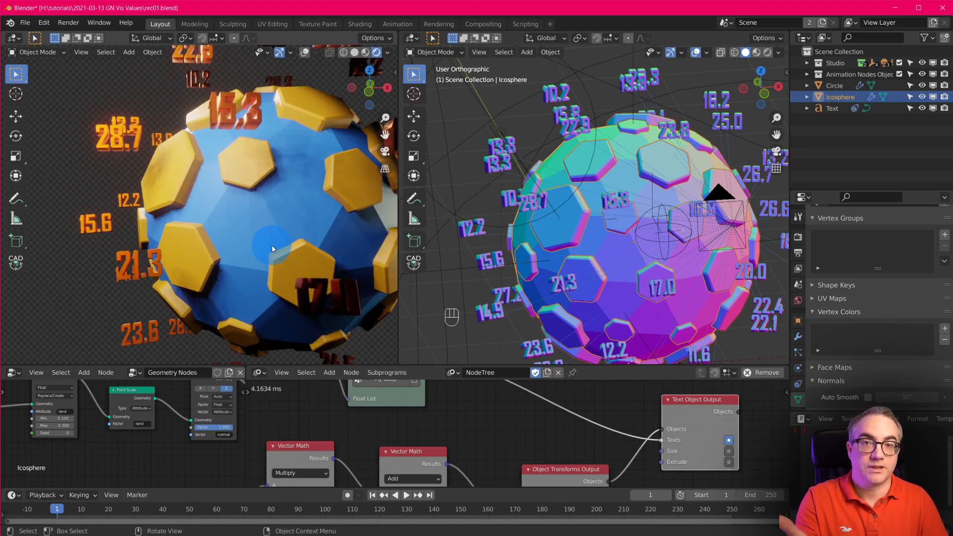
scroll(215, 442, "up", 1)
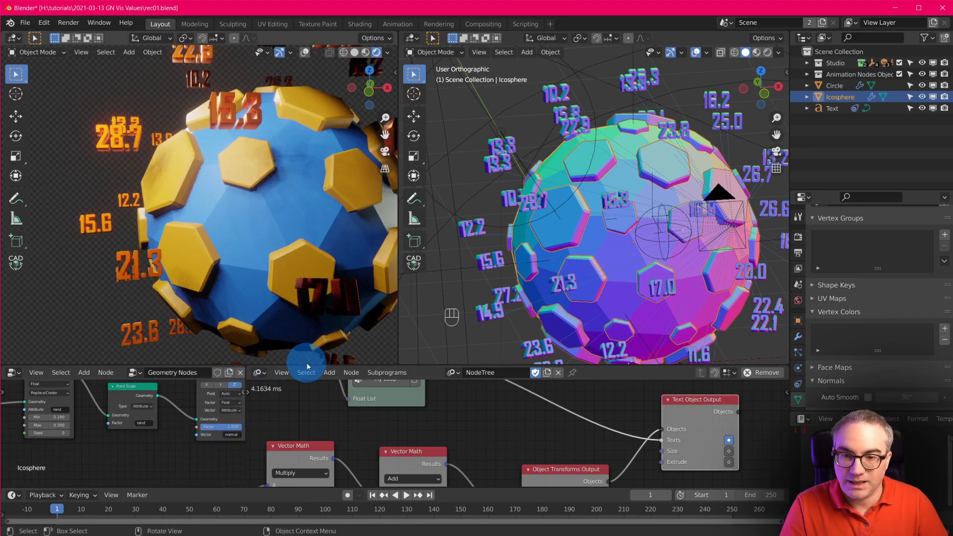
Enlarge the node editors by raising their border with the 3D viewports, and widen the Geometry Nodes editor
left_click_drag(307, 367, 319, 252)
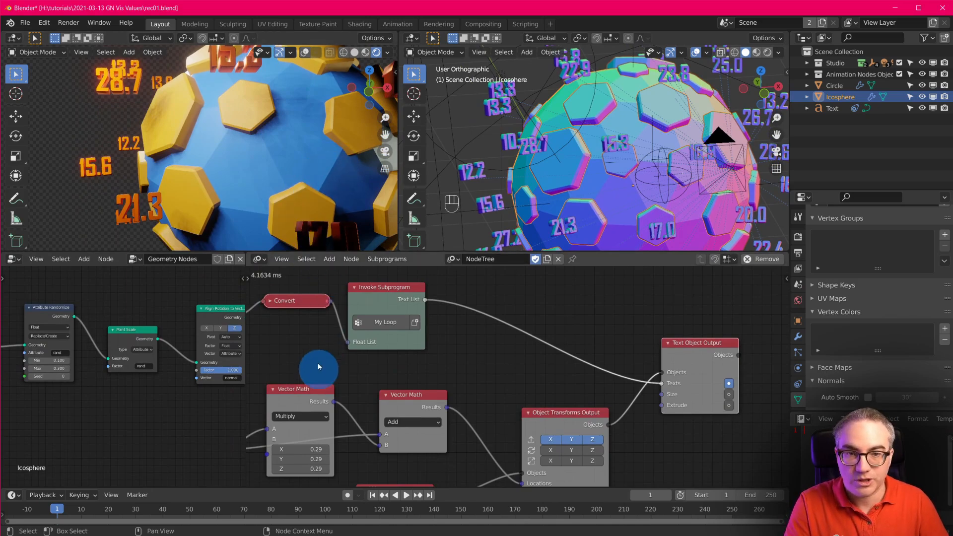
left_click(618, 145)
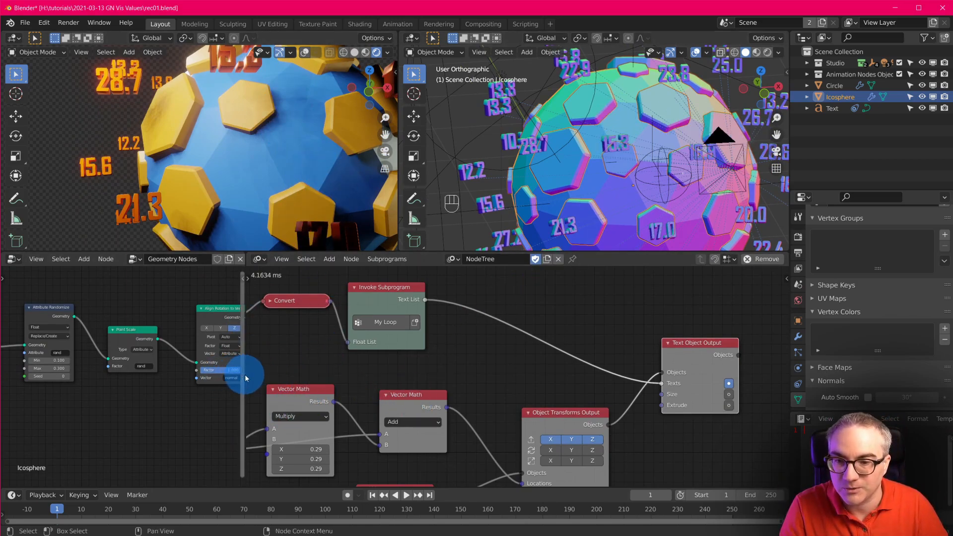
left_click_drag(247, 378, 477, 385)
Set the Attribute Randomize Max to 0.4 and check the hexagons and labels on the rendered sphere
scroll(268, 366, "up", 3)
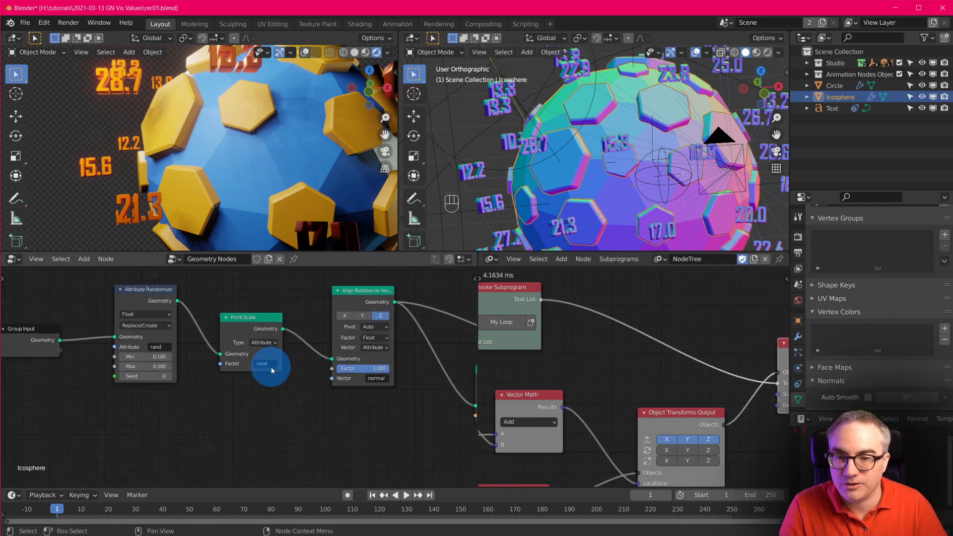
middle_click_drag(308, 354, 319, 388)
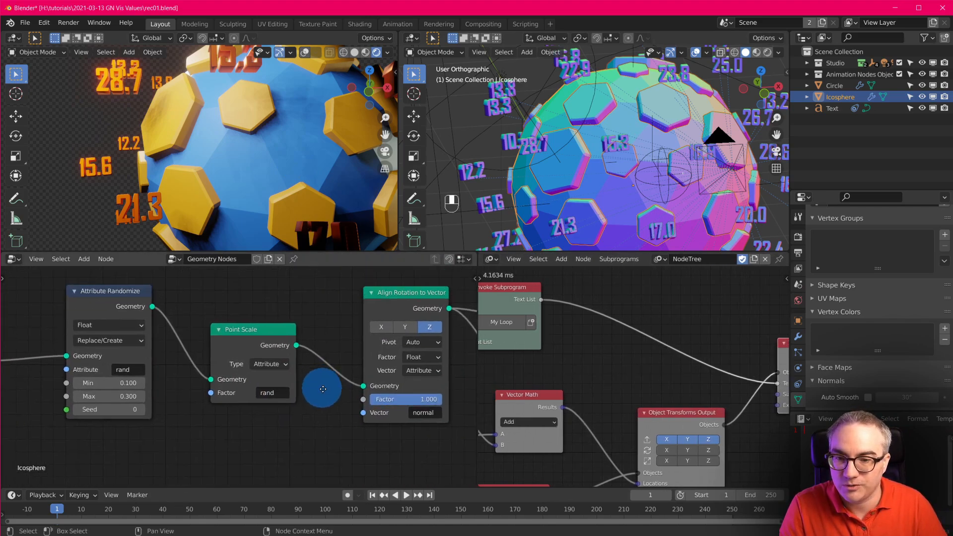
left_click(108, 399)
type("0.3")
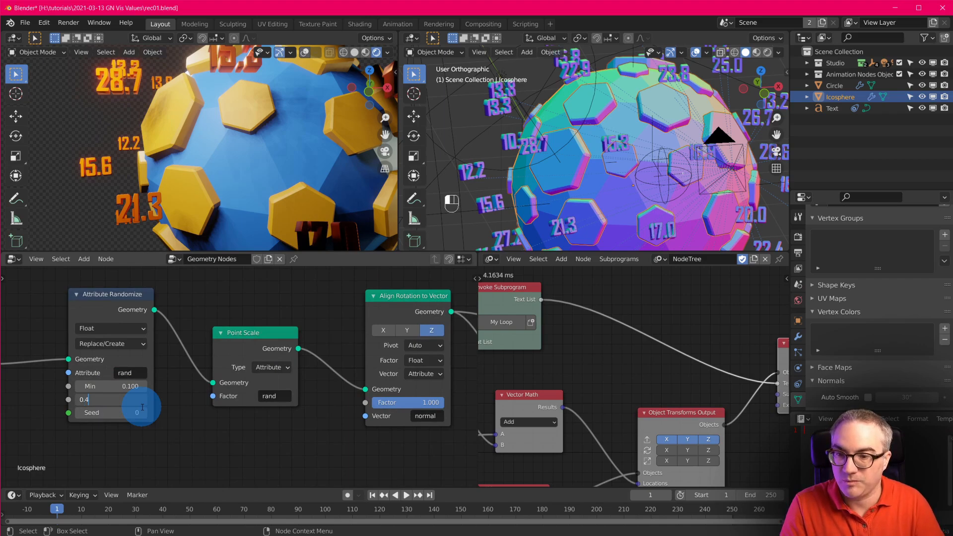
key("Return")
middle_click_drag(211, 130, 247, 183, "shift")
scroll(719, 364, "down", 7)
Inspect the Auto Execution settings of the Animation Nodes tree, then hide them and look over the nodes
middle_click_drag(697, 372, 658, 368)
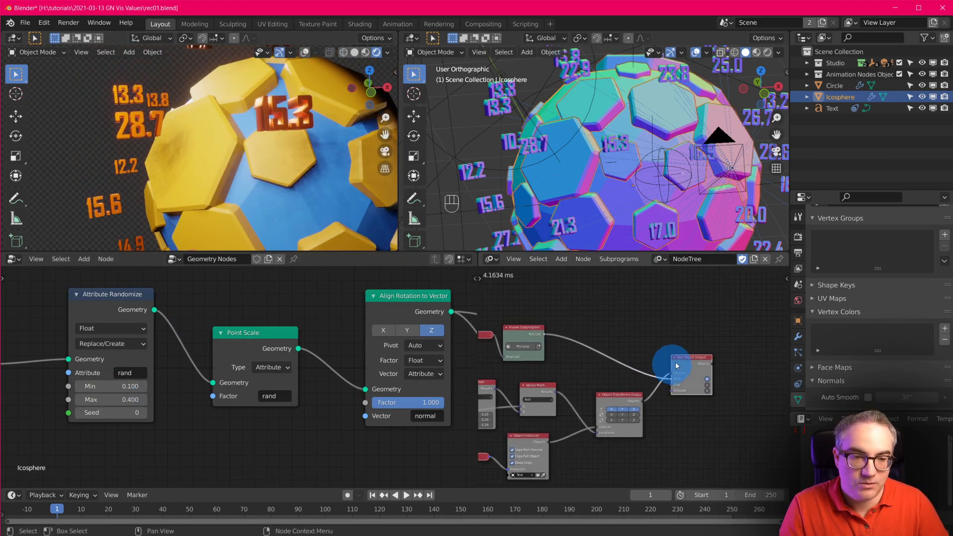
key("n")
left_click(783, 371)
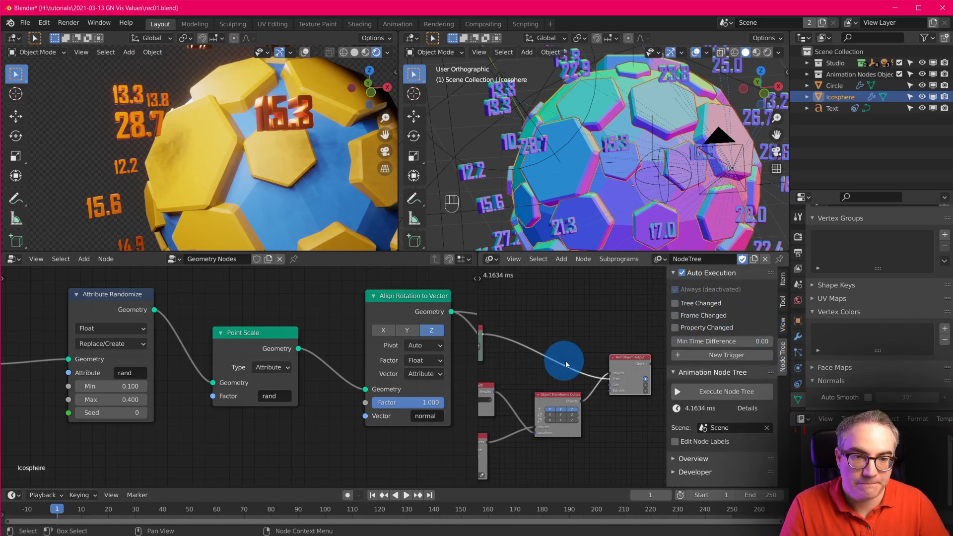
key("n")
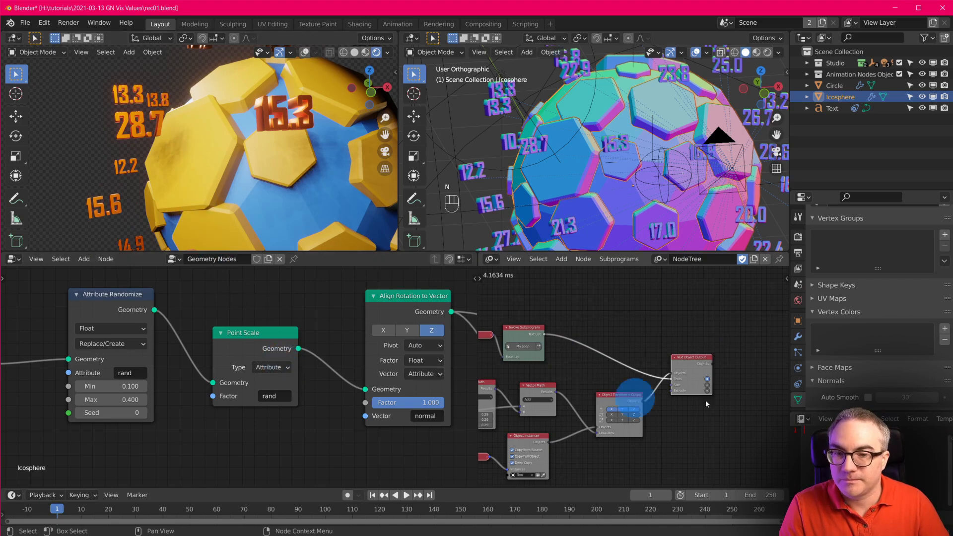
middle_click_drag(601, 364, 718, 356)
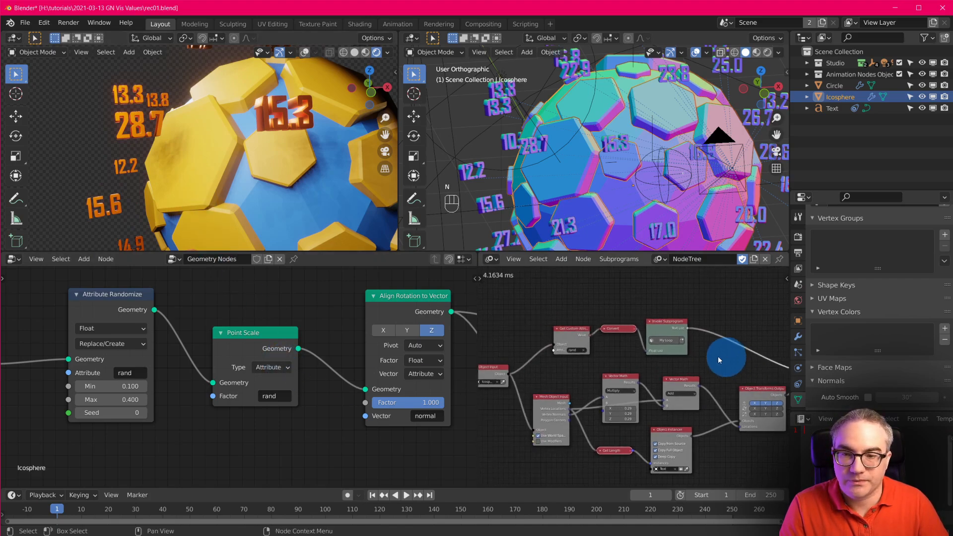
Try an Attribute Randomize Max of 0.5, then return it to 0.3
left_click(144, 398)
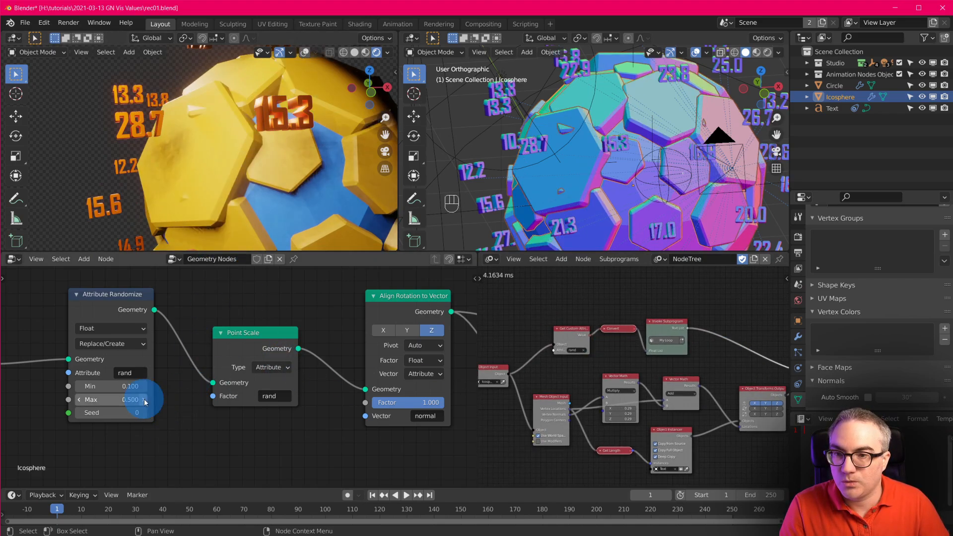
left_click(79, 399)
left_click(78, 398)
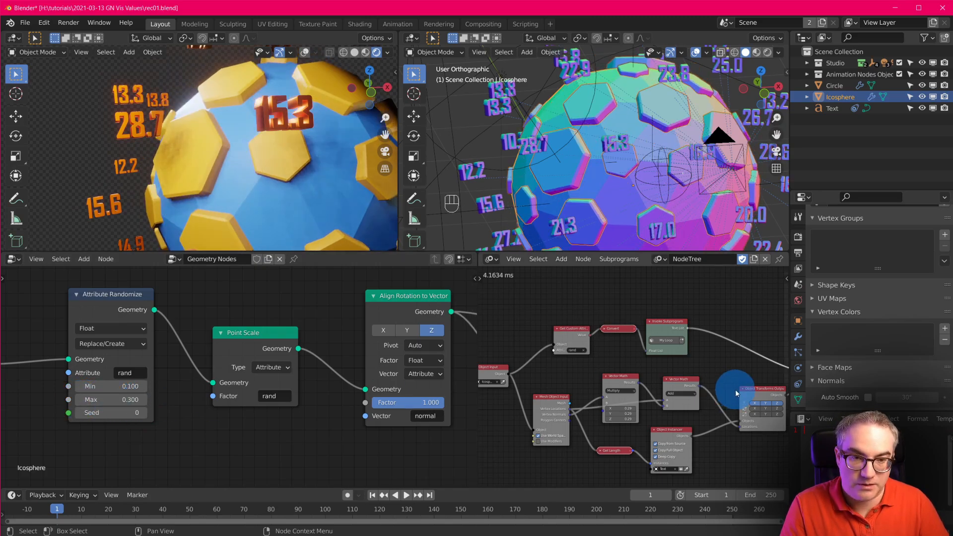
Enable Tree Changed, Frame Changed and Property Changed as Auto Execution triggers for the Animation Nodes tree
key("n")
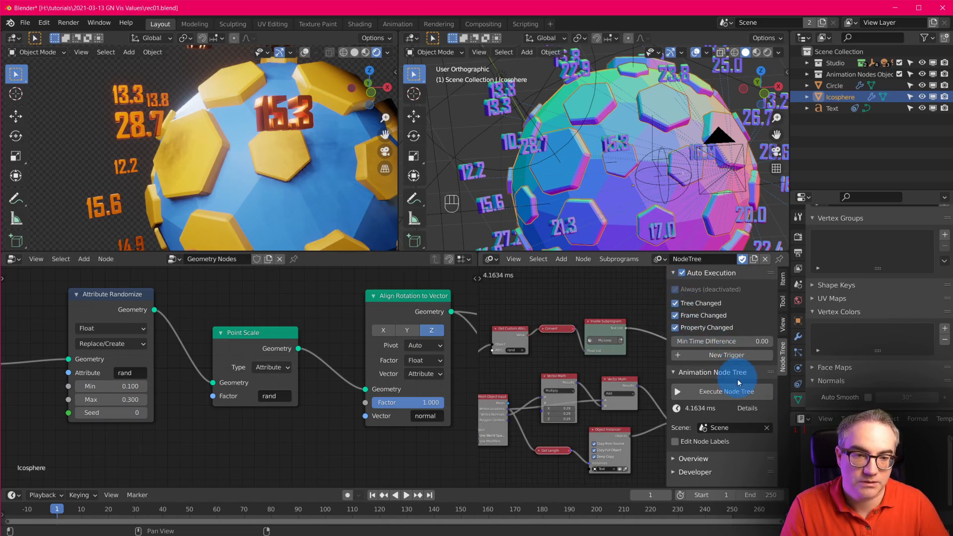
key("n")
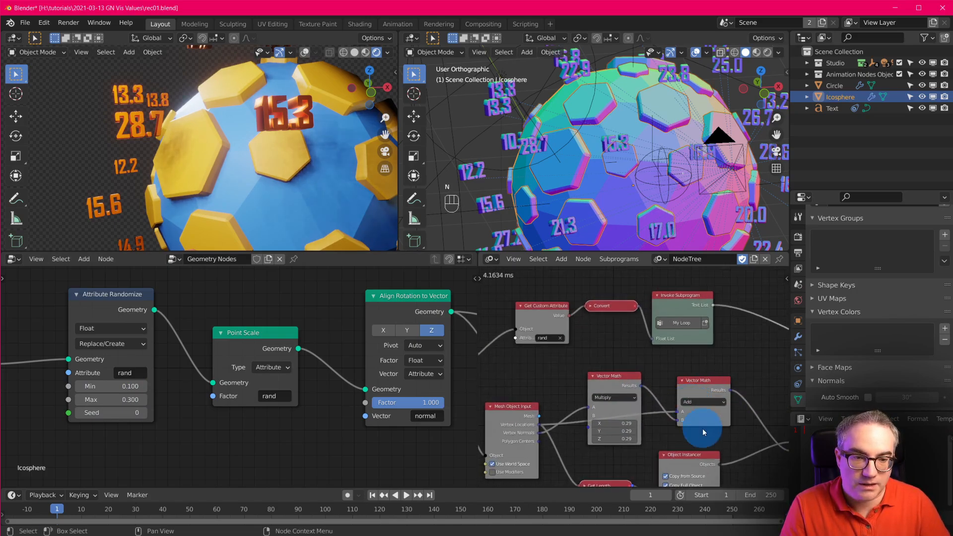
Switch Deep Copy on the Object Instancer off and on repeatedly to compare shared and individual label values
scroll(702, 428, "up", 4)
scroll(688, 389, "up", 1)
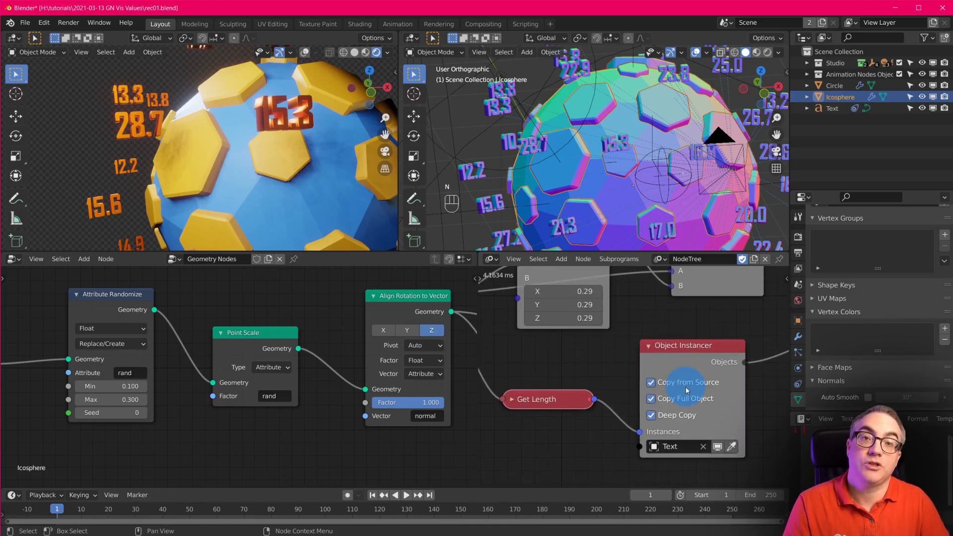
left_click(651, 416)
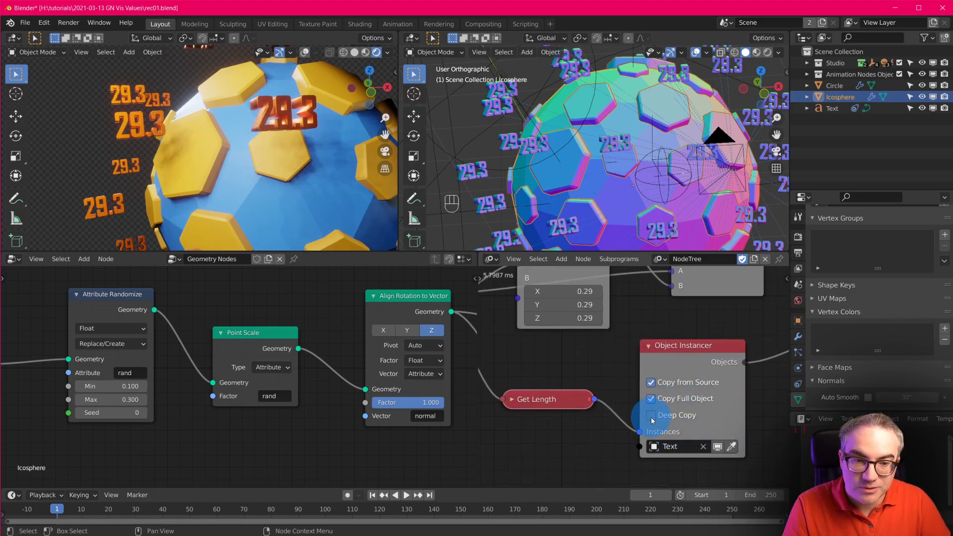
left_click(651, 416)
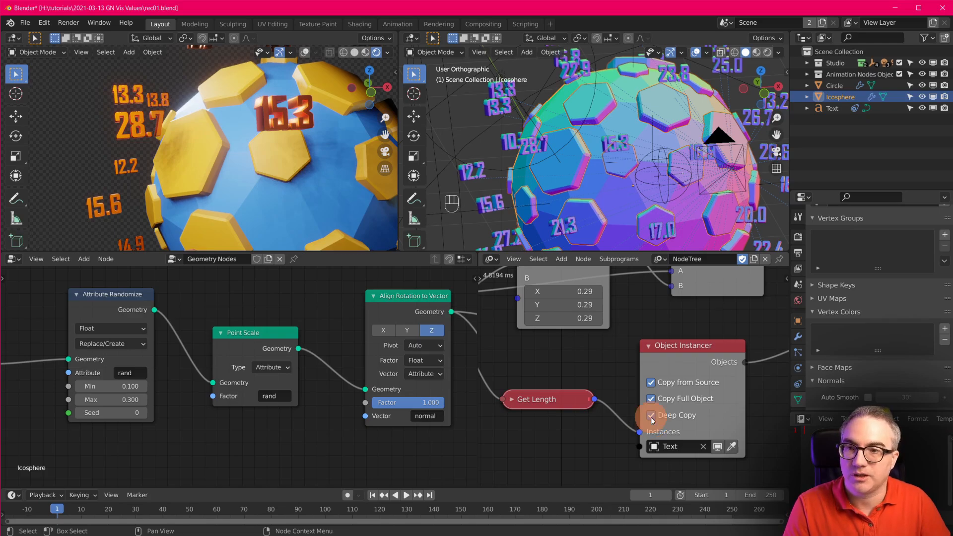
left_click(651, 416)
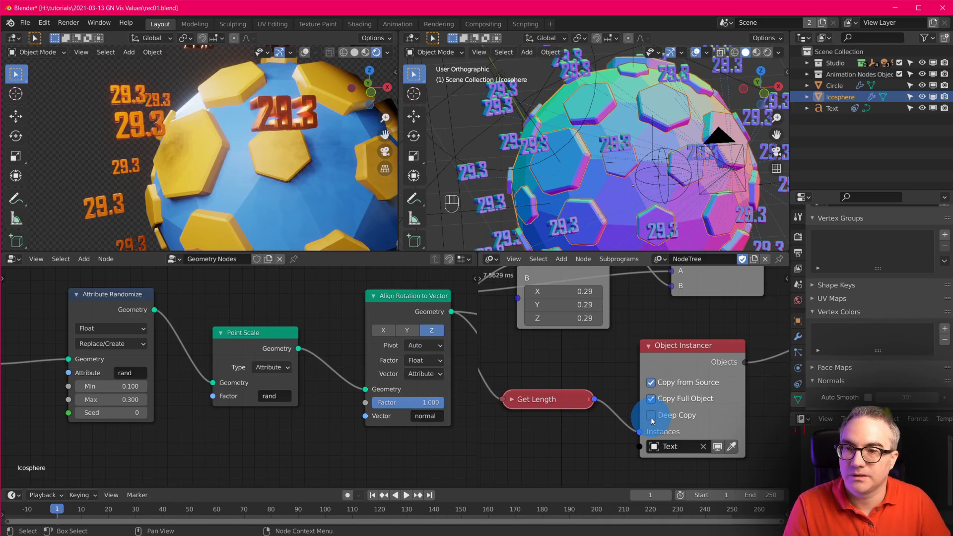
left_click(651, 415)
left_click(651, 416)
middle_click_drag(281, 112, 298, 164, "shift")
left_click(651, 416)
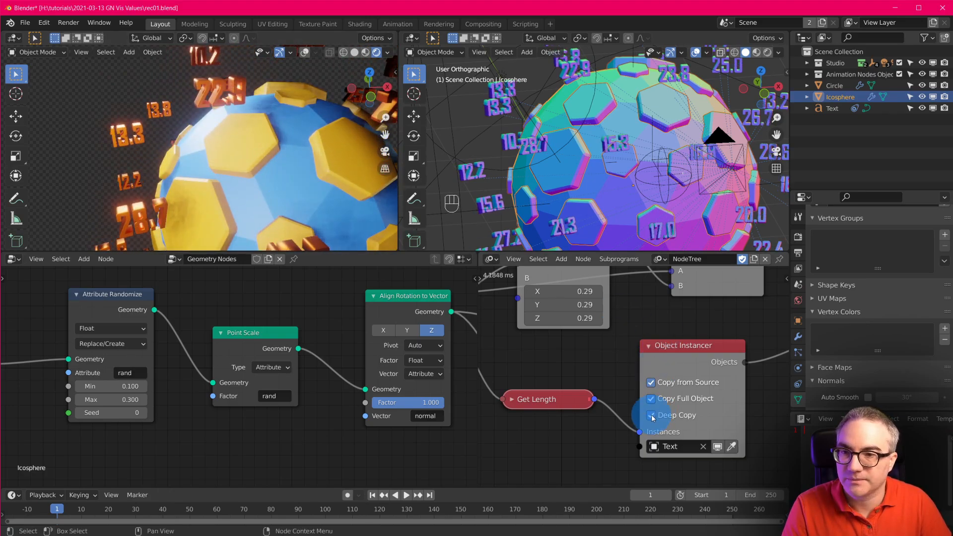
middle_click_drag(265, 208, 303, 162)
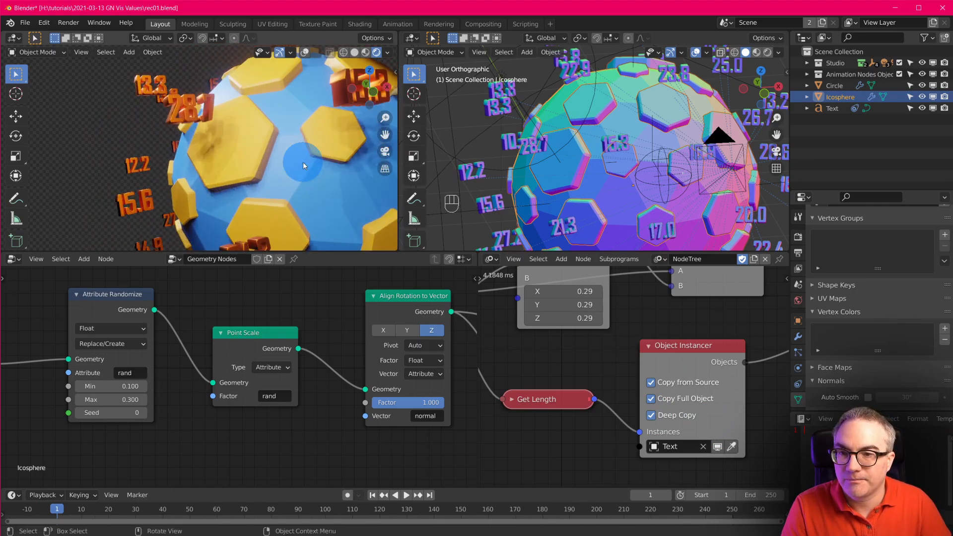
Set the Attribute Randomize Max to 0.4 and refresh the labels by switching the Object Instancer's Deep Copy off and on
left_click(128, 401)
type("0.3")
left_click_drag(129, 404, 76, 416)
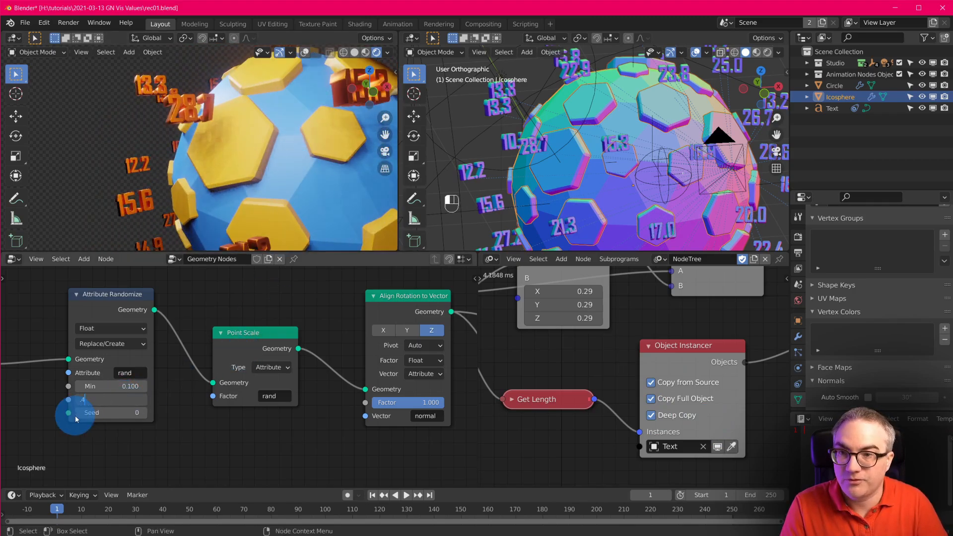
type(".4")
key("Return")
left_click(652, 416)
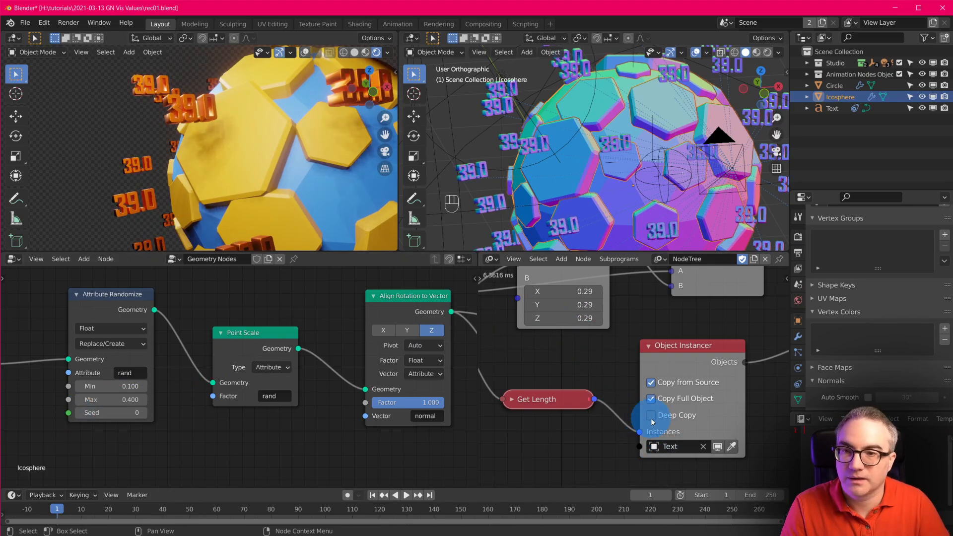
left_click(651, 416)
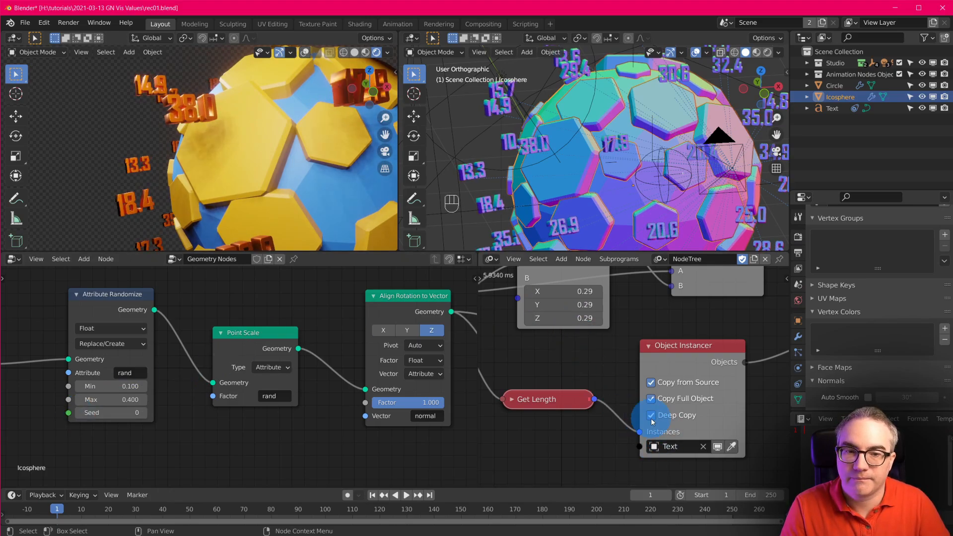
middle_click_drag(258, 139, 274, 156)
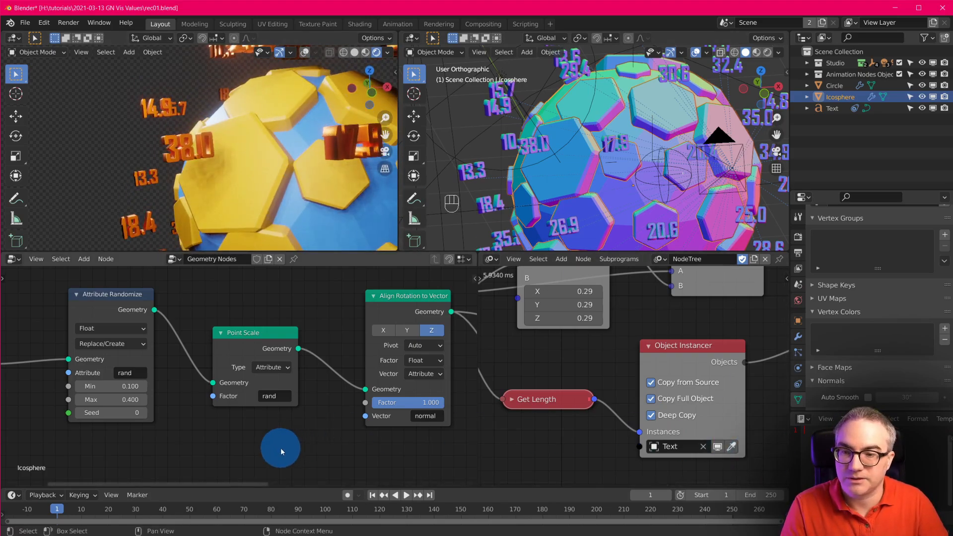
Review the Auto Execution settings and the Object Instancer's place in the Animation Nodes tree
scroll(199, 426, "down", 1)
scroll(719, 419, "up", 2)
key("n")
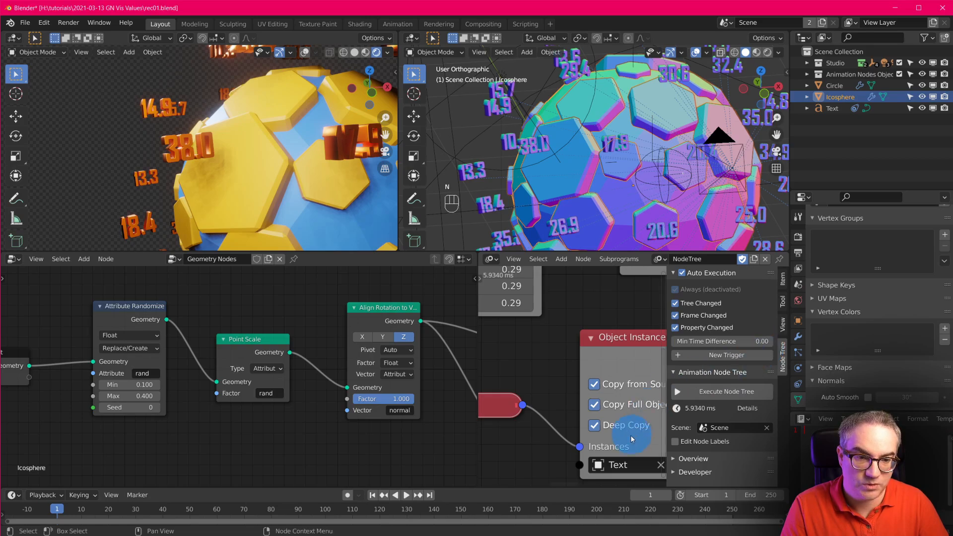
key("n")
scroll(639, 394, "down", 2)
scroll(641, 400, "down", 5)
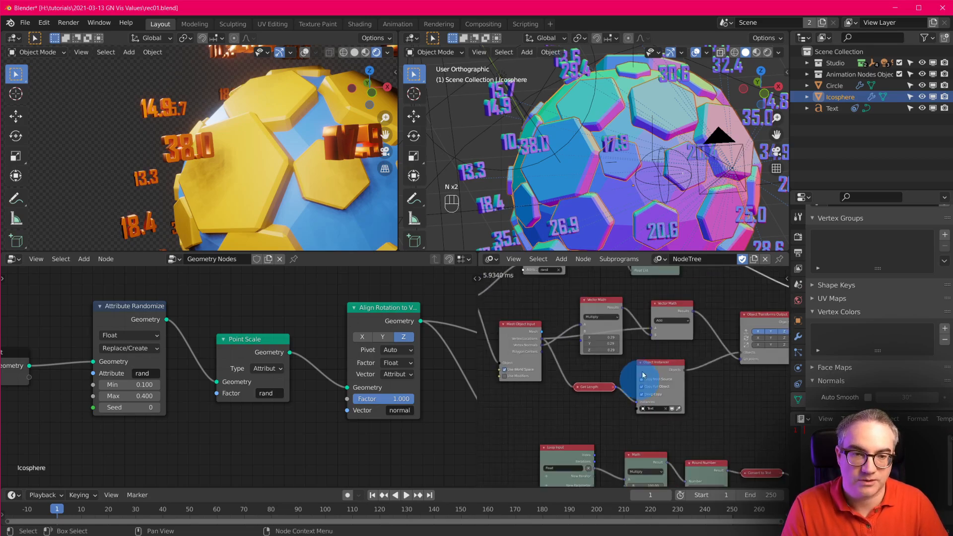
scroll(647, 413, "up", 5)
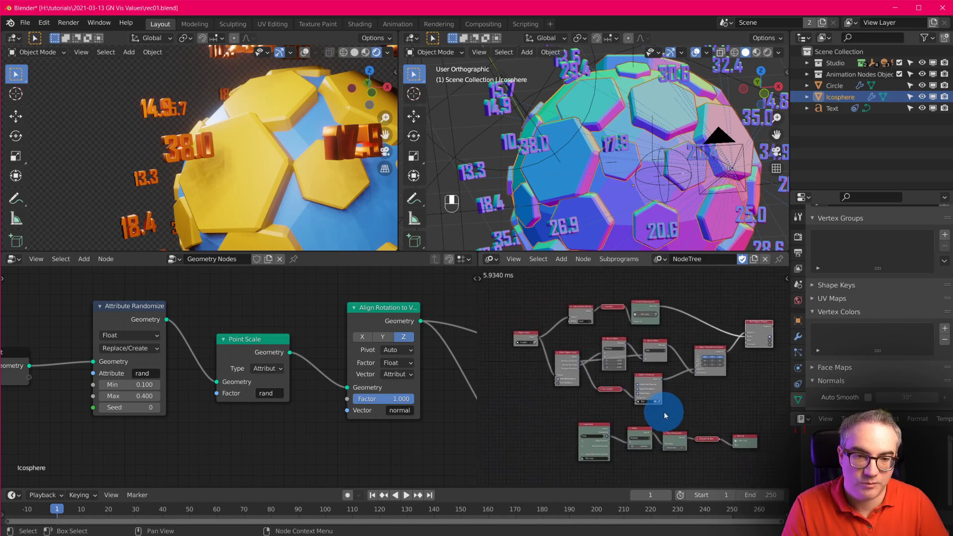
scroll(633, 391, "up", 2)
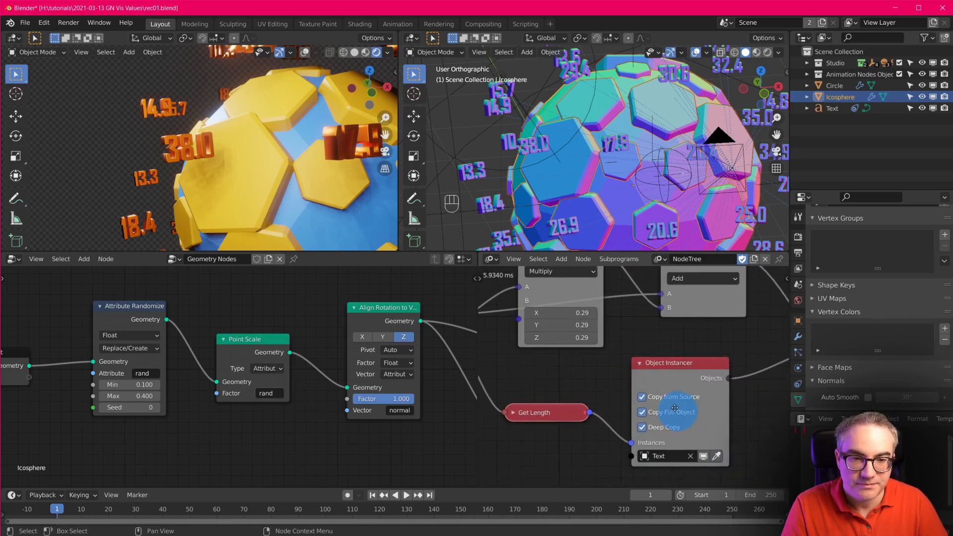
Set the Attribute Randomize Min to 0 and refresh the labels by switching Deep Copy off and on
double_click(136, 396)
key("shift+Tab")
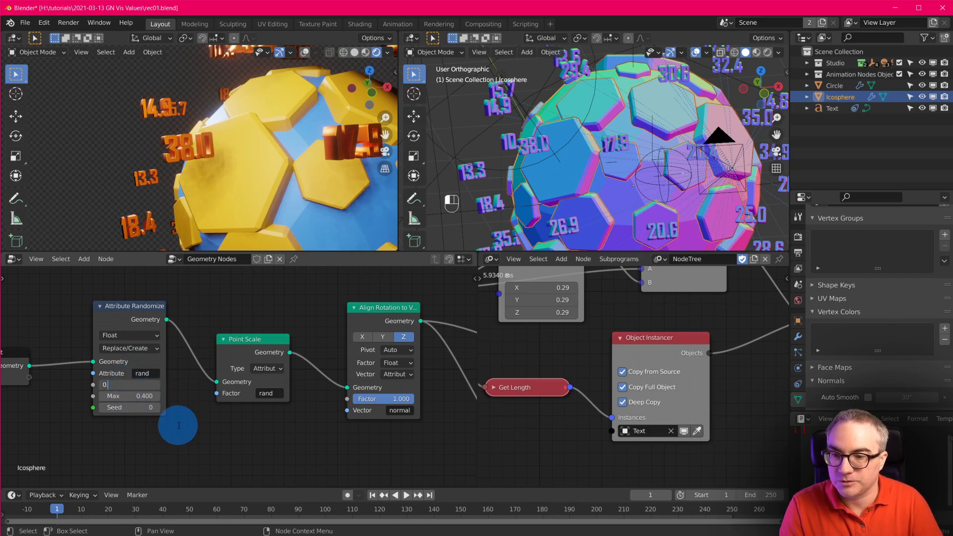
key("Return")
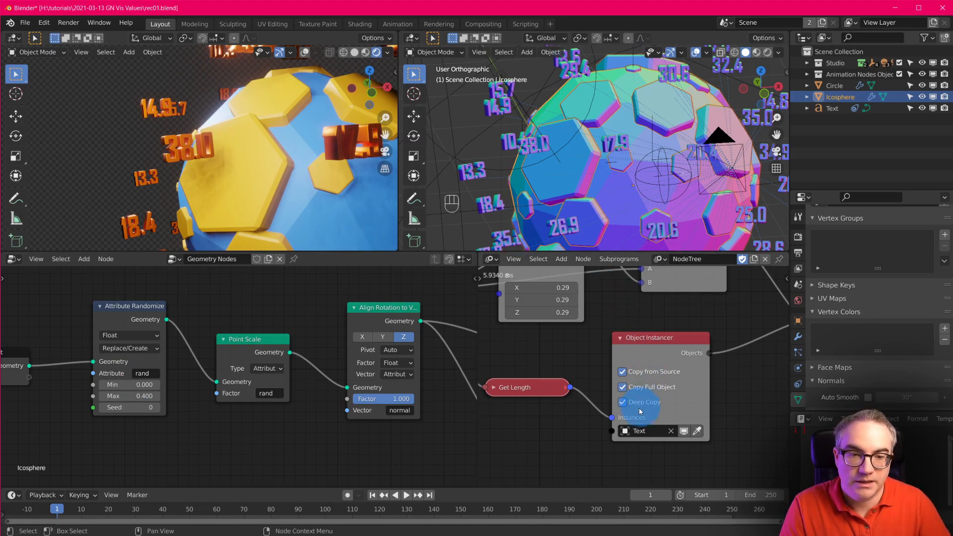
left_click(623, 403)
left_click(624, 402)
Examine the refreshed number labels against their hexagon sizes from several sides and distances around the sphere
middle_click_drag(229, 166, 274, 159)
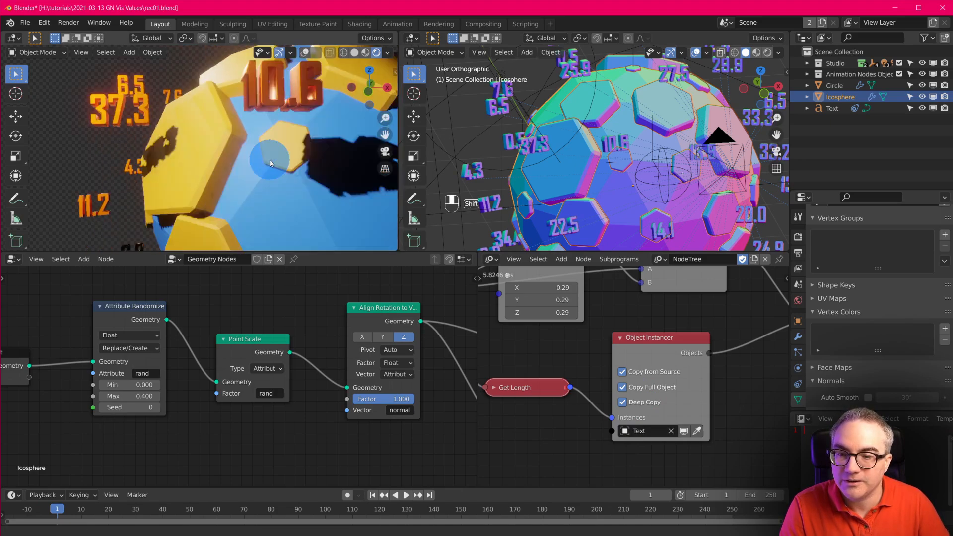
scroll(294, 157, "down", 8)
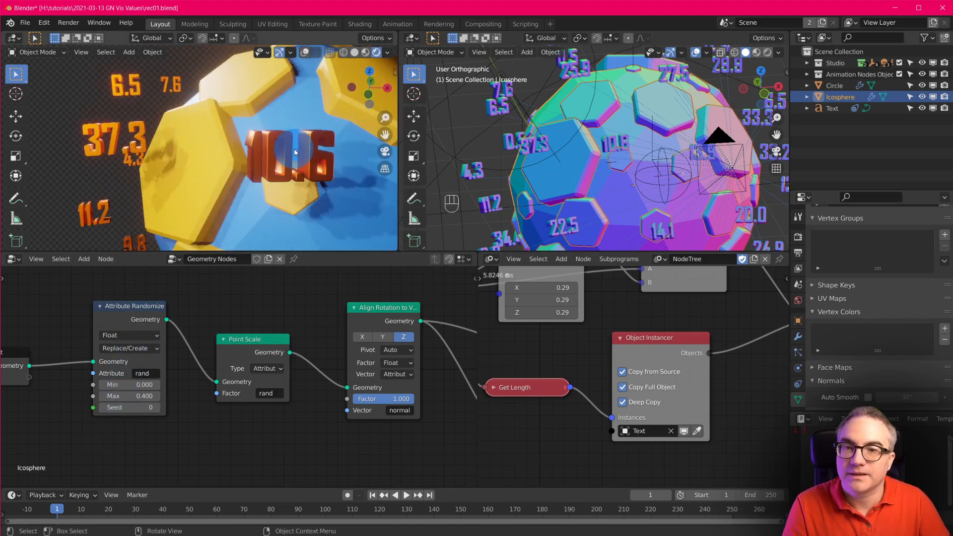
middle_click_drag(300, 155, 199, 196)
scroll(224, 70, "up", 7)
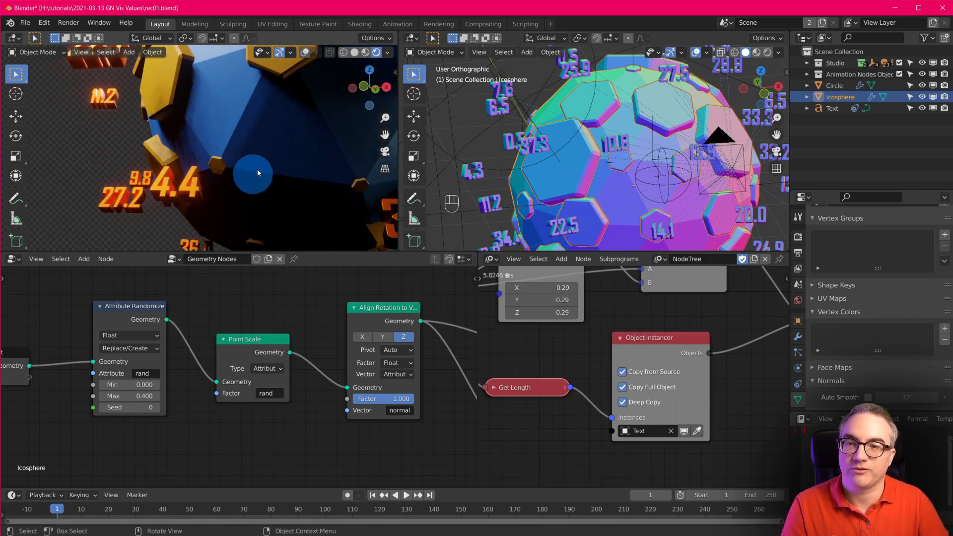
middle_click_drag(248, 162, 288, 178)
scroll(288, 171, "down", 6)
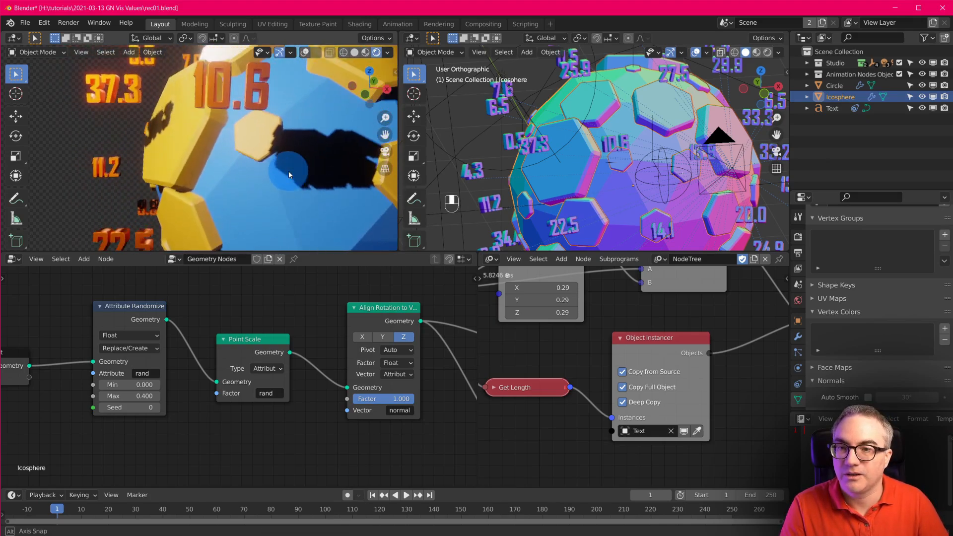
scroll(278, 181, "up", 3)
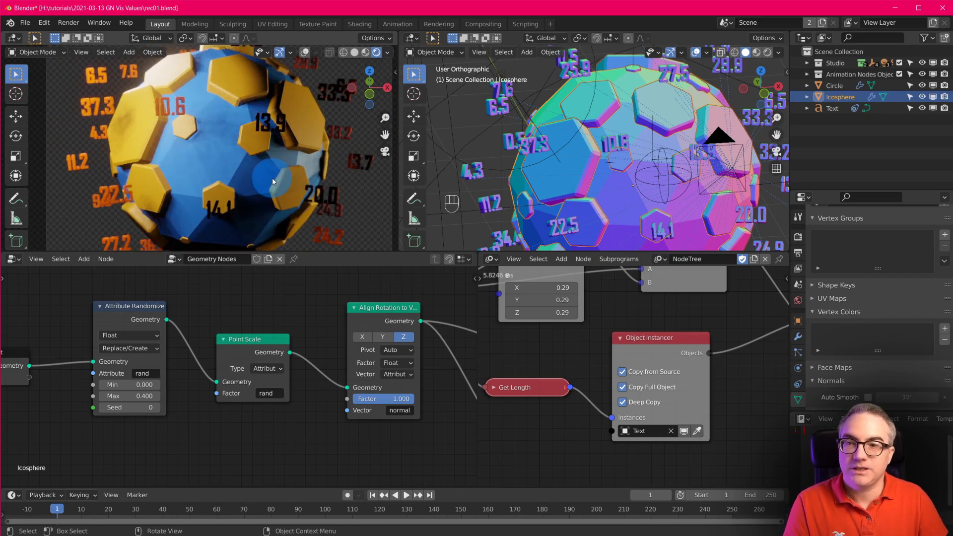
scroll(620, 134, "down", 4)
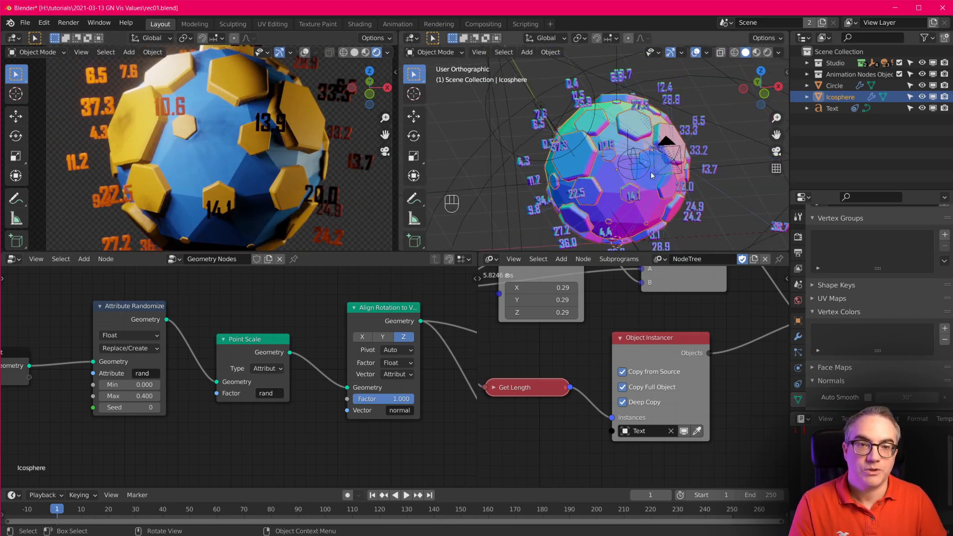
Rotate the icosphere in the top orthographic view, away from its current number labels
key("KP_7")
left_click(620, 187)
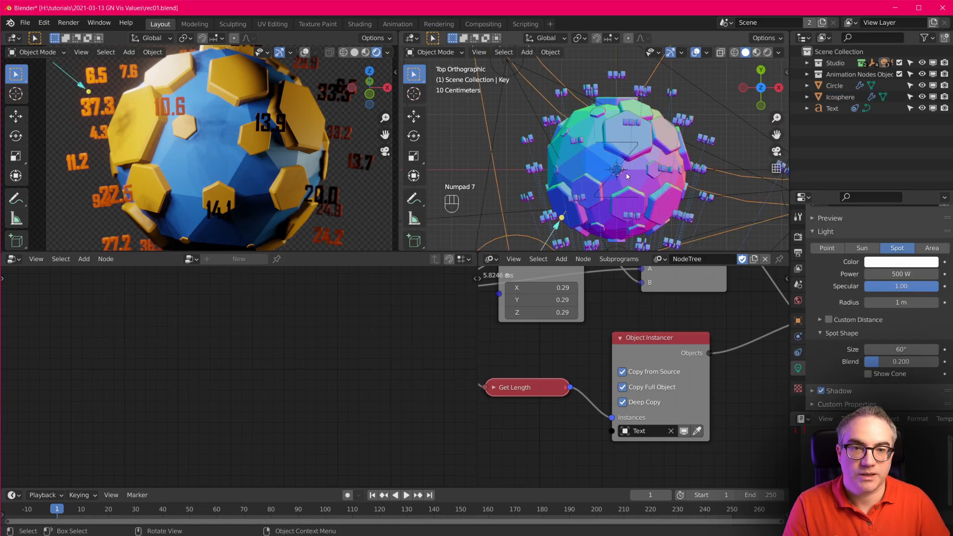
scroll(627, 179, "down", 3)
scroll(626, 181, "up", 3)
middle_click_drag(631, 185, 632, 112, "shift")
scroll(632, 112, "down", 2)
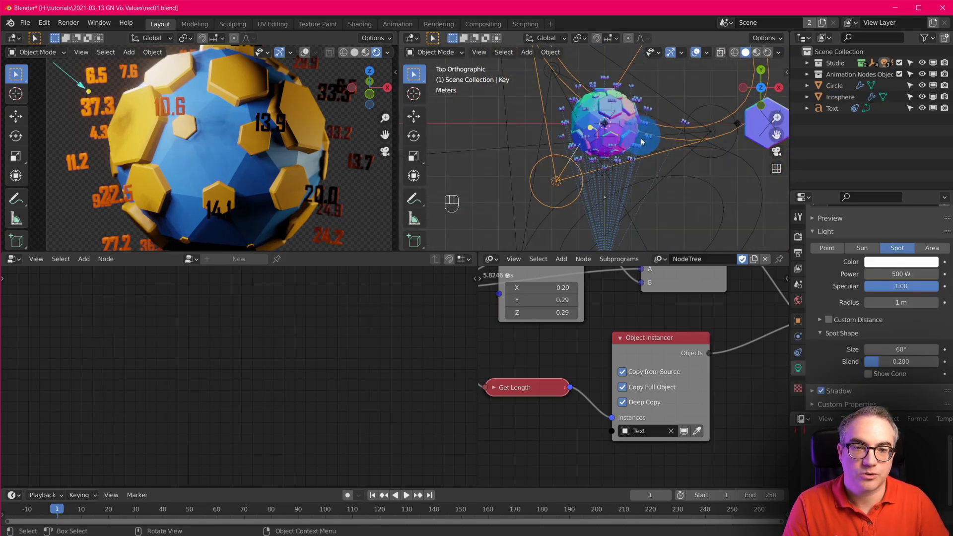
scroll(621, 104, "up", 3)
left_click(826, 97)
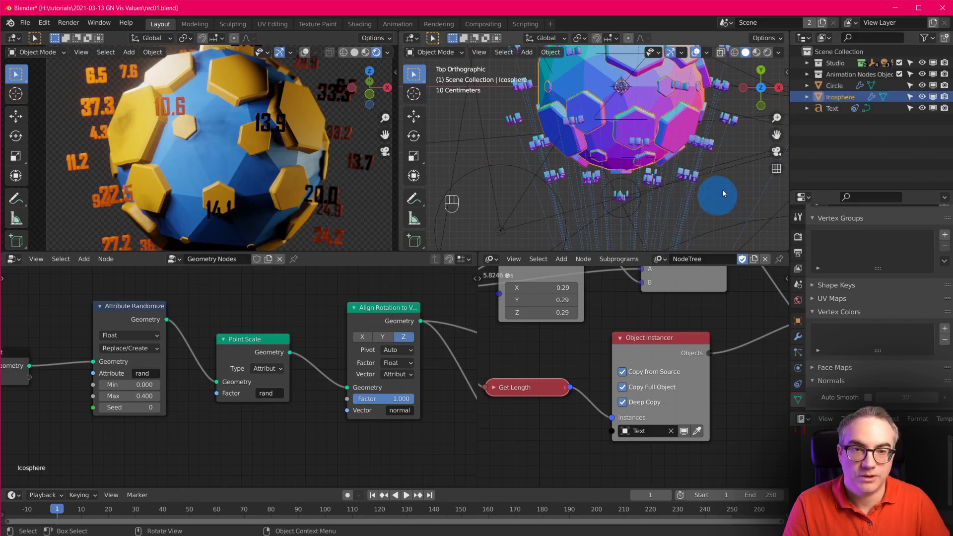
key("r")
left_click(695, 201)
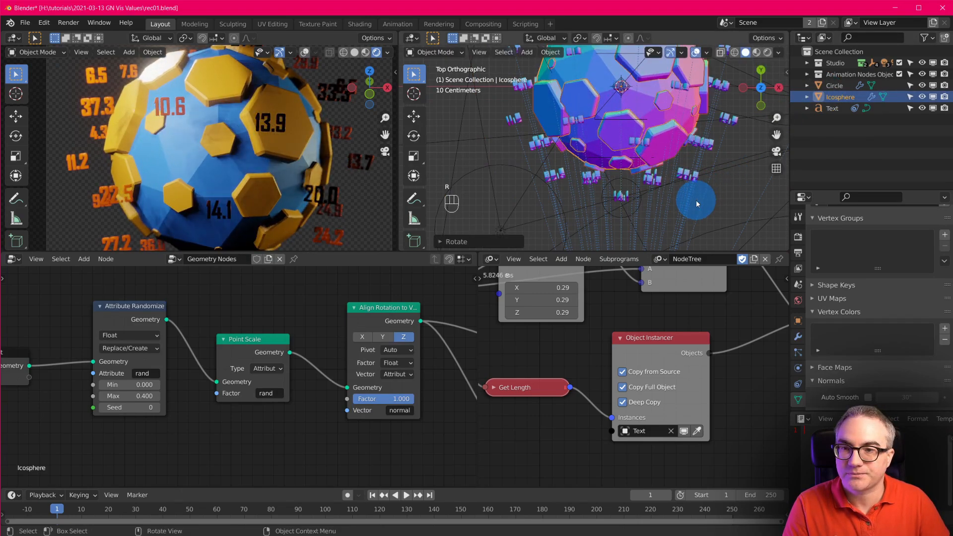
Execute the Animation Nodes tree manually to realign the number labels with the rotated icosphere
key("b")
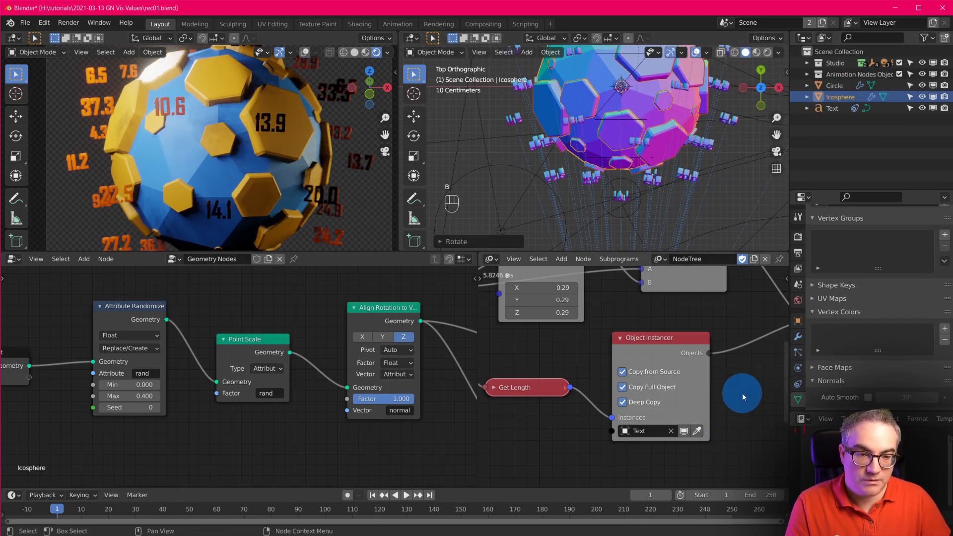
key("n")
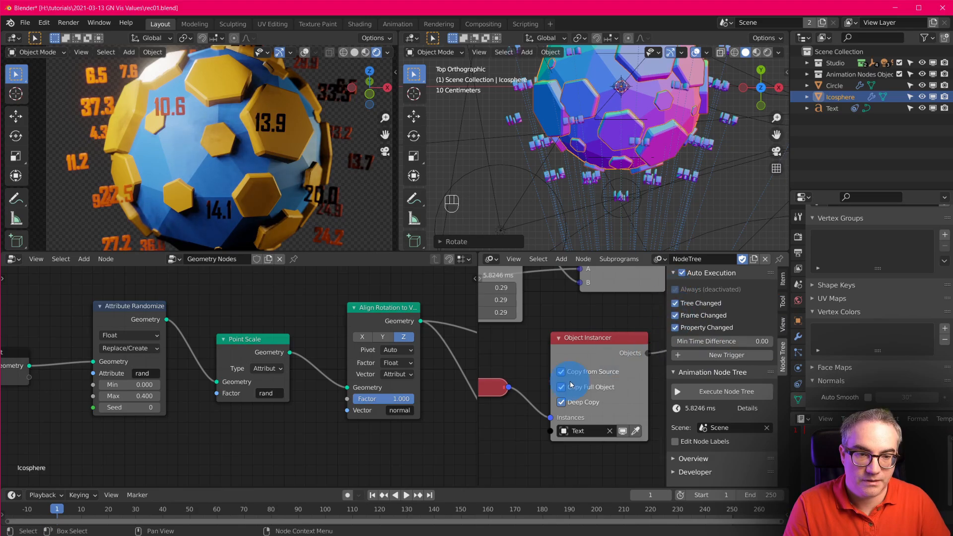
left_click(707, 392)
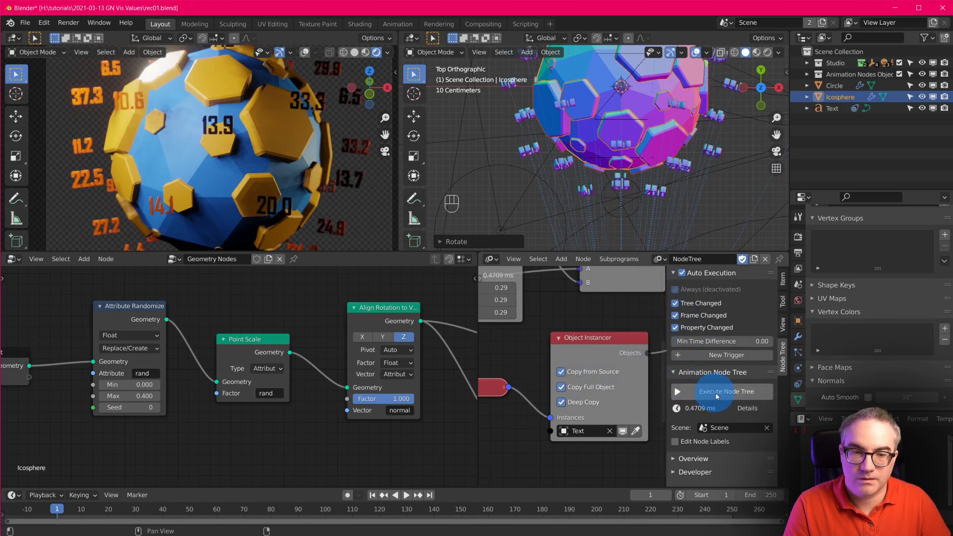
left_click(717, 392)
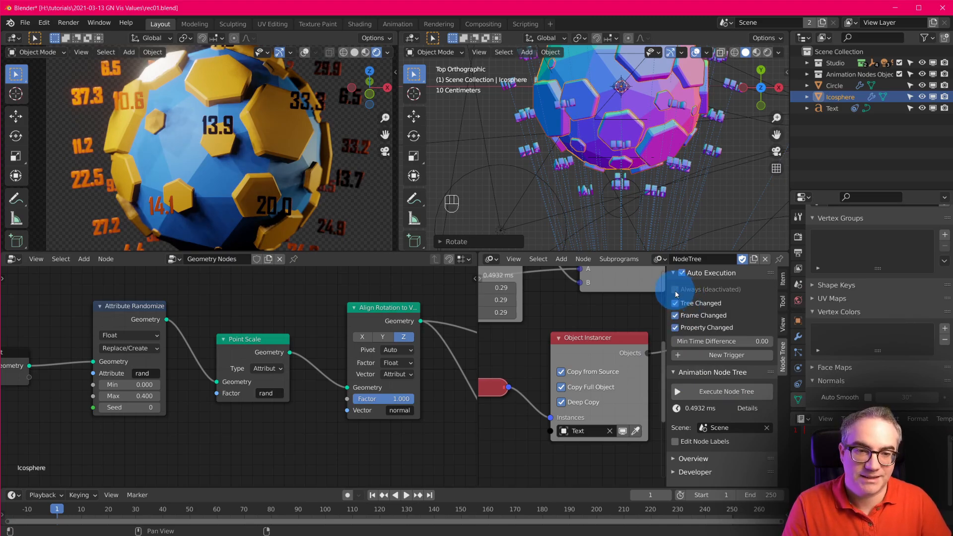
Disable auto execution on Tree Changed, Frame Changed and Property Changed, and rotate the icosphere further in the top view
left_click_drag(673, 304, 724, 325)
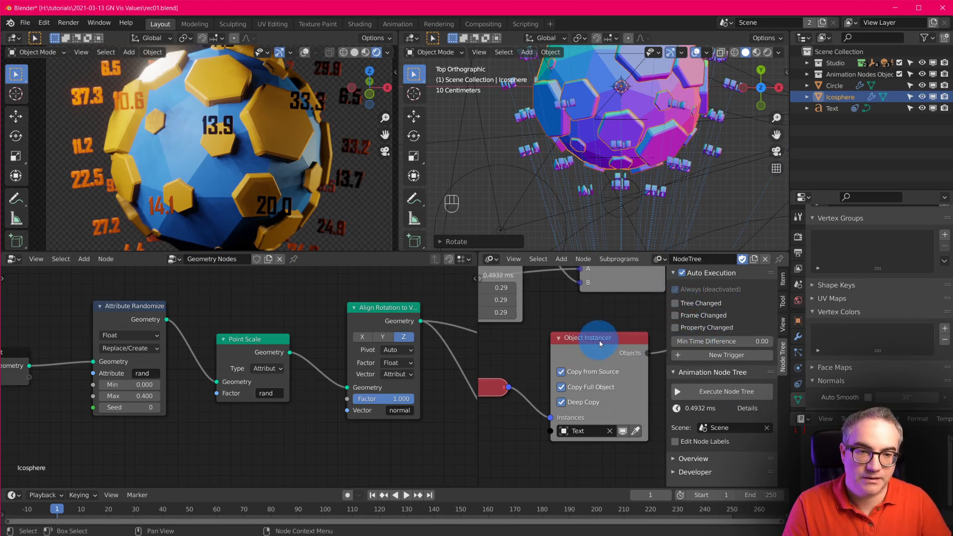
key("n")
scroll(645, 106, "down", 3)
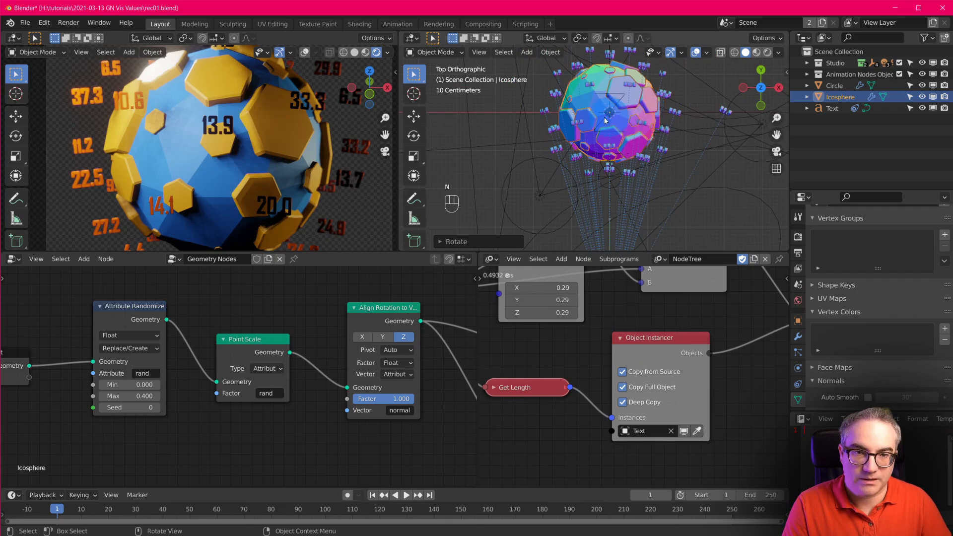
key("r")
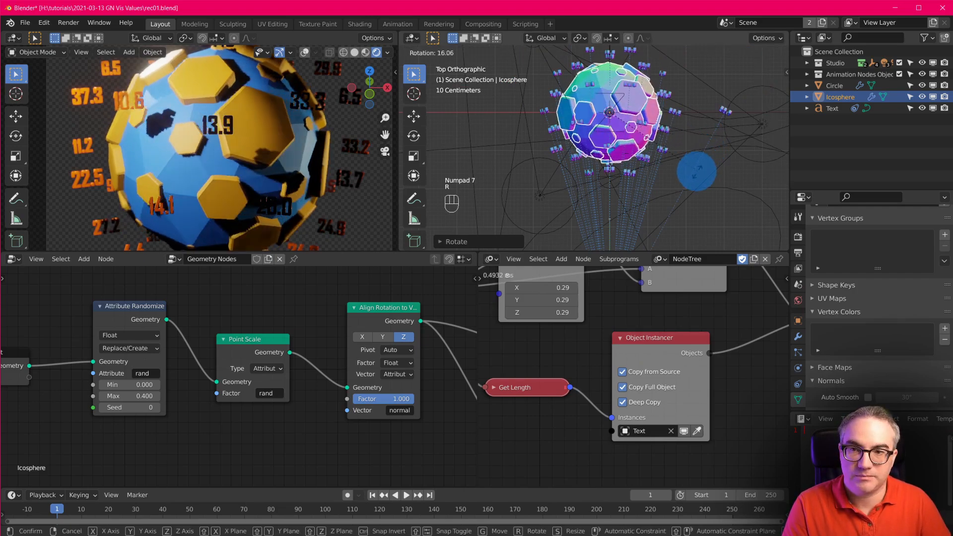
left_click(687, 179)
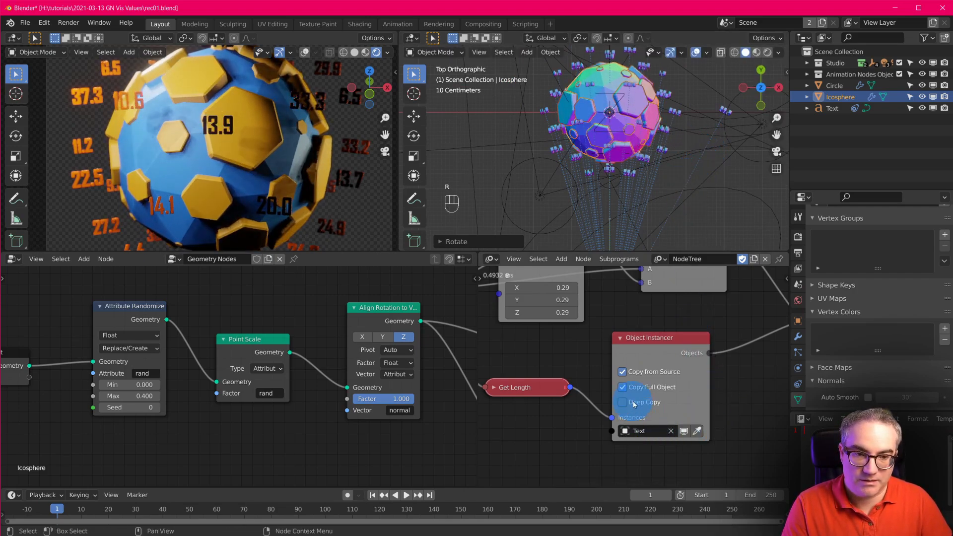
Re-enable auto execution on Tree Changed, Frame Changed and Property Changed, and execute the node tree to refresh the labels
key("n")
scroll(611, 385, "down", 2)
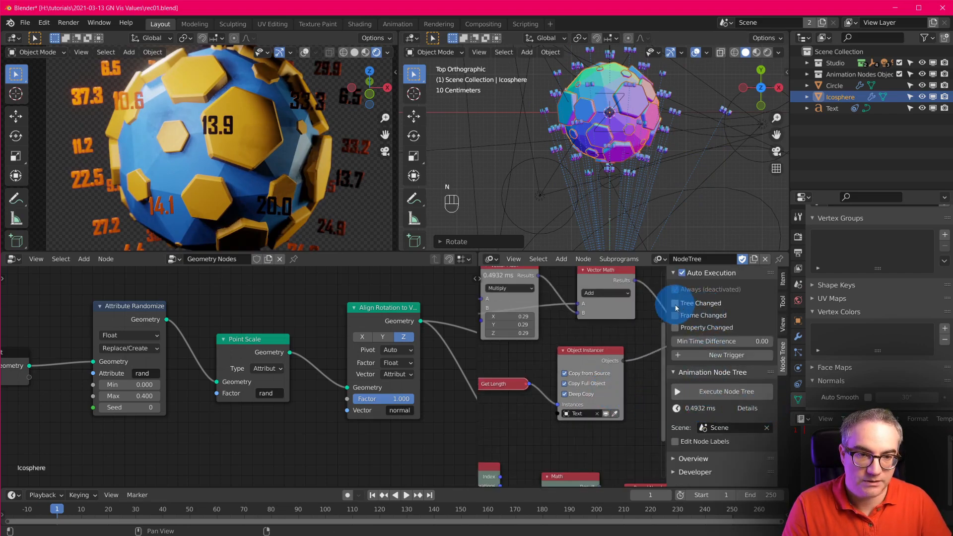
left_click_drag(676, 309, 676, 329)
left_click(722, 392)
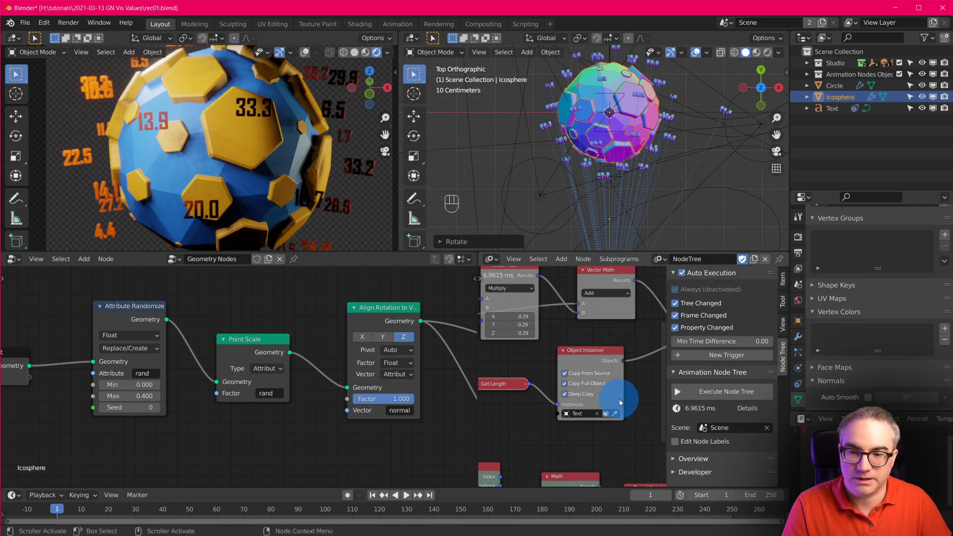
key("n")
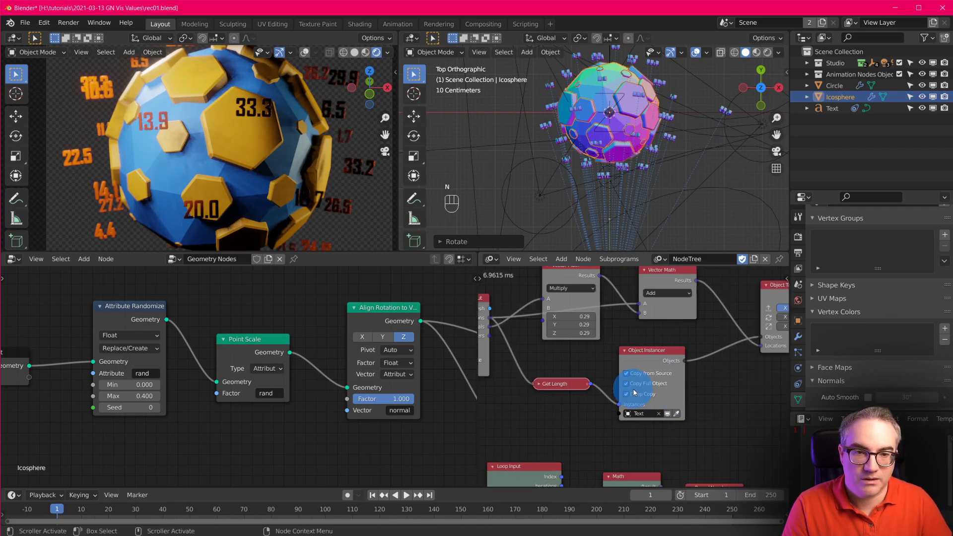
Play the animation twice to check how the labels and icosphere behave during playback, returning to frame 1 each time
key("space")
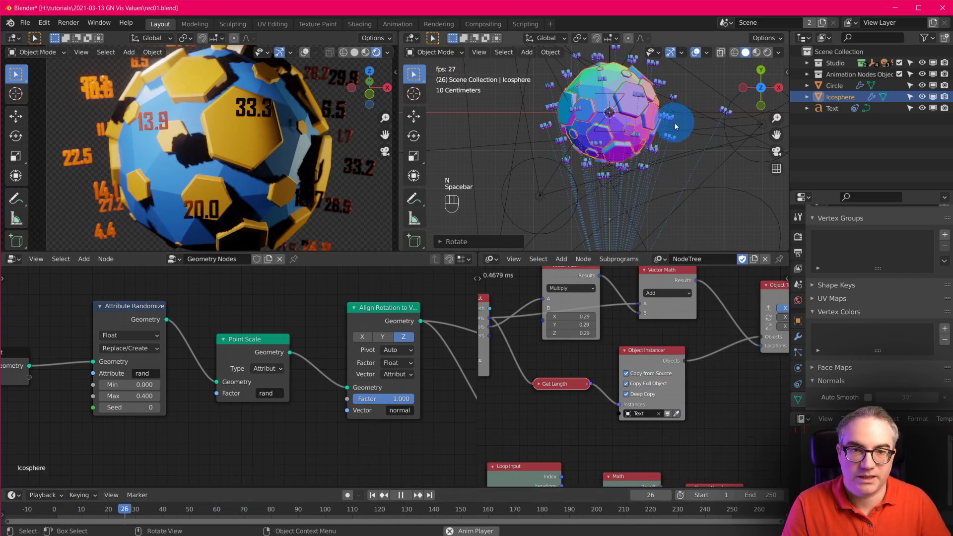
scroll(696, 129, "down", 2)
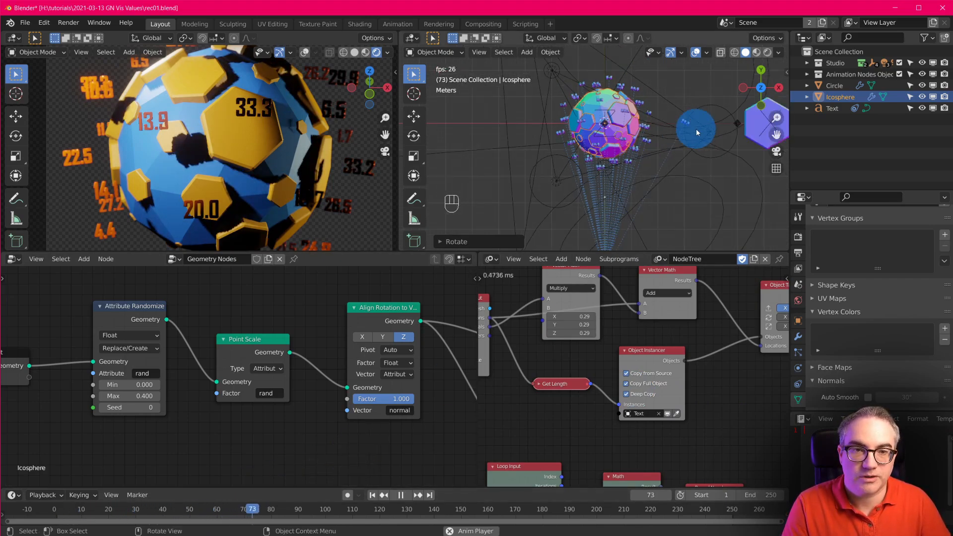
scroll(697, 129, "up", 3)
key("KP_7")
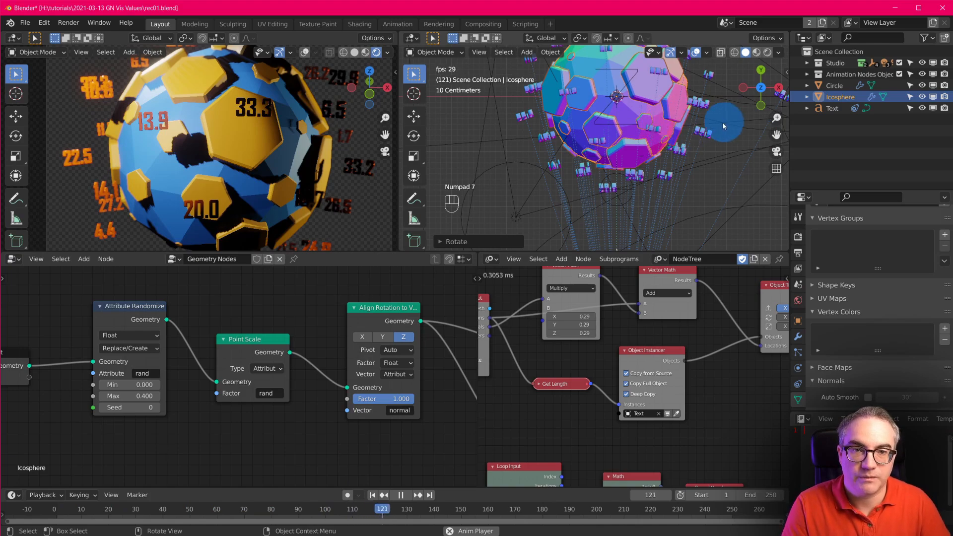
key("e")
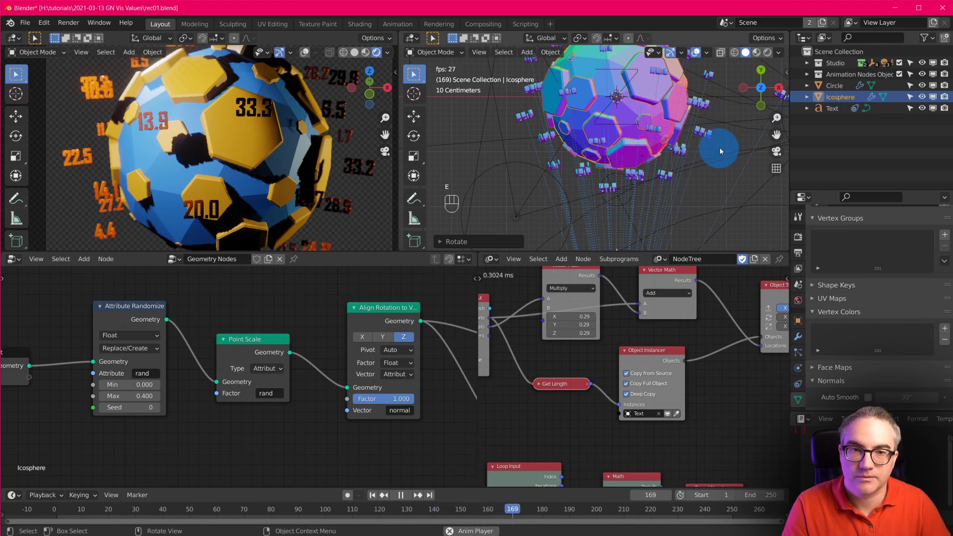
key("e")
key("Escape")
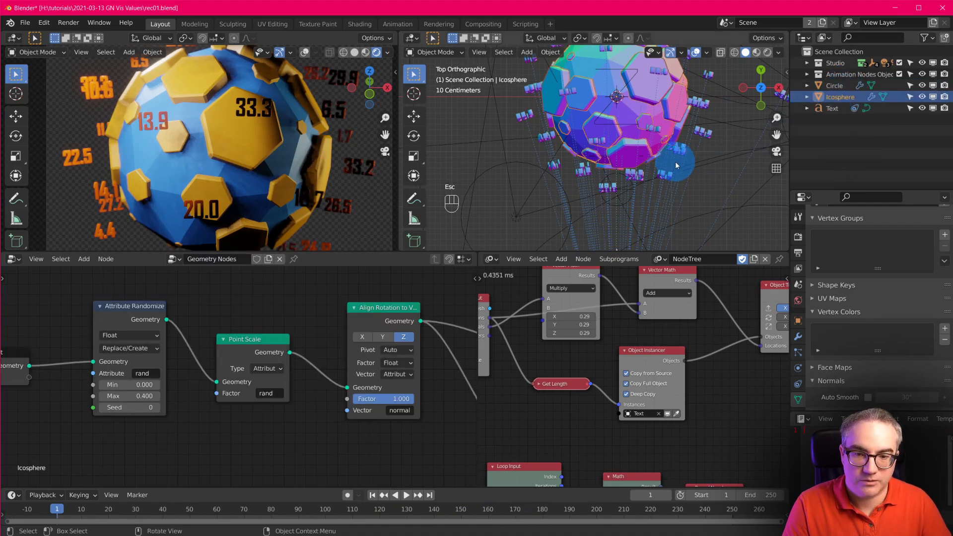
key("space")
key("e")
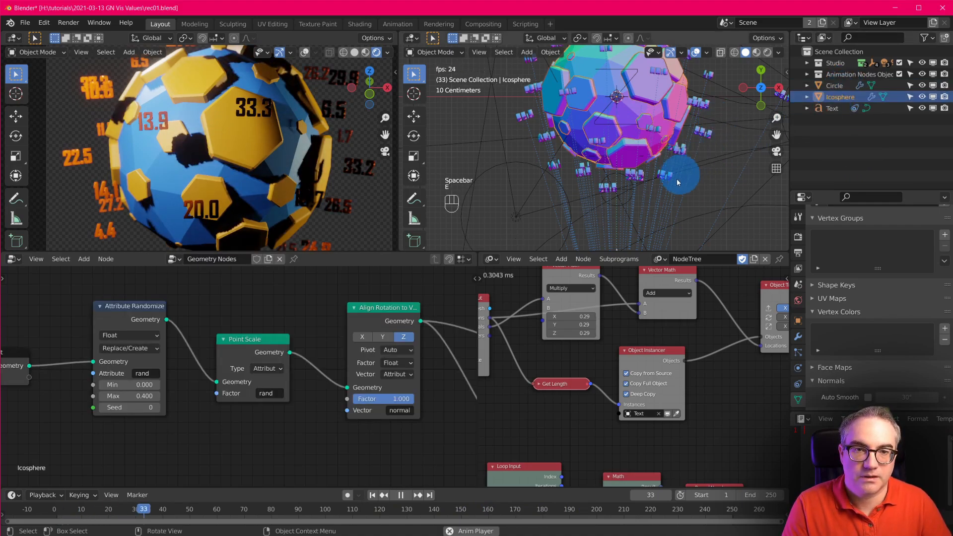
key("Escape")
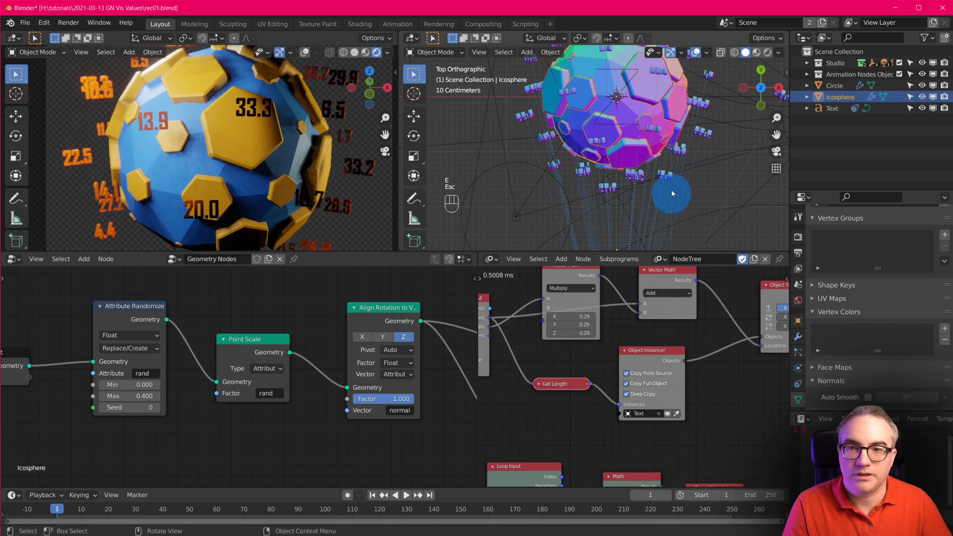
key("r")
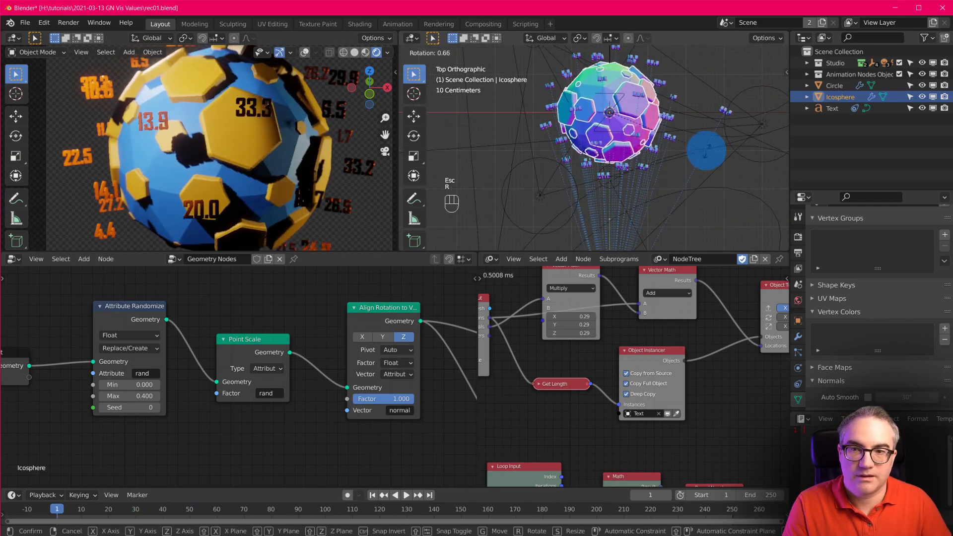
right_click(707, 146)
Review the Geometry Nodes and Animation Nodes trees and show the Auto Execution settings
scroll(290, 441, "down", 4)
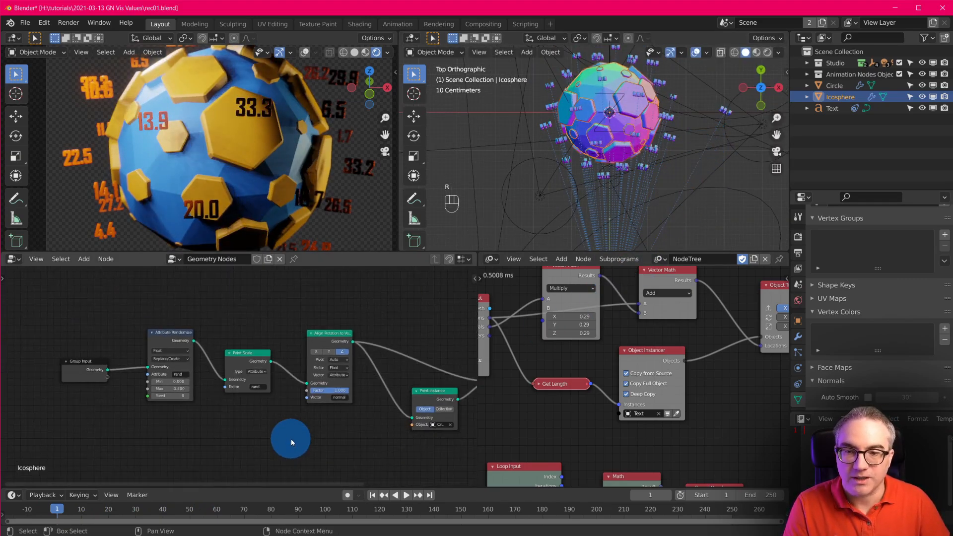
middle_click_drag(313, 439, 256, 435)
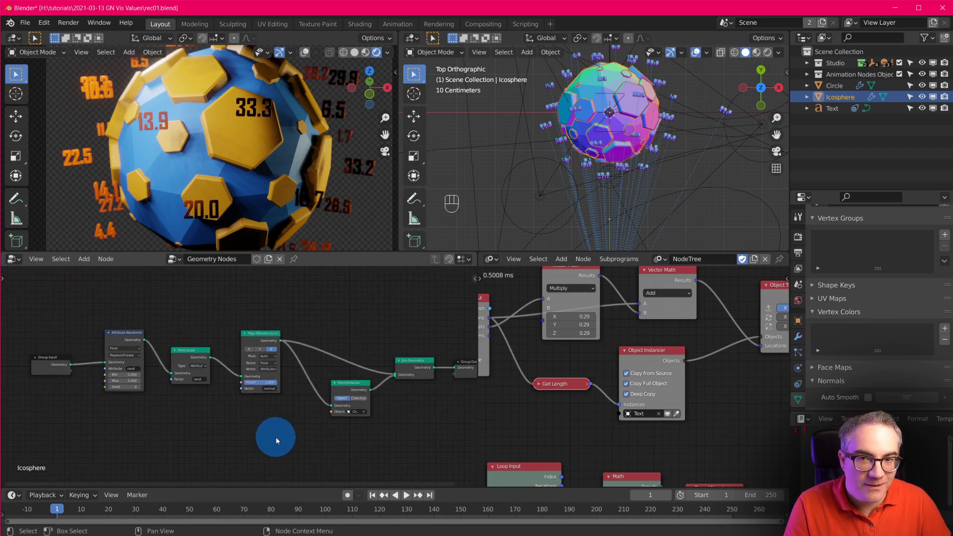
scroll(648, 424, "down", 4)
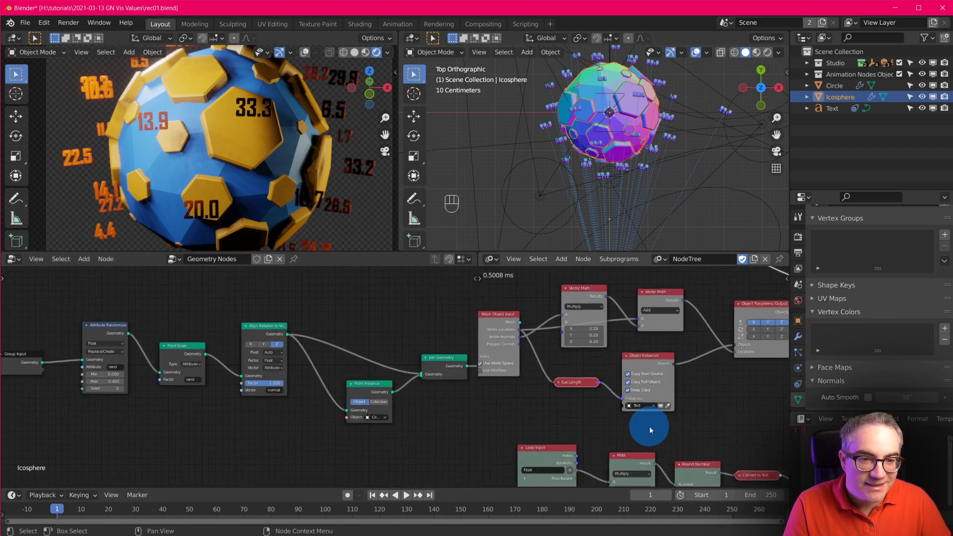
scroll(650, 430, "up", 3)
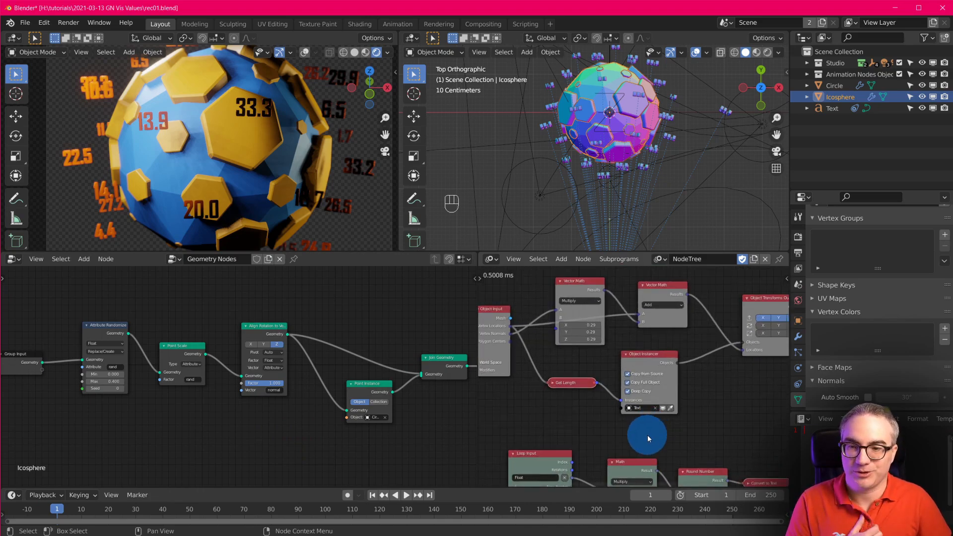
key("n")
key("n")
key("n")
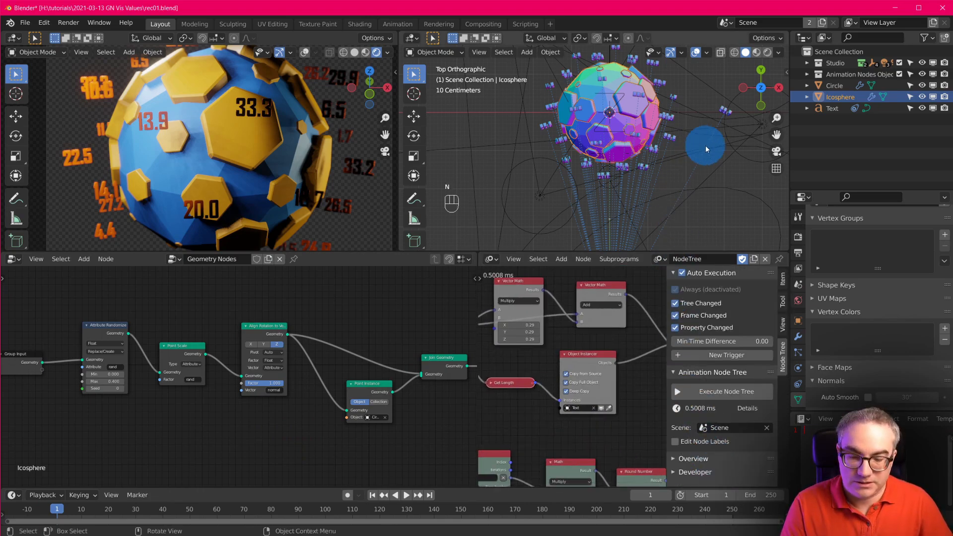
Rotate the icosphere to a new orientation in the top view and execute the node tree to realign its labels
key("r")
right_click(688, 203)
left_click(702, 343)
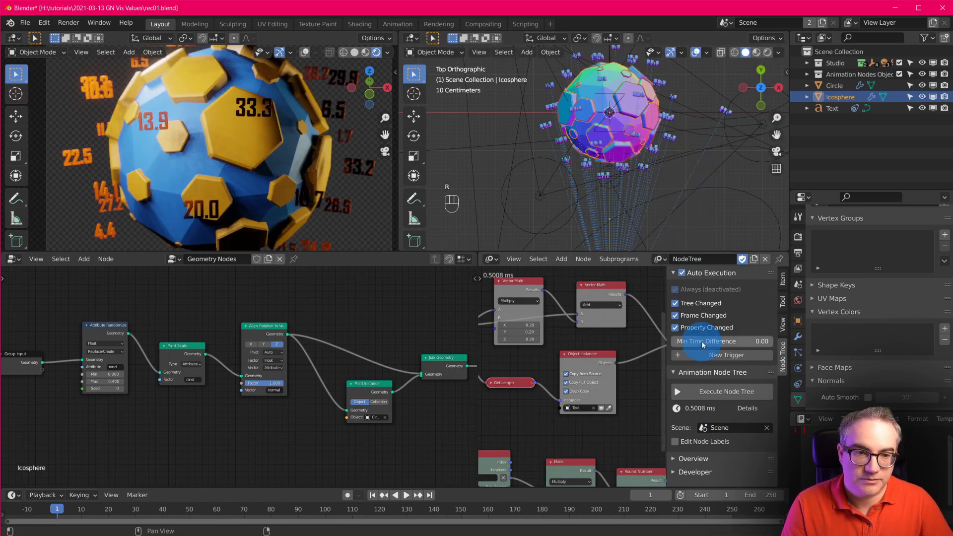
left_click(724, 392)
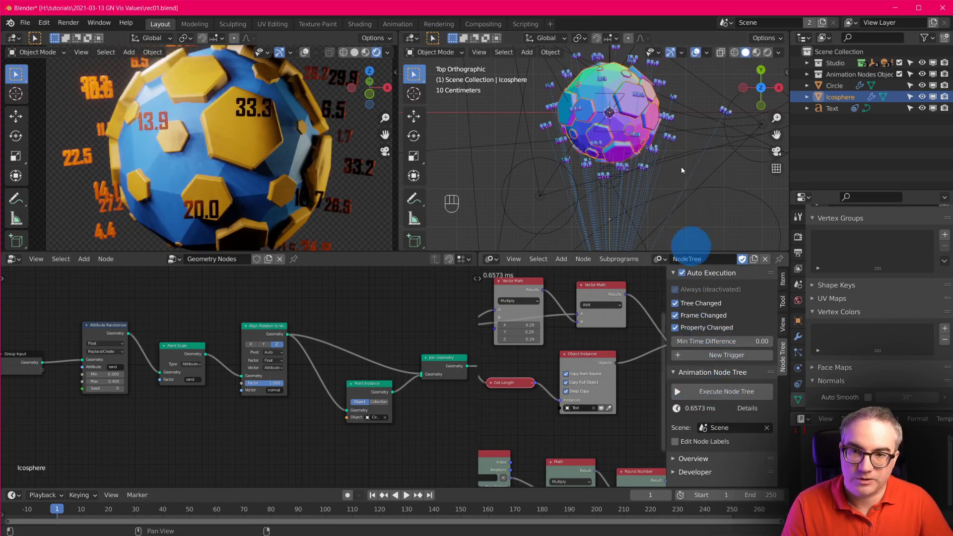
key("r")
left_click(687, 229)
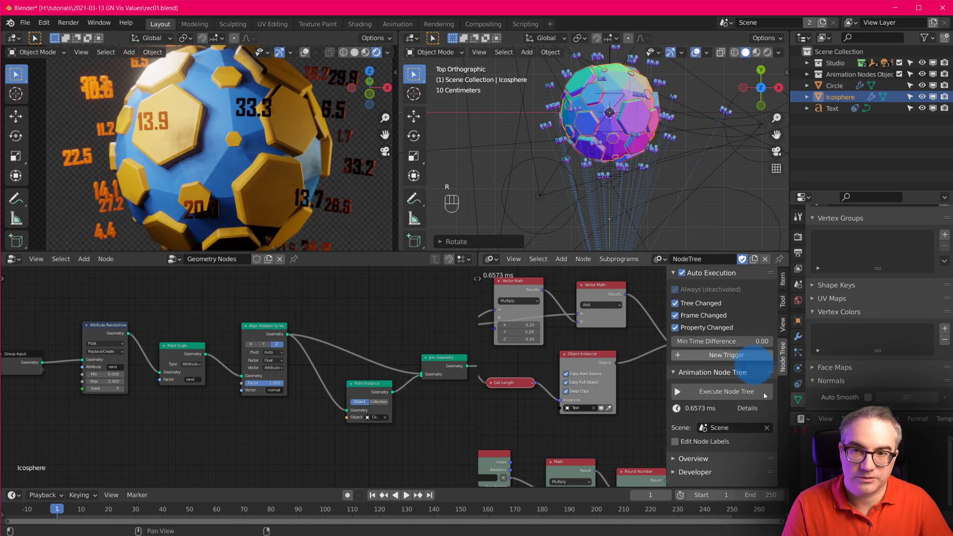
left_click(732, 398)
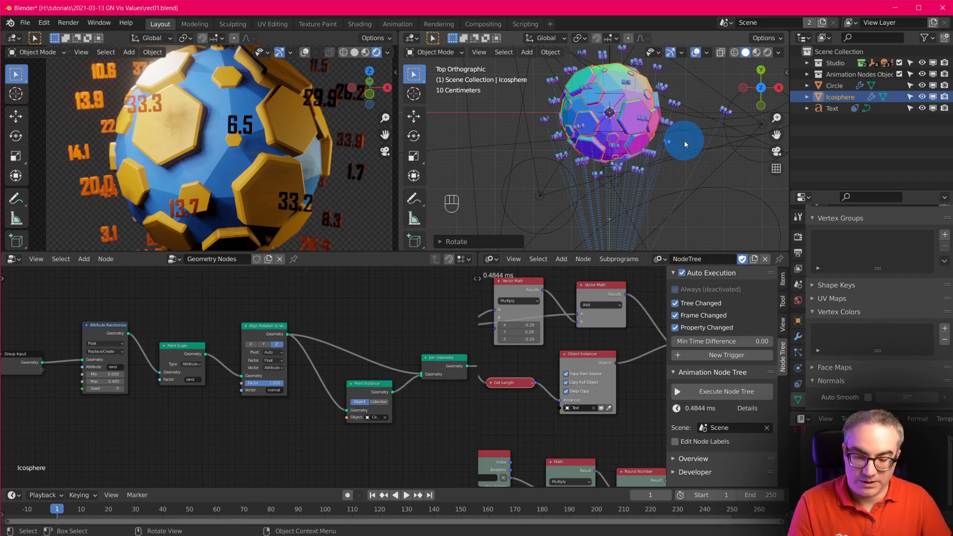
Rotate the icosphere once more, execute the node tree again, and inspect the refreshed labels against the hexagons
key("r")
left_click(662, 186)
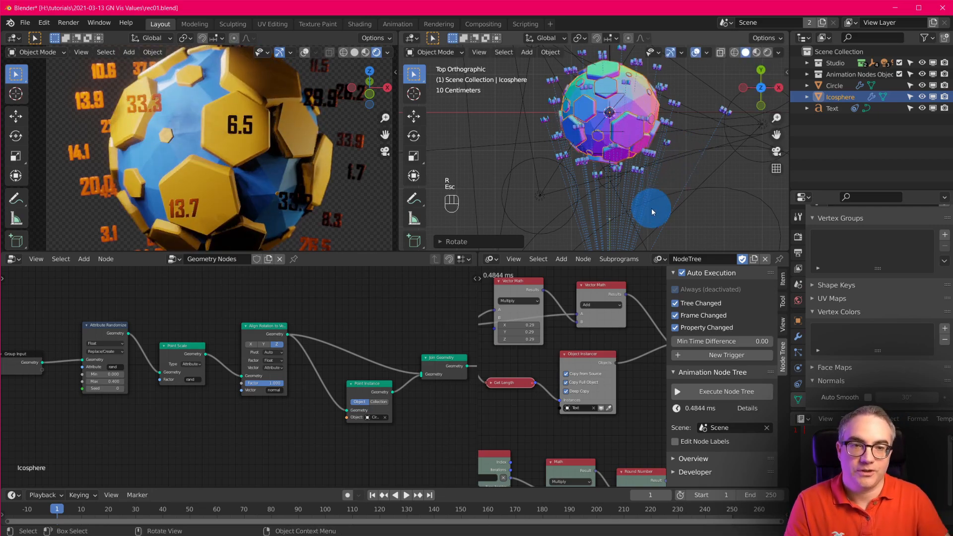
key("Escape")
left_click(725, 393)
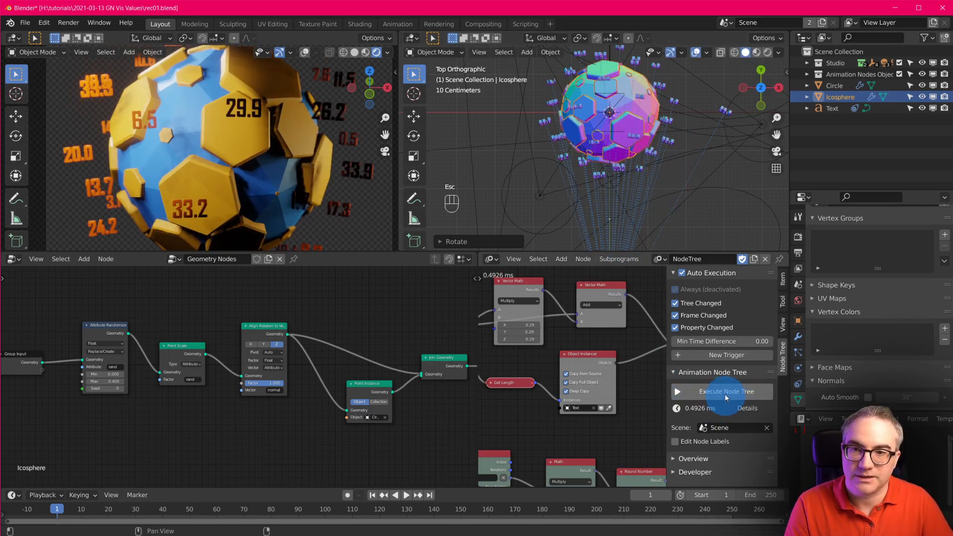
scroll(652, 160, "up", 4)
scroll(652, 160, "up", 1)
scroll(298, 198, "up", 1)
scroll(315, 384, "up", 4)
scroll(293, 195, "down", 3)
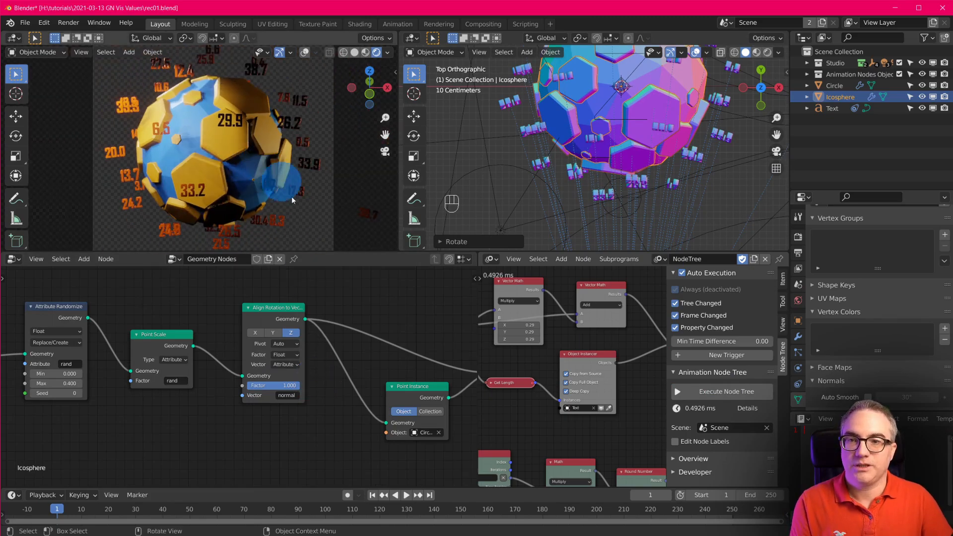
Hide the Animation Nodes editor's sidebar and move the Get Custom Attribute node slightly closer to the Convert node
scroll(328, 384, "up", 2)
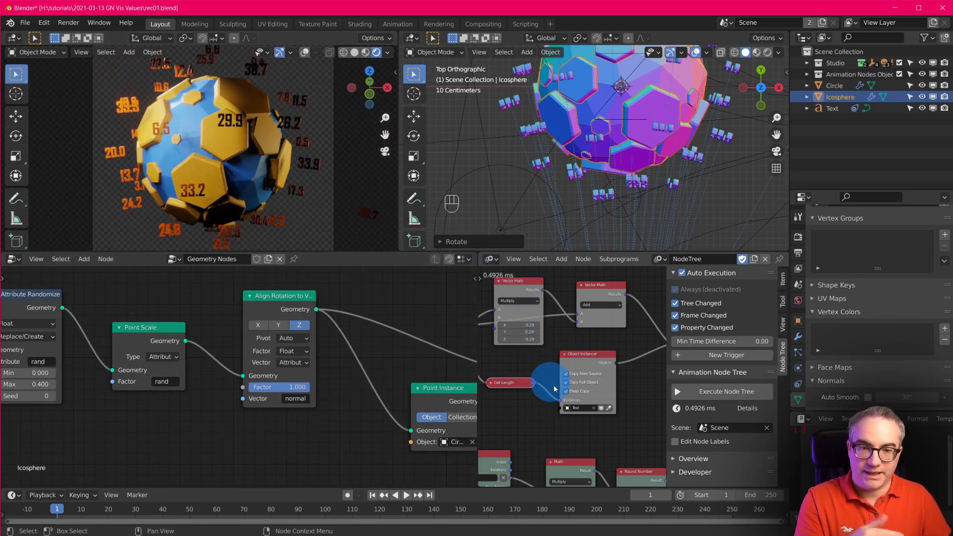
scroll(527, 370, "down", 1)
key("n")
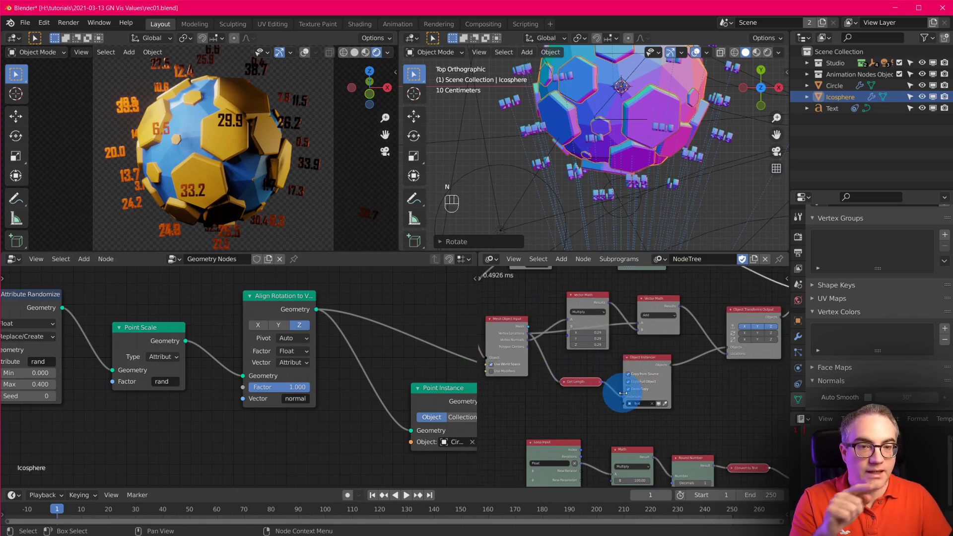
scroll(666, 385, "up", 1)
scroll(591, 405, "up", 2)
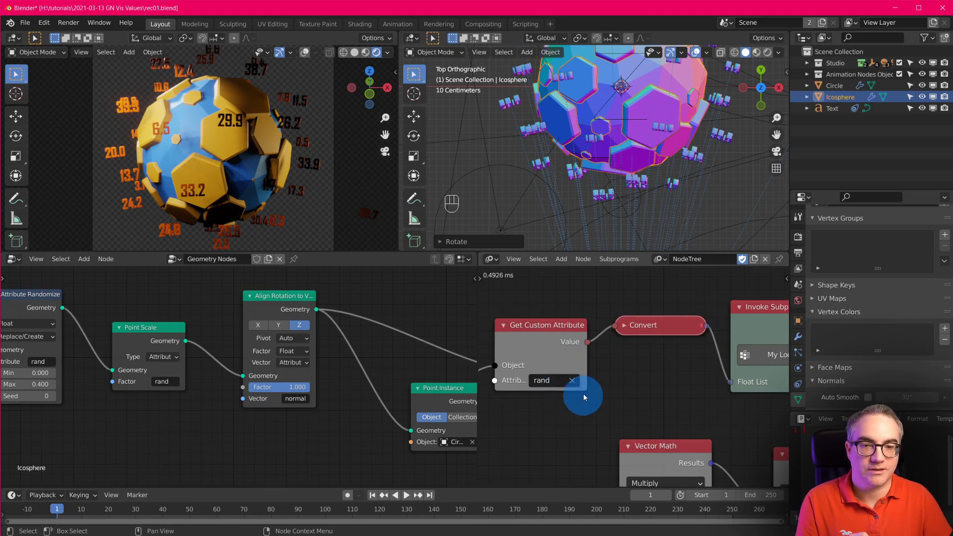
left_click_drag(540, 334, 549, 330)
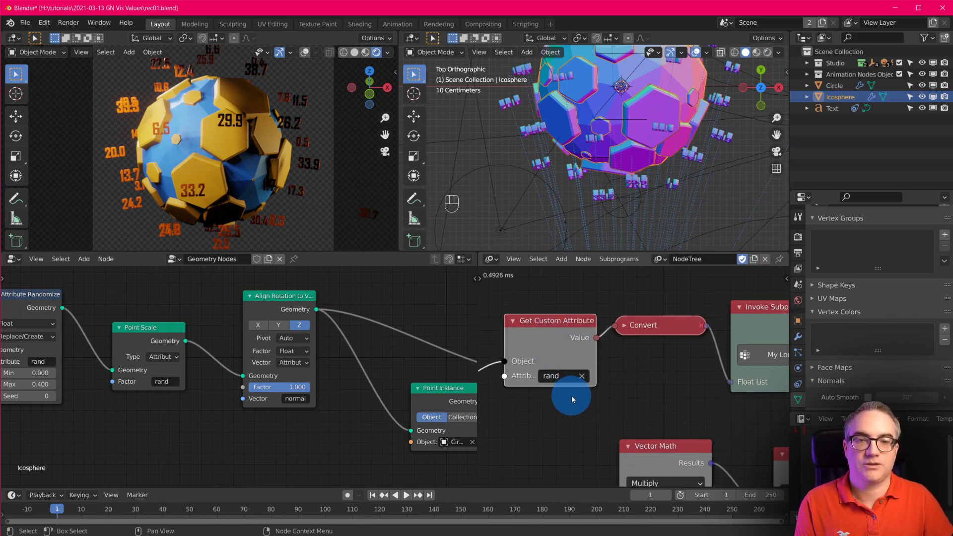
key("shift+a")
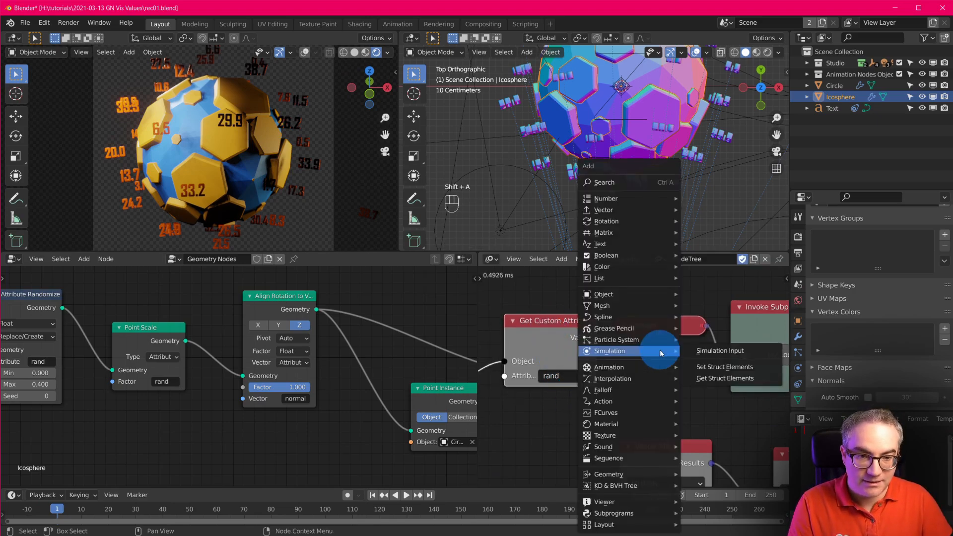
mouse_move(647, 301)
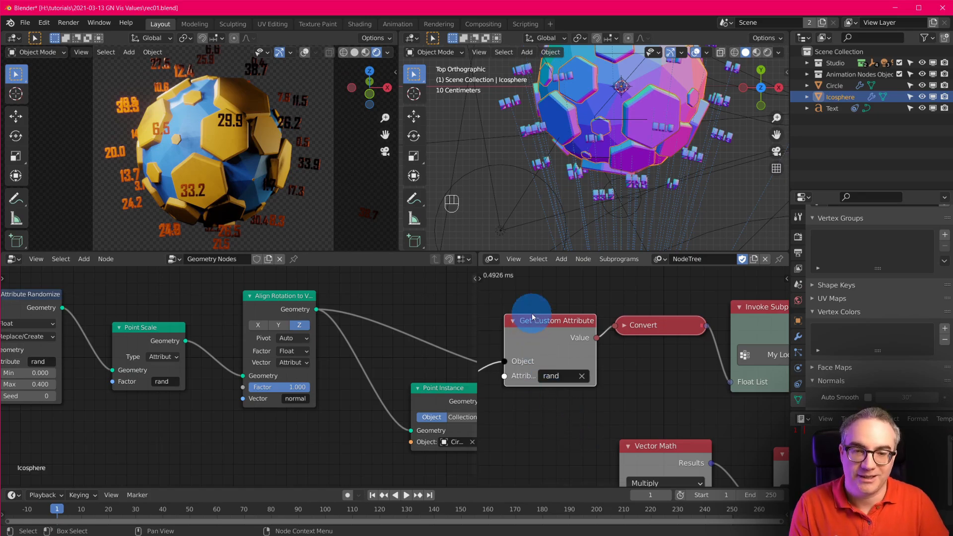
scroll(613, 371, "down", 2)
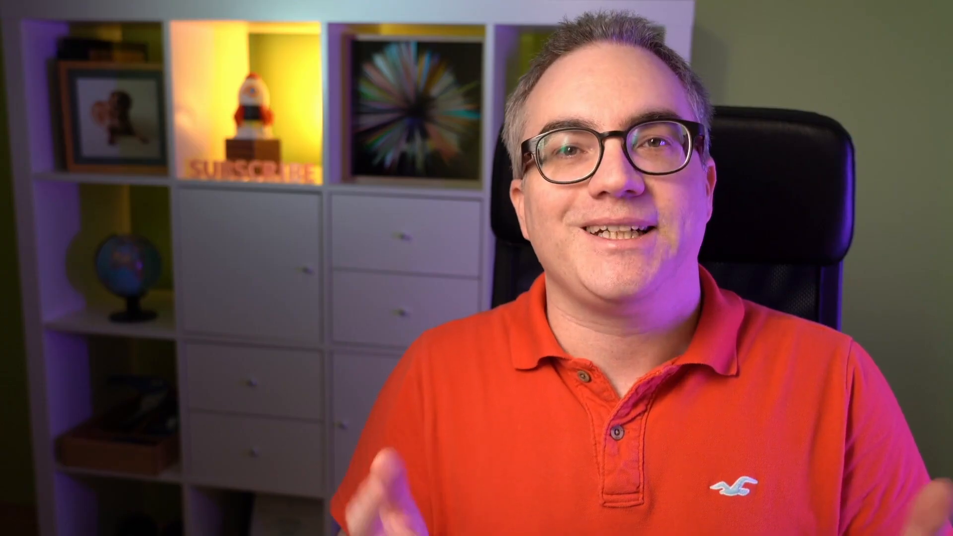